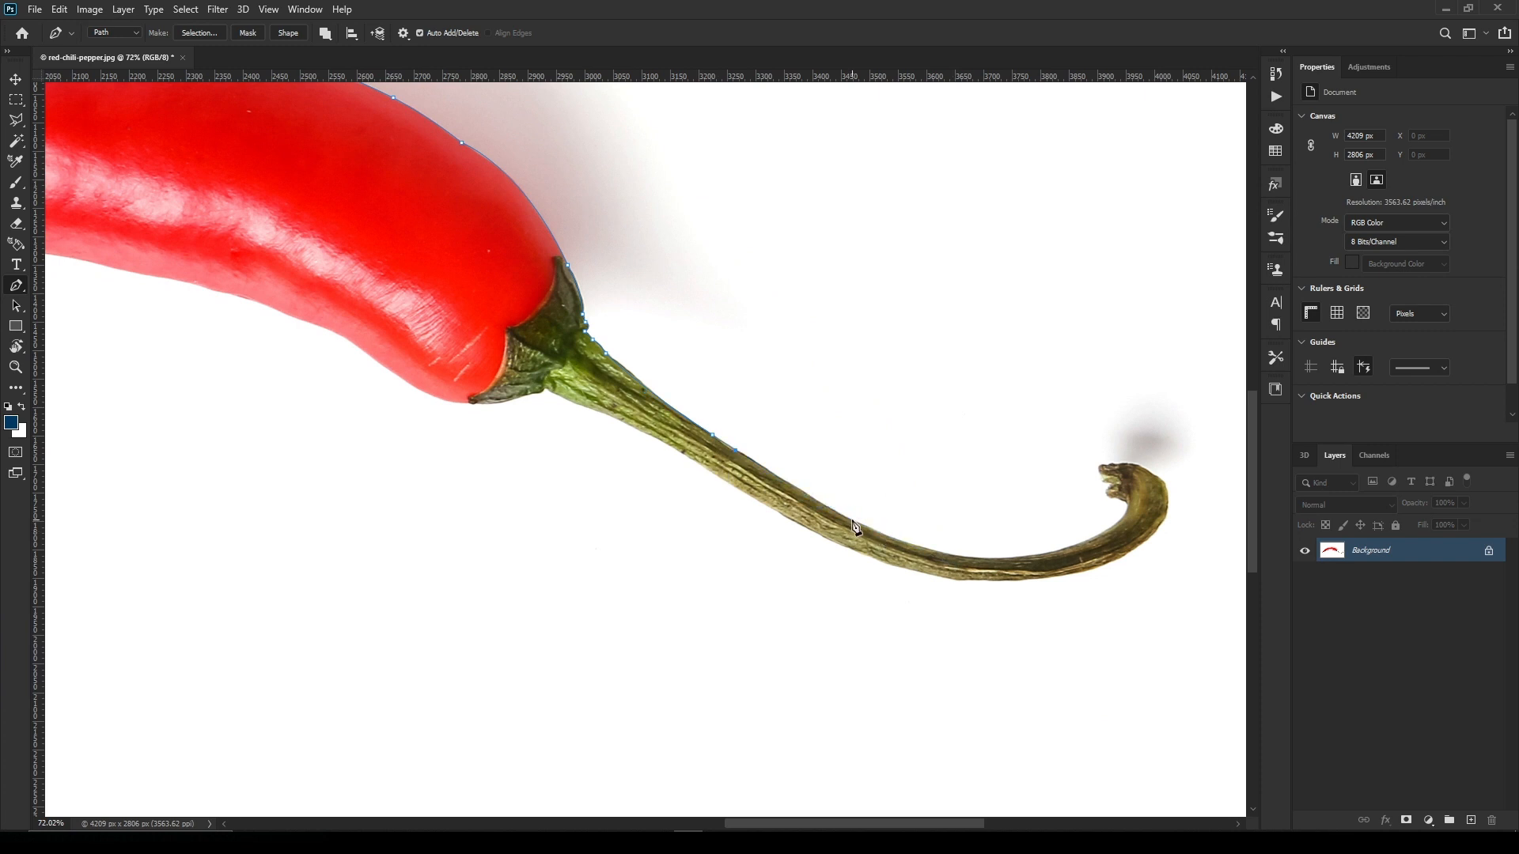
Continue the Pen path along the upper edge of the chili stem to its curled tip.
{"action": "left_click", "coordinate": [853, 520], "text": "alt"}
{"action": "left_click_drag", "start_coordinate": [1047, 552], "coordinate": [1127, 481]}
{"action": "left_click", "coordinate": [1047, 552], "text": "alt"}
{"action": "left_click", "coordinate": [1126, 501], "text": "alt"}
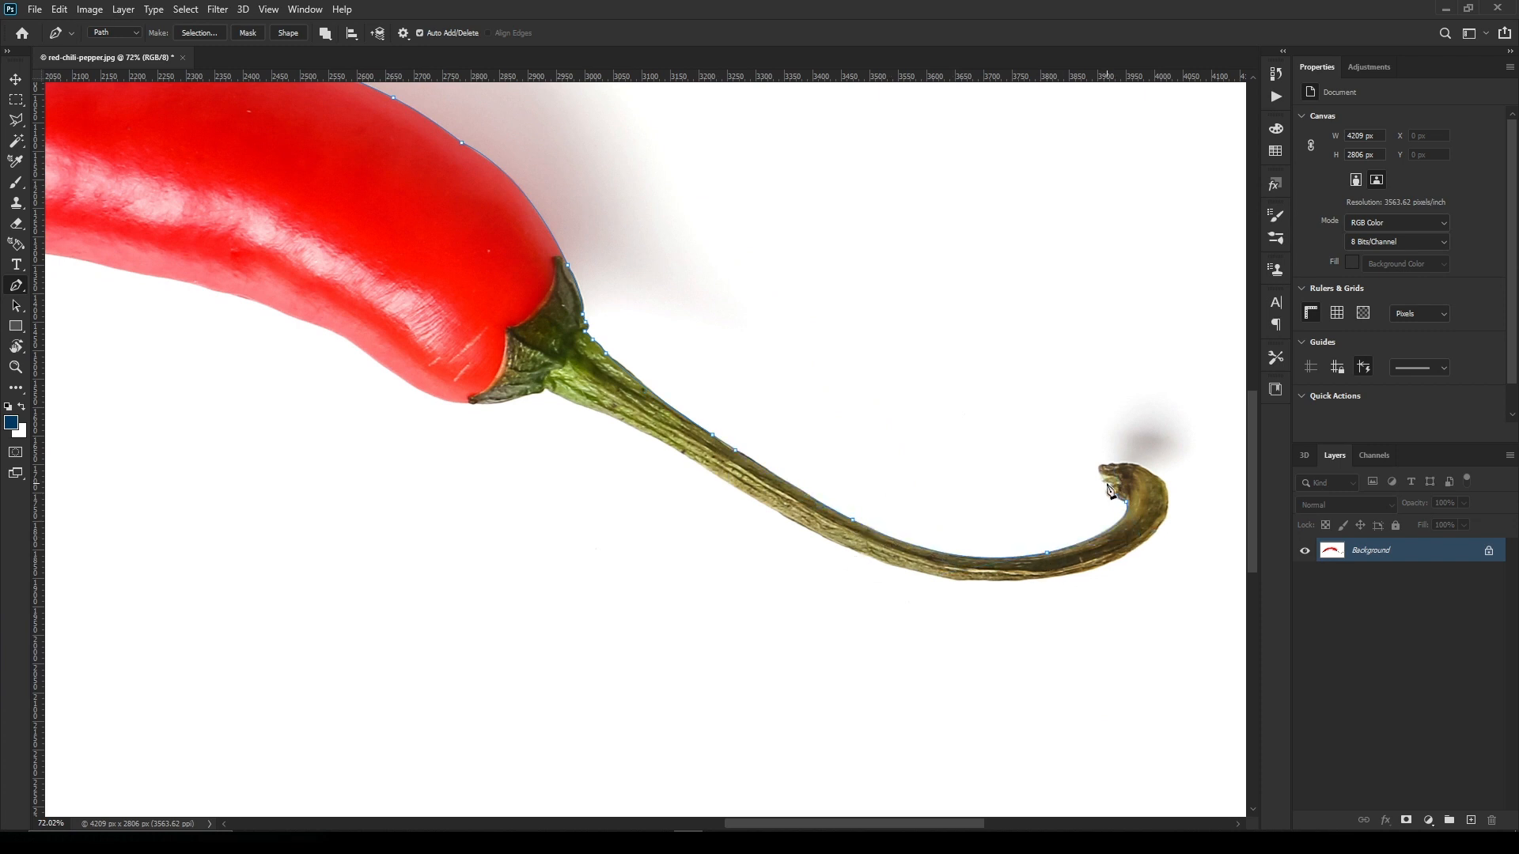
Trace the outer and lower edge of the stem back to the green cap with curved Pen anchors.
{"action": "left_click_drag", "start_coordinate": [1124, 556], "coordinate": [1088, 583]}
{"action": "left_click", "coordinate": [1124, 556], "text": "alt"}
{"action": "left_click_drag", "start_coordinate": [866, 555], "coordinate": [795, 527]}
{"action": "left_click", "coordinate": [867, 554], "text": "alt"}
{"action": "left_click_drag", "start_coordinate": [702, 465], "coordinate": [643, 420]}
{"action": "left_click", "coordinate": [701, 465], "text": "alt"}
{"action": "left_click", "coordinate": [472, 403]}
Extend the Pen path along the lower edge of the red pepper body toward its pointed end.
{"action": "left_click_drag", "start_coordinate": [385, 366], "coordinate": [328, 321]}
{"action": "left_click_drag", "start_coordinate": [266, 266], "coordinate": [828, 397]}
{"action": "left_click_drag", "start_coordinate": [572, 390], "coordinate": [990, 290]}
{"action": "left_click_drag", "start_coordinate": [806, 282], "coordinate": [728, 292]}
{"action": "left_click", "coordinate": [748, 283]}
{"action": "left_click_drag", "start_coordinate": [487, 349], "coordinate": [405, 397]}
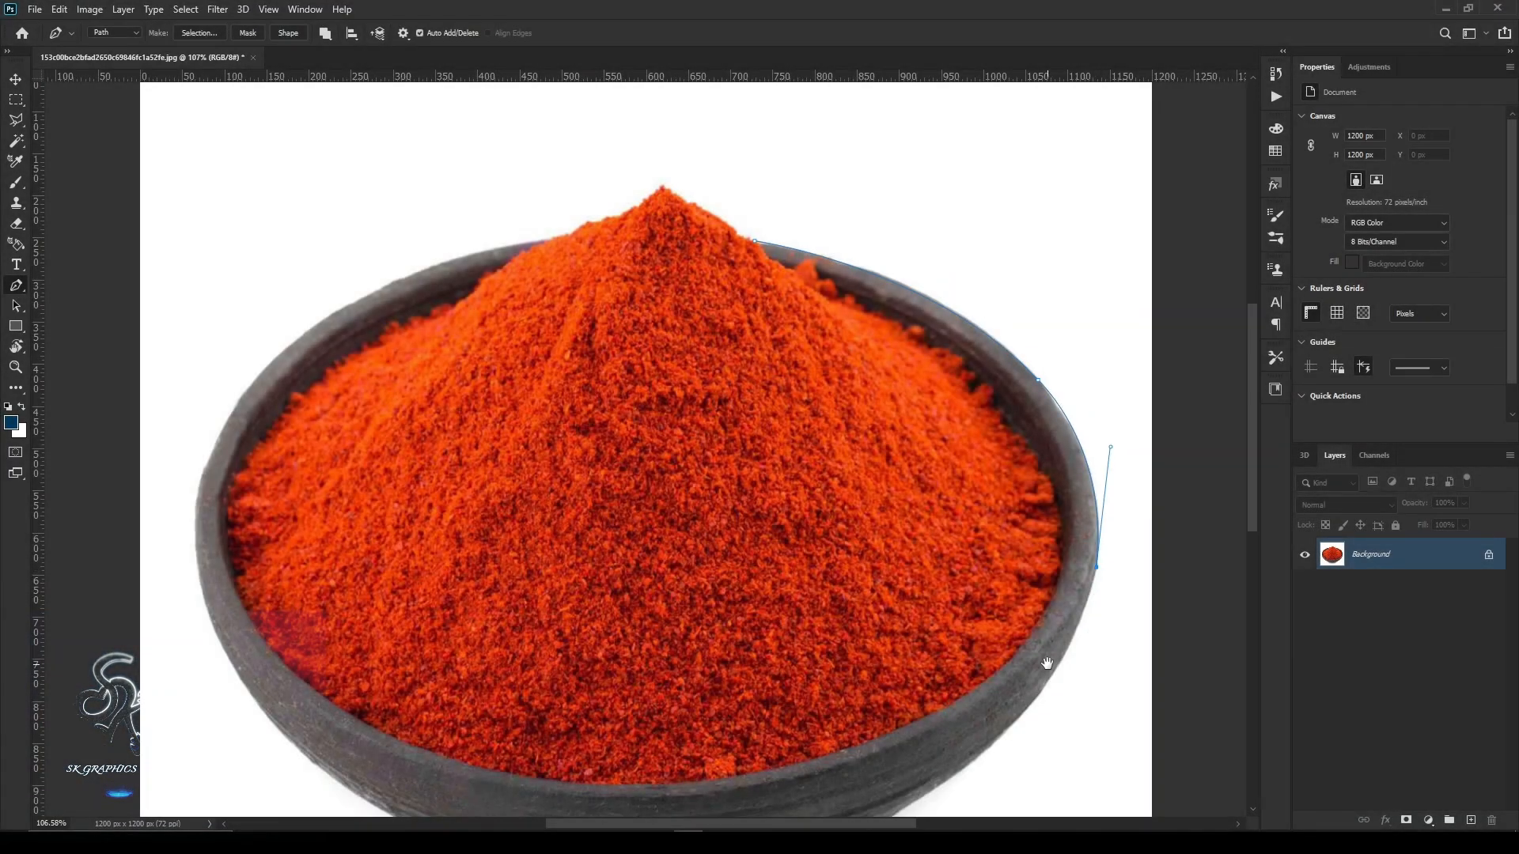
Trace the lower outer edge of the chili powder bowl with curved Pen anchors.
{"action": "left_click_drag", "start_coordinate": [1047, 663], "coordinate": [1081, 356]}
{"action": "left_click_drag", "start_coordinate": [814, 558], "coordinate": [531, 666]}
{"action": "left_click", "coordinate": [815, 558], "text": "alt"}
{"action": "left_click_drag", "start_coordinate": [444, 520], "coordinate": [318, 456]}
{"action": "left_click", "coordinate": [444, 519], "text": "alt"}
{"action": "left_click_drag", "start_coordinate": [294, 347], "coordinate": [584, 623]}
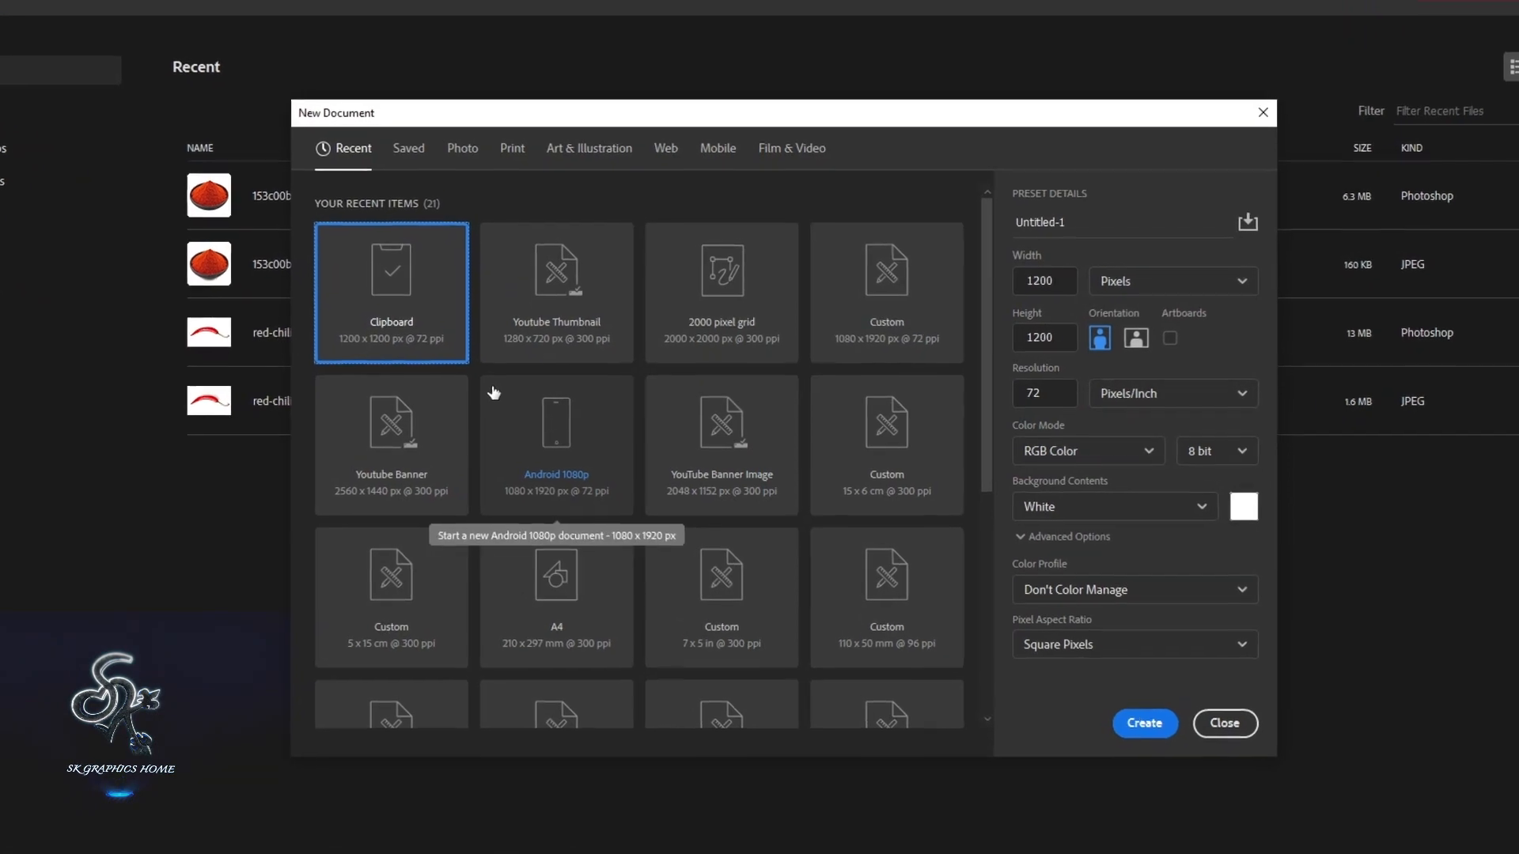
Create a new document named Red Chili from the 2000 pixel grid preset, 2000 x 2000 px at 300 ppi.
{"action": "left_click", "coordinate": [691, 330]}
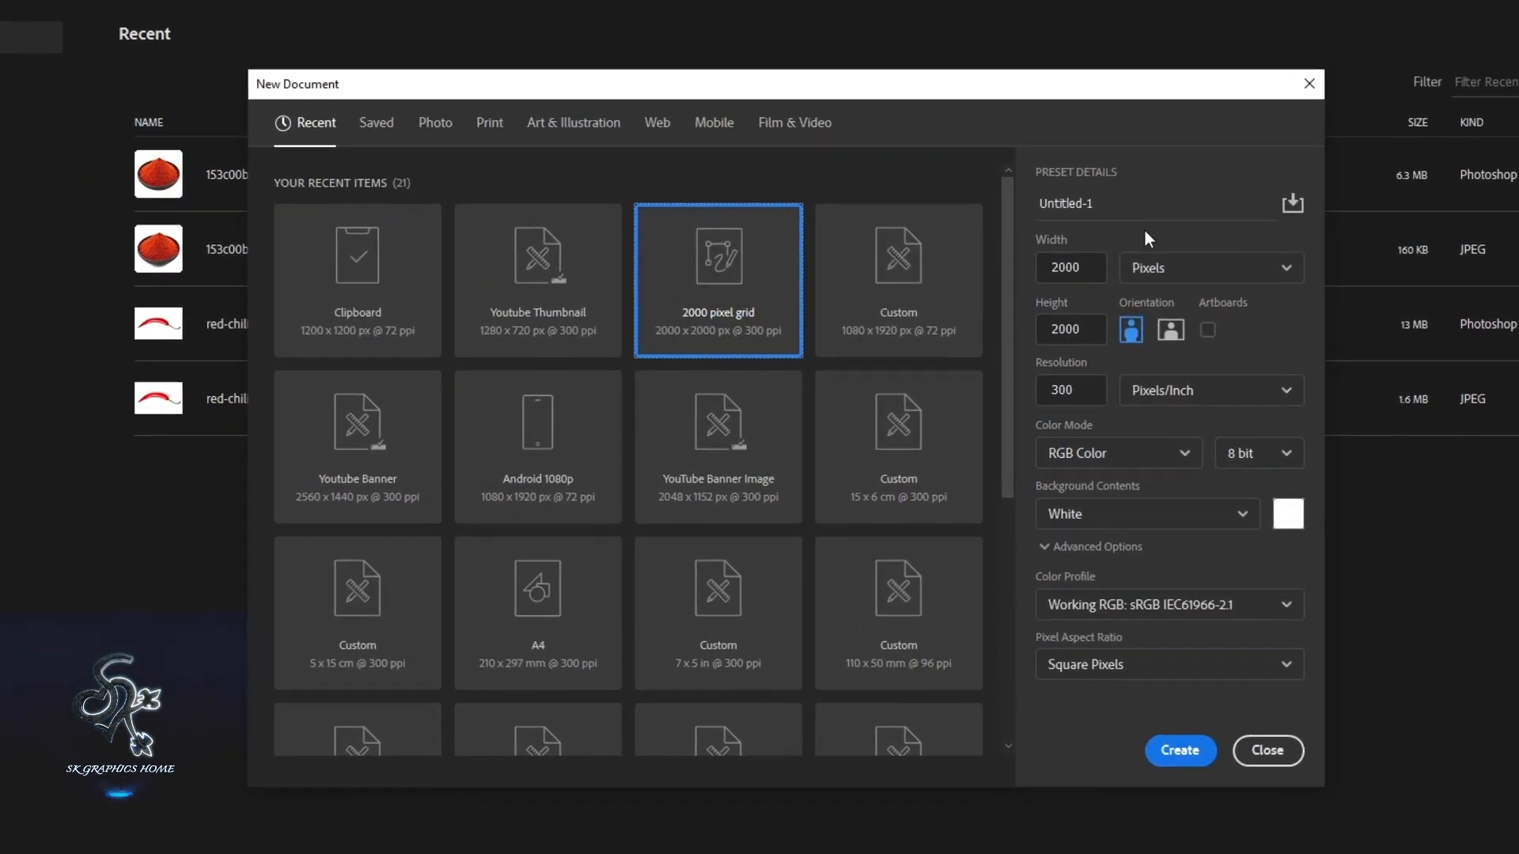
{"action": "double_click", "coordinate": [1128, 195]}
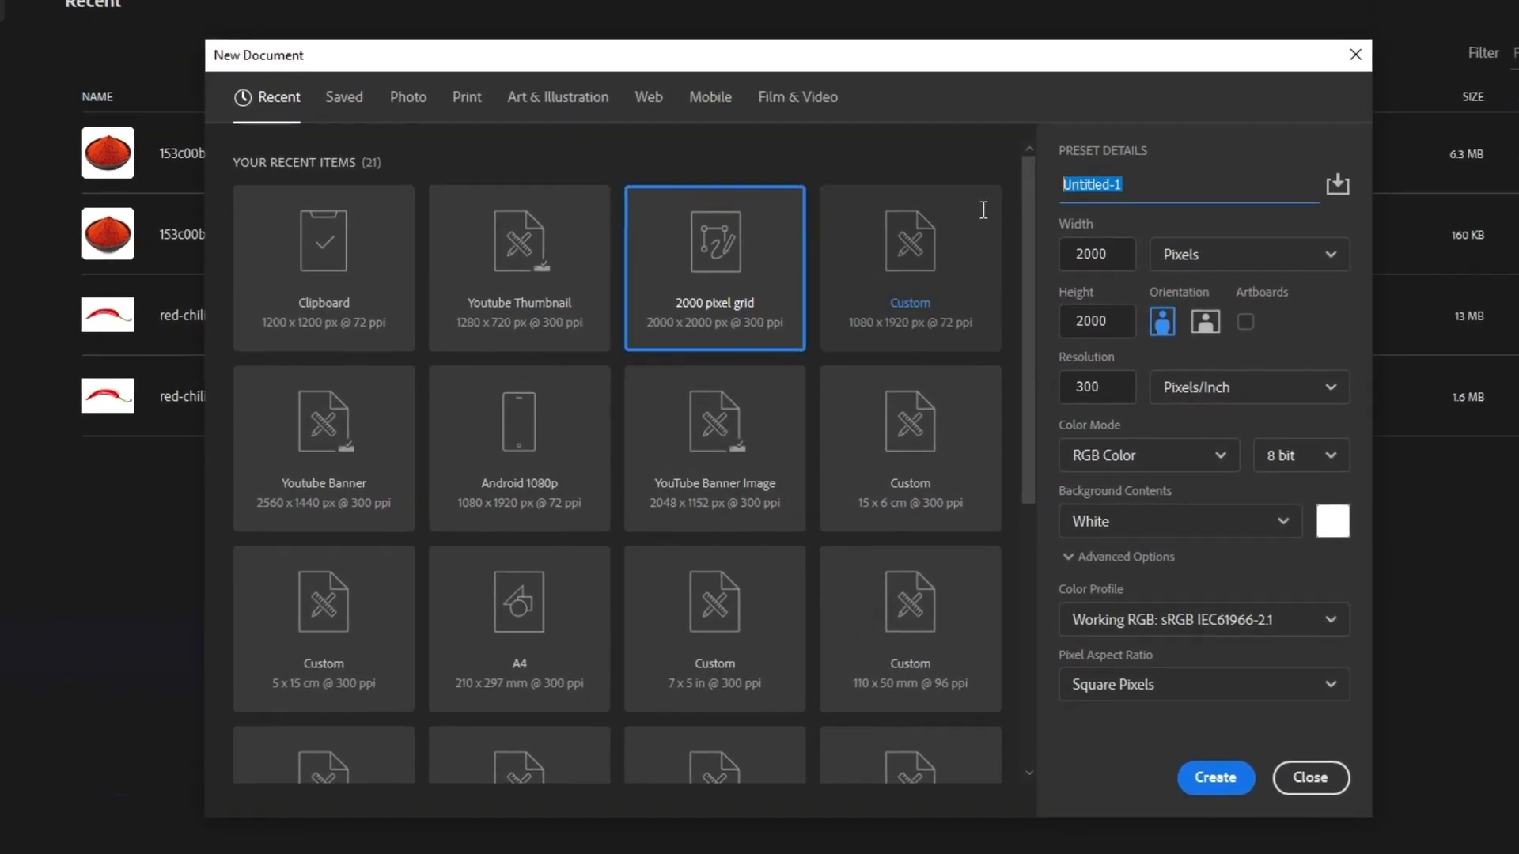
{"action": "type", "text": "Red Ch"}
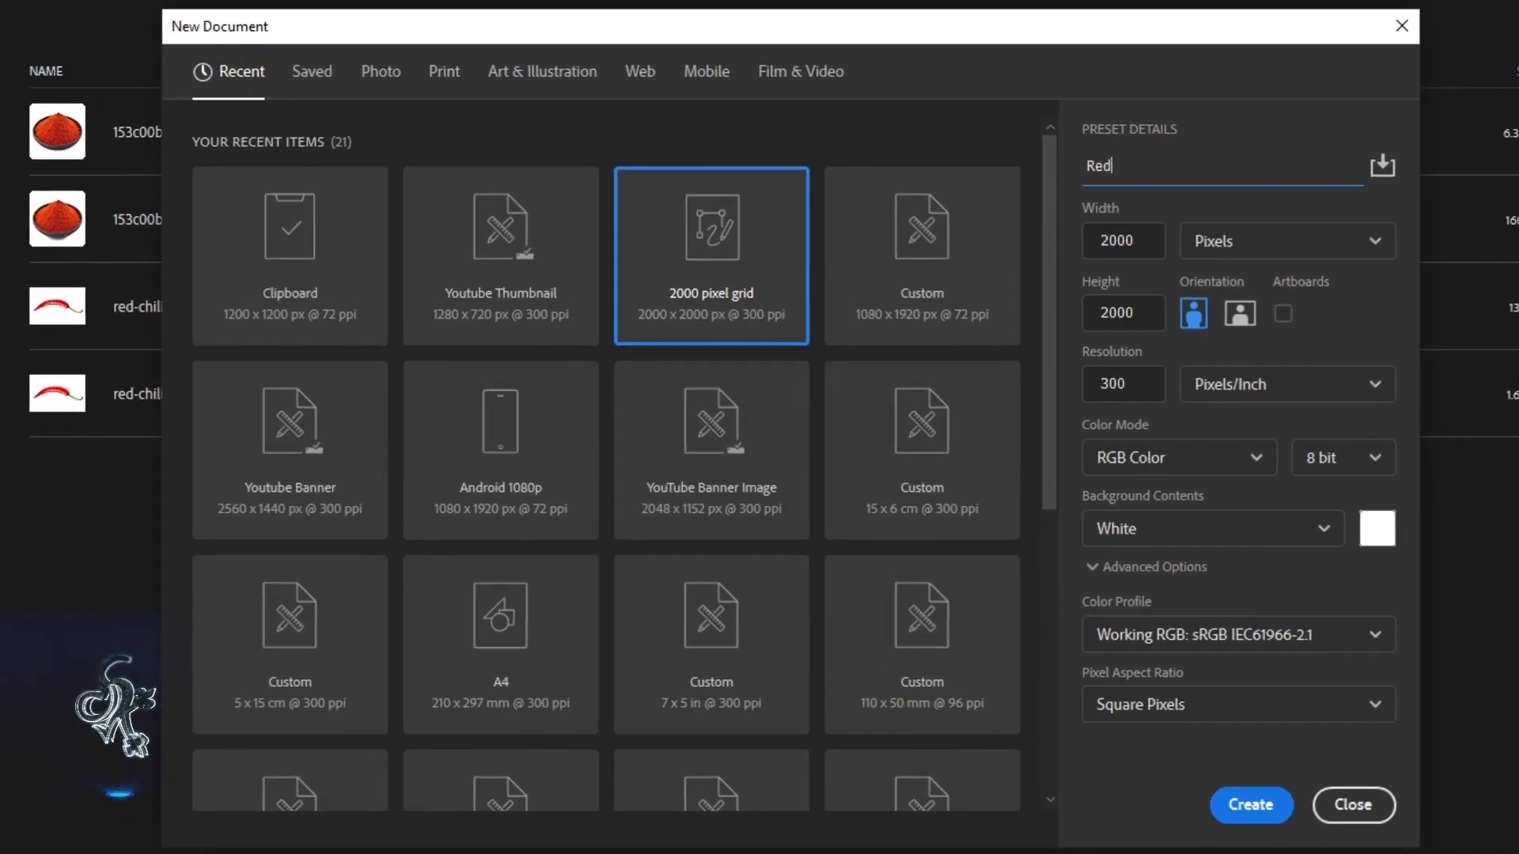
{"action": "type", "text": "ili"}
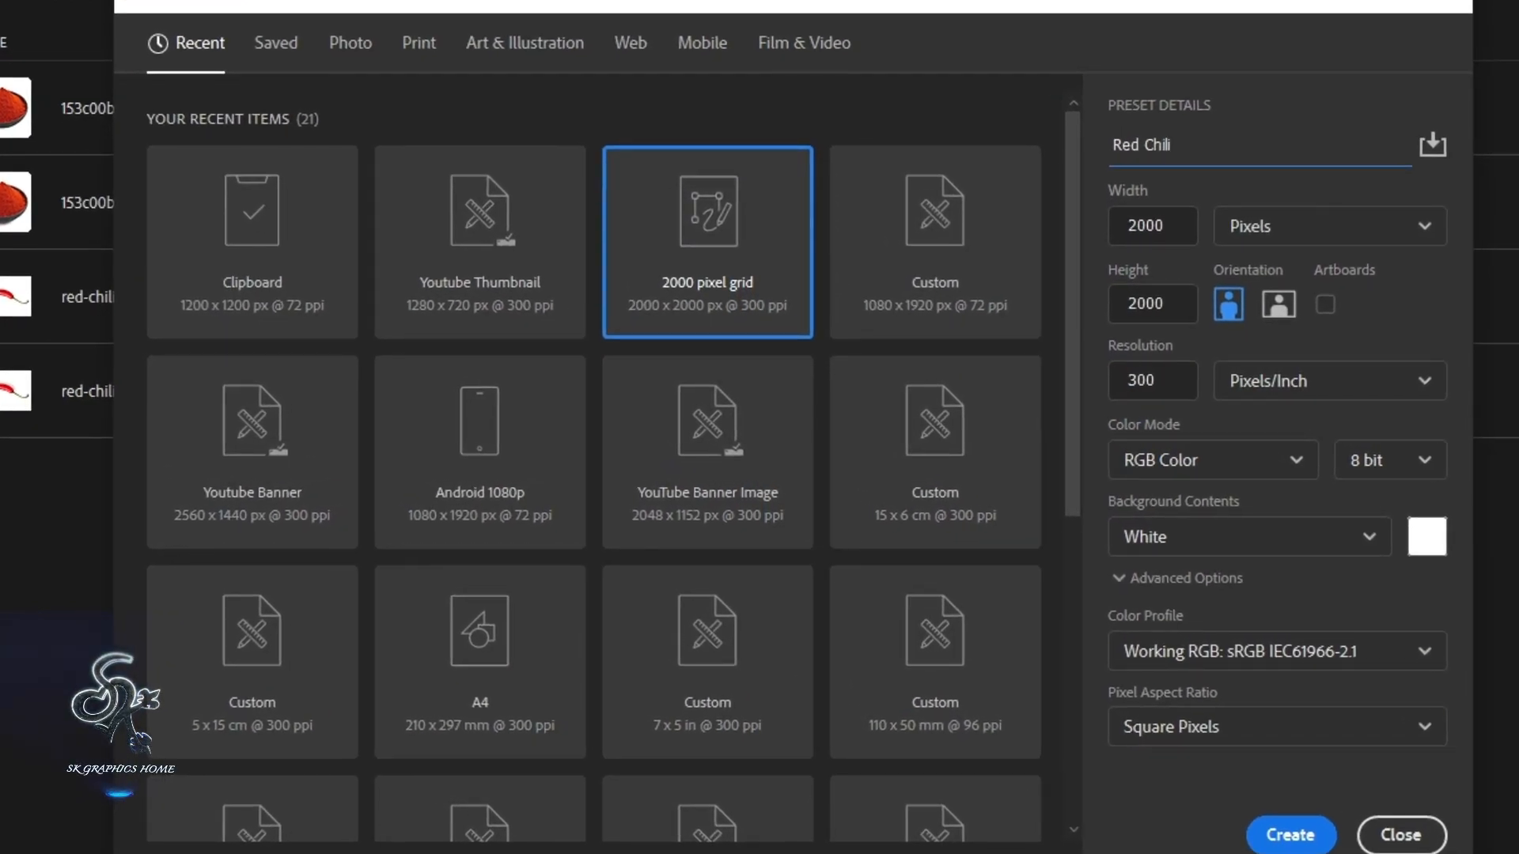
{"action": "key", "text": "Return"}
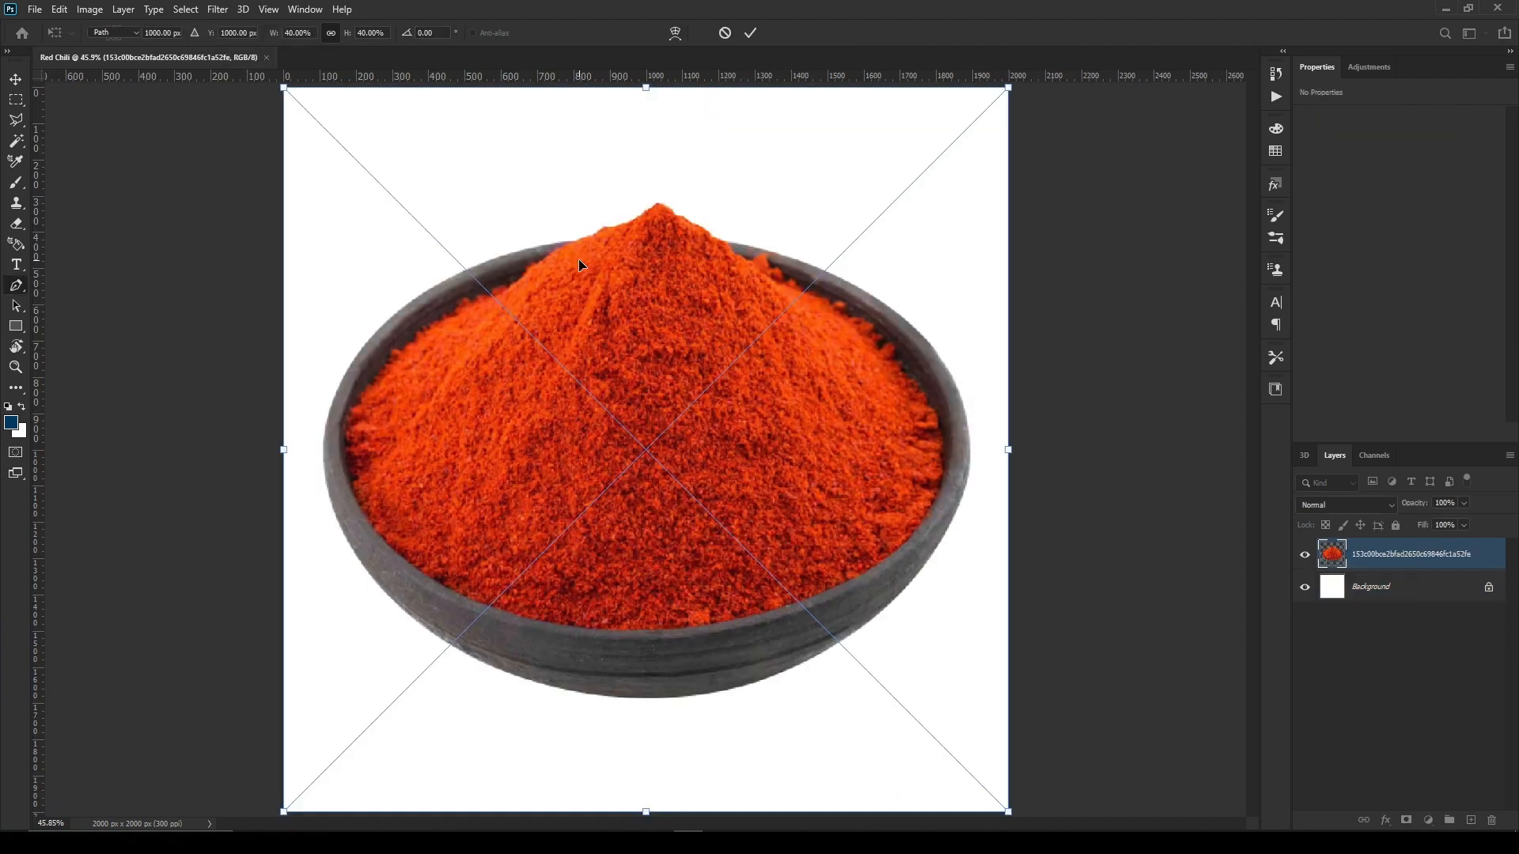
Place the powder bowl and red-chili-pepper cutouts as layers and hide the red-chili-pepper layer.
{"action": "key", "text": "Return"}
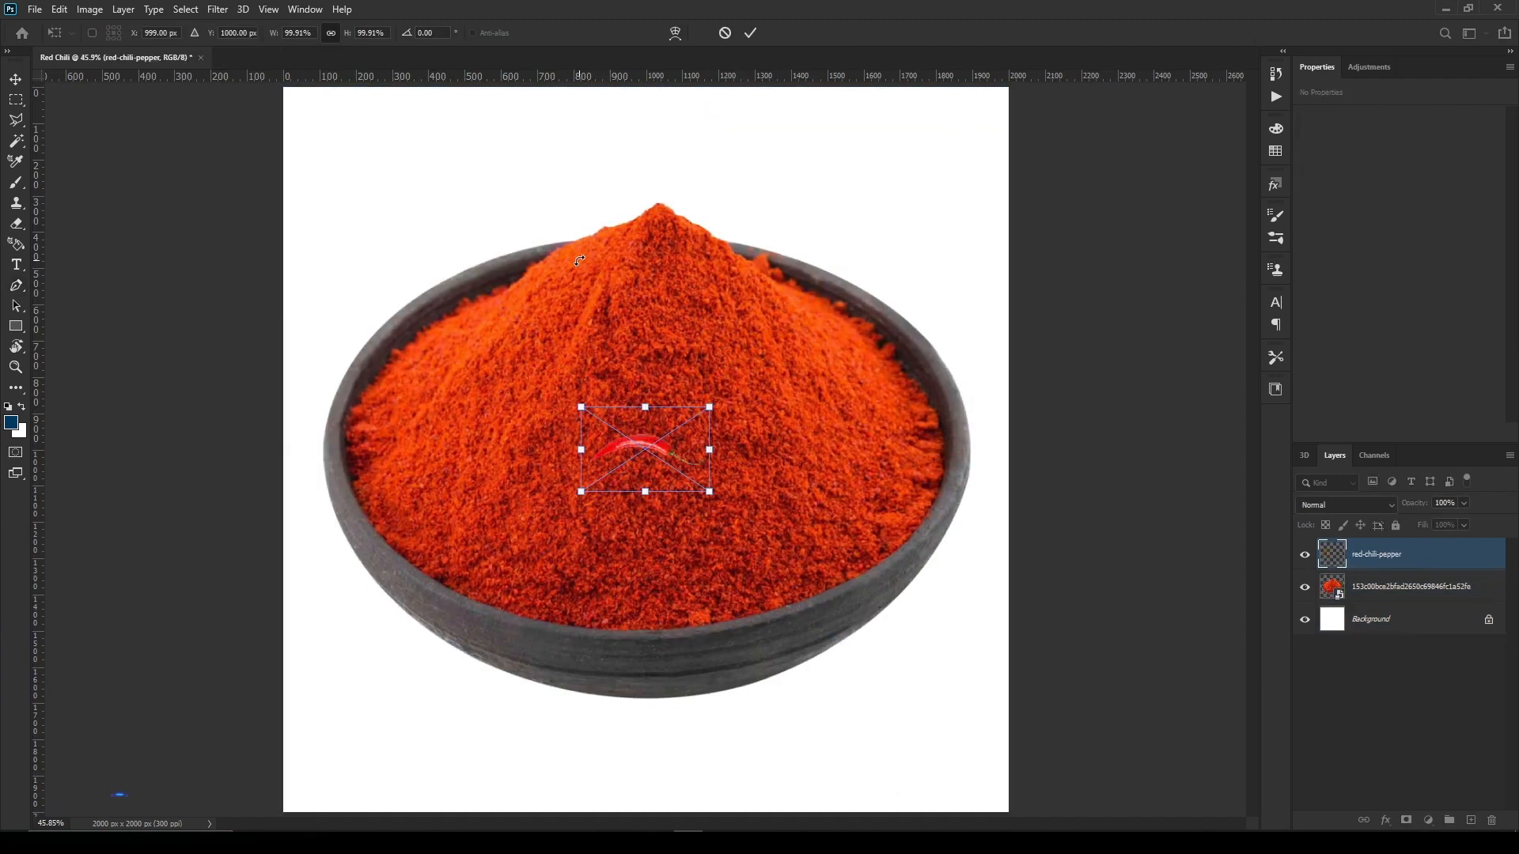
{"action": "key", "text": "p"}
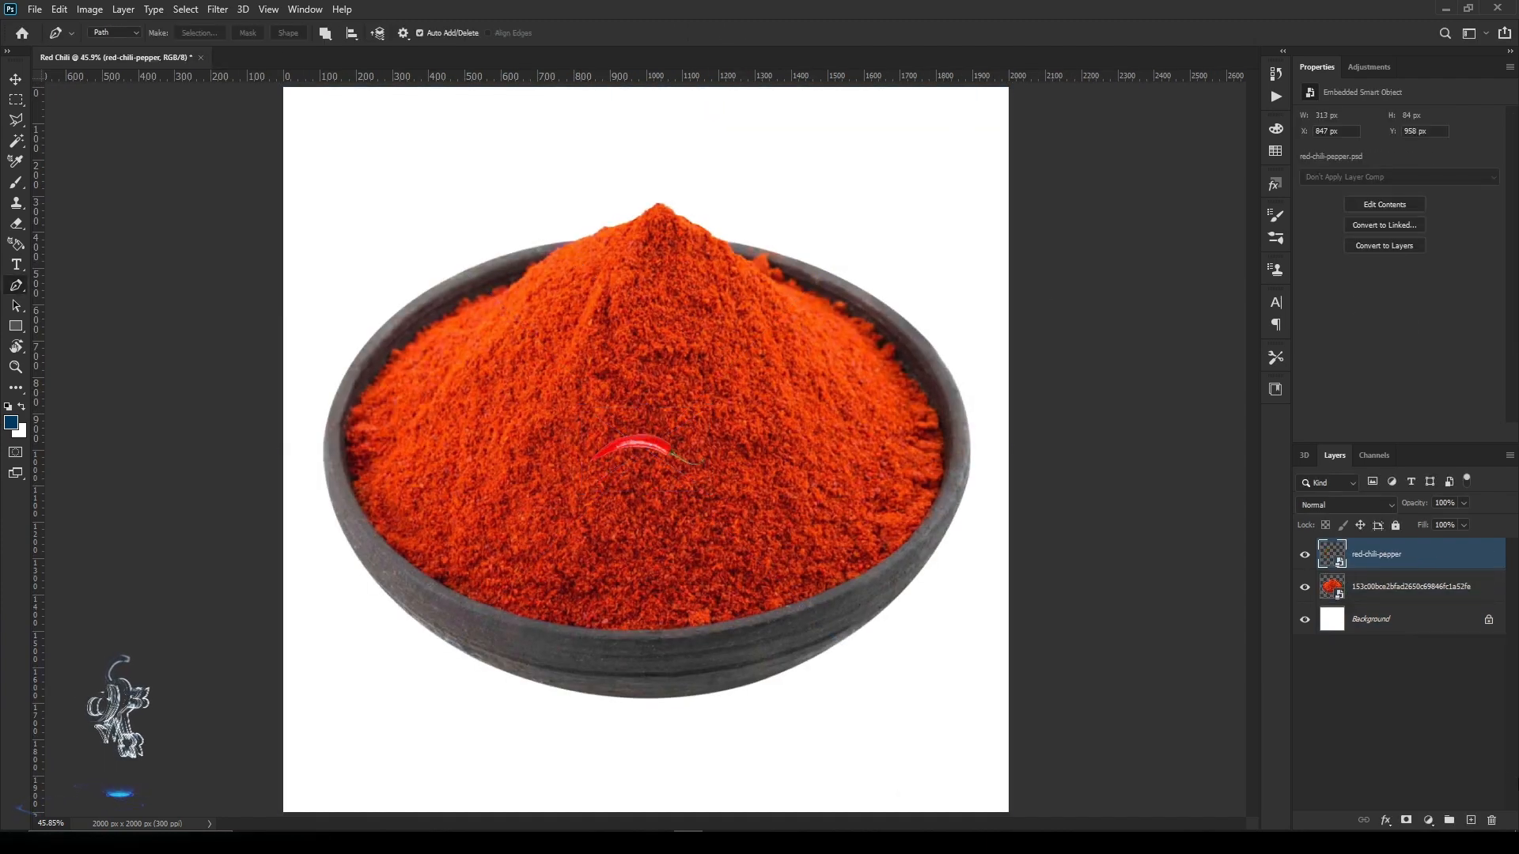
{"action": "left_click", "coordinate": [1305, 554]}
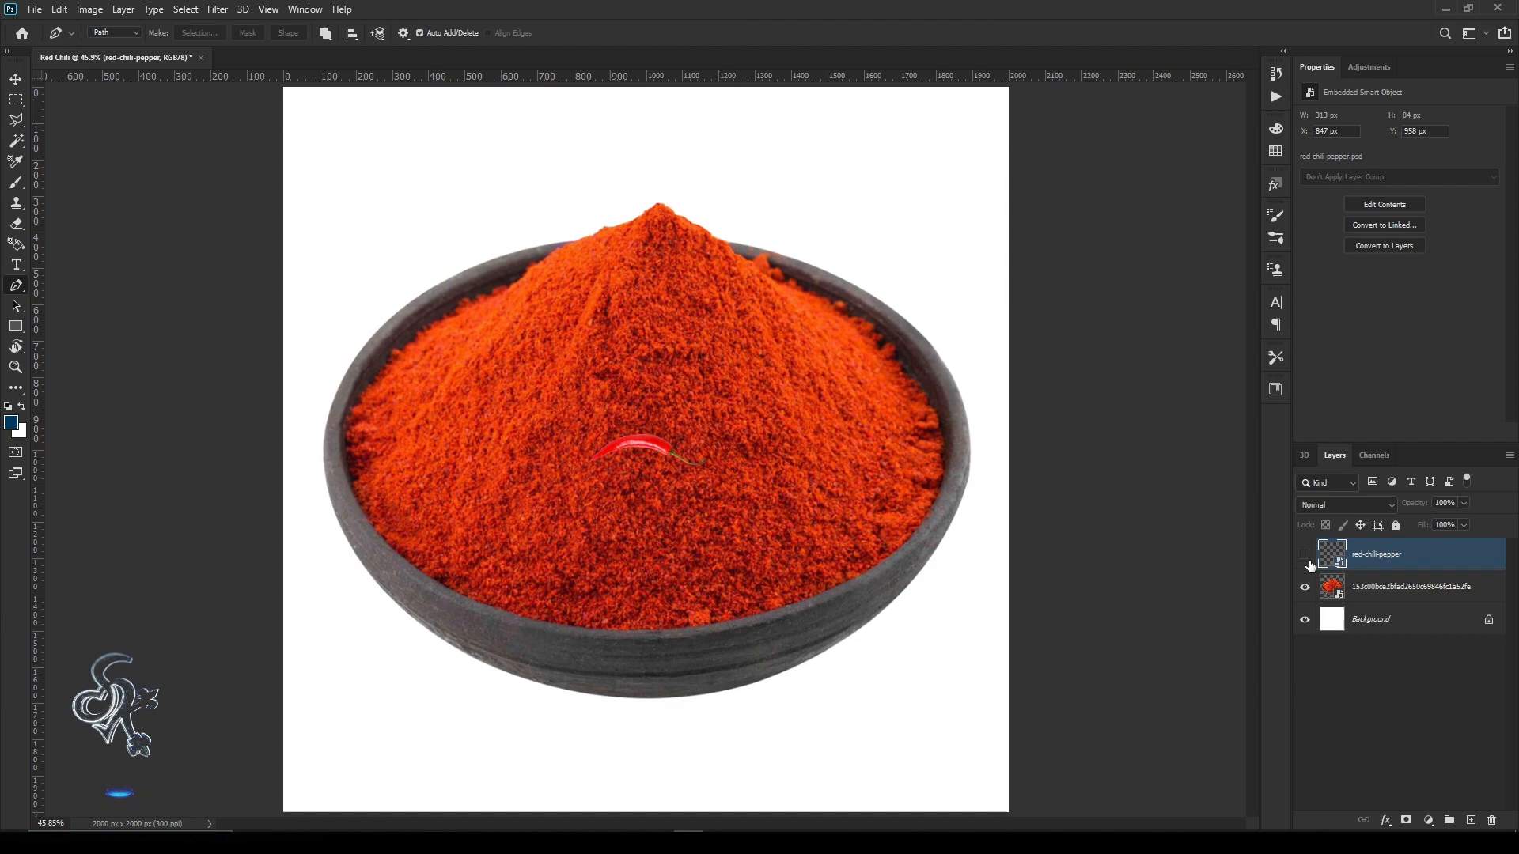
Scale the bowl layer down to about 992 x 758 px and position it at about X 447, Y 748 px.
{"action": "left_click", "coordinate": [1462, 603]}
{"action": "key", "text": "ctrl+t"}
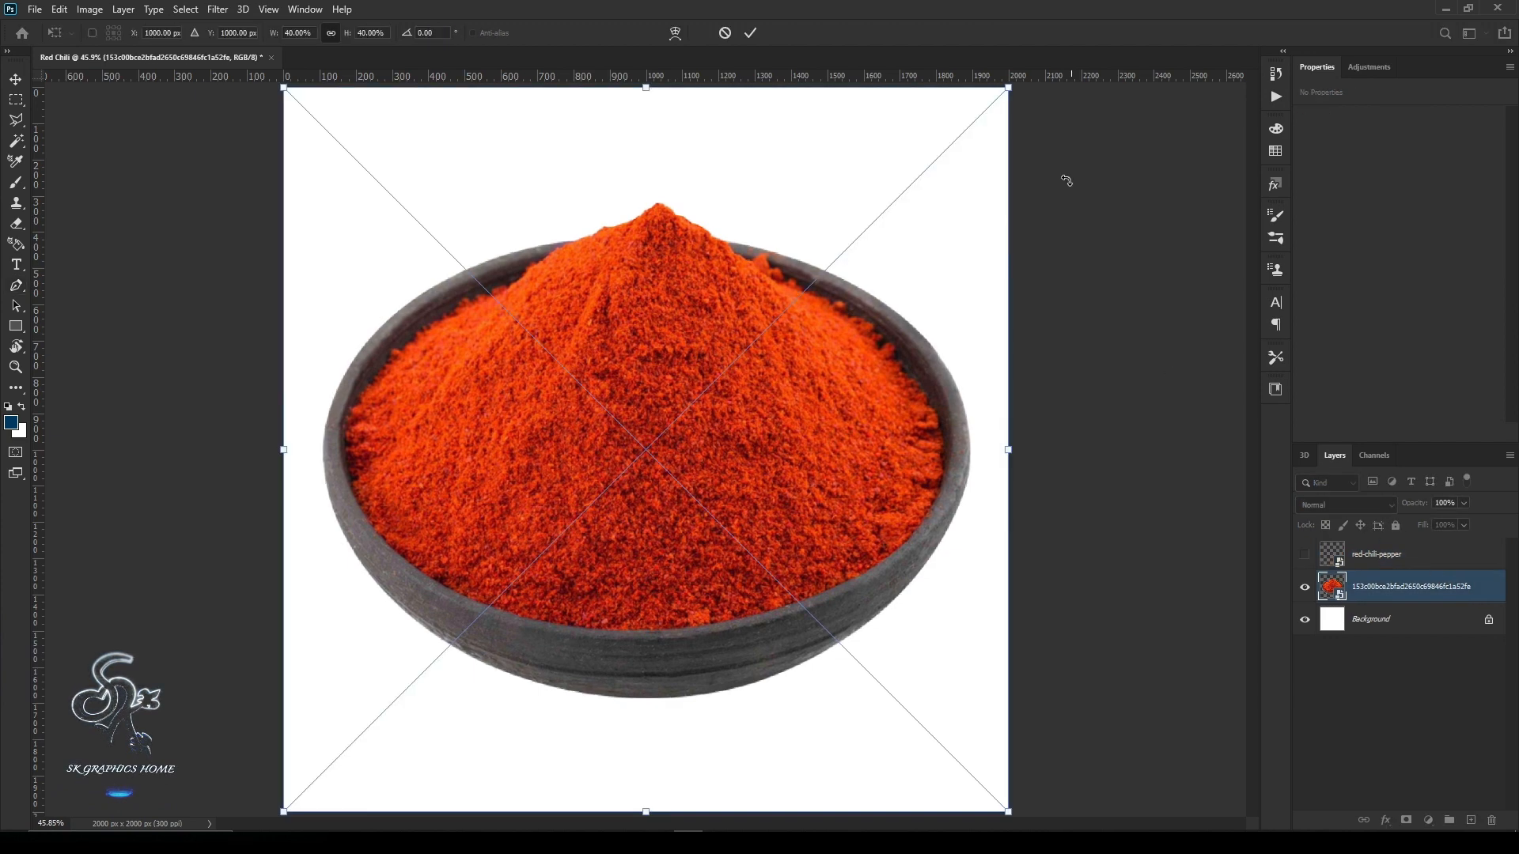
{"action": "left_click_drag", "start_coordinate": [1011, 90], "coordinate": [696, 416]}
{"action": "left_click_drag", "start_coordinate": [553, 549], "coordinate": [673, 449]}
{"action": "key", "text": "p"}
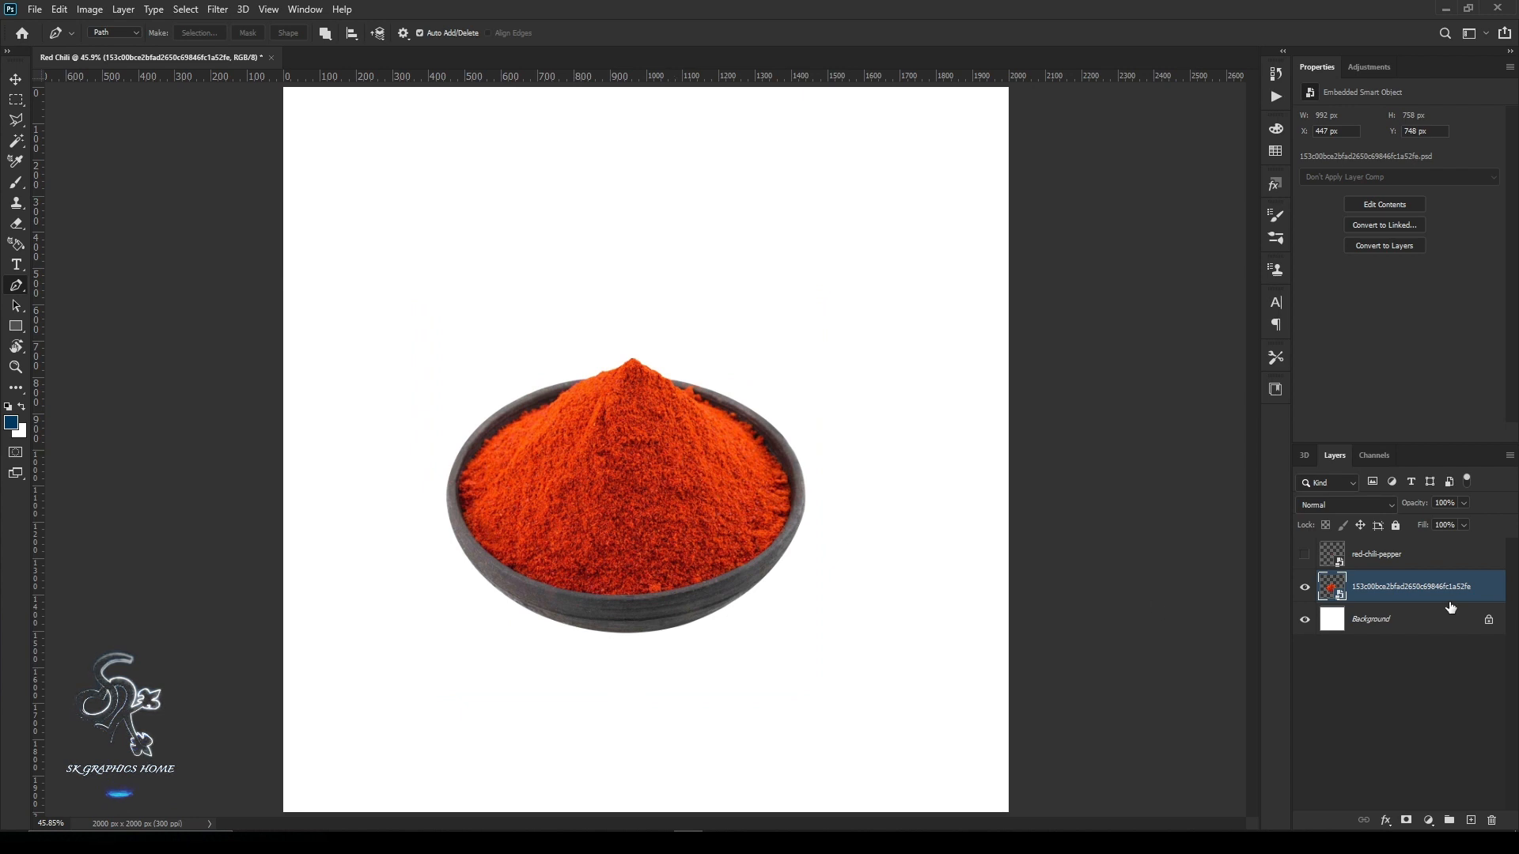
Add a Solid Color fill layer in #000000 above the Background and invert its layer mask.
{"action": "left_click", "coordinate": [1437, 631]}
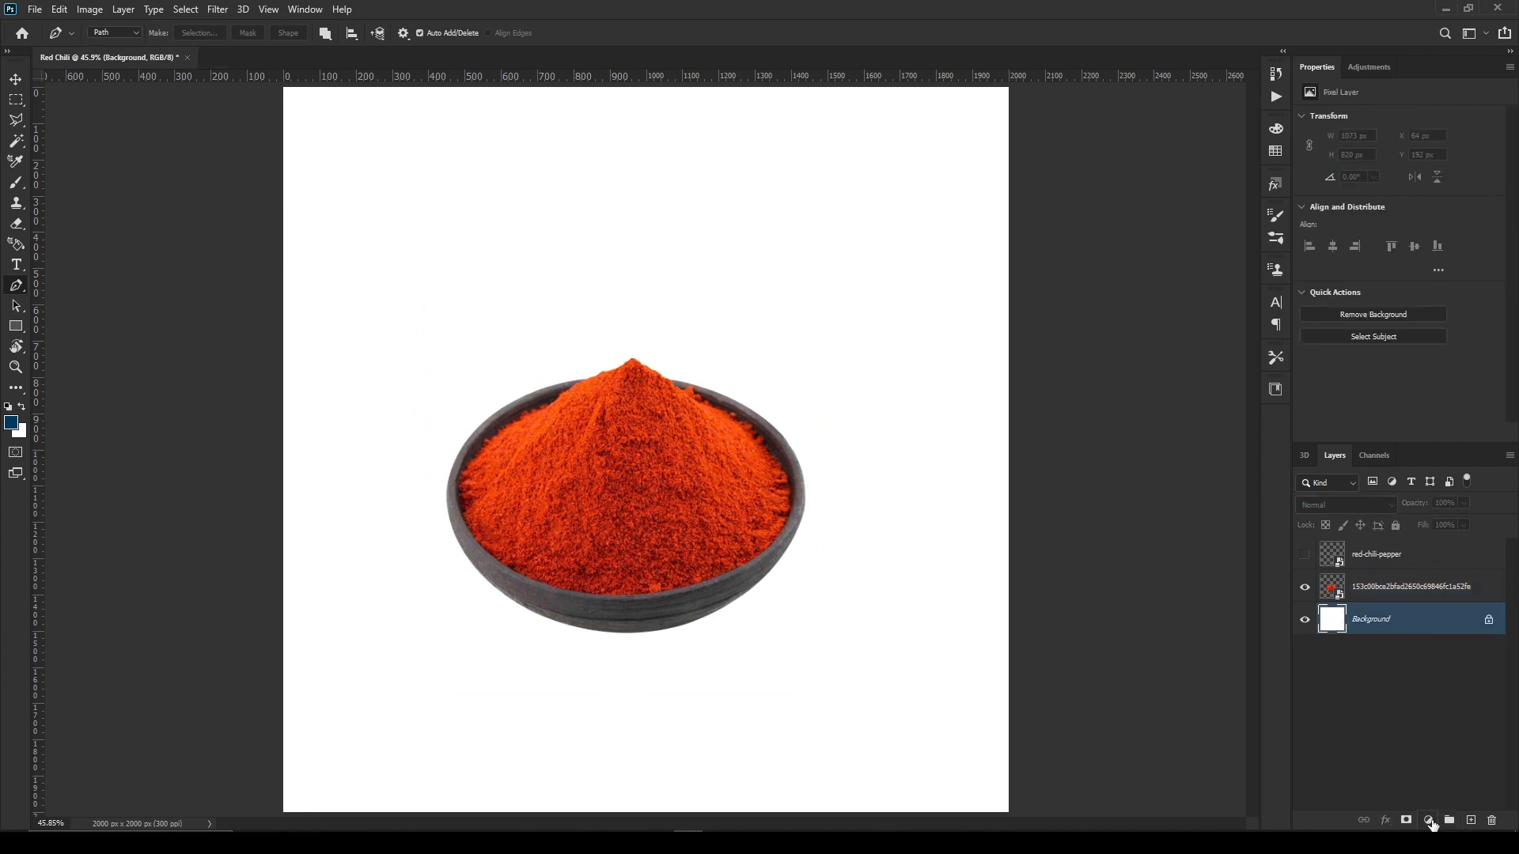
{"action": "left_click", "coordinate": [1429, 821]}
{"action": "left_click", "coordinate": [1461, 548]}
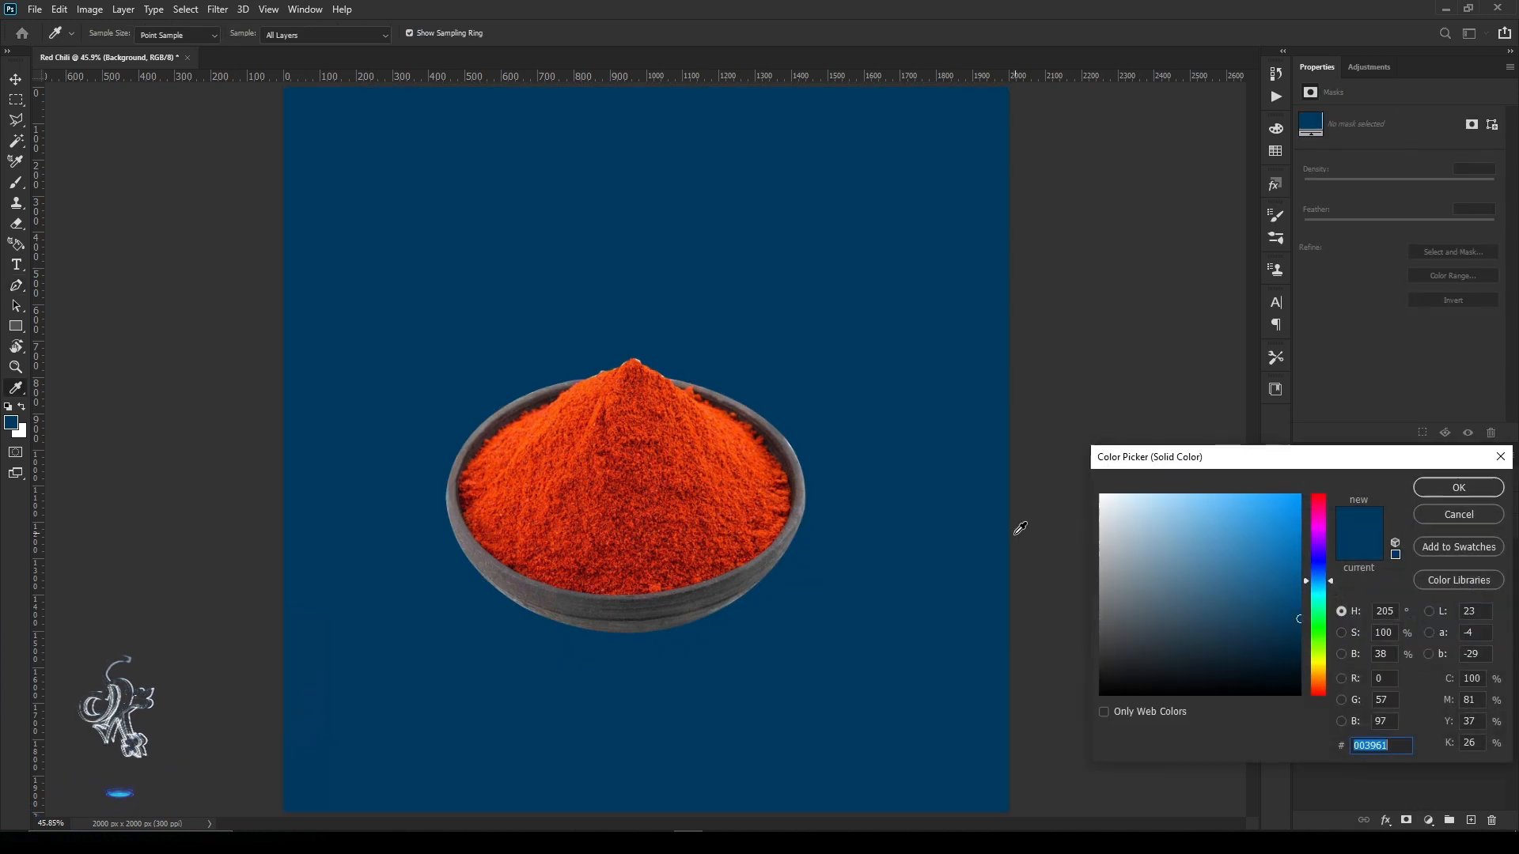
{"action": "type", "text": "000000"}
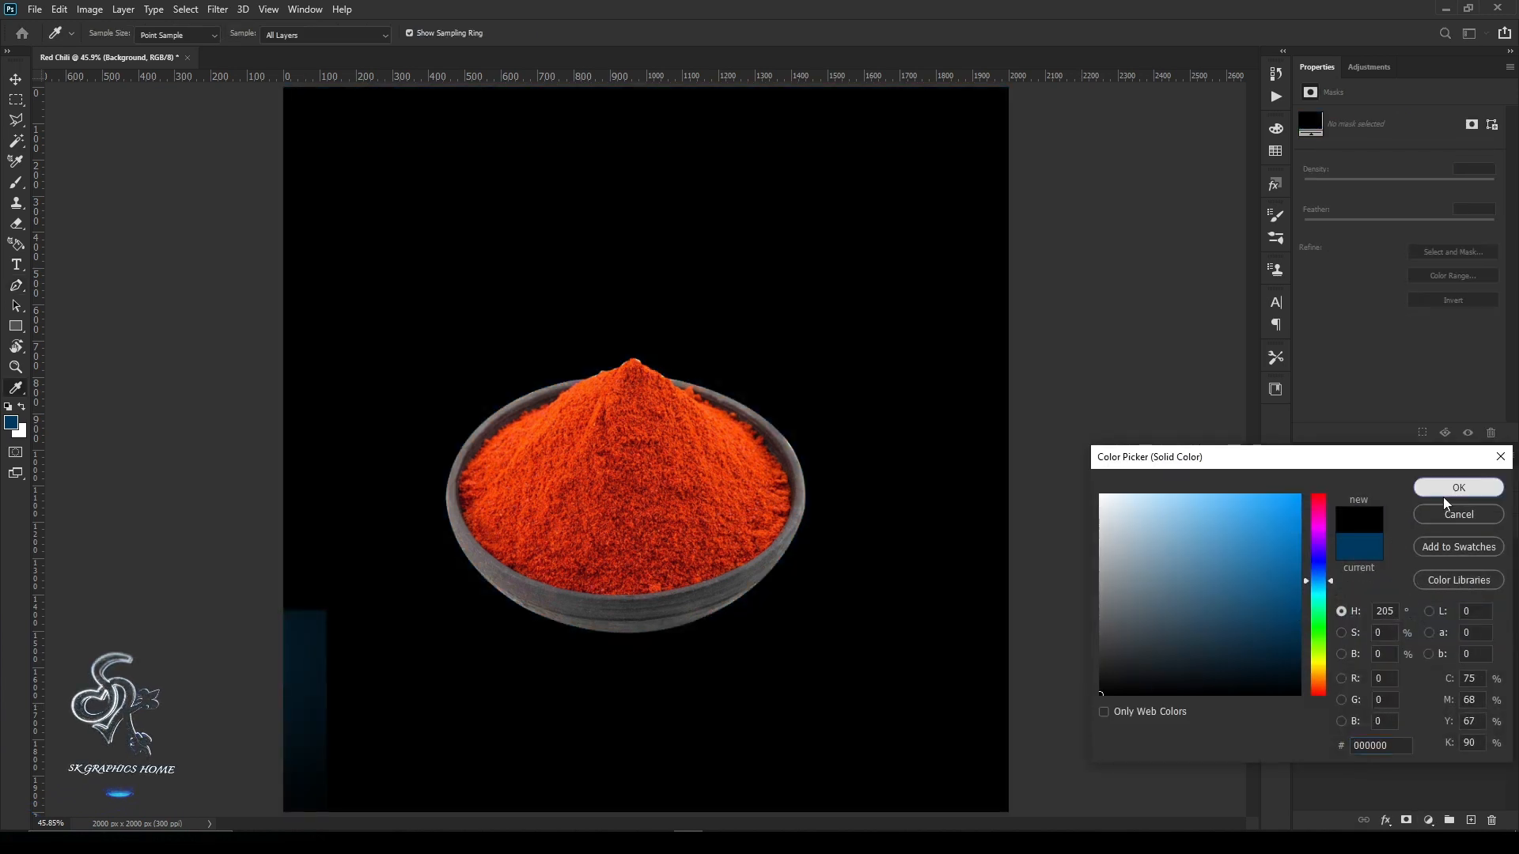
{"action": "left_click", "coordinate": [1448, 489]}
{"action": "left_click", "coordinate": [1370, 620]}
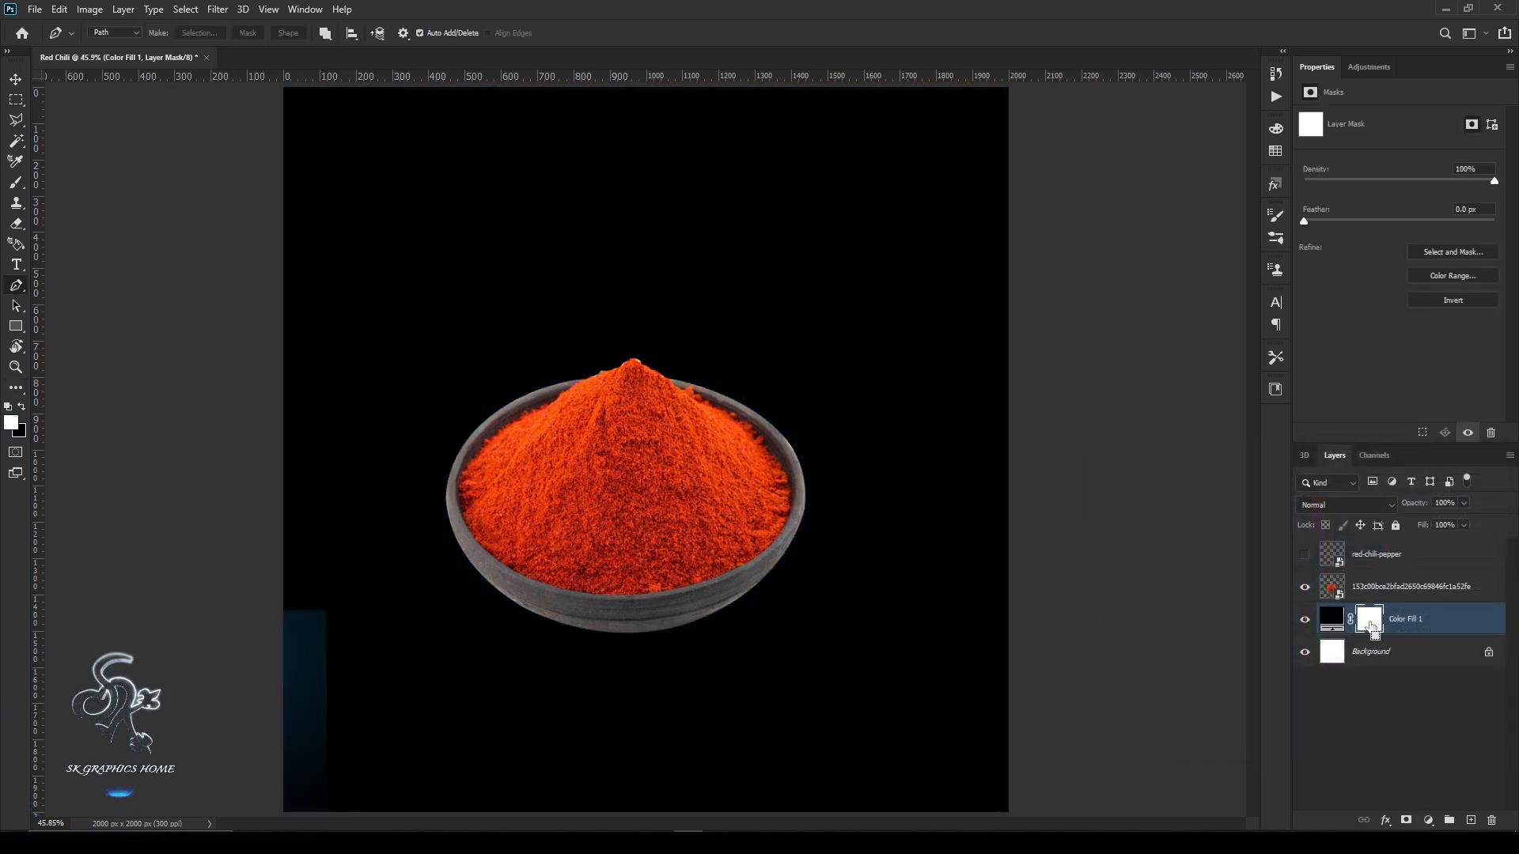
{"action": "key", "text": "ctrl+i"}
Flatten the 200 px Soft Round eraser tip into a thin horizontal ellipse.
{"action": "key", "text": "e"}
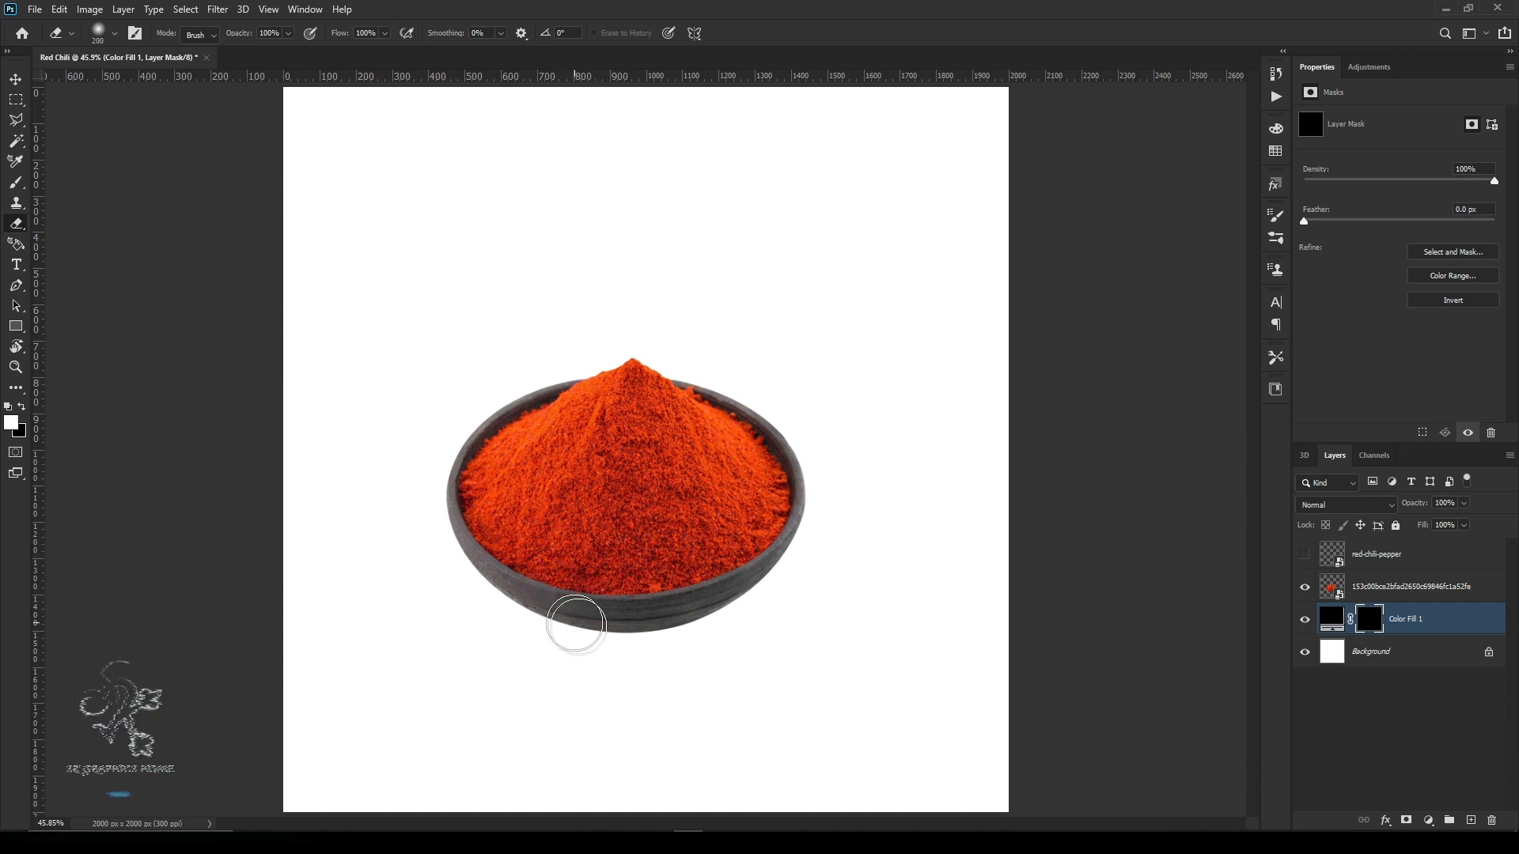
{"action": "right_click", "coordinate": [610, 664]}
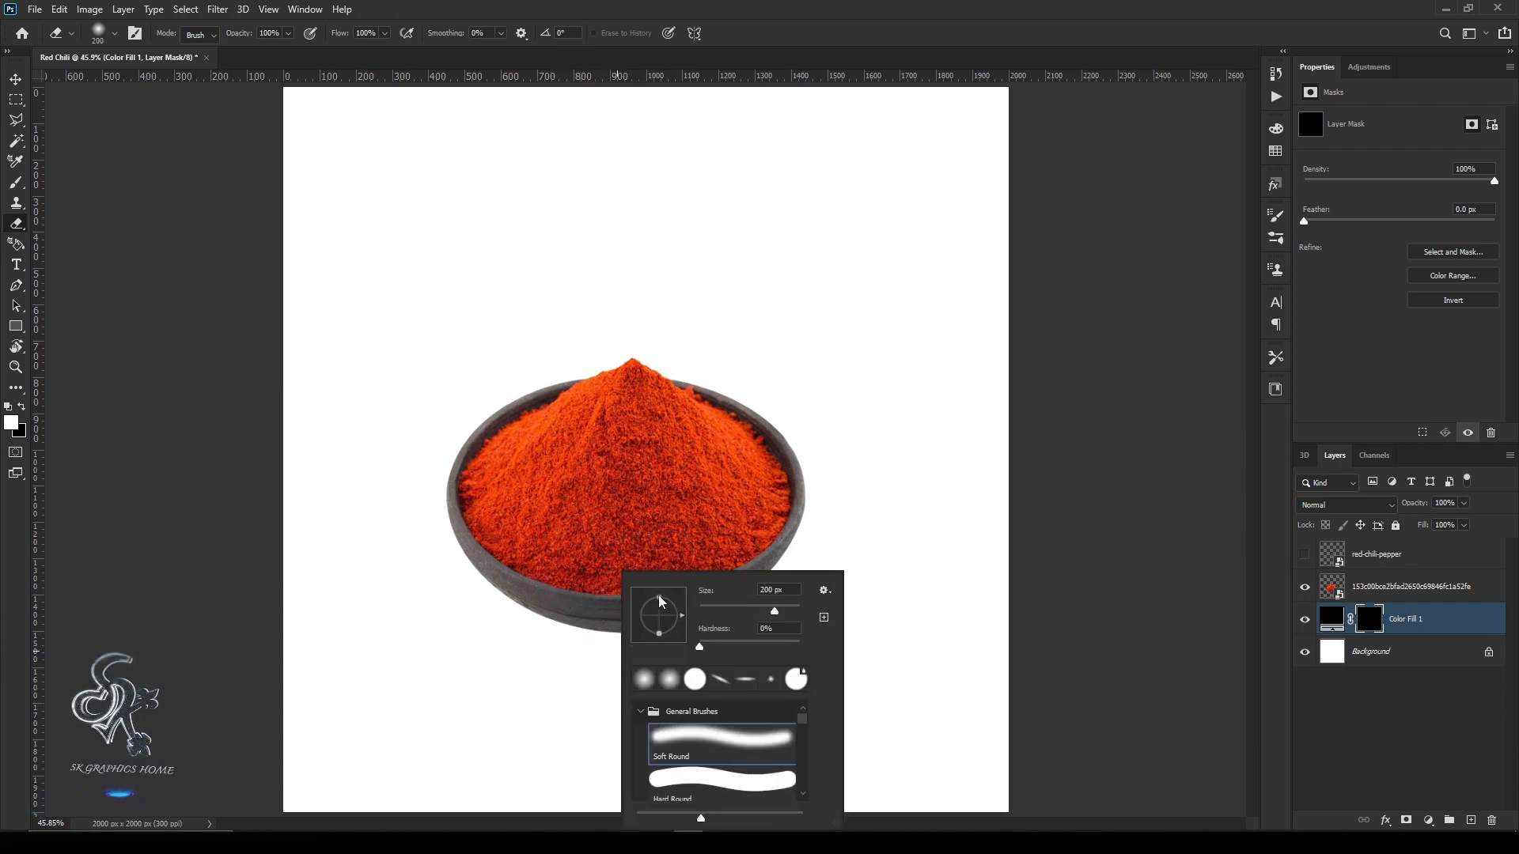
{"action": "left_click_drag", "start_coordinate": [661, 601], "coordinate": [667, 619]}
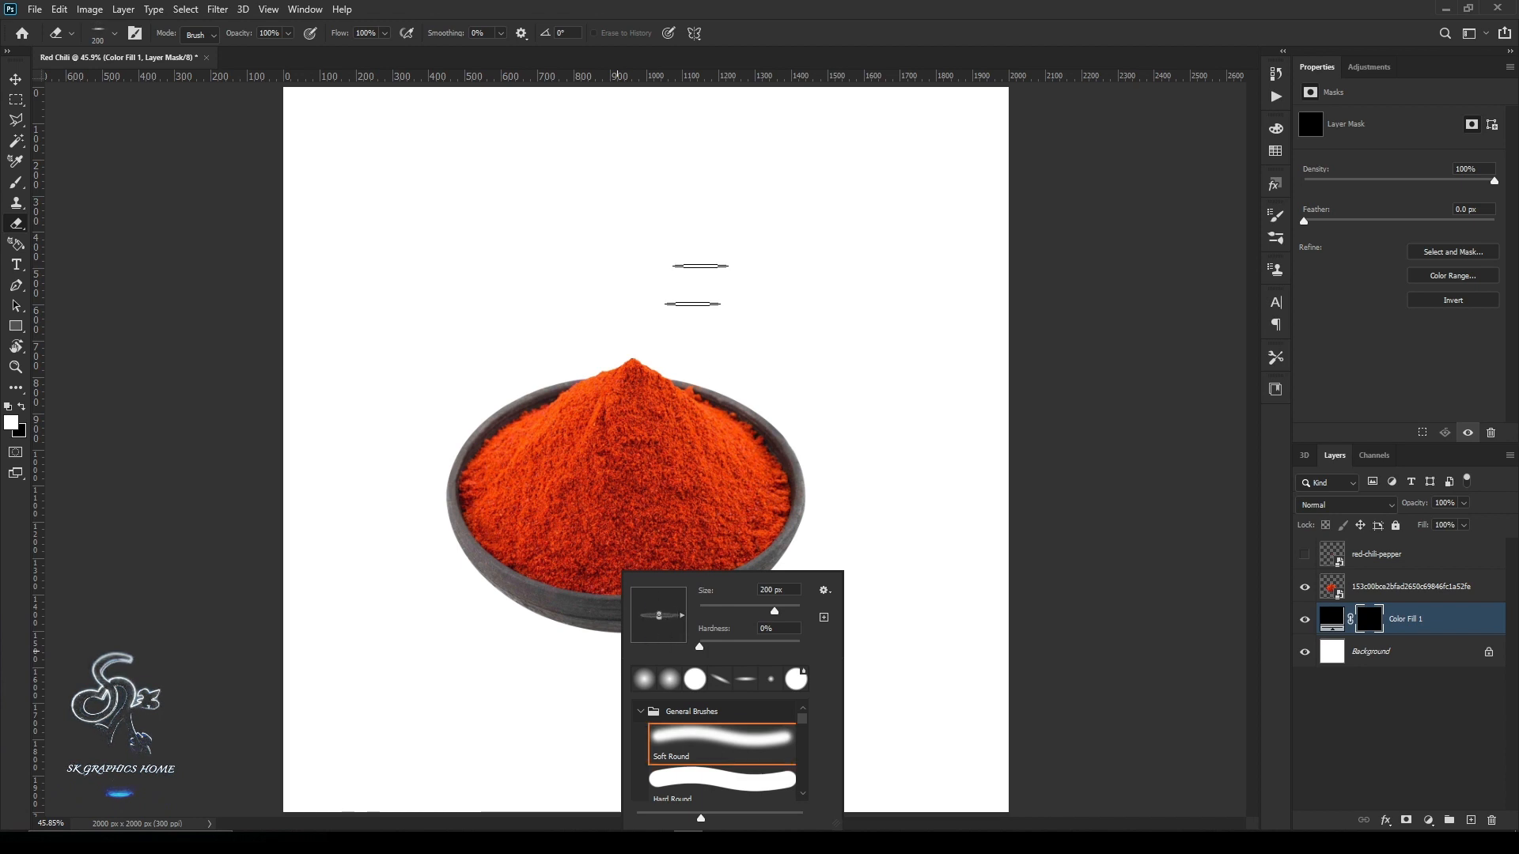
{"action": "left_click", "coordinate": [764, 29]}
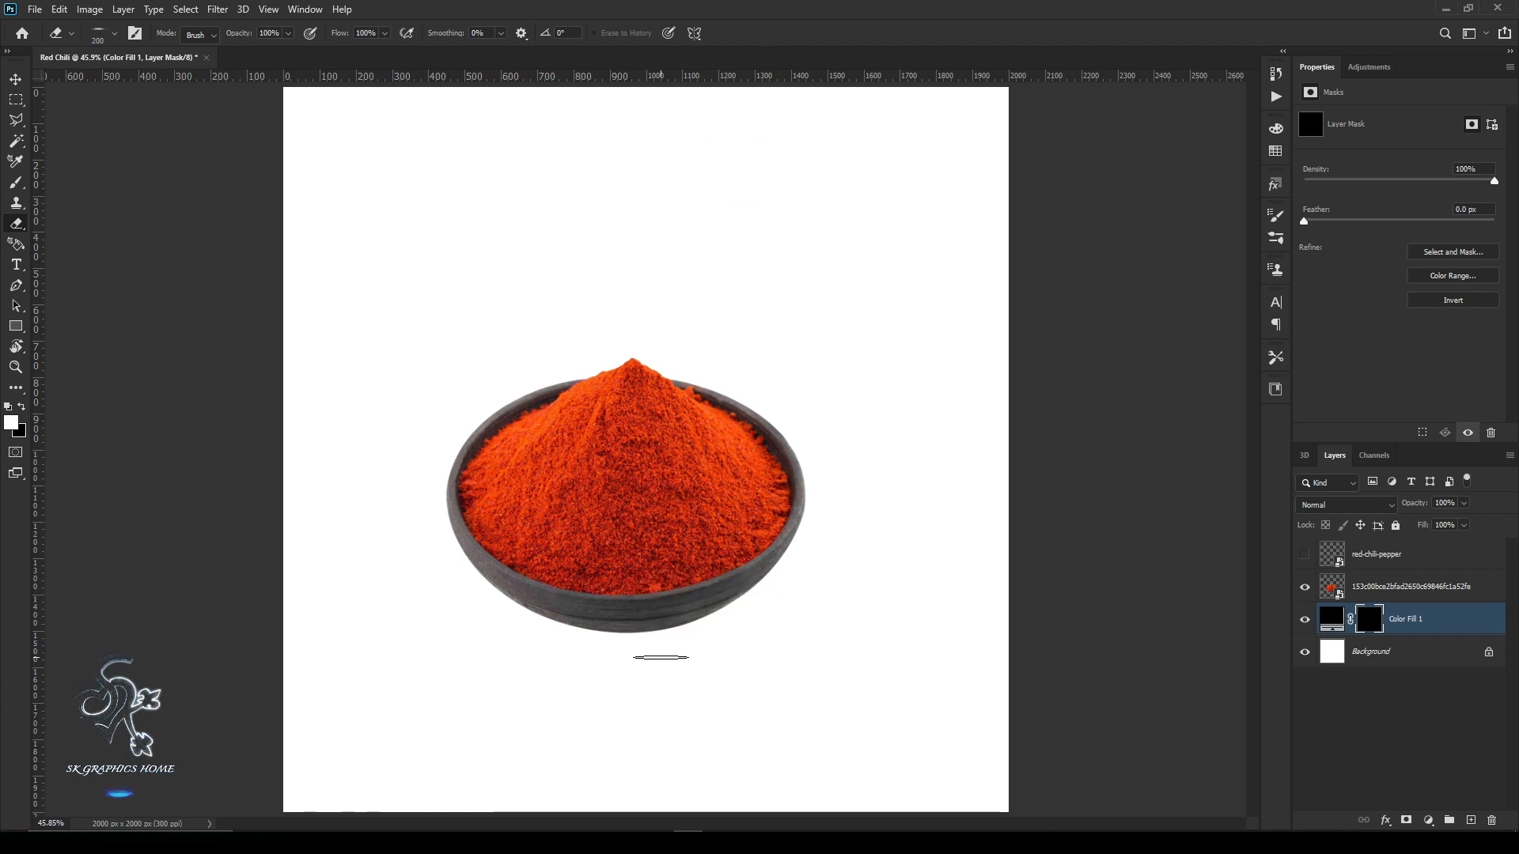
Enlarge the flattened eraser to 900 px and reveal a soft black shadow under the bowl on the fill mask.
{"action": "key", "text": "x"}
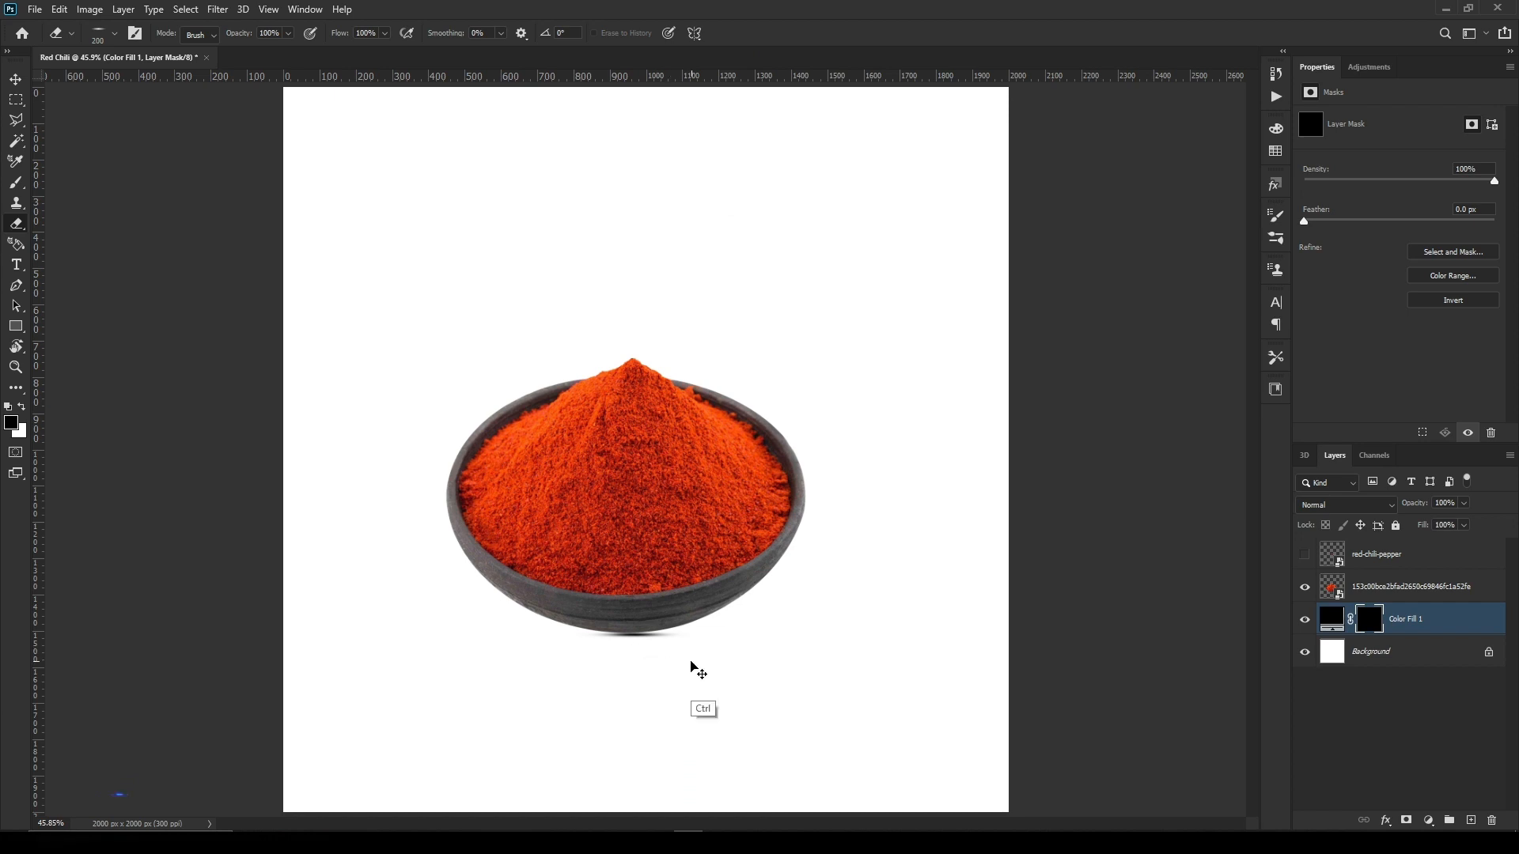
{"action": "key", "text": "bracketright"}
{"action": "key", "text": "bracketright"}
{"action": "key", "text": "bracketright"}
{"action": "key", "text": "bracketright"}
{"action": "key", "text": "bracketright"}
{"action": "key", "text": "bracketright"}
{"action": "key", "text": "bracketright"}
{"action": "key", "text": "bracketright"}
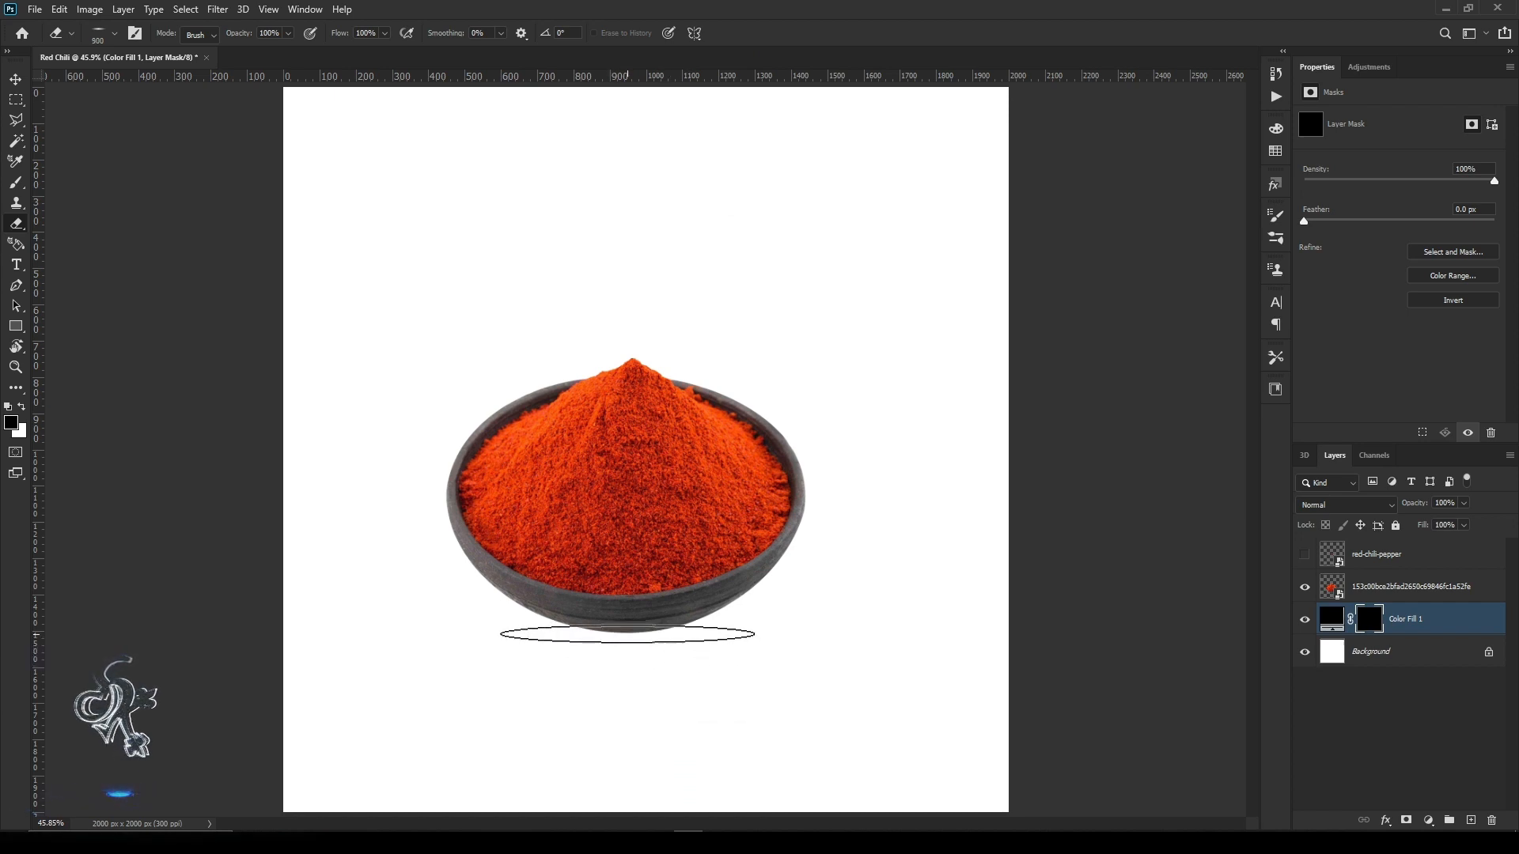
{"action": "mouse_move", "coordinate": [622, 638]}
{"action": "left_mouse_down"}
{"action": "mouse_move", "coordinate": [650, 667]}
{"action": "mouse_move", "coordinate": [734, 655]}
{"action": "left_mouse_up"}
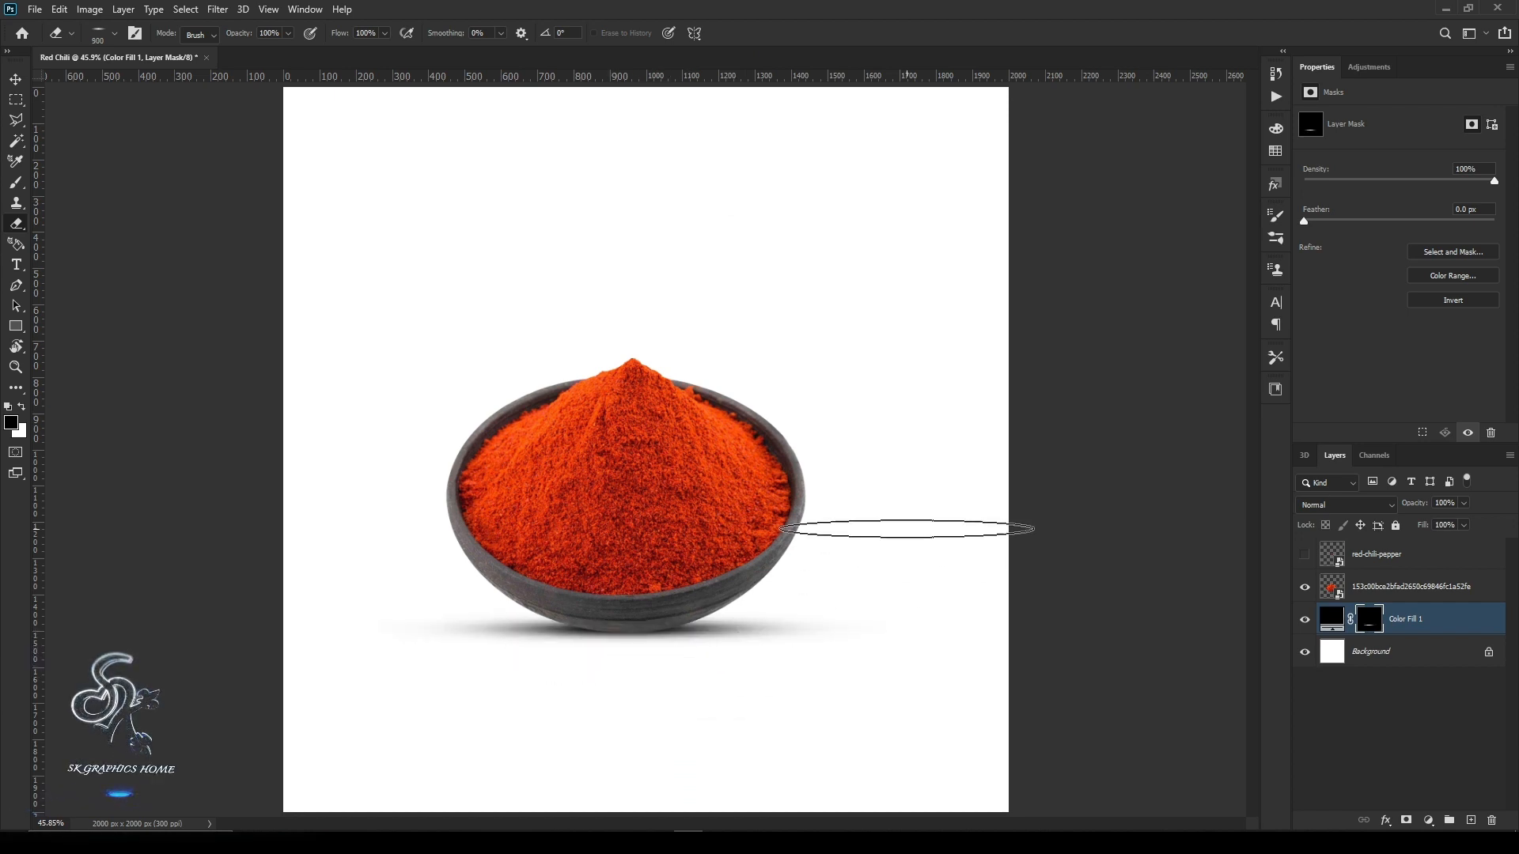
Reduce the eraser size to 150 px and restore its tip to a full circle.
{"action": "key", "text": "bracketleft"}
{"action": "key", "text": "bracketleft"}
{"action": "key", "text": "bracketleft"}
{"action": "key", "text": "bracketleft"}
{"action": "key", "text": "bracketleft"}
{"action": "key", "text": "bracketleft"}
{"action": "key", "text": "bracketleft"}
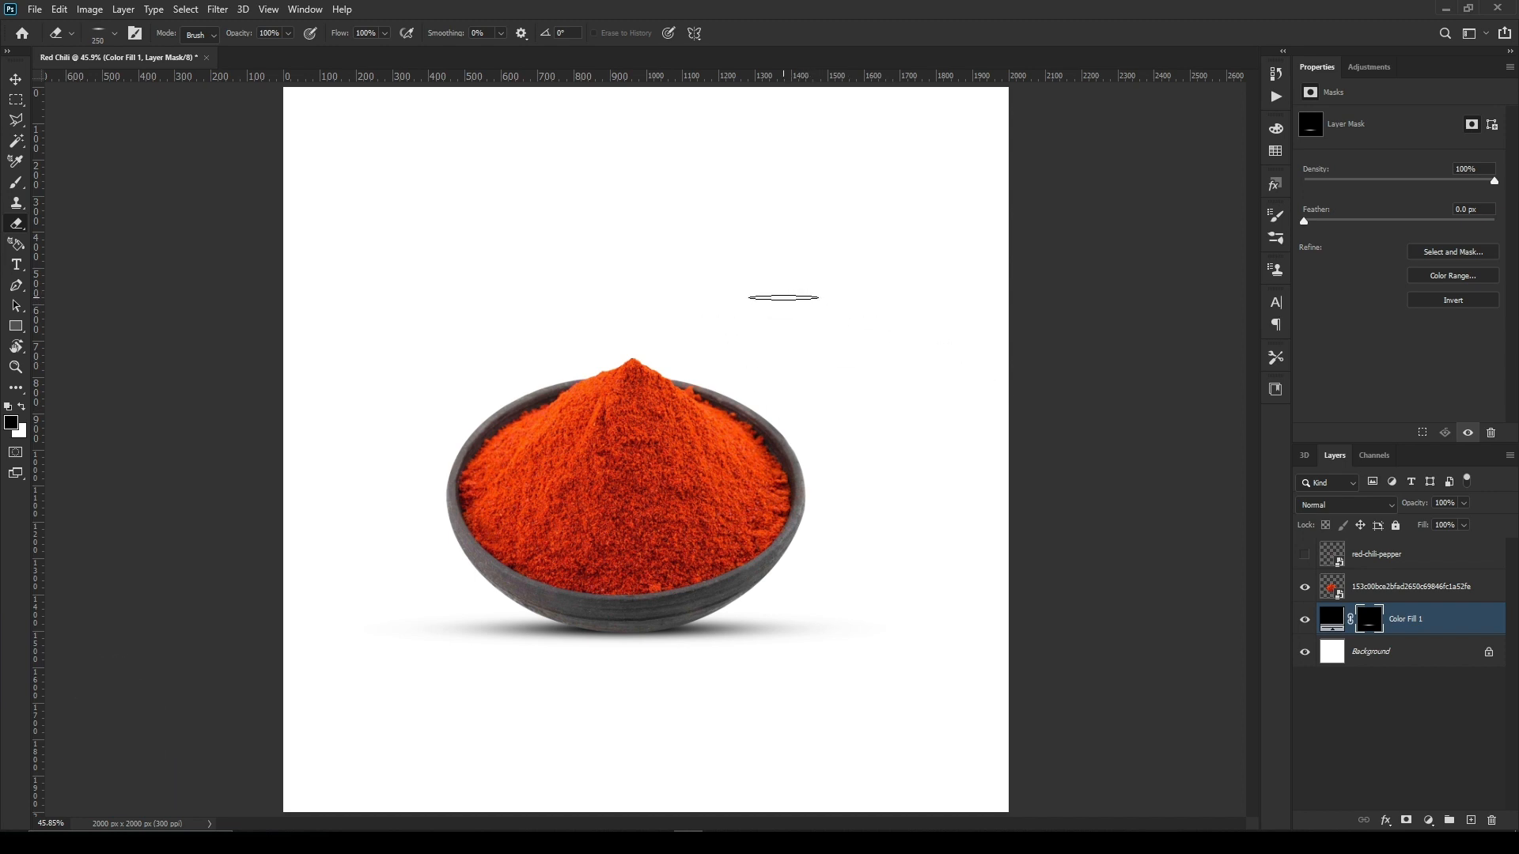
{"action": "right_click", "coordinate": [783, 297]}
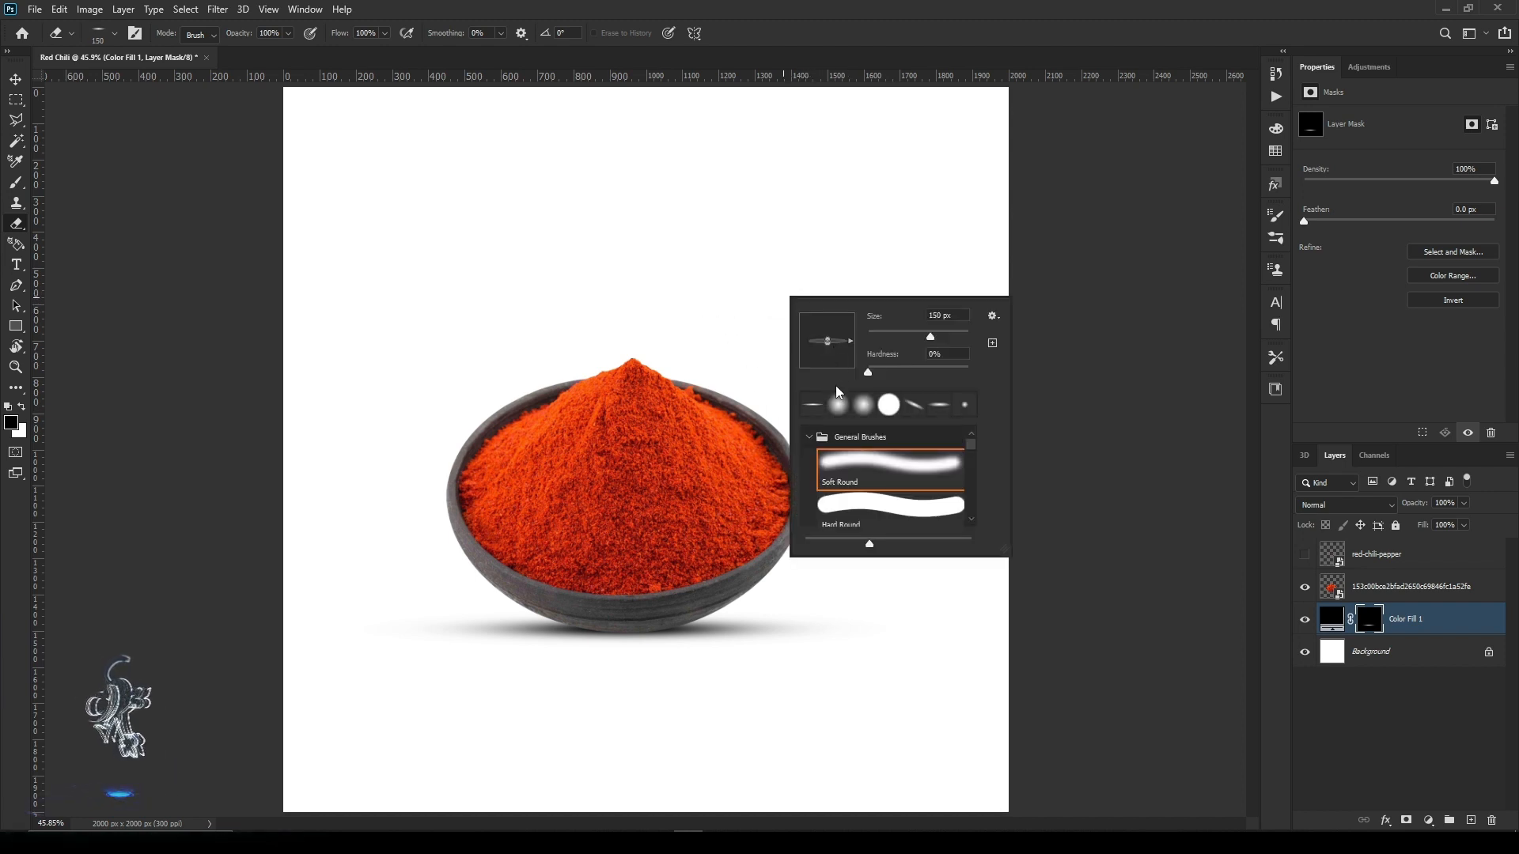
{"action": "left_click_drag", "start_coordinate": [827, 339], "coordinate": [827, 293]}
{"action": "left_click", "coordinate": [980, 4]}
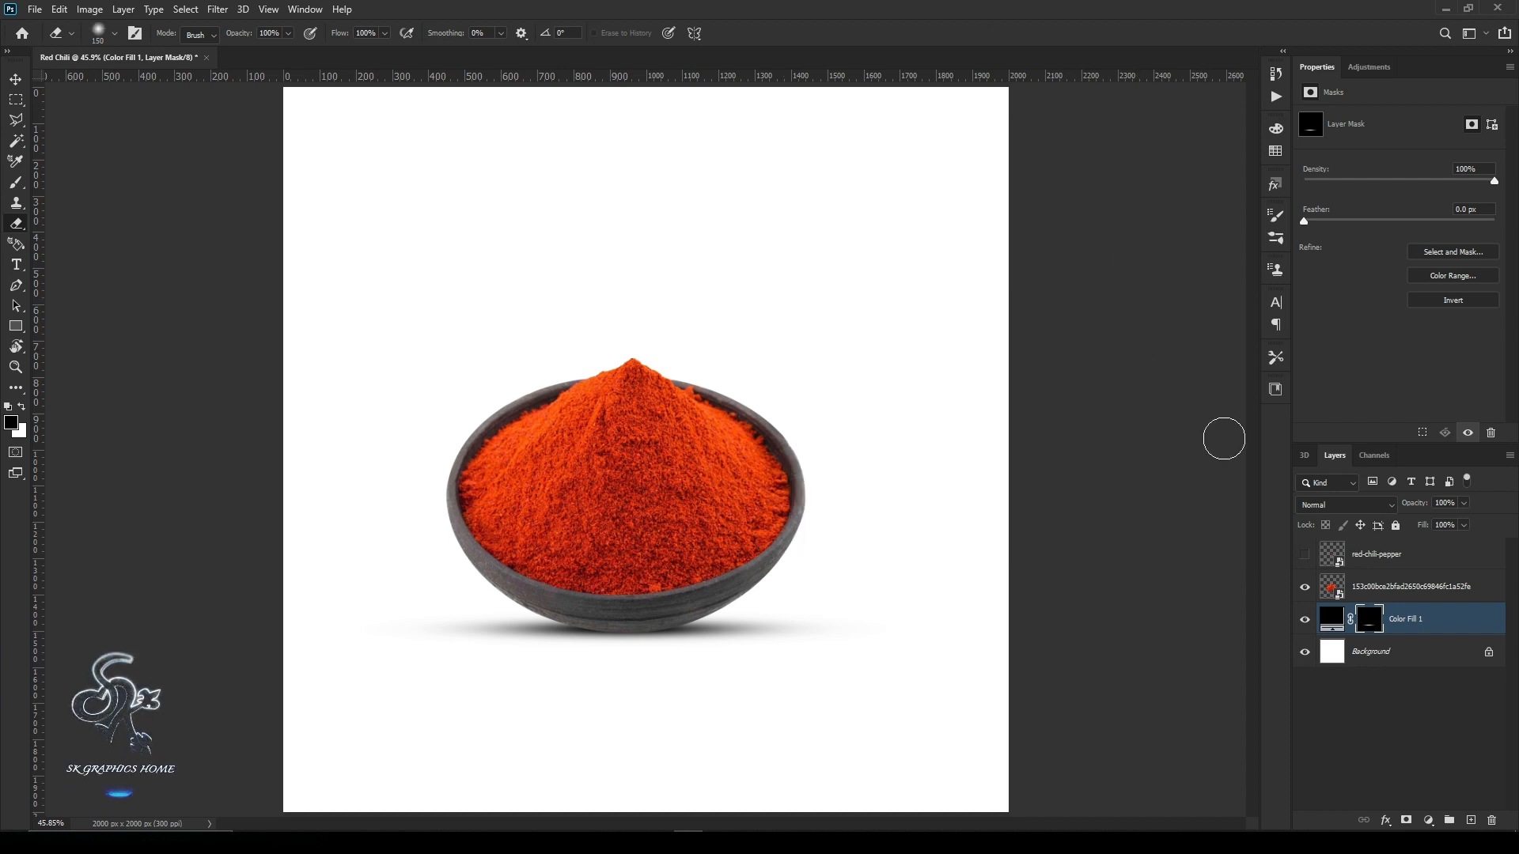
Add a Solid Color fill layer in dark red #800904 directly above the Background.
{"action": "left_click", "coordinate": [1380, 662]}
{"action": "left_click", "coordinate": [1429, 820]}
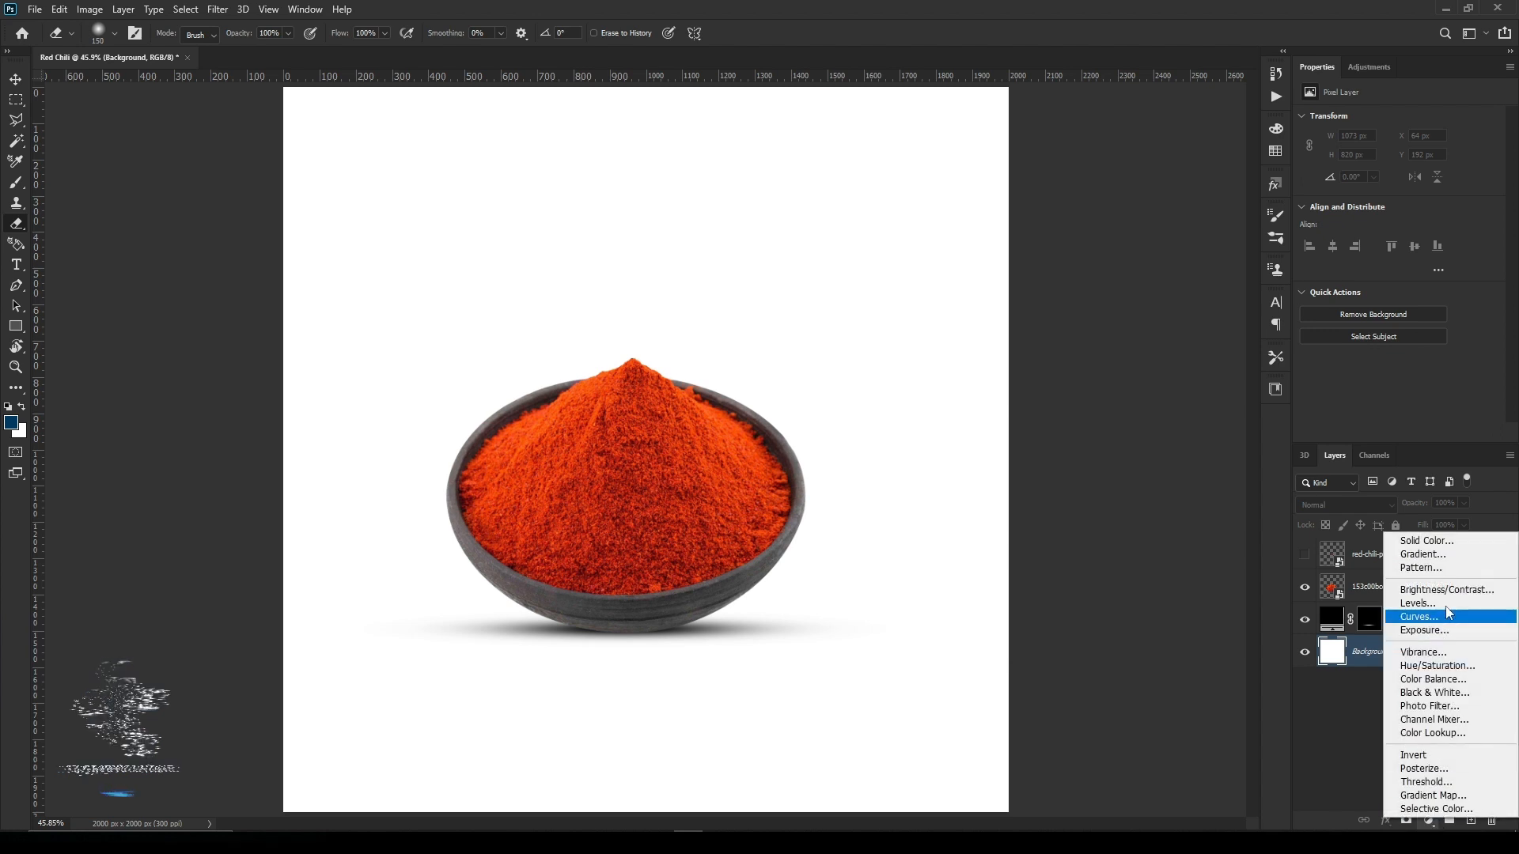
{"action": "left_click", "coordinate": [1452, 544]}
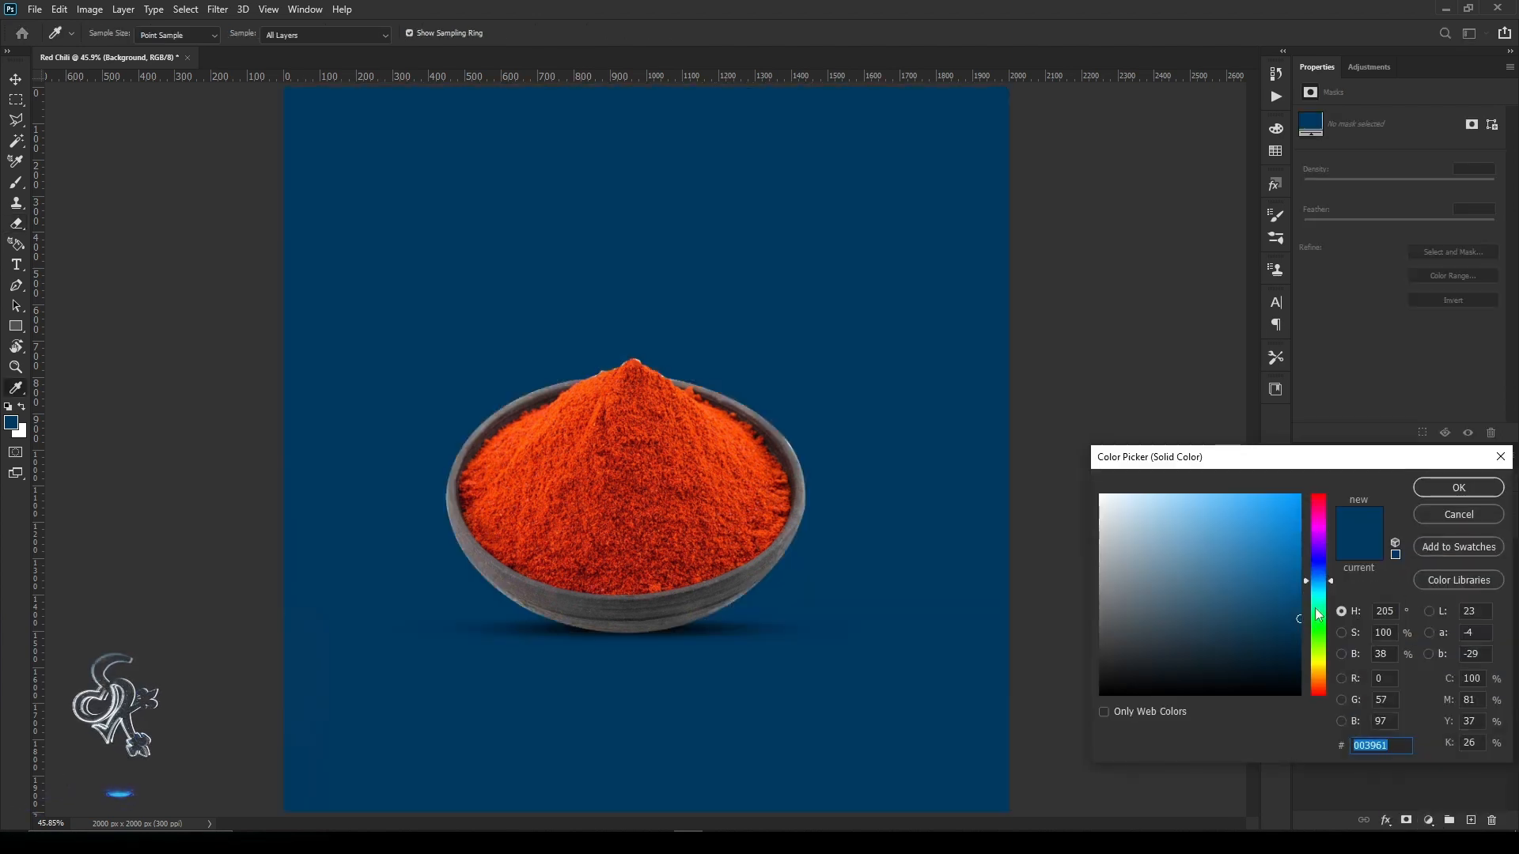
{"action": "left_click", "coordinate": [1316, 689]}
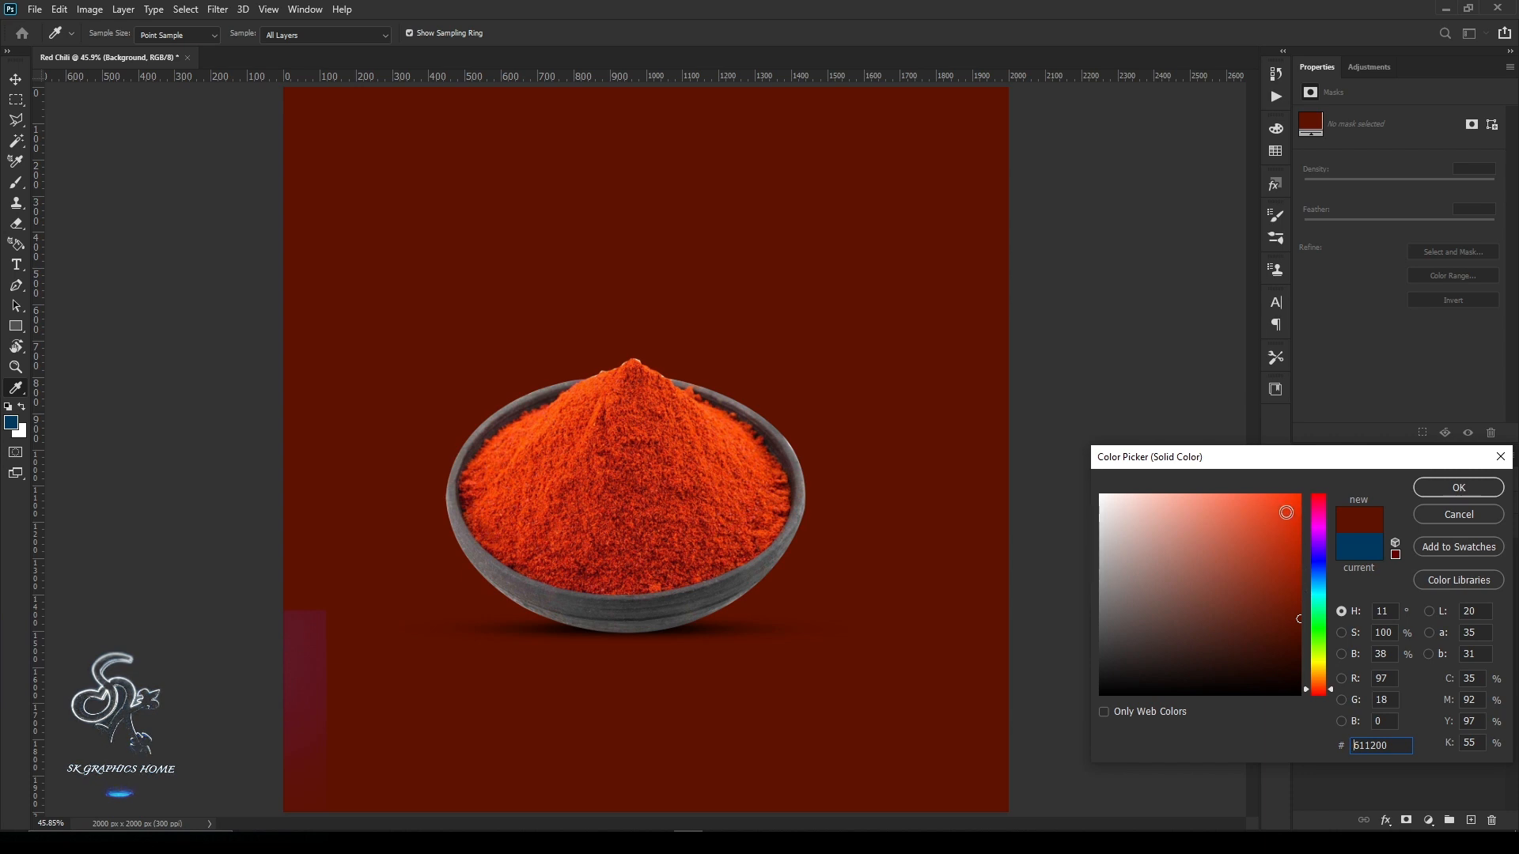
{"action": "left_click", "coordinate": [723, 448]}
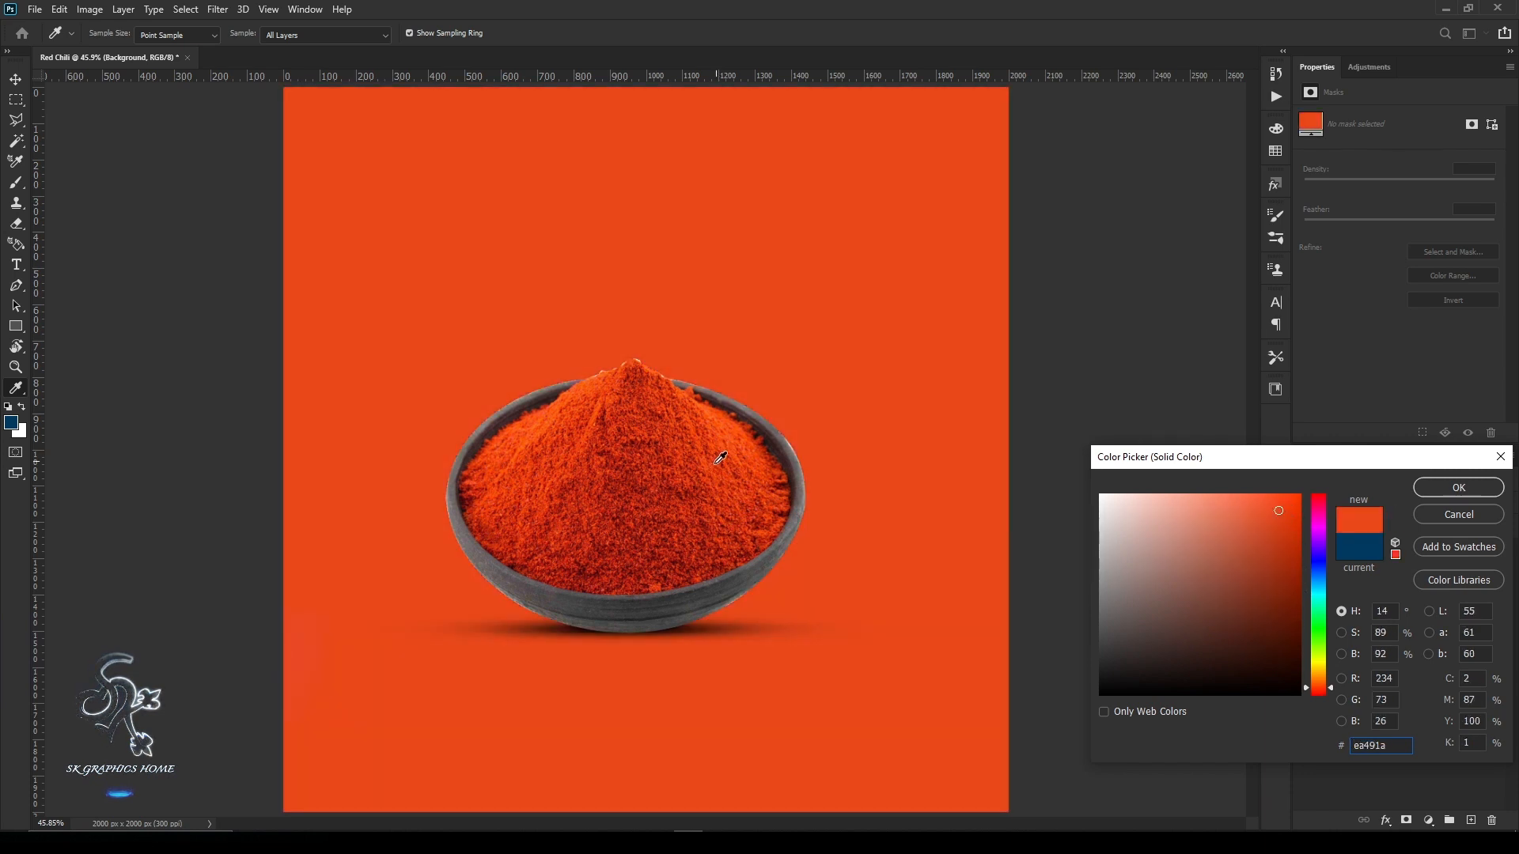
{"action": "left_click", "coordinate": [720, 457]}
{"action": "left_click_drag", "start_coordinate": [1317, 685], "coordinate": [1316, 695]}
{"action": "left_click_drag", "start_coordinate": [1289, 501], "coordinate": [1295, 594]}
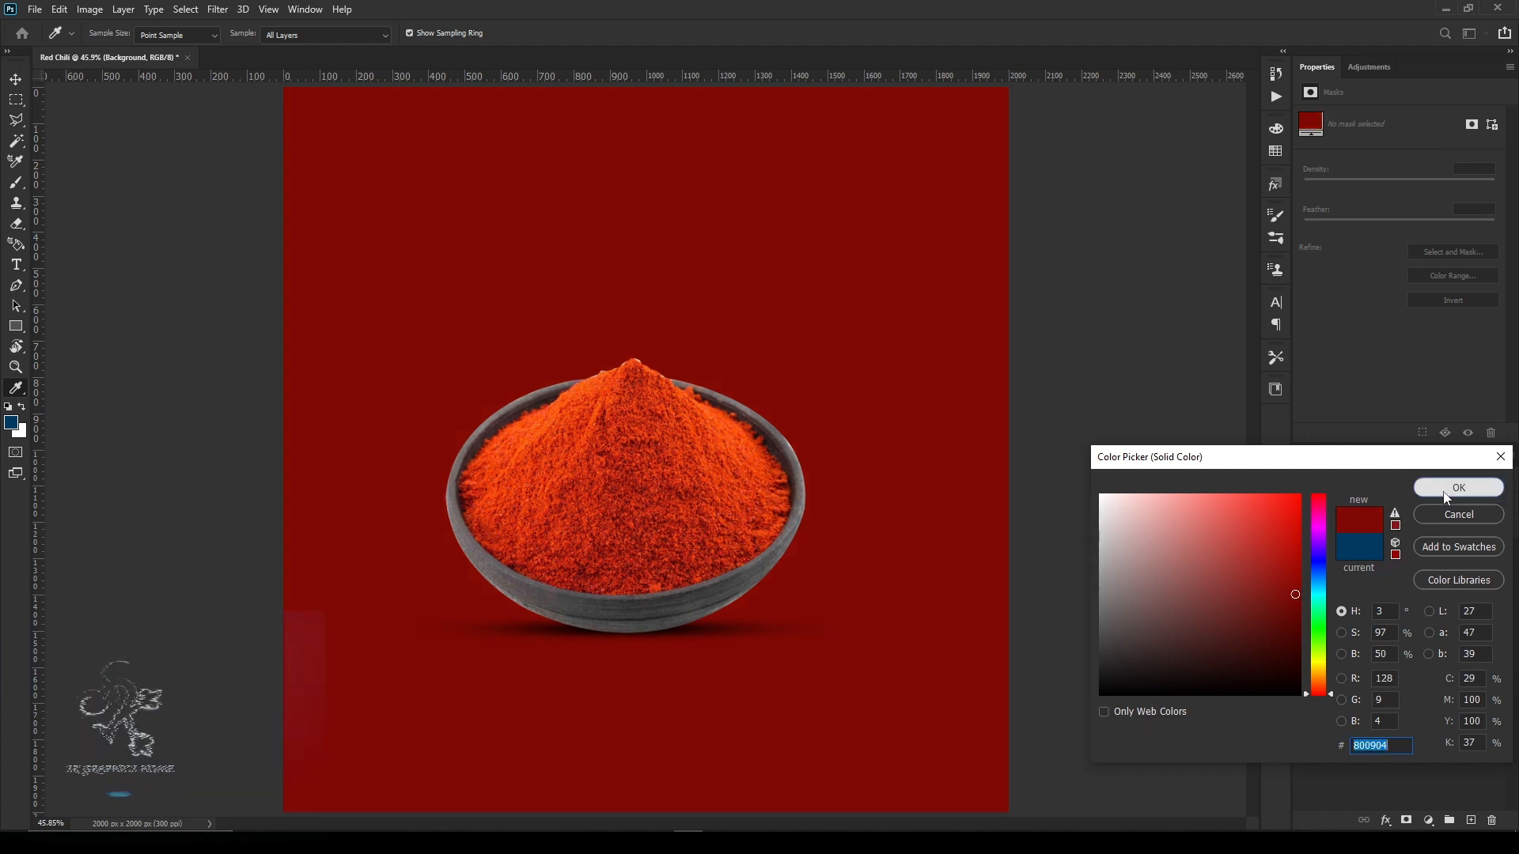
{"action": "left_click", "coordinate": [1464, 487]}
{"action": "key", "text": "e"}
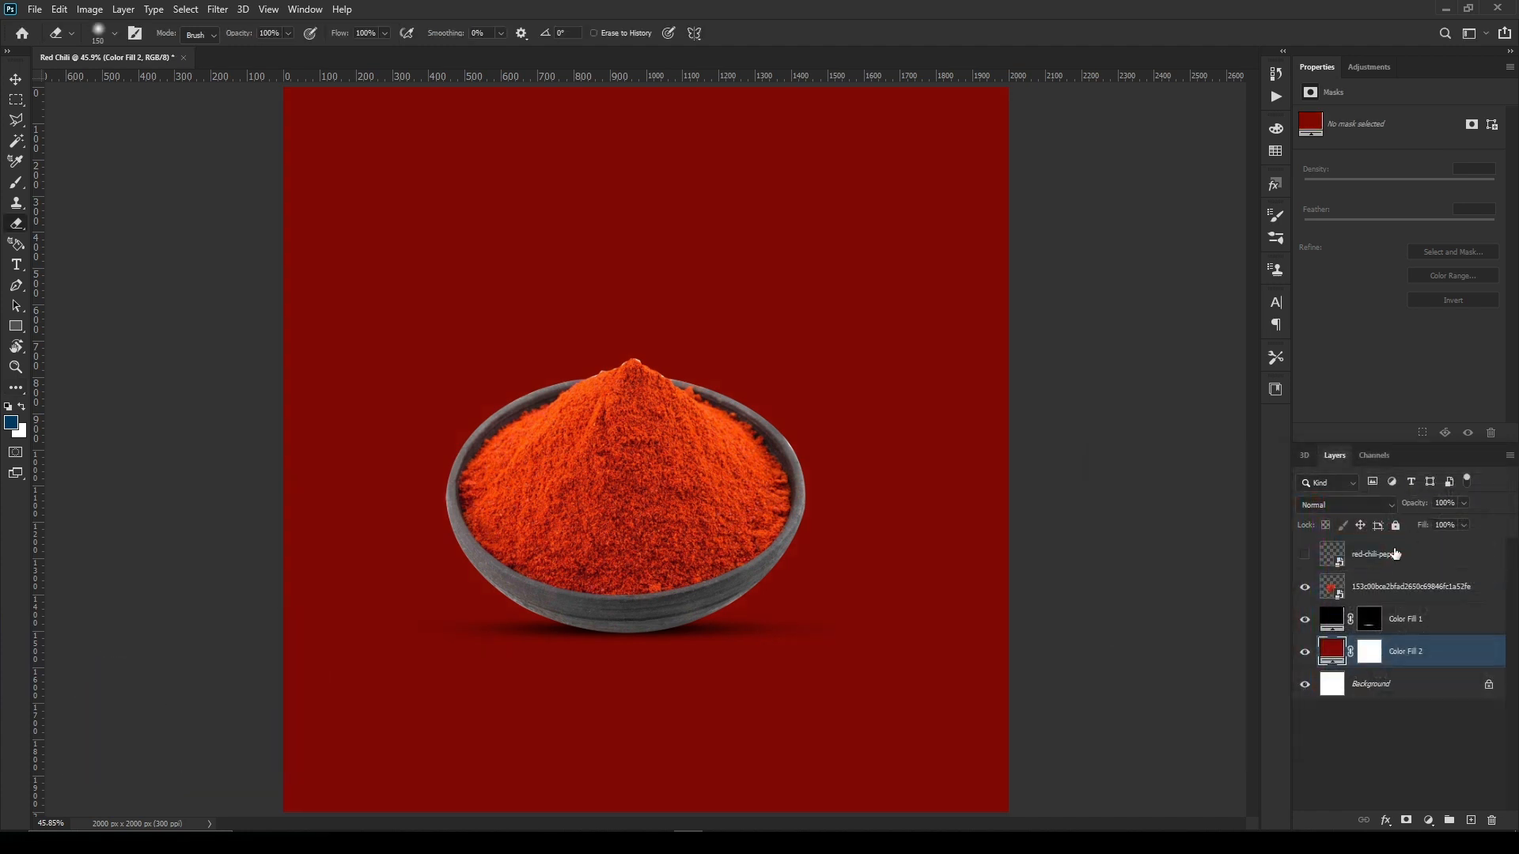
Hide the powder bowl layer and keep the red-chili-pepper layer hidden.
{"action": "left_click", "coordinate": [1388, 598]}
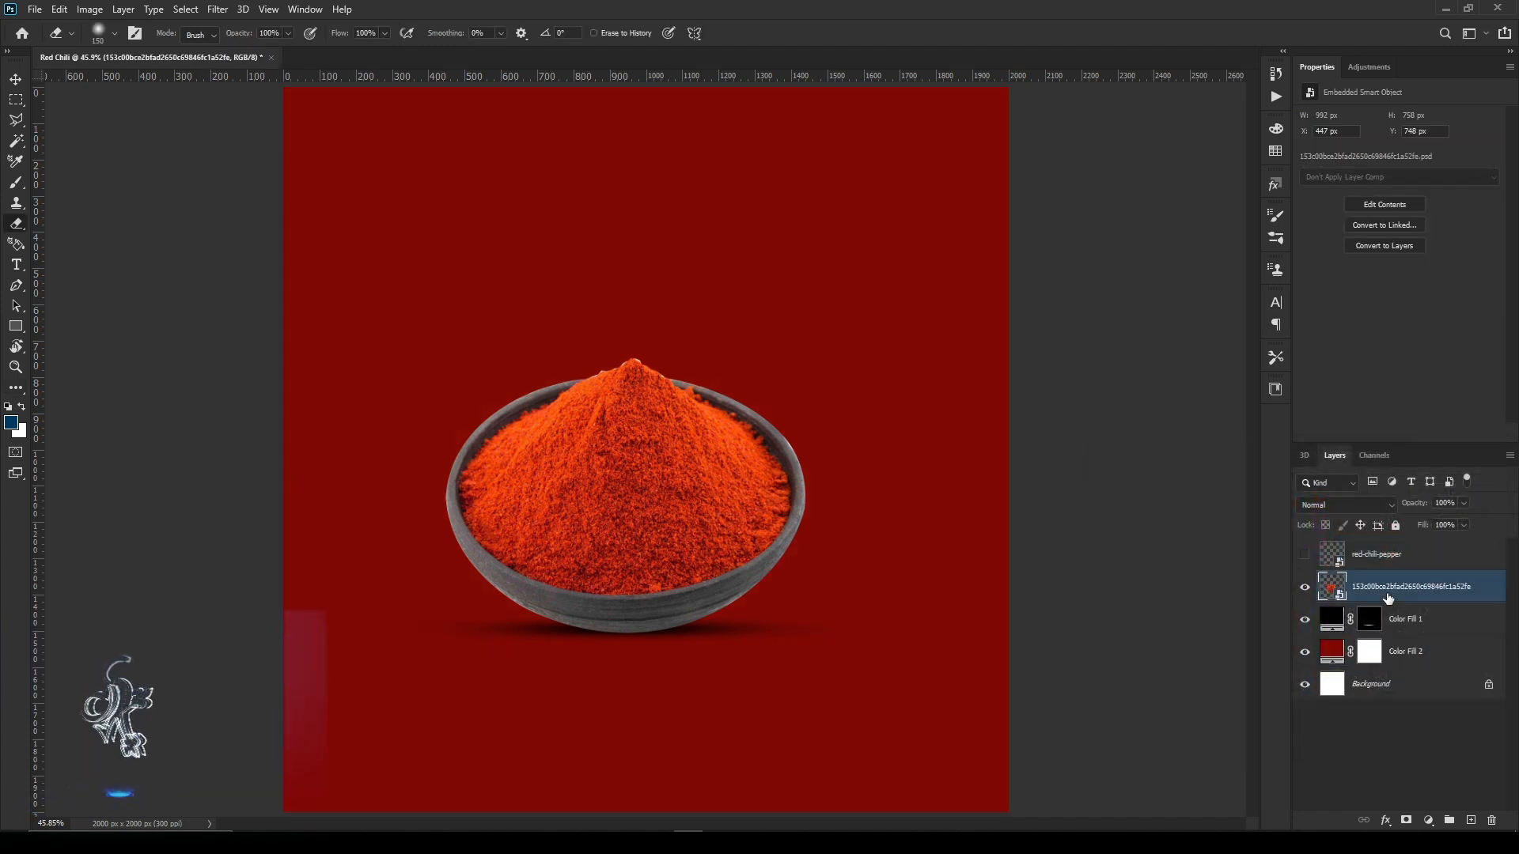
{"action": "left_click", "coordinate": [1306, 589]}
{"action": "left_click", "coordinate": [1305, 554]}
{"action": "left_click", "coordinate": [1304, 555]}
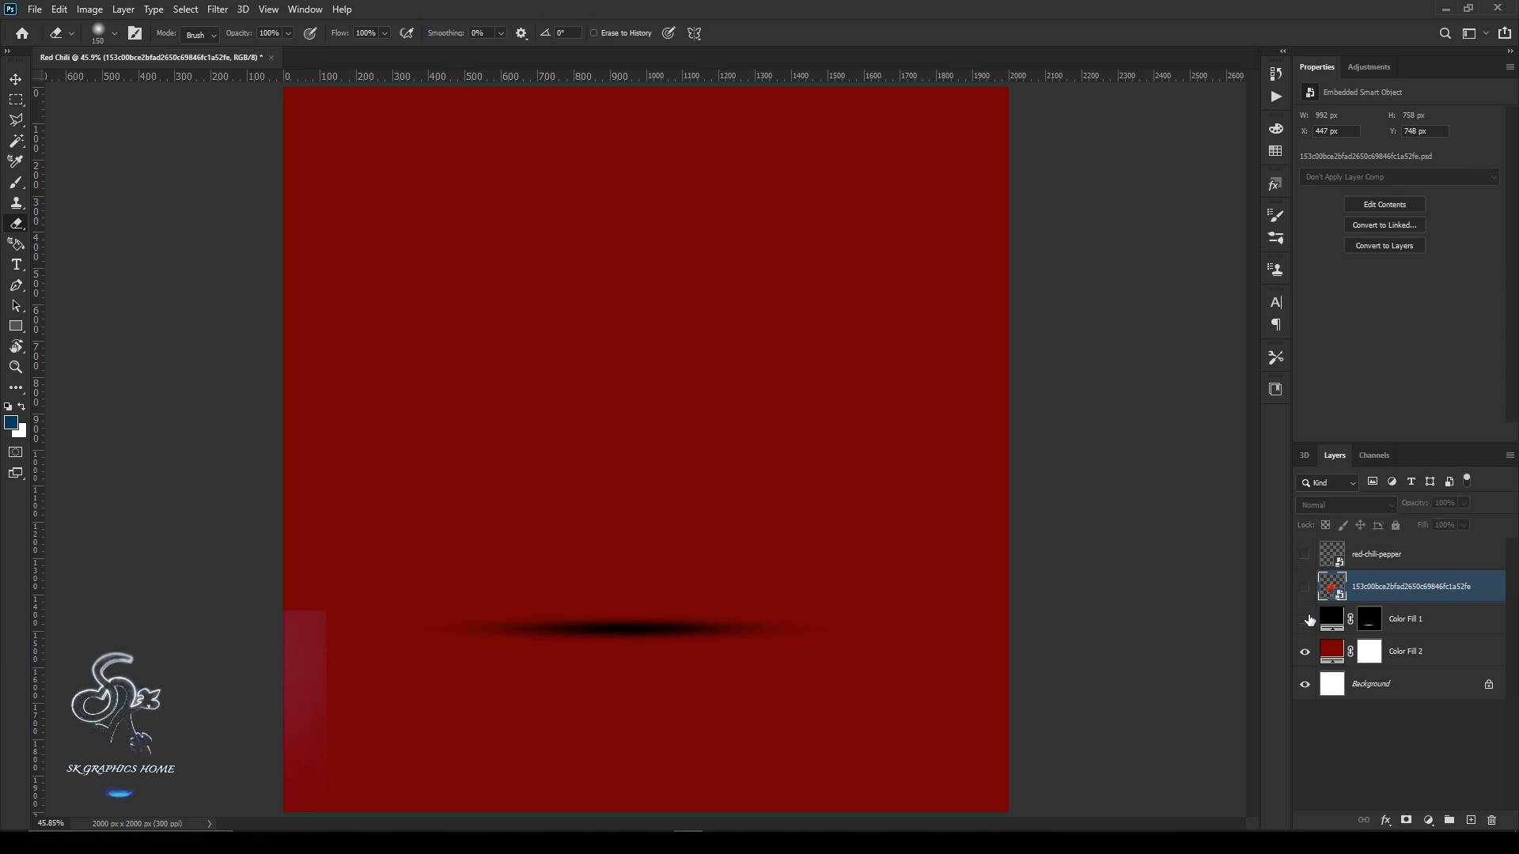
Hide the black shadow fill and show the red-chili-pepper layer, making it the active layer.
{"action": "left_click", "coordinate": [1305, 619]}
{"action": "left_click", "coordinate": [1304, 554]}
{"action": "left_click", "coordinate": [1446, 561]}
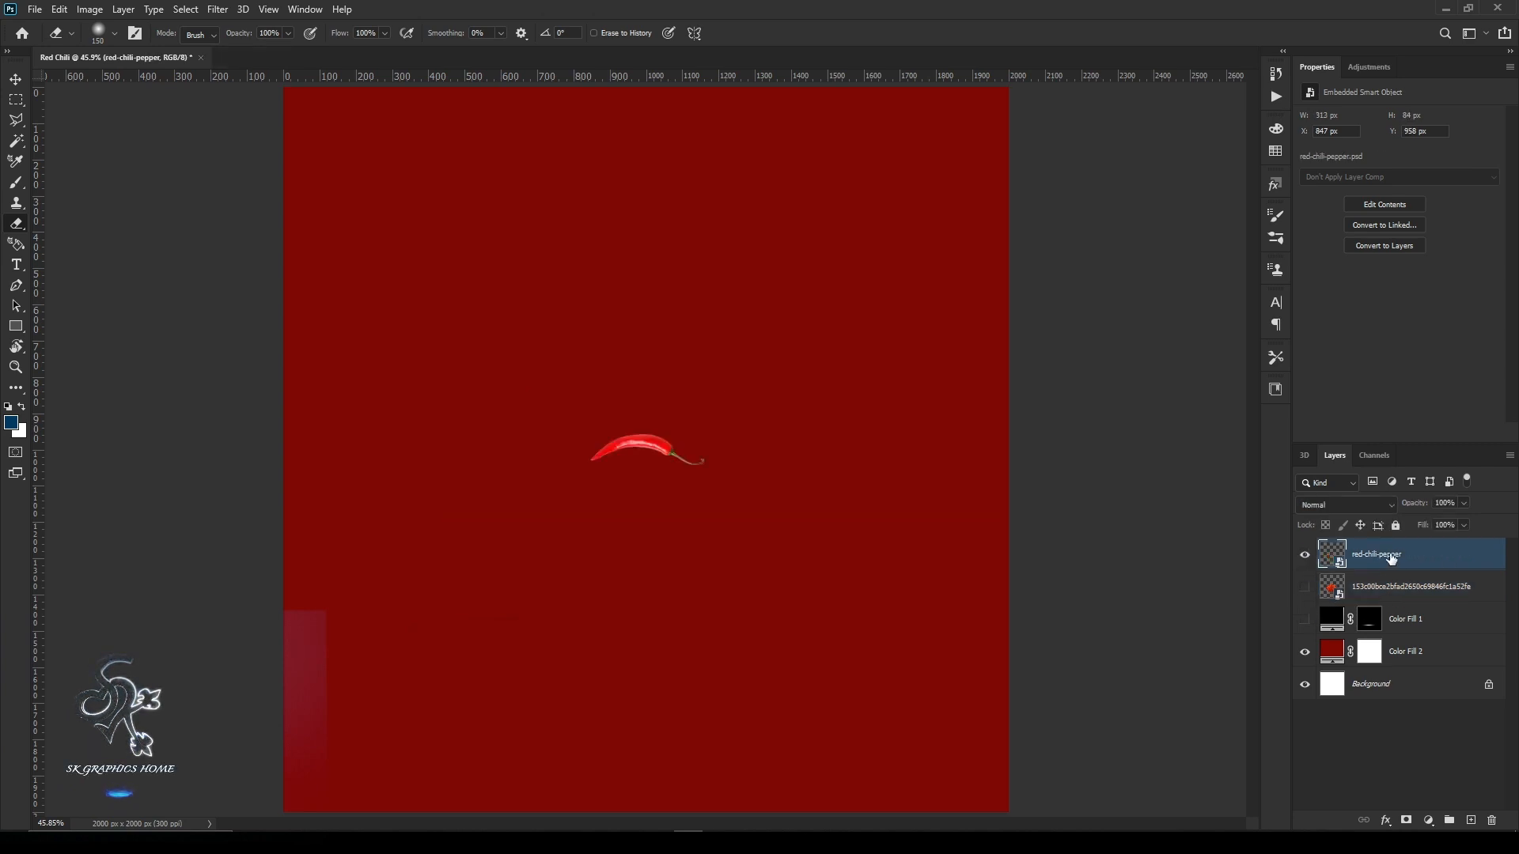
Flip the chili pepper vertically and enlarge it proportionally to about 411%, placed in the upper middle of the canvas.
{"action": "key", "text": "ctrl+t"}
{"action": "right_click", "coordinate": [641, 449]}
{"action": "left_click", "coordinate": [668, 707]}
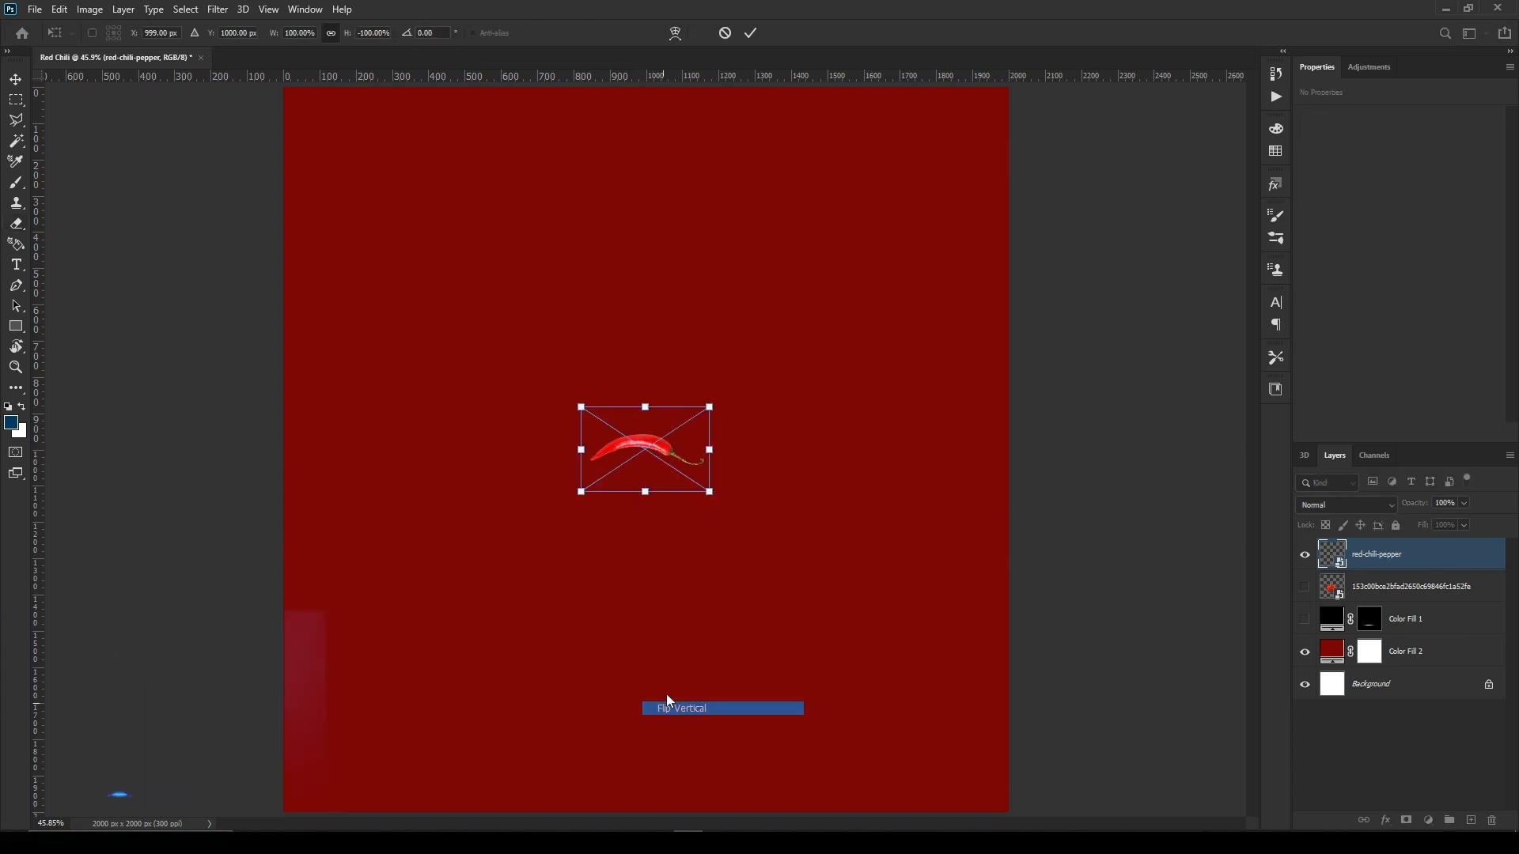
{"action": "left_click_drag", "start_coordinate": [712, 409], "coordinate": [1012, 208]}
{"action": "left_click_drag", "start_coordinate": [918, 344], "coordinate": [793, 378]}
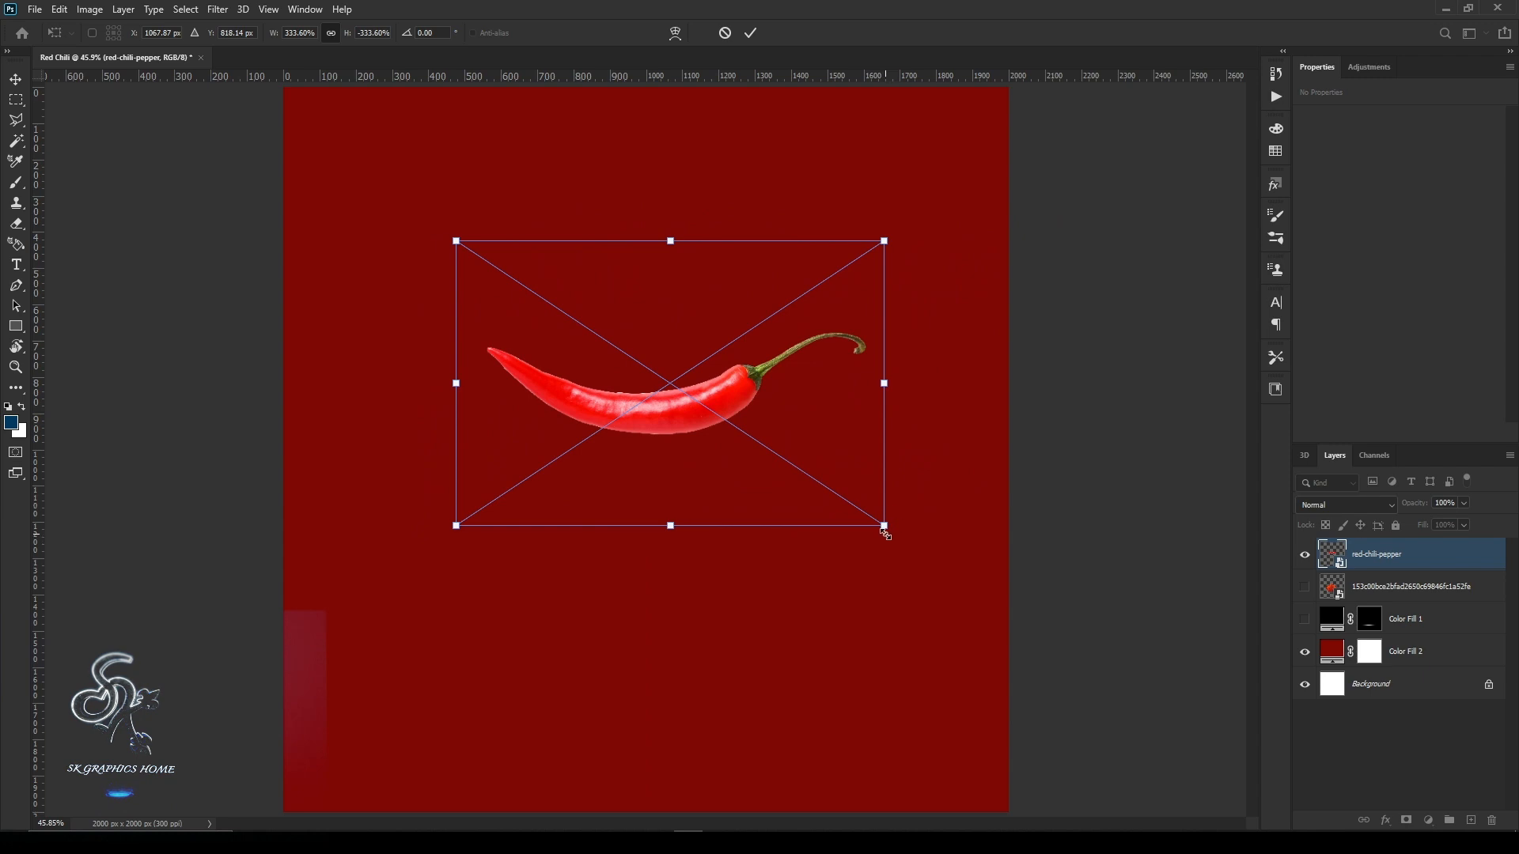
{"action": "mouse_move", "coordinate": [884, 528]}
{"action": "left_mouse_down"}
{"action": "mouse_move", "coordinate": [983, 594]}
{"action": "mouse_move", "coordinate": [855, 530]}
{"action": "left_mouse_up"}
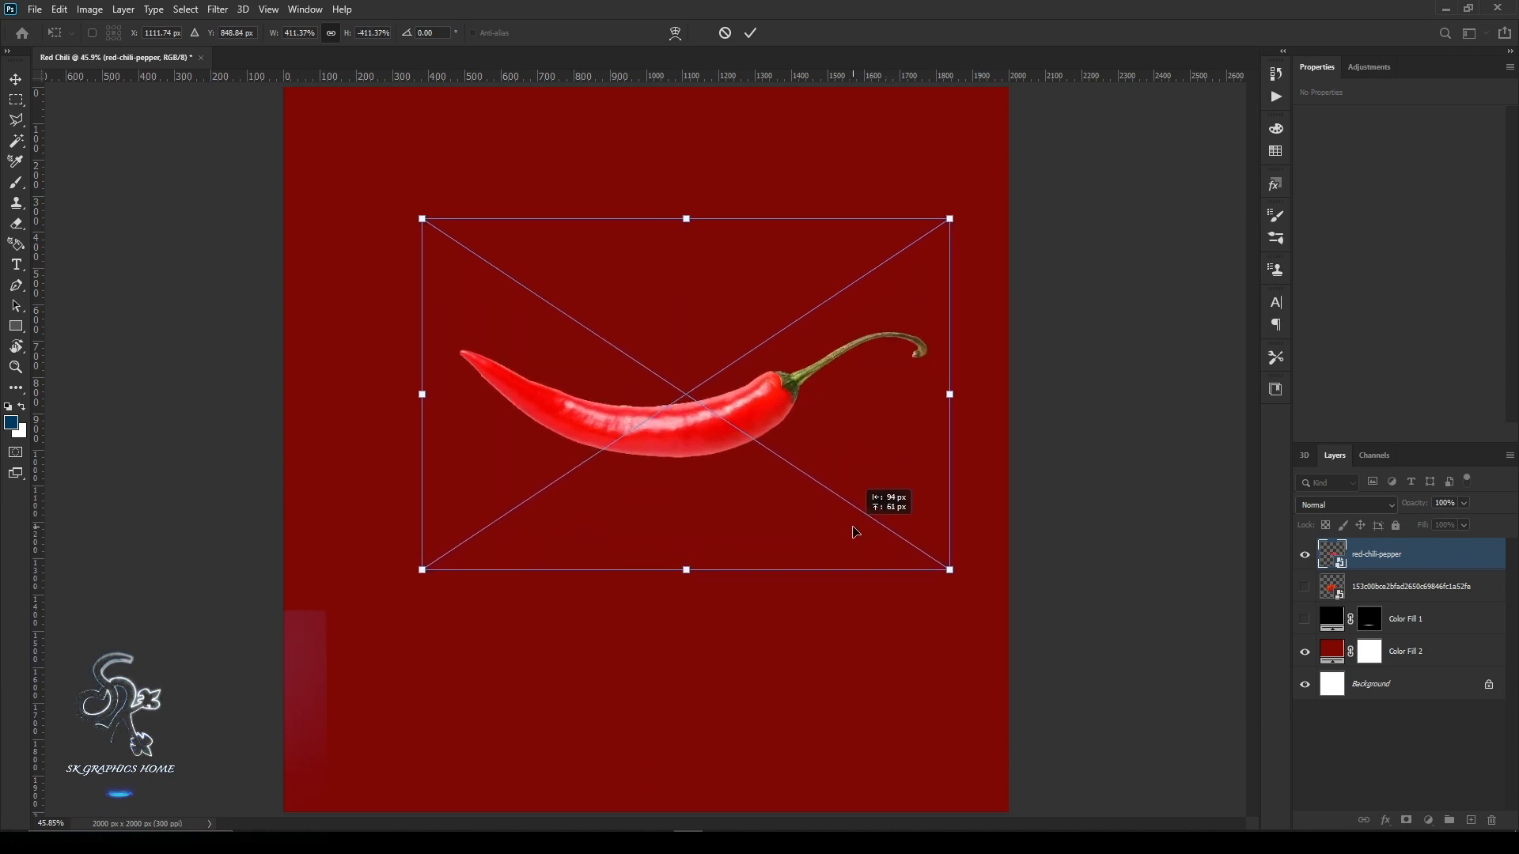
{"action": "key", "text": "Return"}
Show the powder bowl layer and the black shadow fill again.
{"action": "key", "text": "e"}
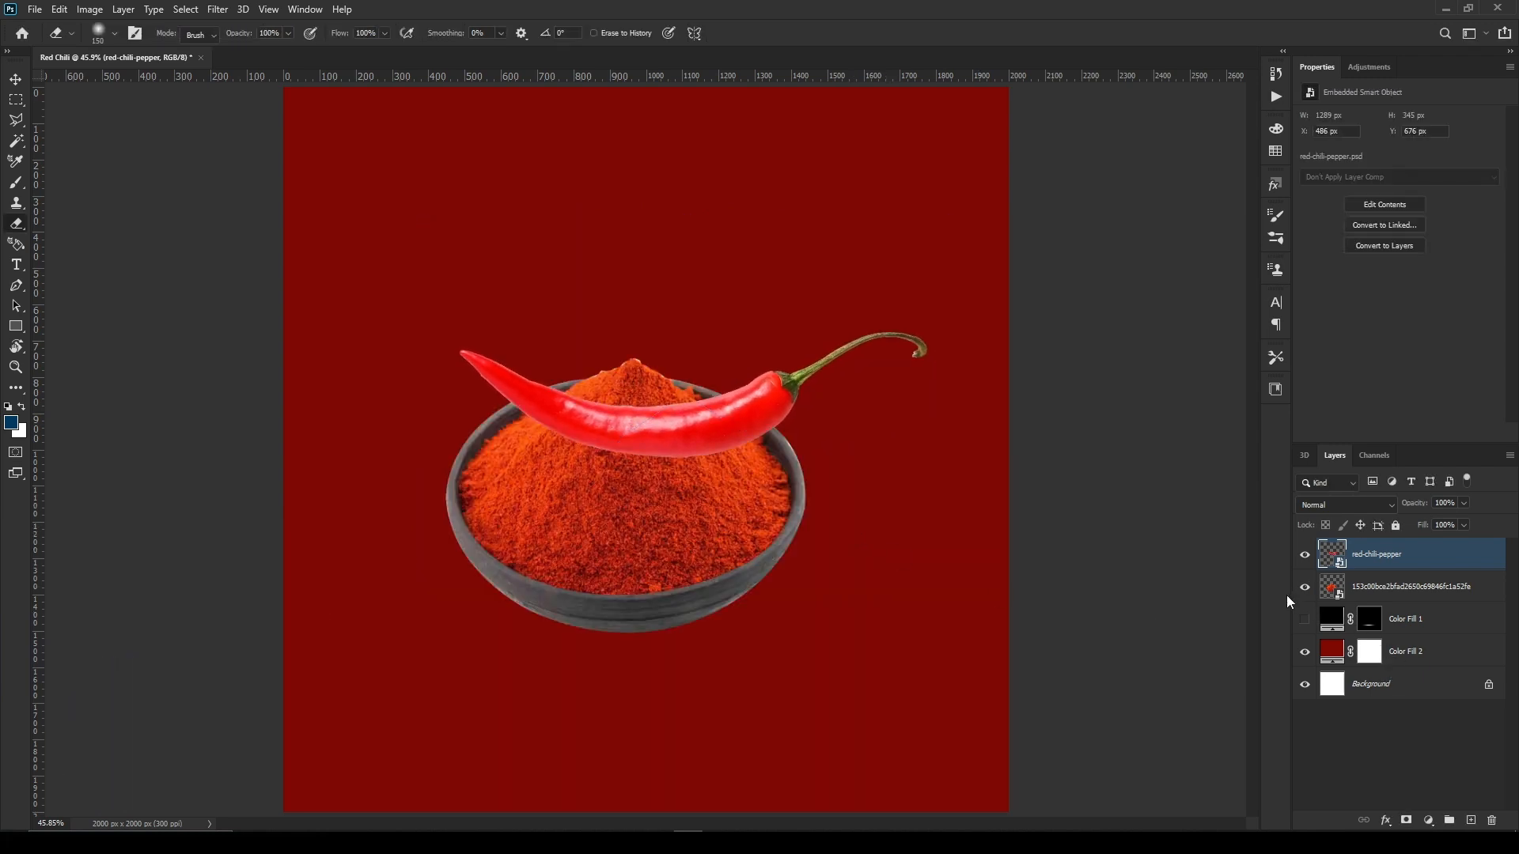
{"action": "key", "text": "v"}
{"action": "left_click", "coordinate": [1304, 618]}
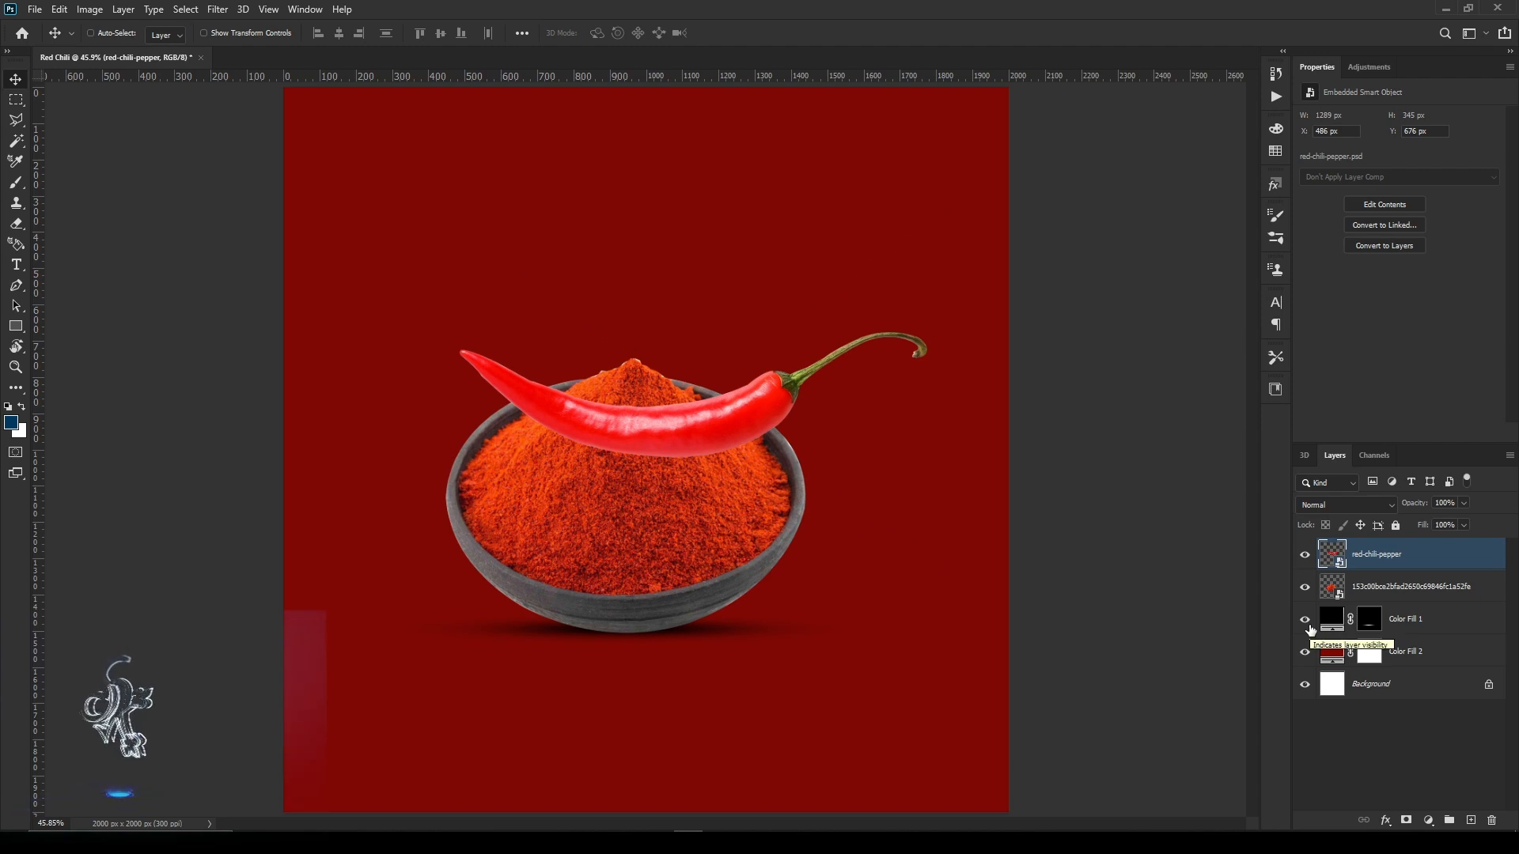
Add a Solid Color fill in orange-red #cd4325, sampled from the powder, above the dark red fill and invert its mask.
{"action": "left_click", "coordinate": [1447, 661]}
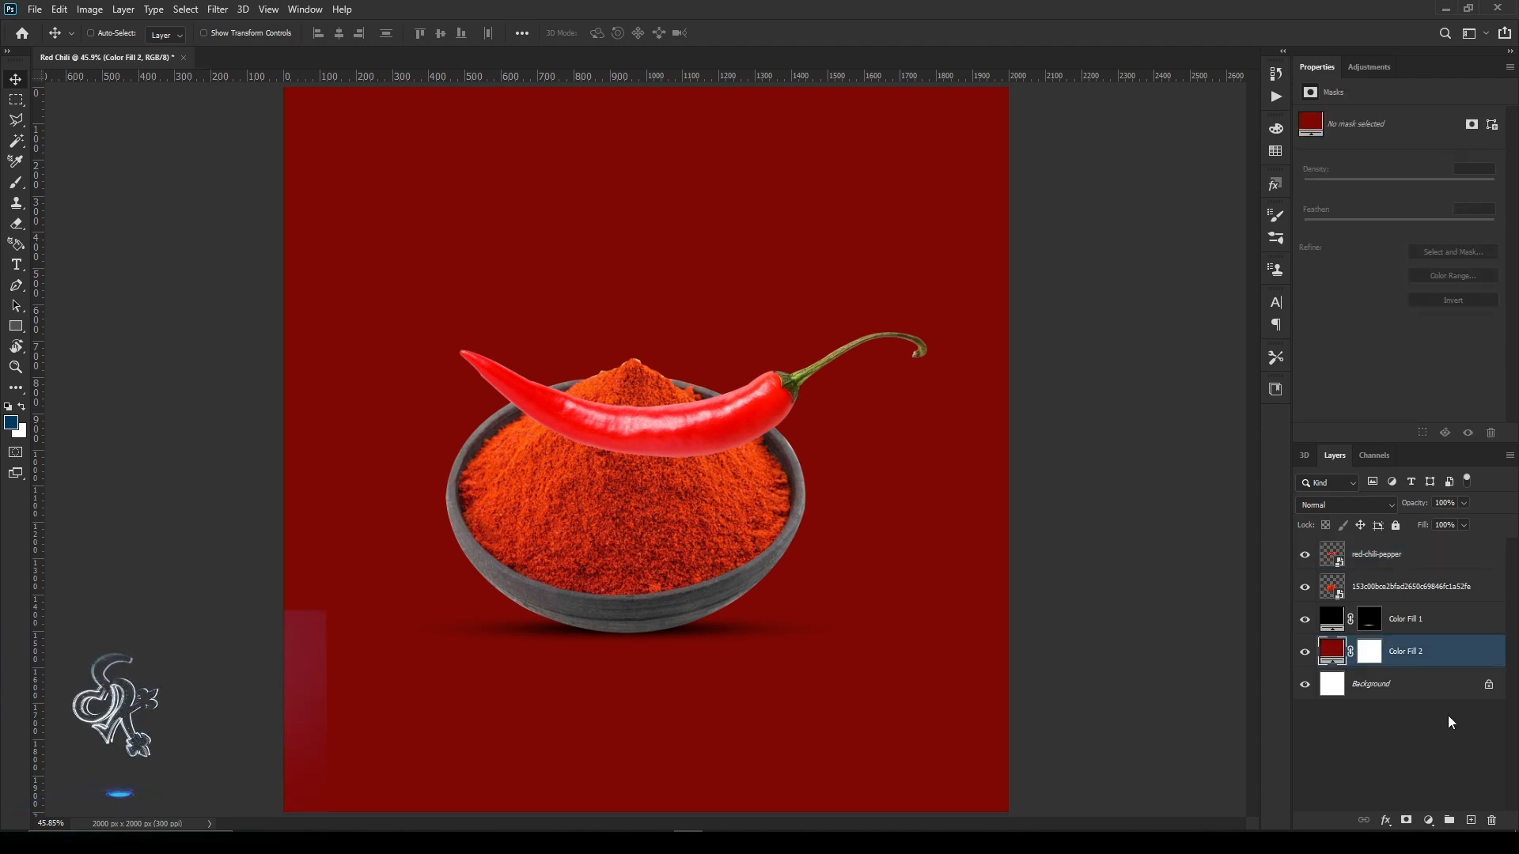
{"action": "left_click", "coordinate": [1438, 821]}
{"action": "left_click", "coordinate": [1374, 542]}
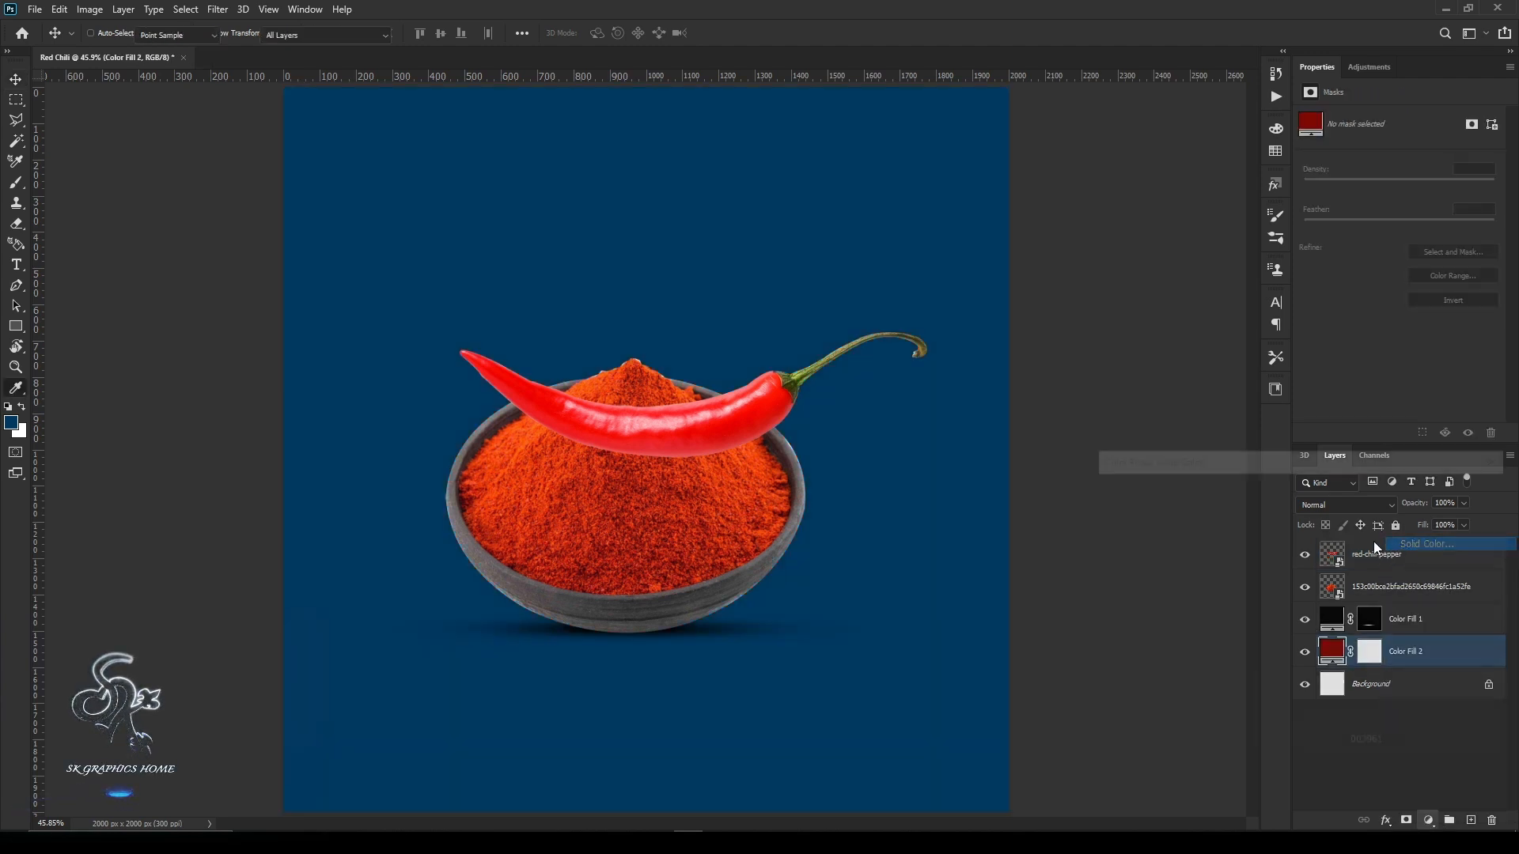
{"action": "left_click", "coordinate": [670, 457]}
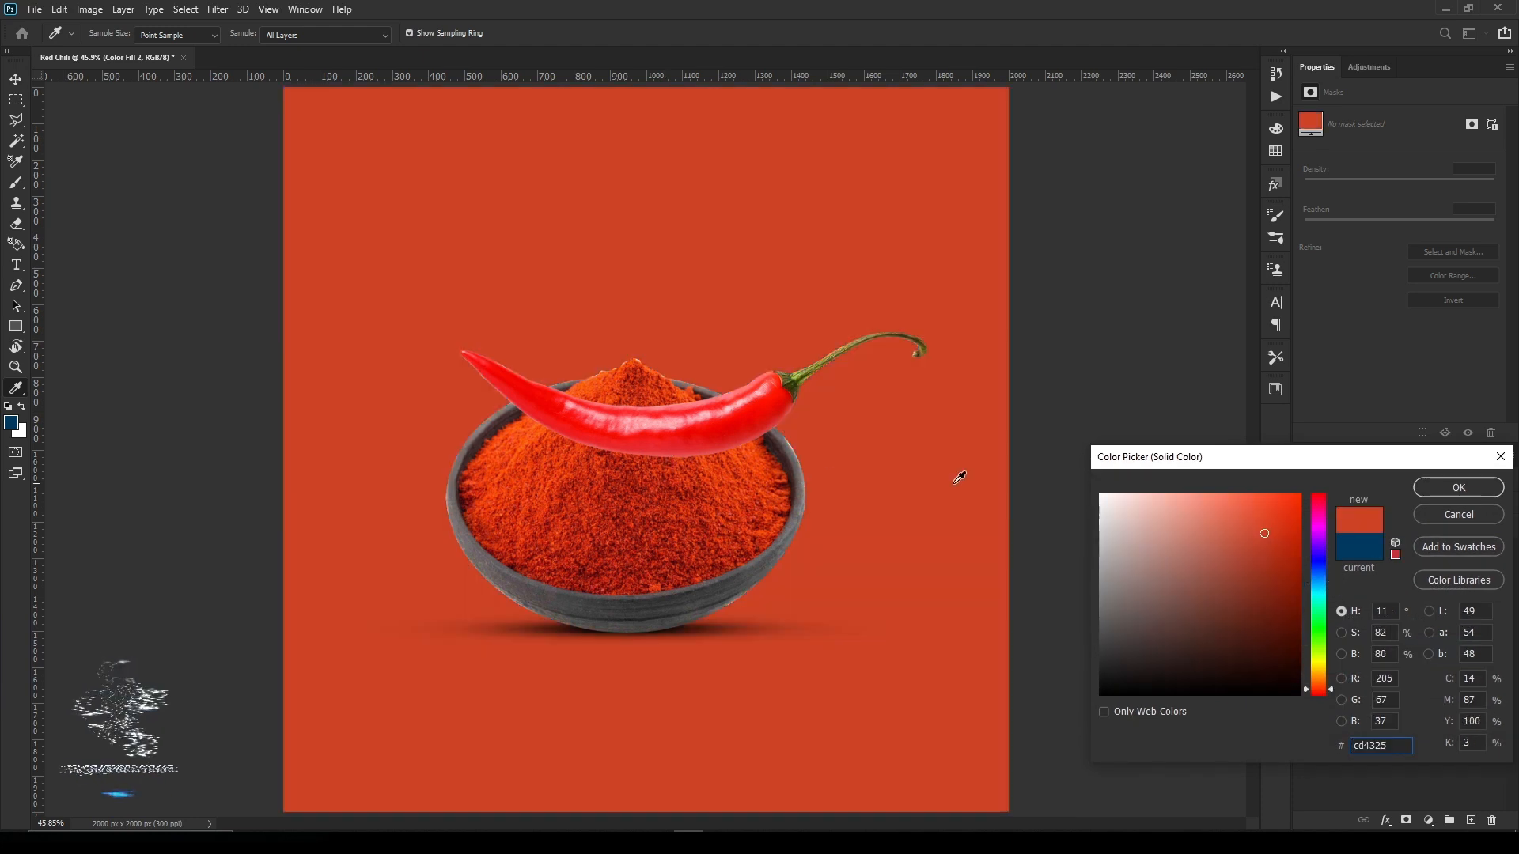
{"action": "left_click", "coordinate": [1430, 486]}
{"action": "left_click", "coordinate": [1372, 653]}
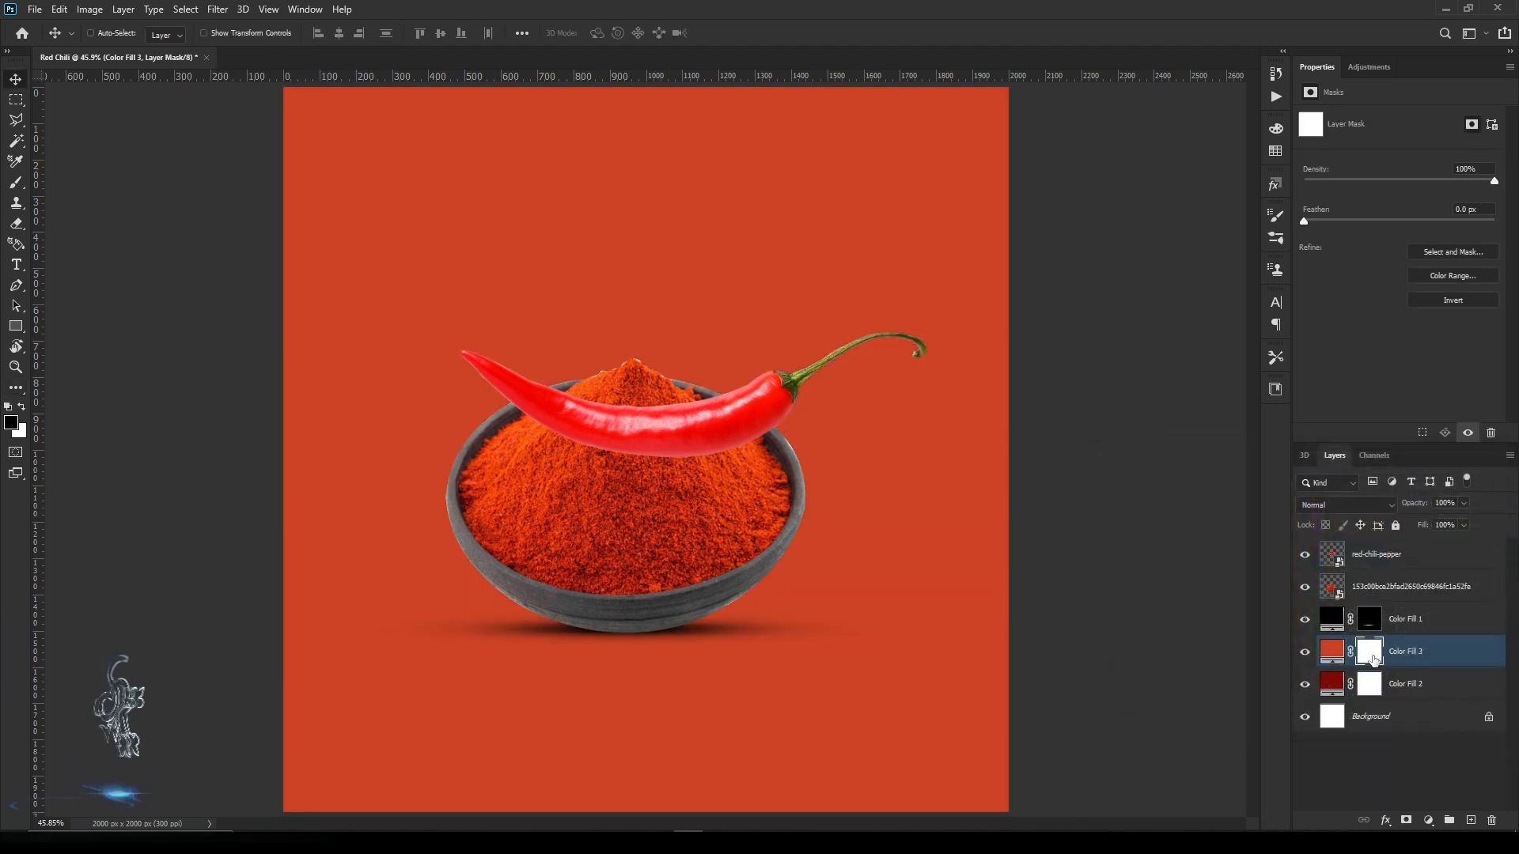
{"action": "key", "text": "ctrl+i"}
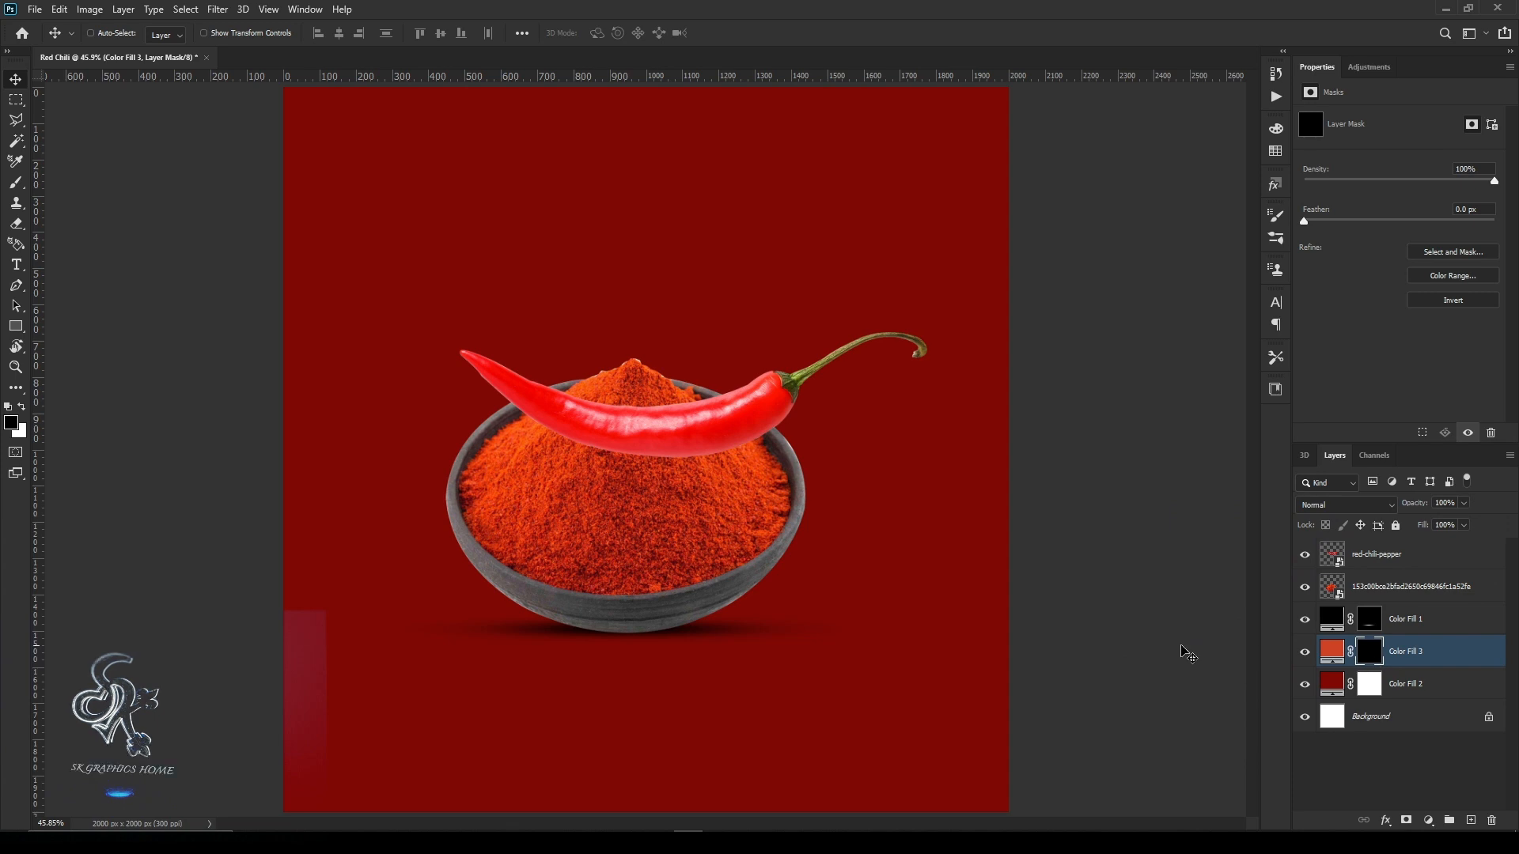
Enlarge the soft eraser to 1500 px and reveal an orange glow behind the bowl on the Color Fill 3 mask.
{"action": "key", "text": "e"}
{"action": "key", "text": "bracketright"}
{"action": "key", "text": "bracketright"}
{"action": "key", "text": "bracketright"}
{"action": "key", "text": "bracketright"}
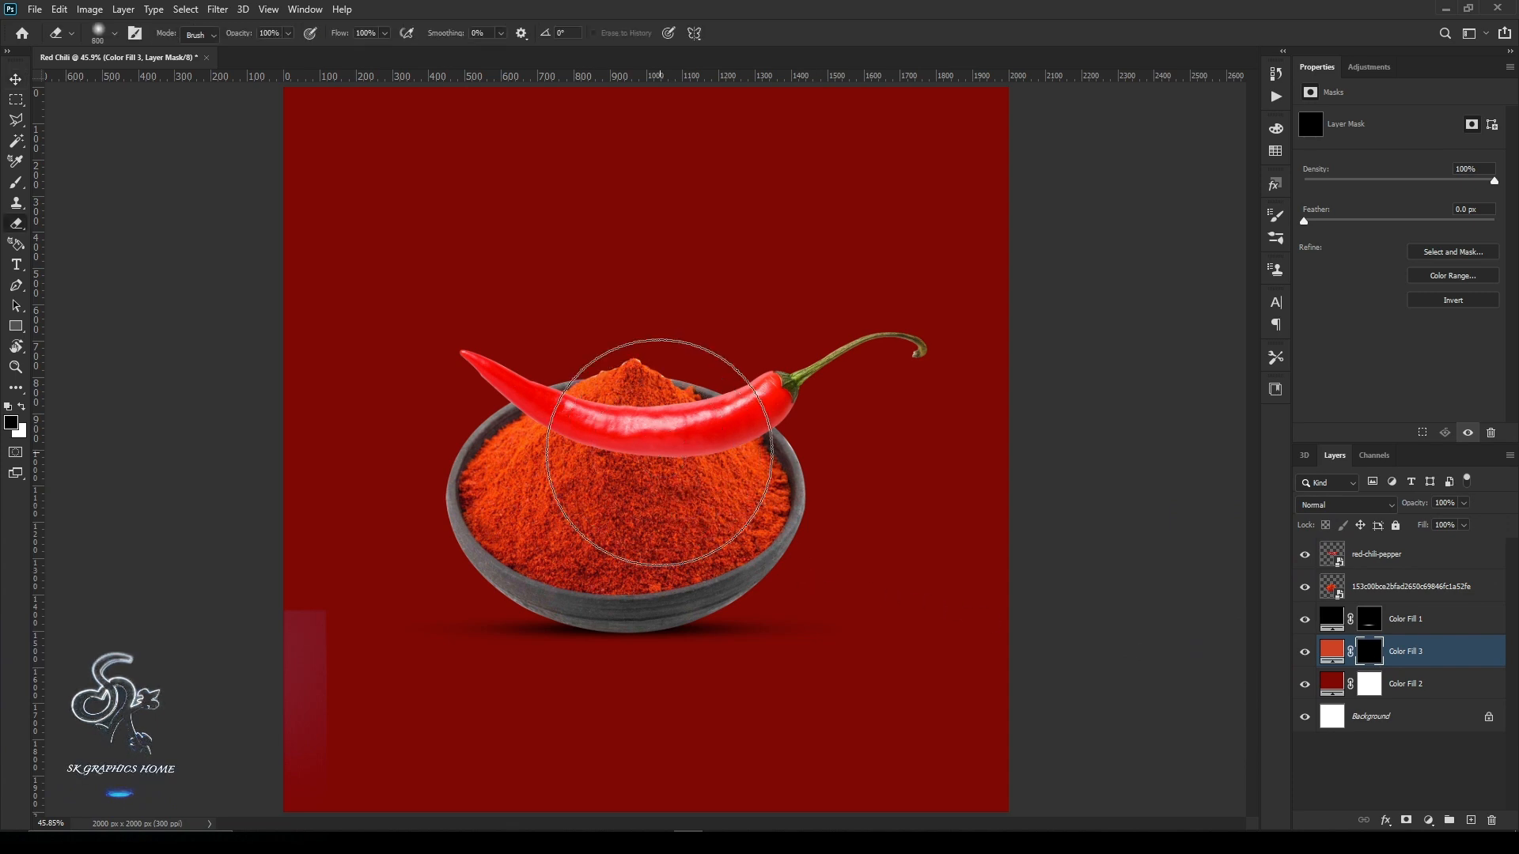
{"action": "key", "text": "bracketright"}
{"action": "key", "text": "bracketright"}
{"action": "key", "text": "bracketright"}
{"action": "key", "text": "bracketright"}
{"action": "key", "text": "bracketright"}
{"action": "key", "text": "bracketright"}
{"action": "key", "text": "bracketright"}
{"action": "left_click", "coordinate": [630, 457]}
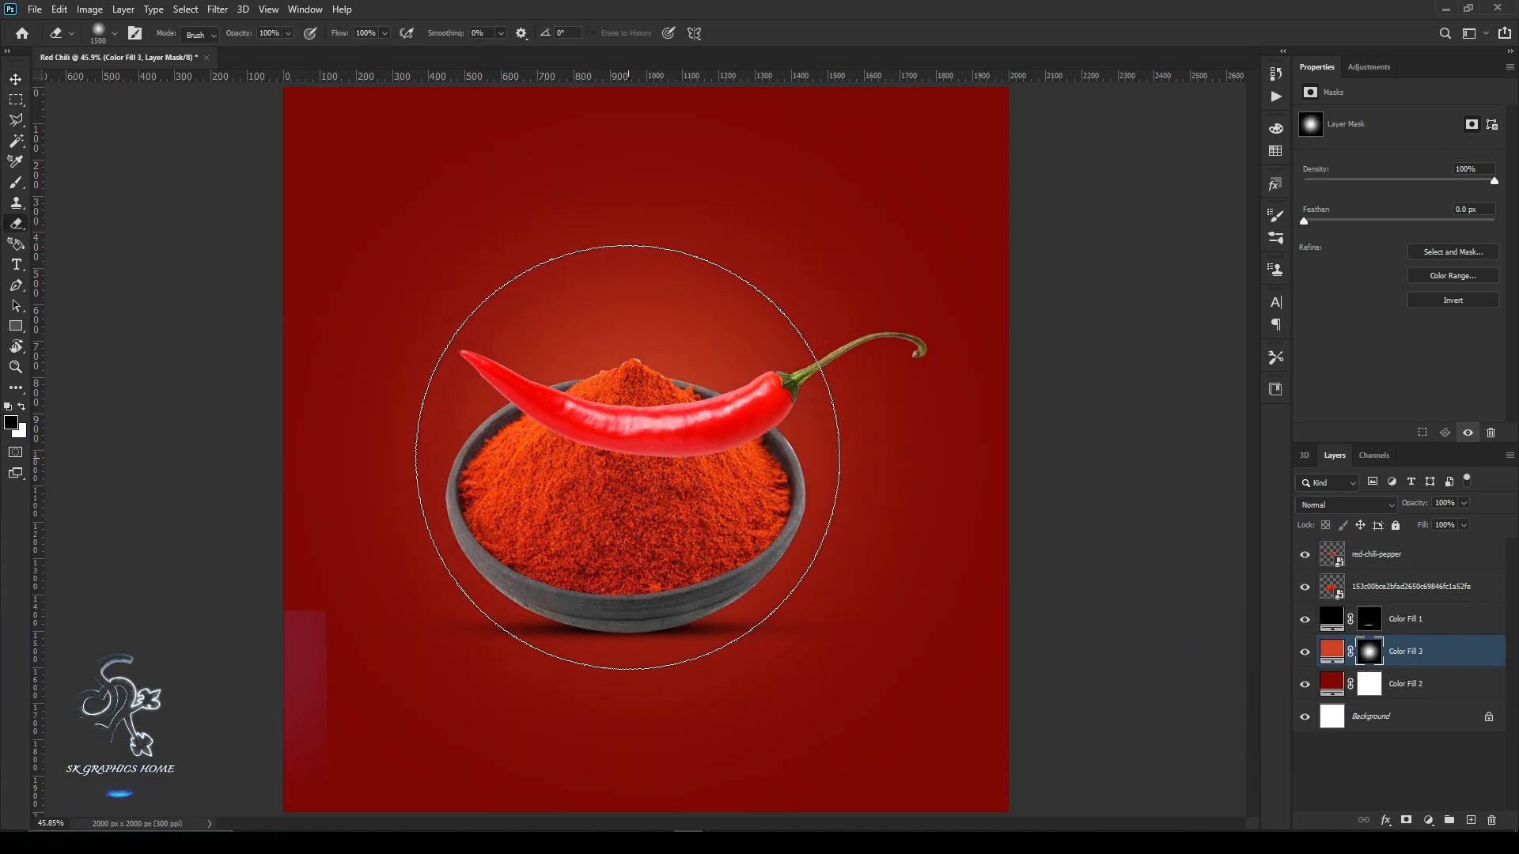
{"action": "left_click", "coordinate": [627, 457]}
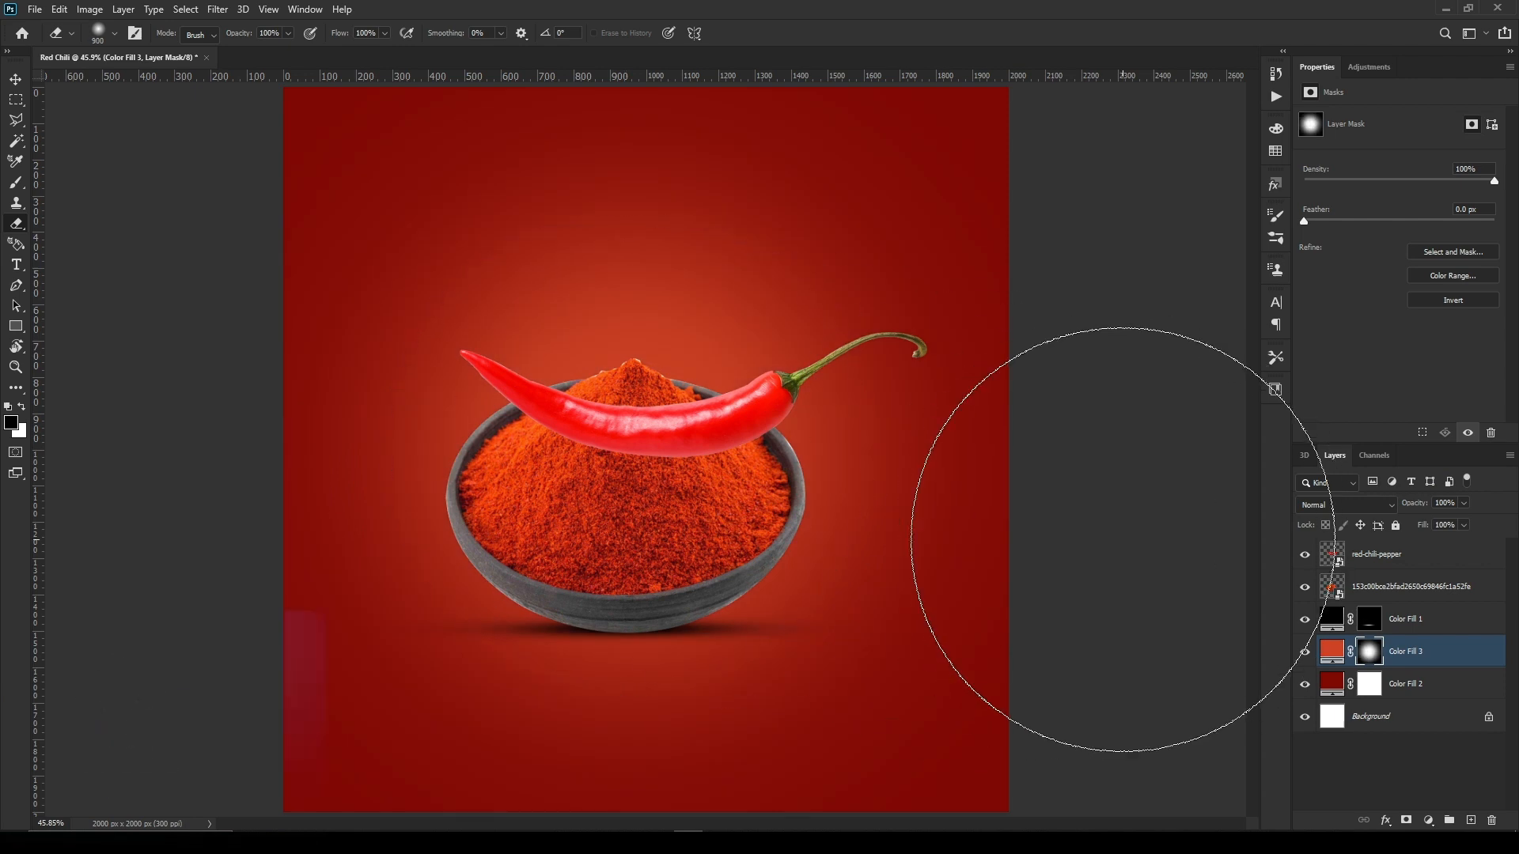
Reduce the eraser size to 250 px.
{"action": "key", "text": "bracketleft"}
{"action": "key", "text": "bracketleft"}
{"action": "key", "text": "bracketleft"}
{"action": "key", "text": "bracketleft"}
{"action": "key", "text": "bracketleft"}
{"action": "key", "text": "bracketleft"}
{"action": "key", "text": "bracketleft"}
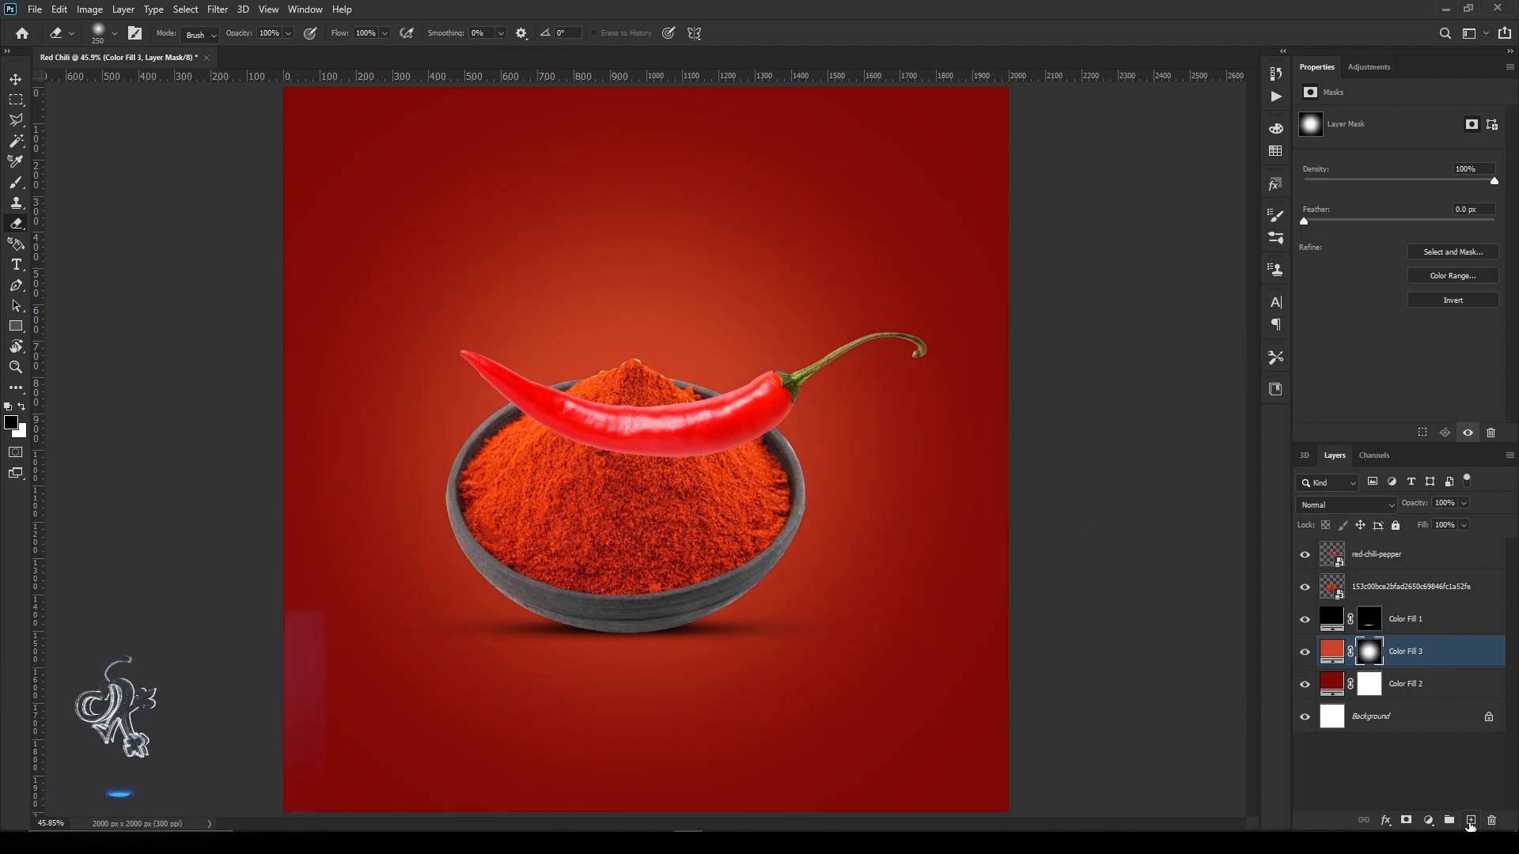
Duplicate the dark red Color Fill 2 layer and recolor the lower one to a darker red.
{"action": "left_click", "coordinate": [1436, 823]}
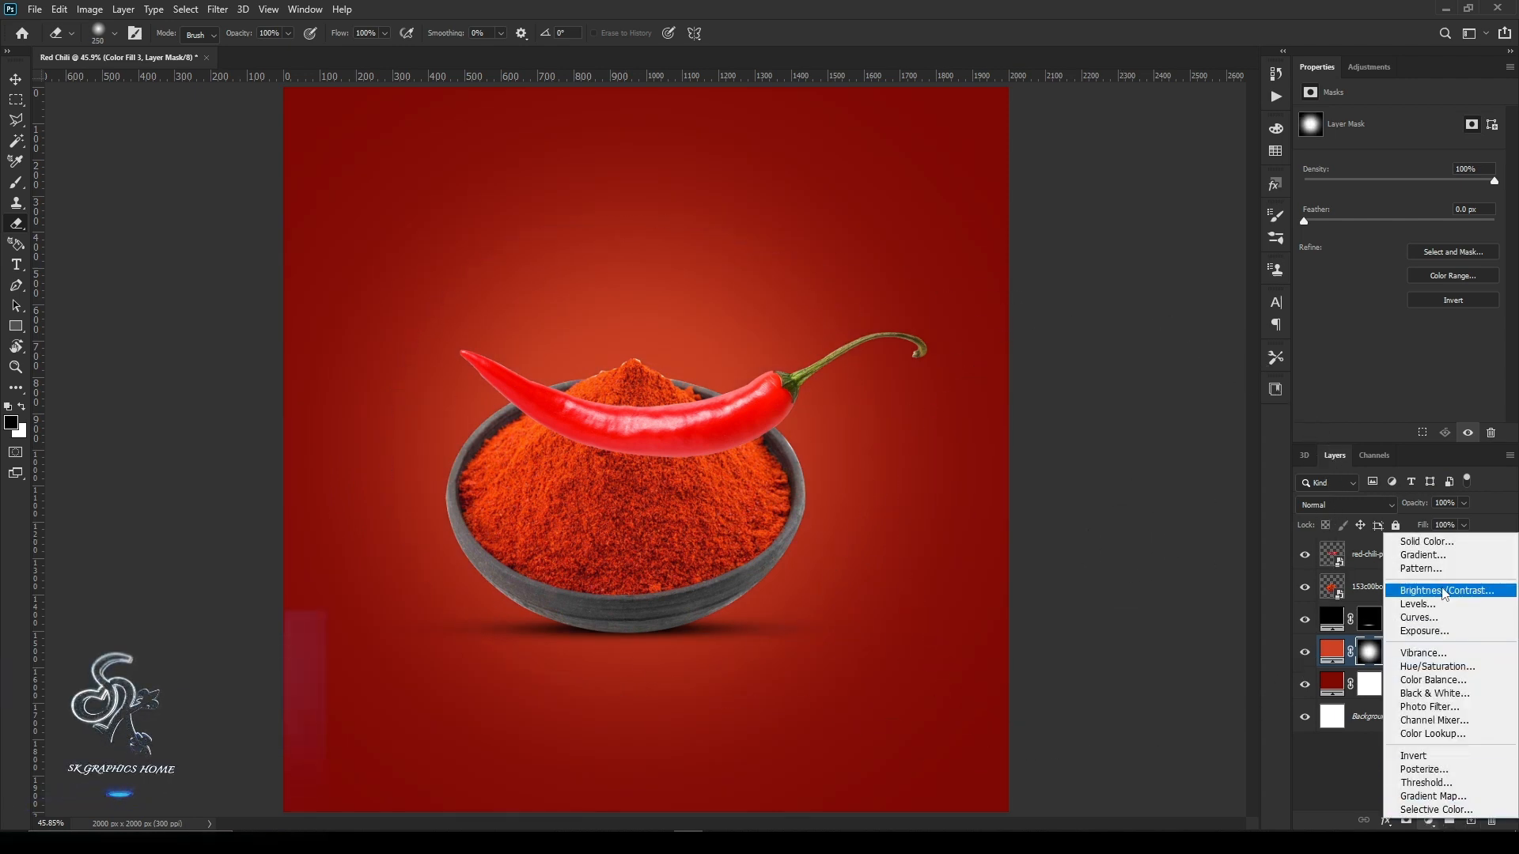
{"action": "left_click", "coordinate": [1347, 700]}
{"action": "left_click", "coordinate": [1421, 700]}
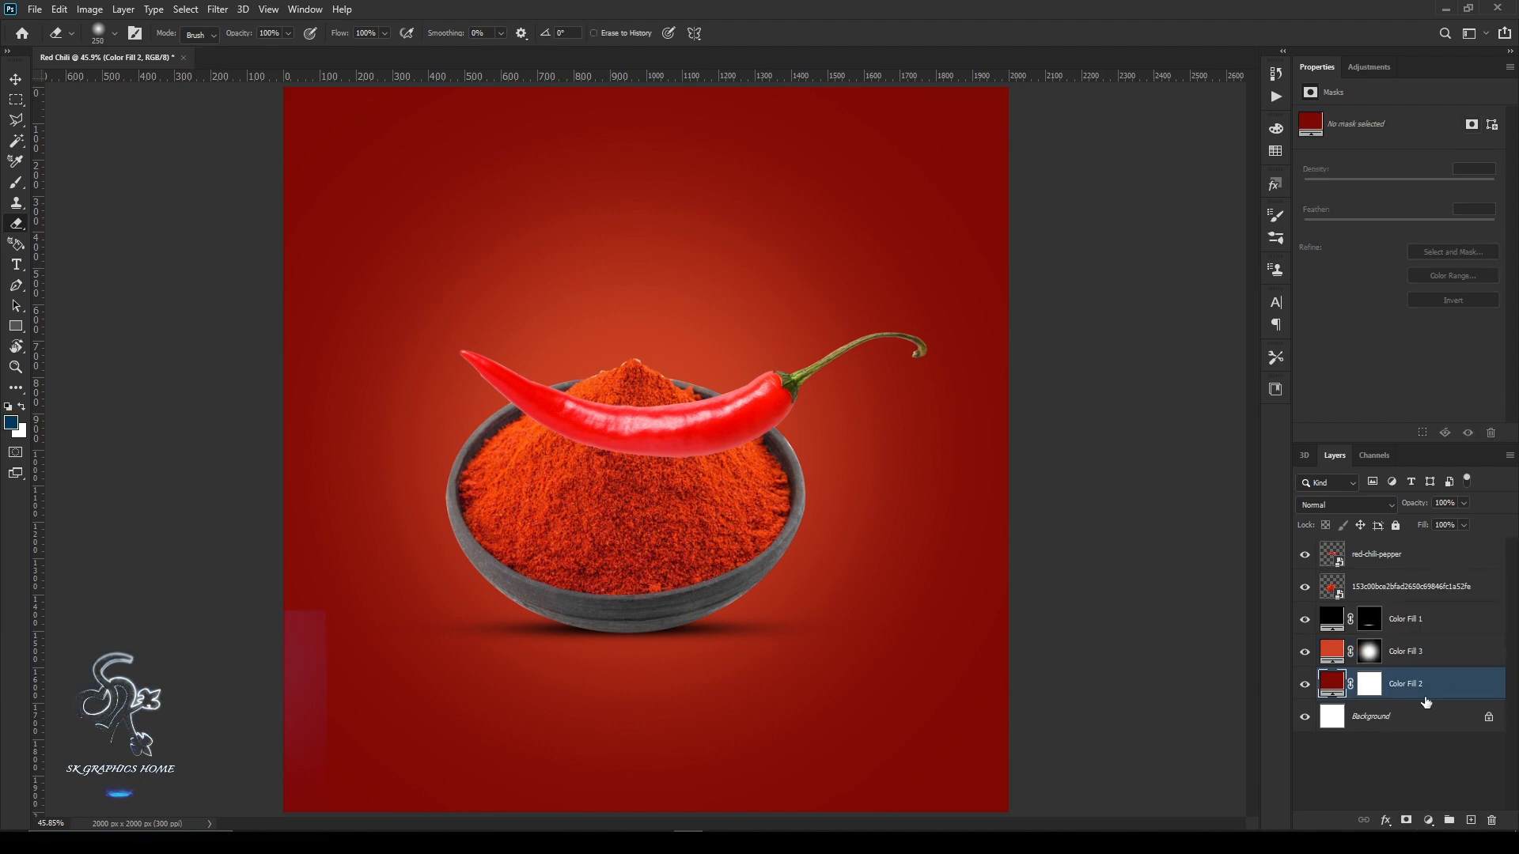
{"action": "key", "text": "ctrl+j"}
{"action": "left_click", "coordinate": [1337, 716]}
{"action": "double_click", "coordinate": [1337, 718]}
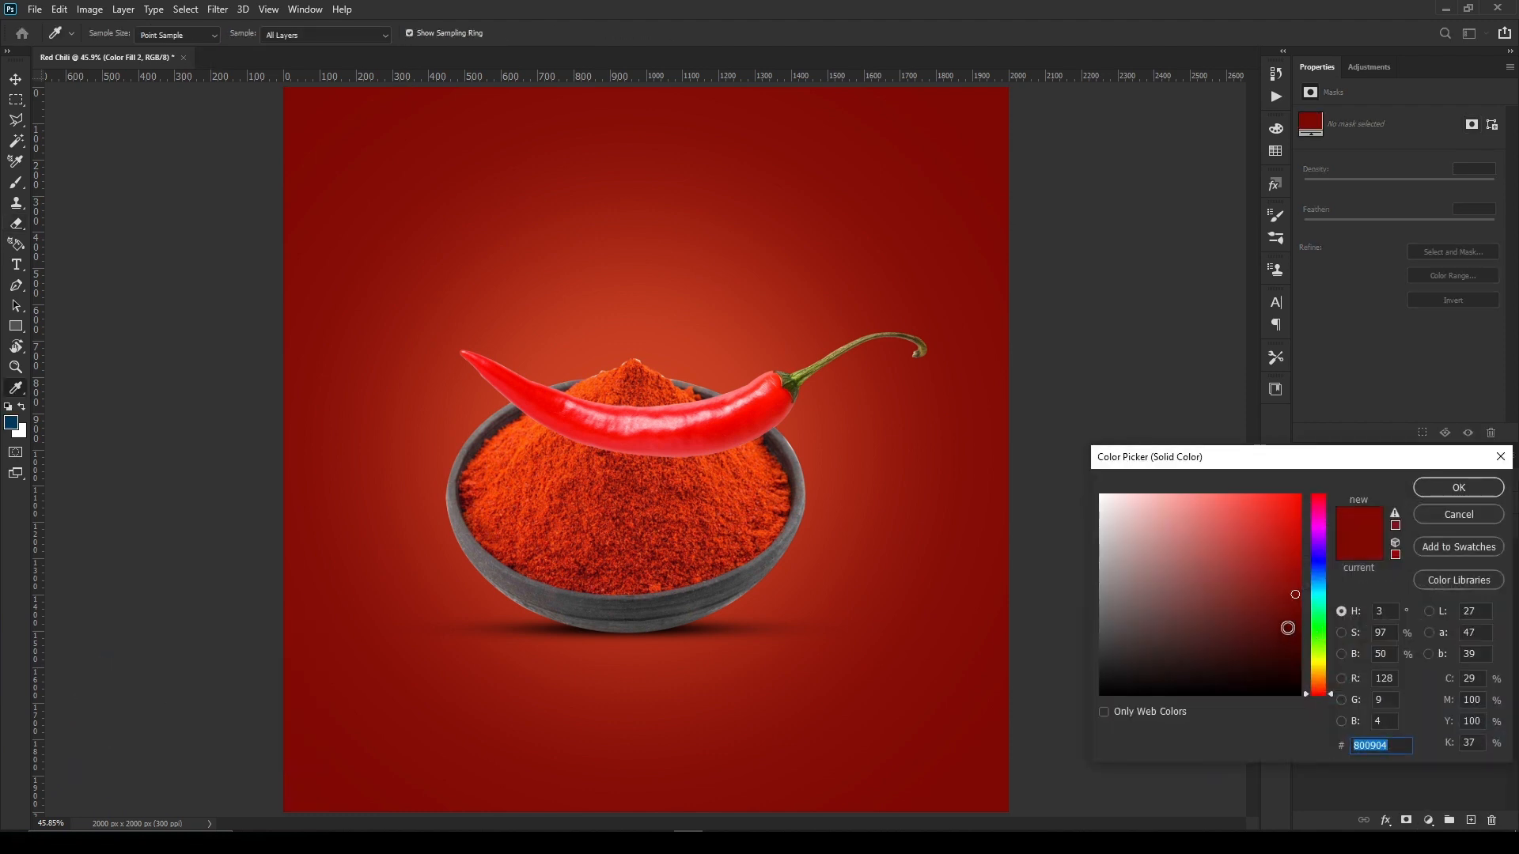
{"action": "left_click", "coordinate": [1285, 627]}
{"action": "left_click", "coordinate": [1442, 496]}
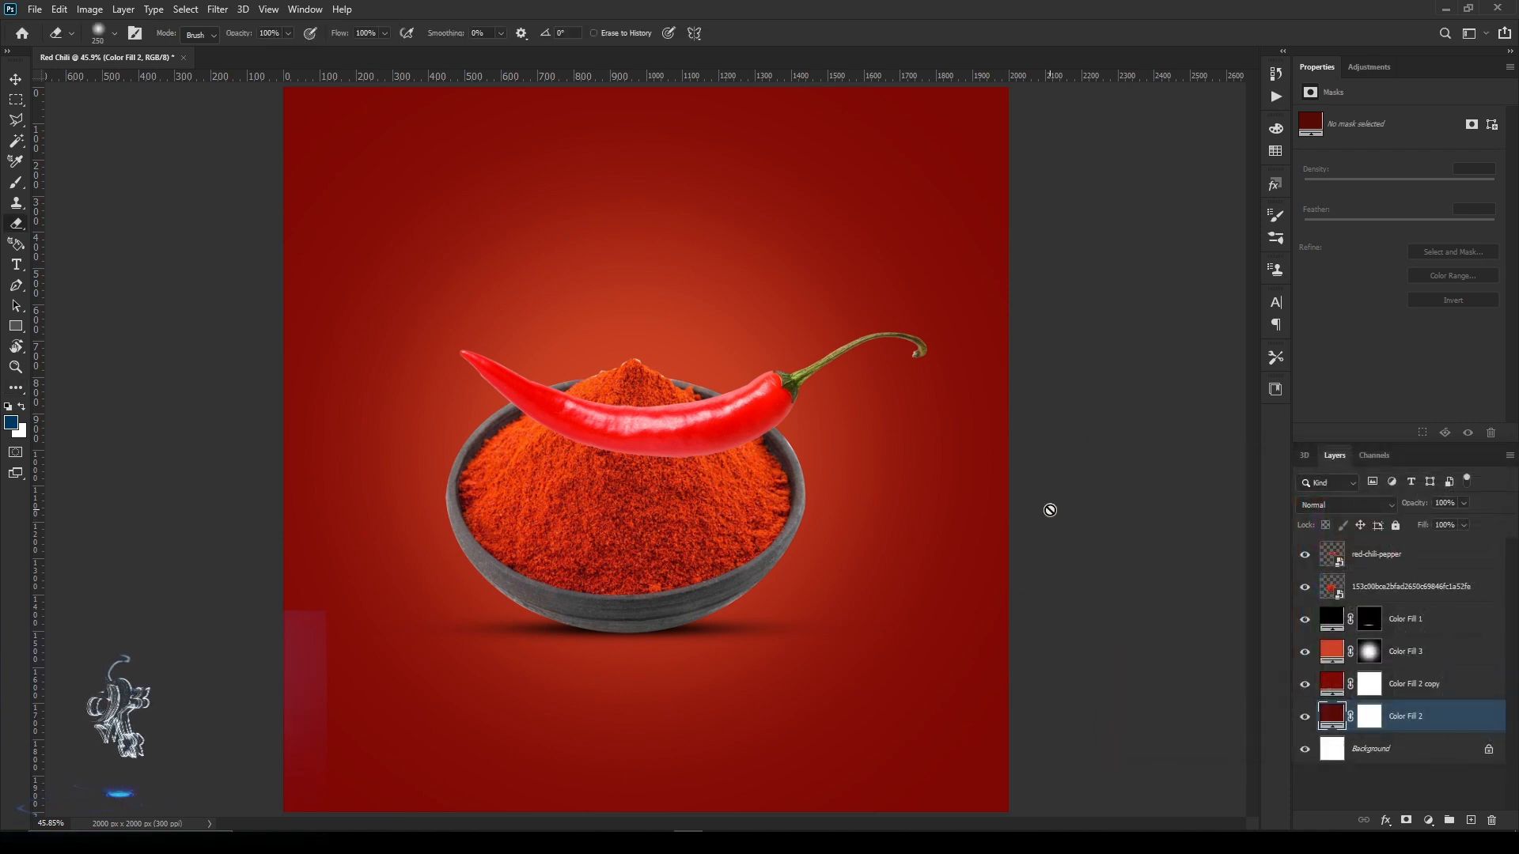
Enlarge the eraser to 2400 px and mask out the middle of Color Fill 2 copy in black to expose the darker red.
{"action": "left_click", "coordinate": [1373, 717]}
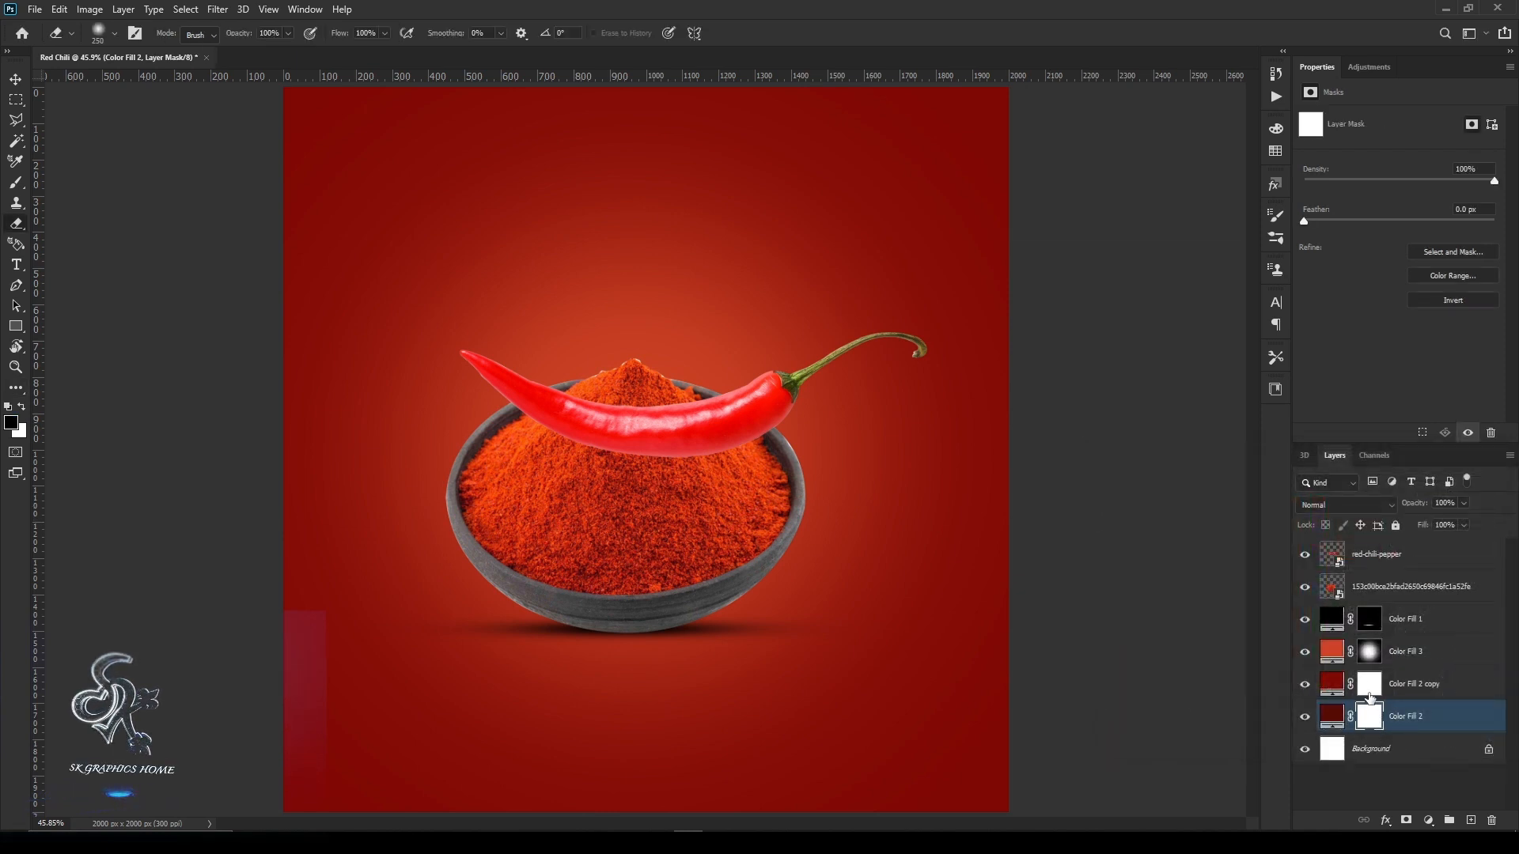
{"action": "left_click", "coordinate": [1369, 696]}
{"action": "key", "text": "bracketright"}
{"action": "key", "text": "bracketright"}
{"action": "key", "text": "bracketright"}
{"action": "key", "text": "bracketright"}
{"action": "key", "text": "bracketright"}
{"action": "key", "text": "bracketright"}
{"action": "key", "text": "bracketright"}
{"action": "key", "text": "bracketright"}
{"action": "key", "text": "bracketright"}
{"action": "key", "text": "bracketright"}
{"action": "key", "text": "bracketright"}
{"action": "key", "text": "bracketright"}
{"action": "key", "text": "bracketright"}
{"action": "key", "text": "bracketright"}
{"action": "key", "text": "bracketright"}
{"action": "key", "text": "bracketright"}
{"action": "key", "text": "bracketright"}
{"action": "key", "text": "bracketright"}
{"action": "key", "text": "bracketright"}
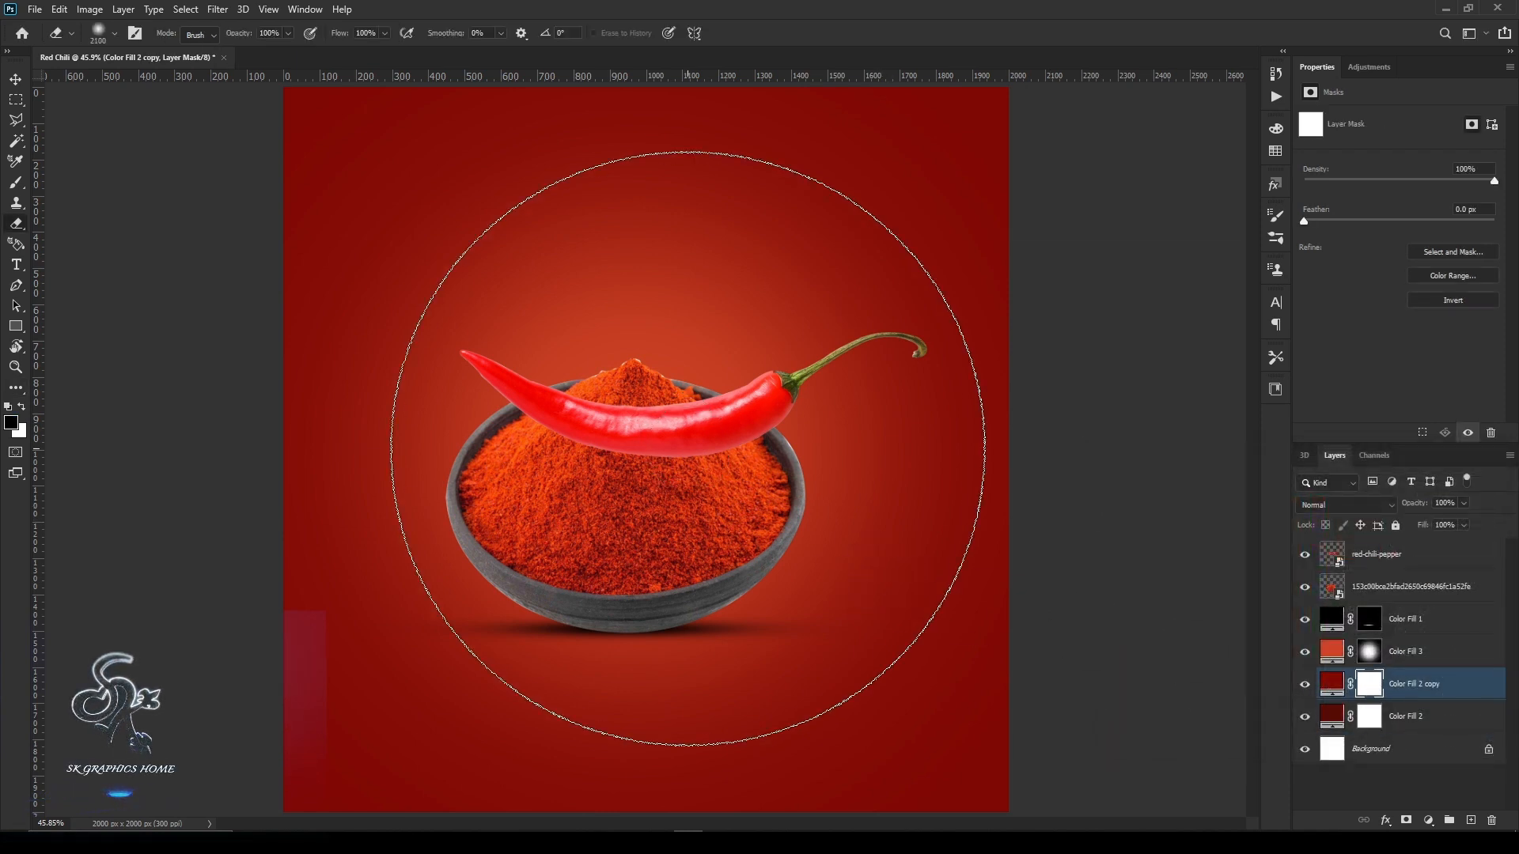
{"action": "key", "text": "bracketright"}
{"action": "key", "text": "bracketright"}
{"action": "key", "text": "bracketright"}
{"action": "key", "text": "bracketright"}
{"action": "key", "text": "bracketright"}
{"action": "key", "text": "bracketright"}
{"action": "key", "text": "bracketright"}
{"action": "key", "text": "bracketright"}
{"action": "key", "text": "bracketleft"}
{"action": "key", "text": "bracketleft"}
{"action": "key", "text": "bracketleft"}
{"action": "key", "text": "bracketleft"}
{"action": "key", "text": "bracketleft"}
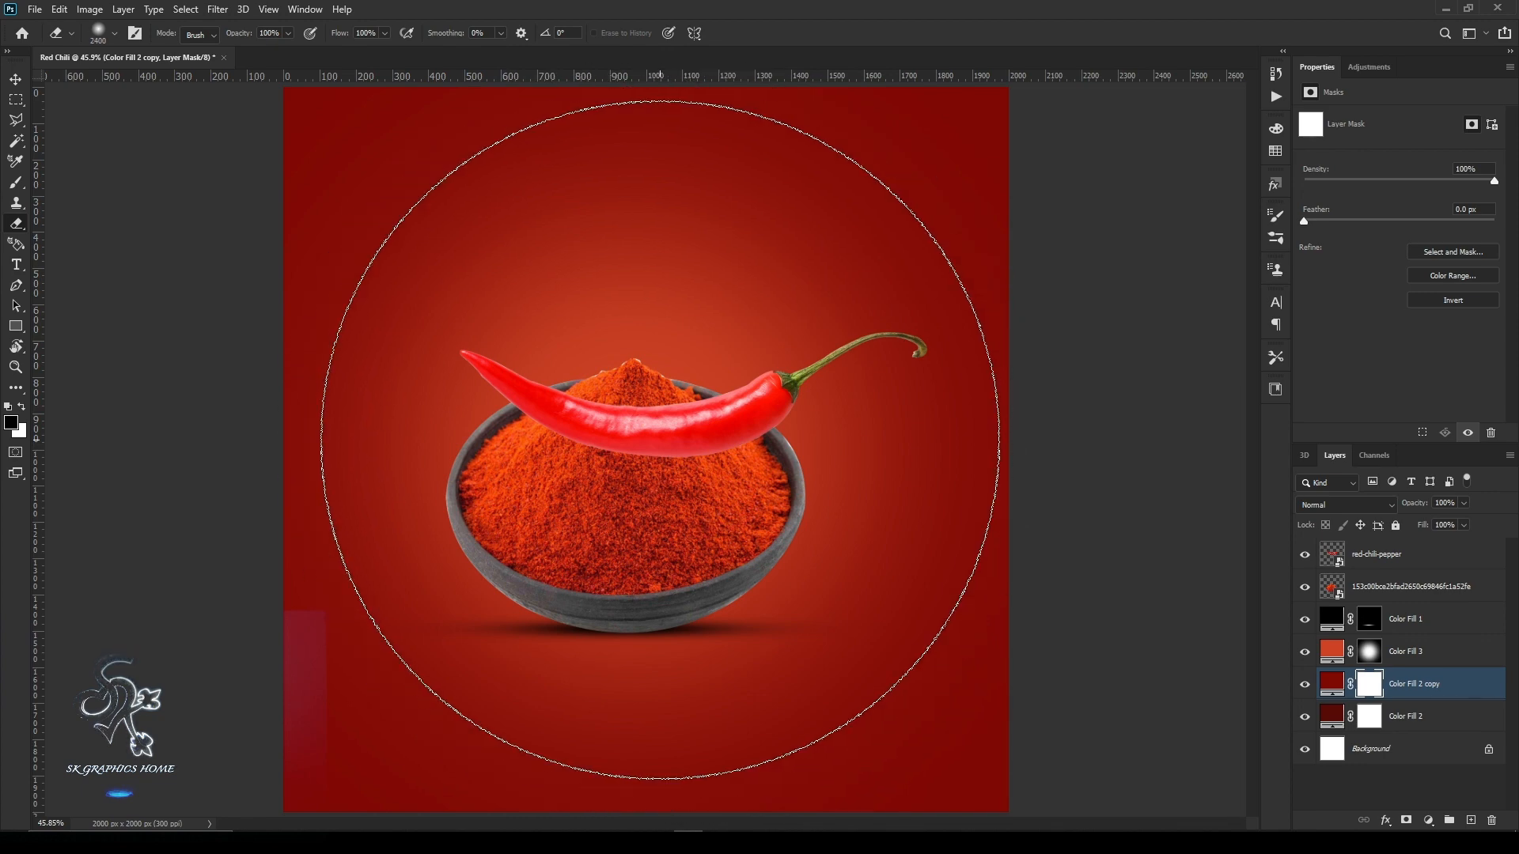
{"action": "key", "text": "x"}
{"action": "left_click", "coordinate": [659, 440]}
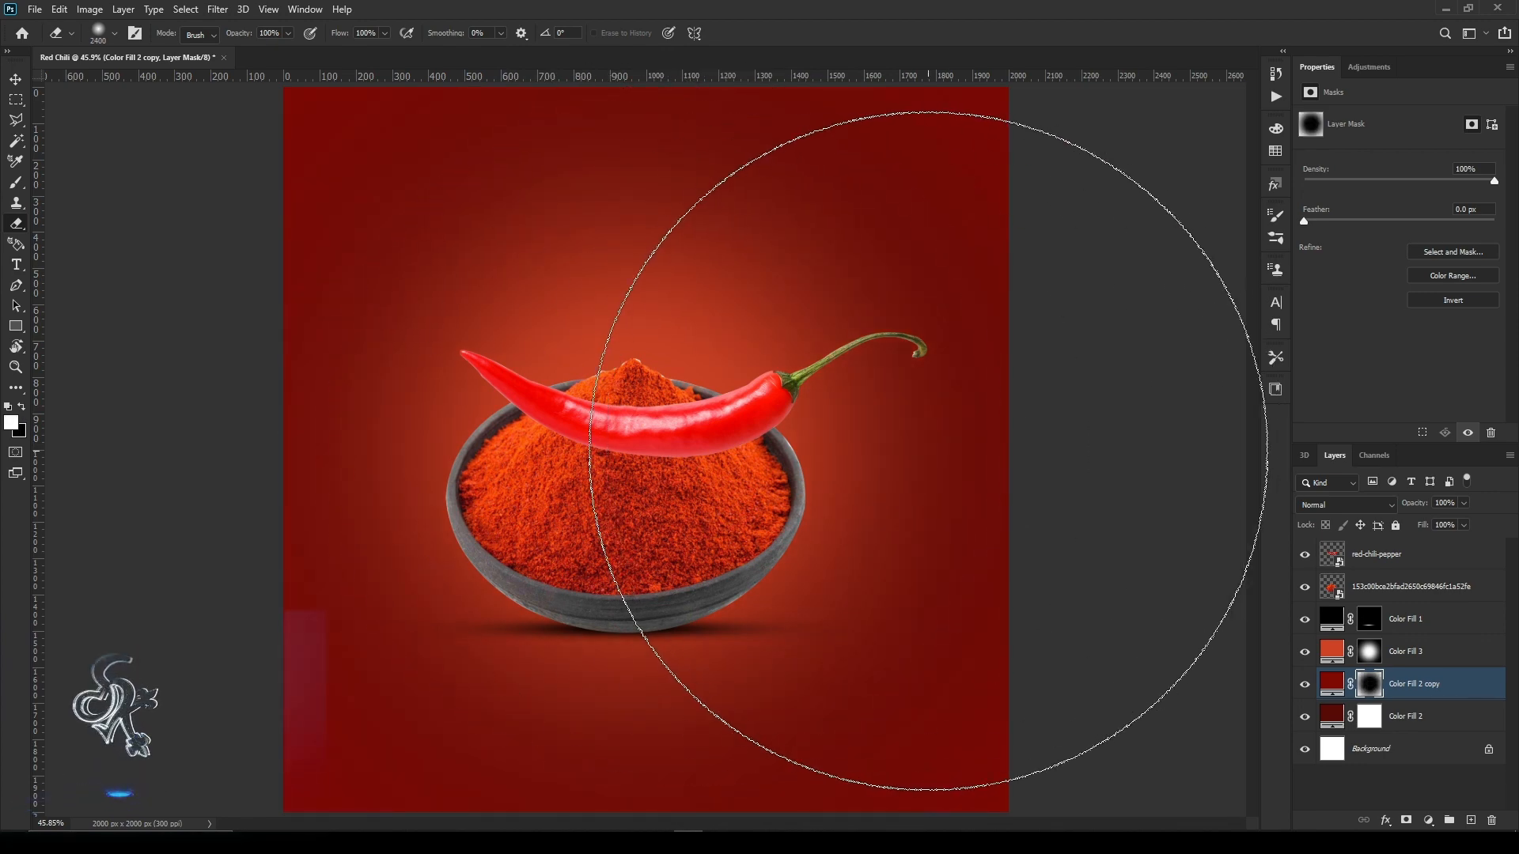
Shrink the eraser tip to 80 px.
{"action": "key", "text": "bracketleft"}
{"action": "key", "text": "bracketleft"}
{"action": "key", "text": "bracketleft"}
{"action": "key", "text": "bracketleft"}
{"action": "key", "text": "bracketleft"}
{"action": "key", "text": "bracketleft"}
{"action": "key", "text": "bracketleft"}
{"action": "key", "text": "bracketleft"}
{"action": "key", "text": "bracketleft"}
{"action": "key", "text": "bracketleft"}
{"action": "key", "text": "bracketleft"}
{"action": "key", "text": "bracketleft"}
{"action": "key", "text": "bracketleft"}
{"action": "key", "text": "bracketleft"}
{"action": "key", "text": "bracketleft"}
{"action": "key", "text": "bracketleft"}
{"action": "key", "text": "bracketleft"}
{"action": "key", "text": "bracketleft"}
{"action": "key", "text": "bracketleft"}
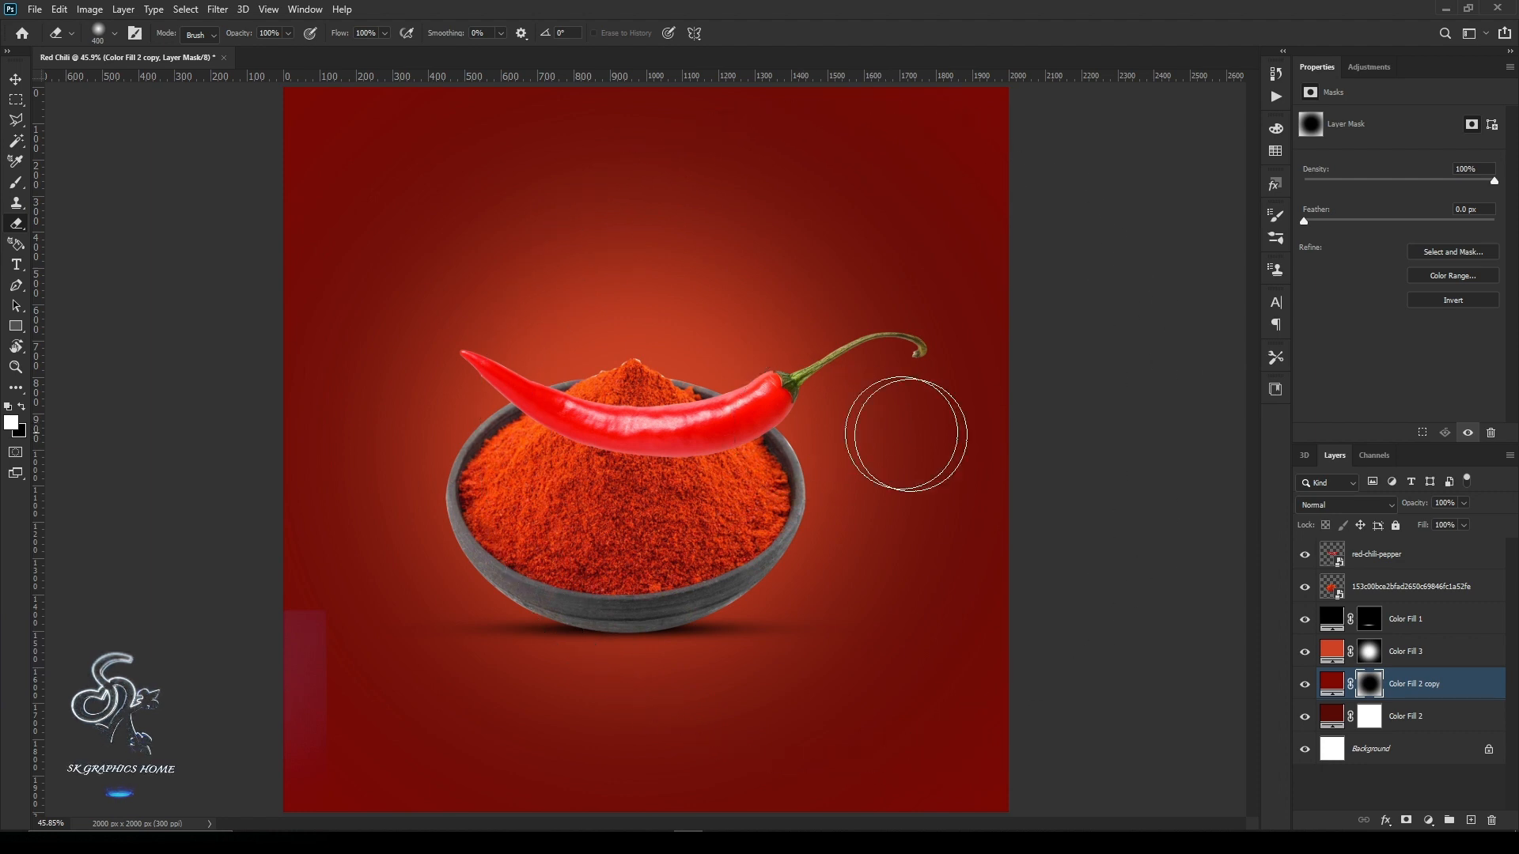
{"action": "key", "text": "bracketleft"}
{"action": "key", "text": "bracketleft"}
{"action": "key", "text": "bracketleft"}
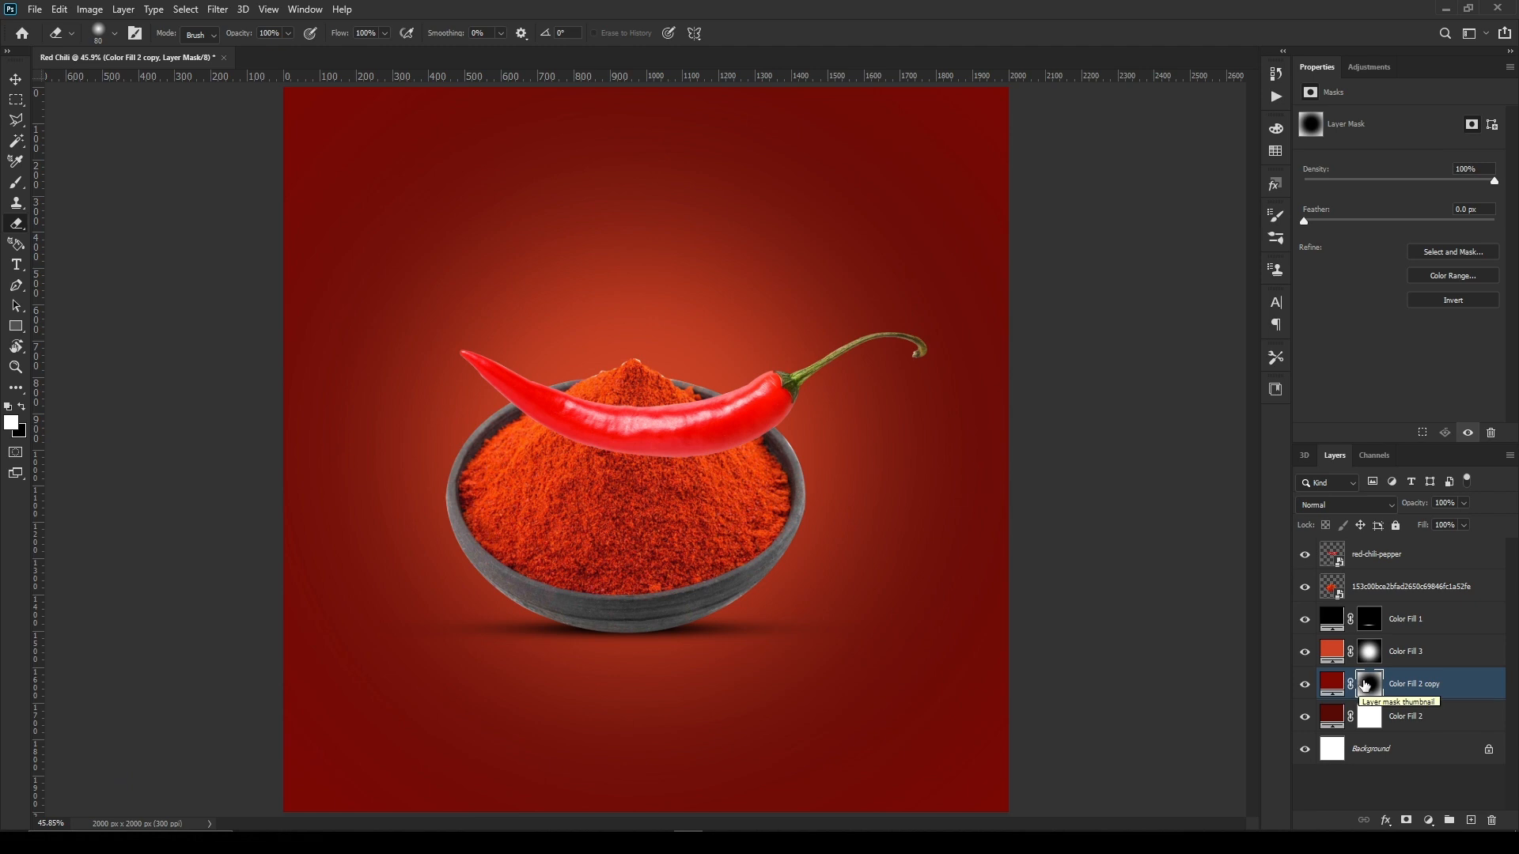
Toggle off the chili pepper, powder bowl and black shadow layers to inspect the background gradient.
{"action": "left_click", "coordinate": [1306, 559]}
{"action": "left_click", "coordinate": [1307, 586]}
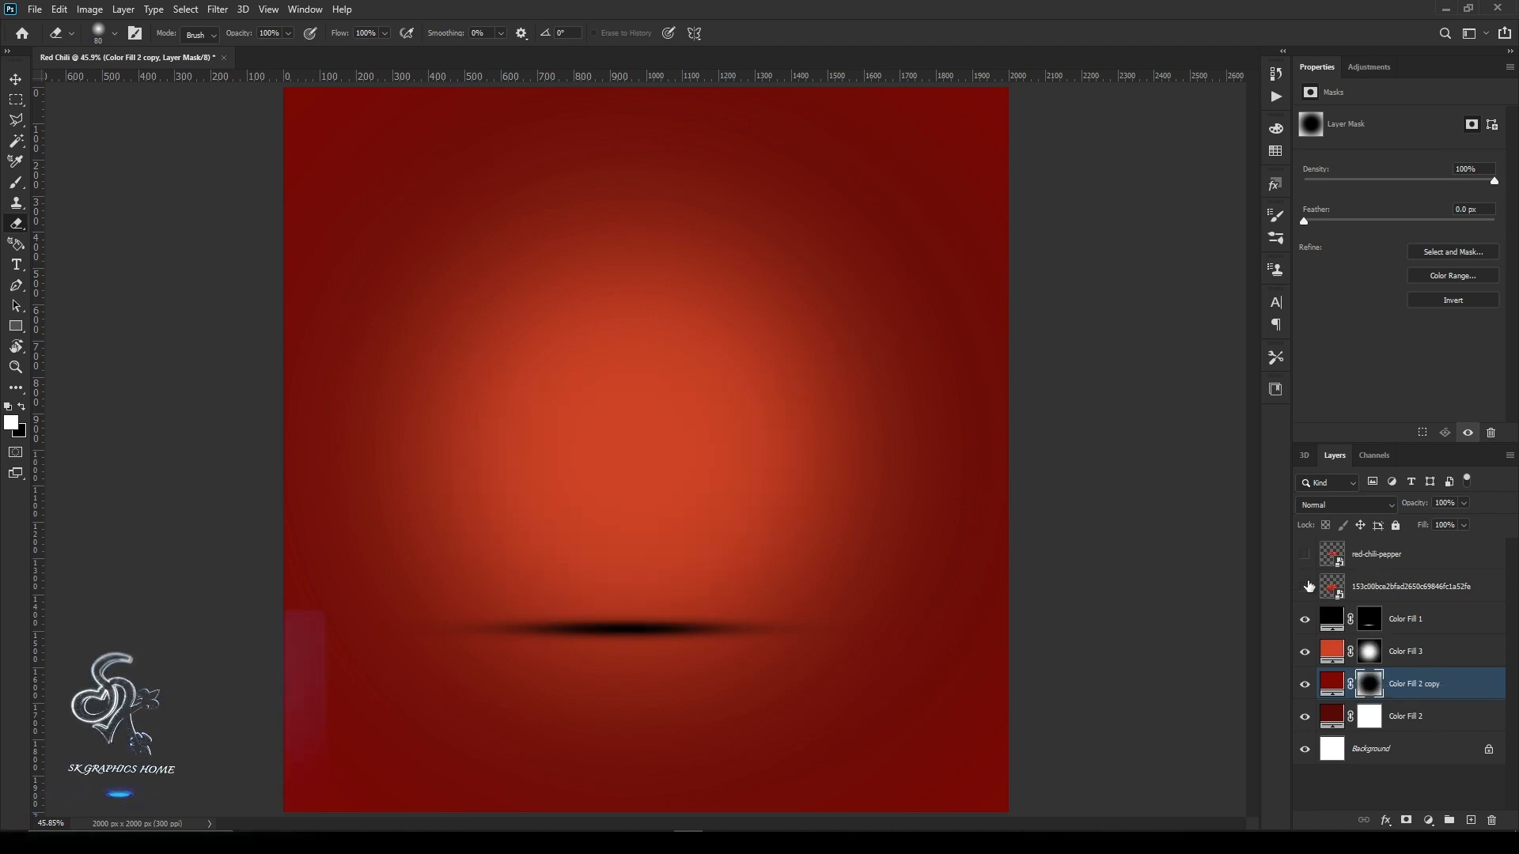
{"action": "left_click", "coordinate": [1305, 620]}
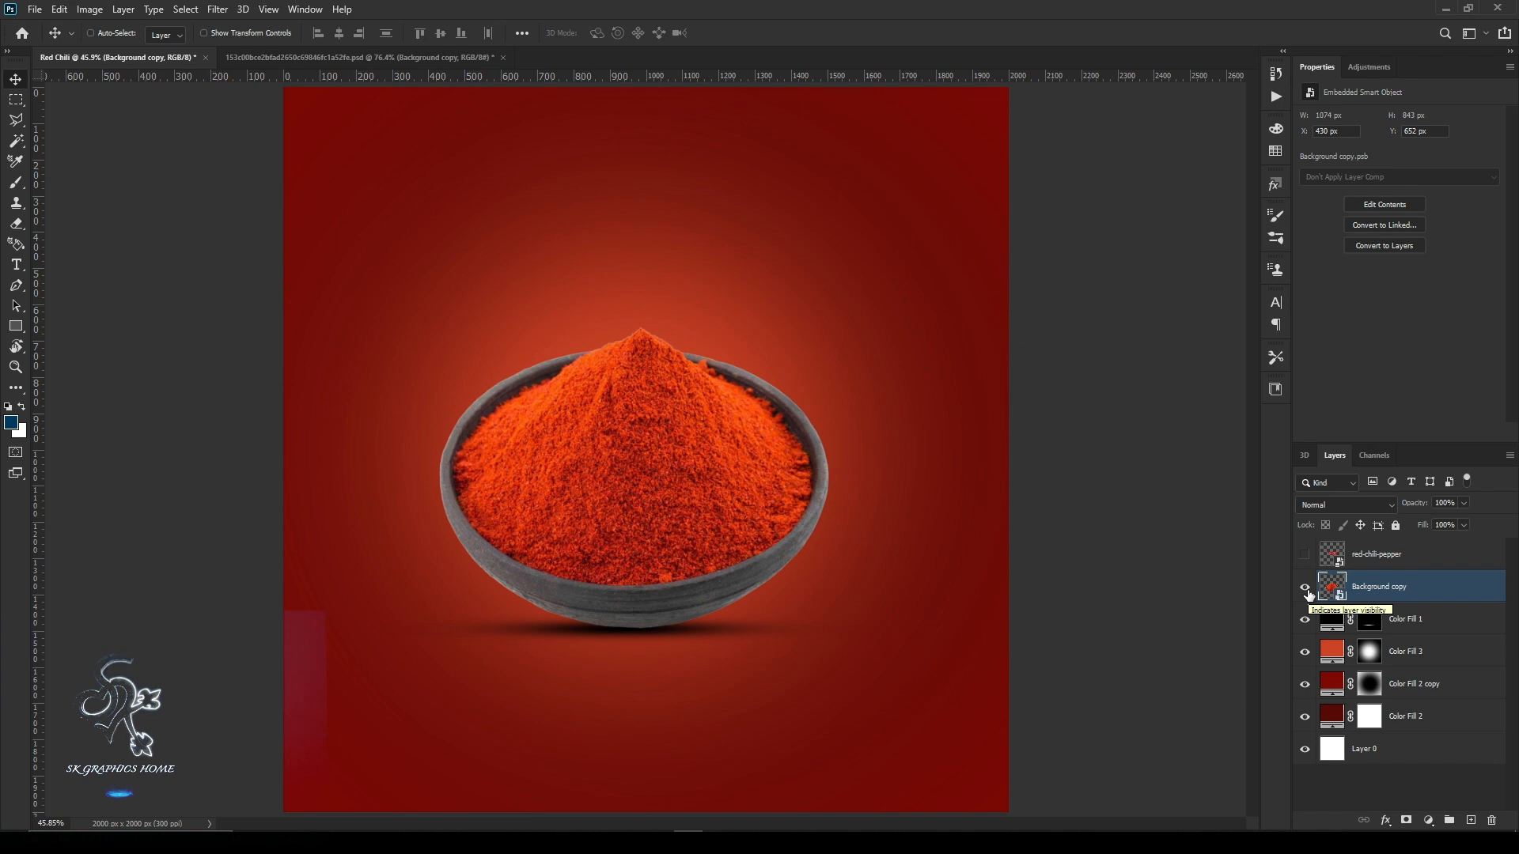
Hide the Background copy bowl, show the chili pepper and move it down to rest on the black shadow, with the shadow centered beneath it.
{"action": "left_click", "coordinate": [1305, 587]}
{"action": "left_click", "coordinate": [1304, 555]}
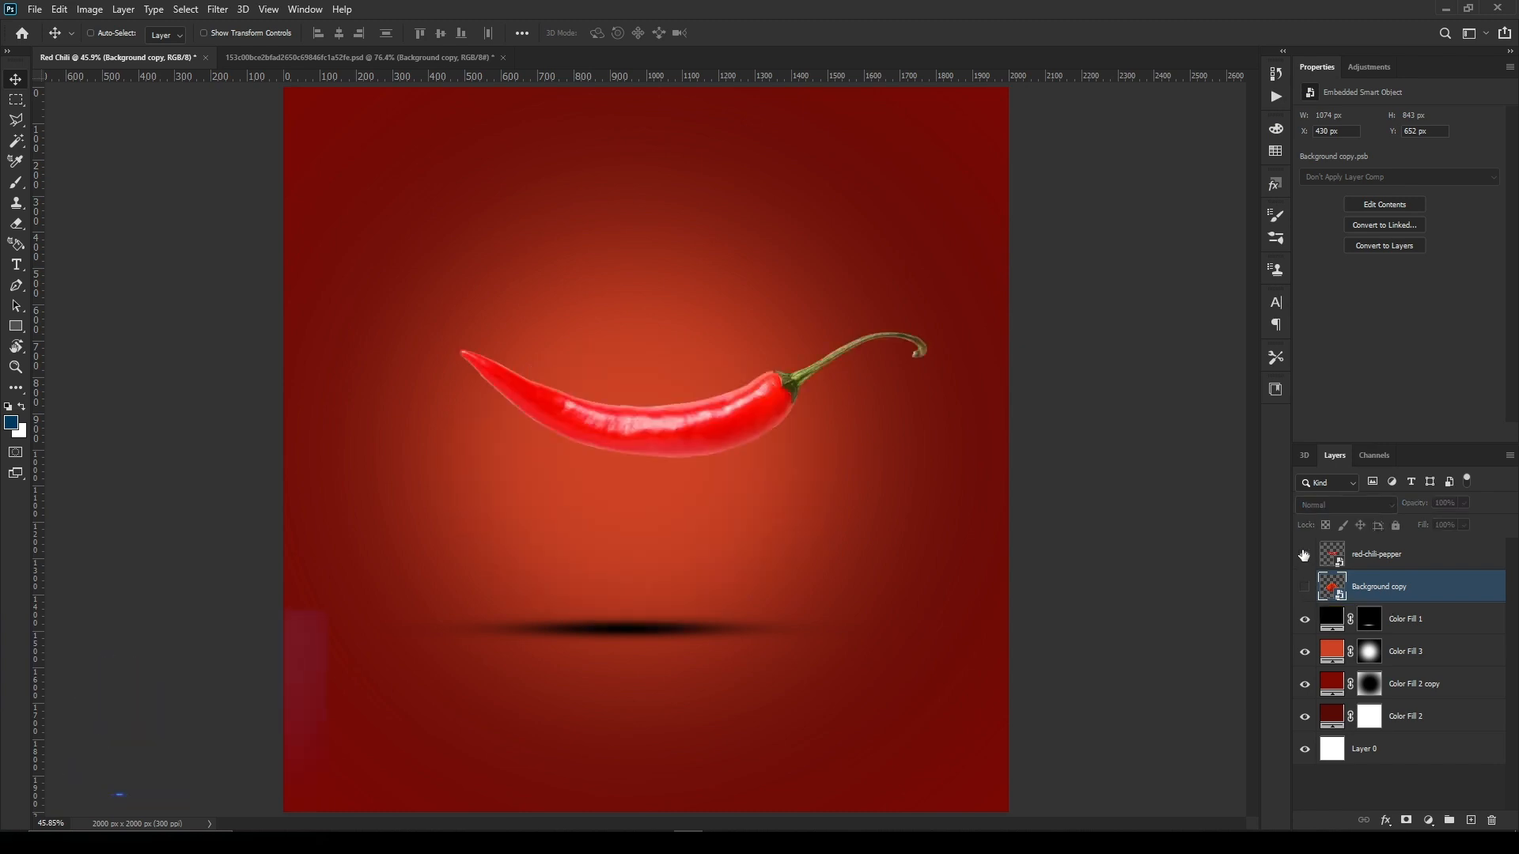
{"action": "left_click", "coordinate": [1396, 560]}
{"action": "left_click_drag", "start_coordinate": [664, 452], "coordinate": [644, 624]}
{"action": "left_click", "coordinate": [688, 632], "text": "ctrl+shift"}
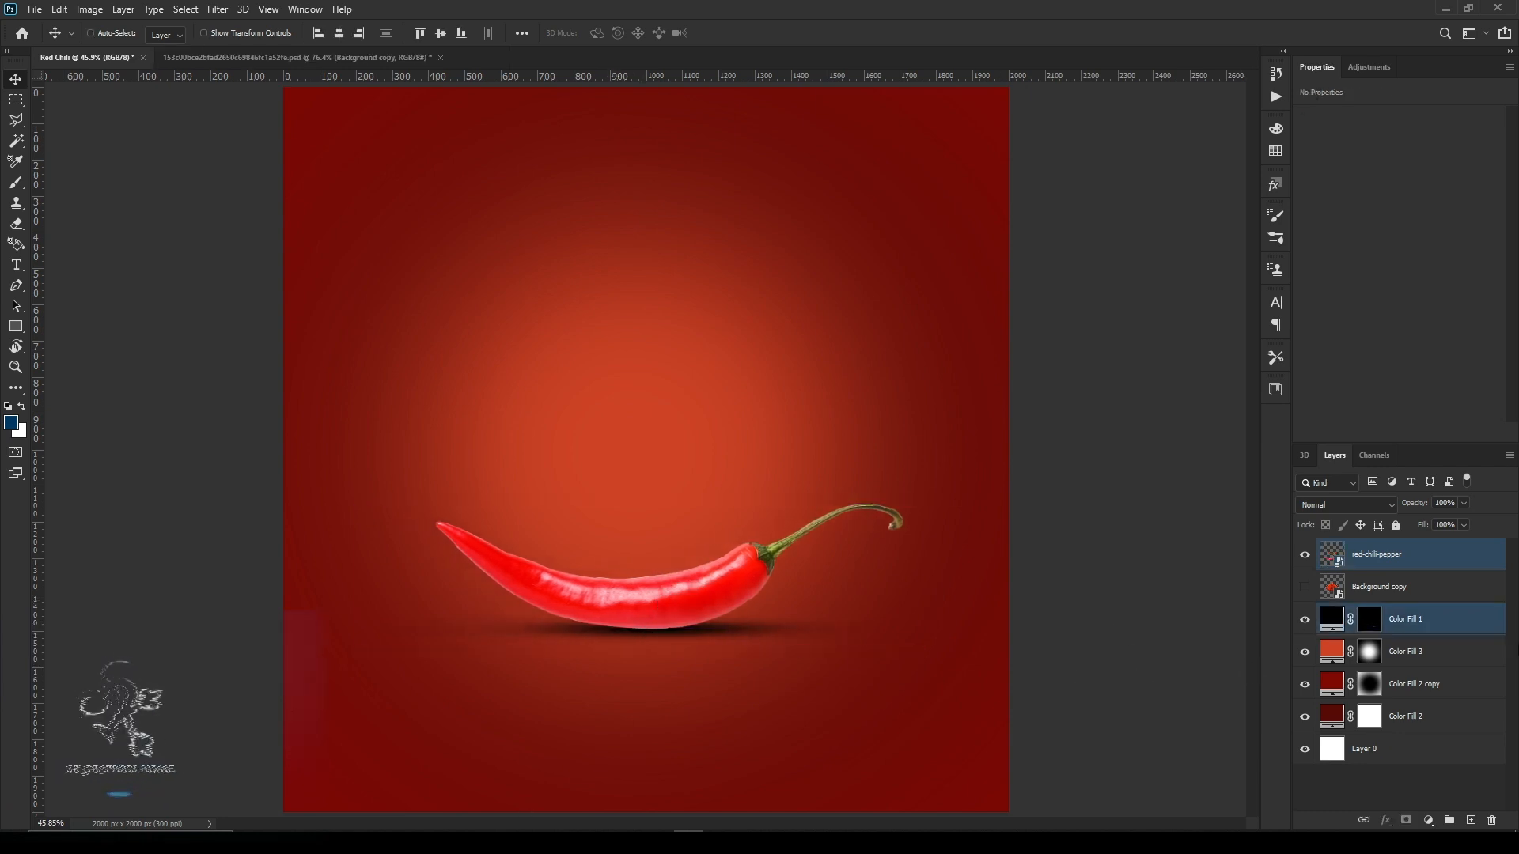
{"action": "left_click", "coordinate": [1501, 629]}
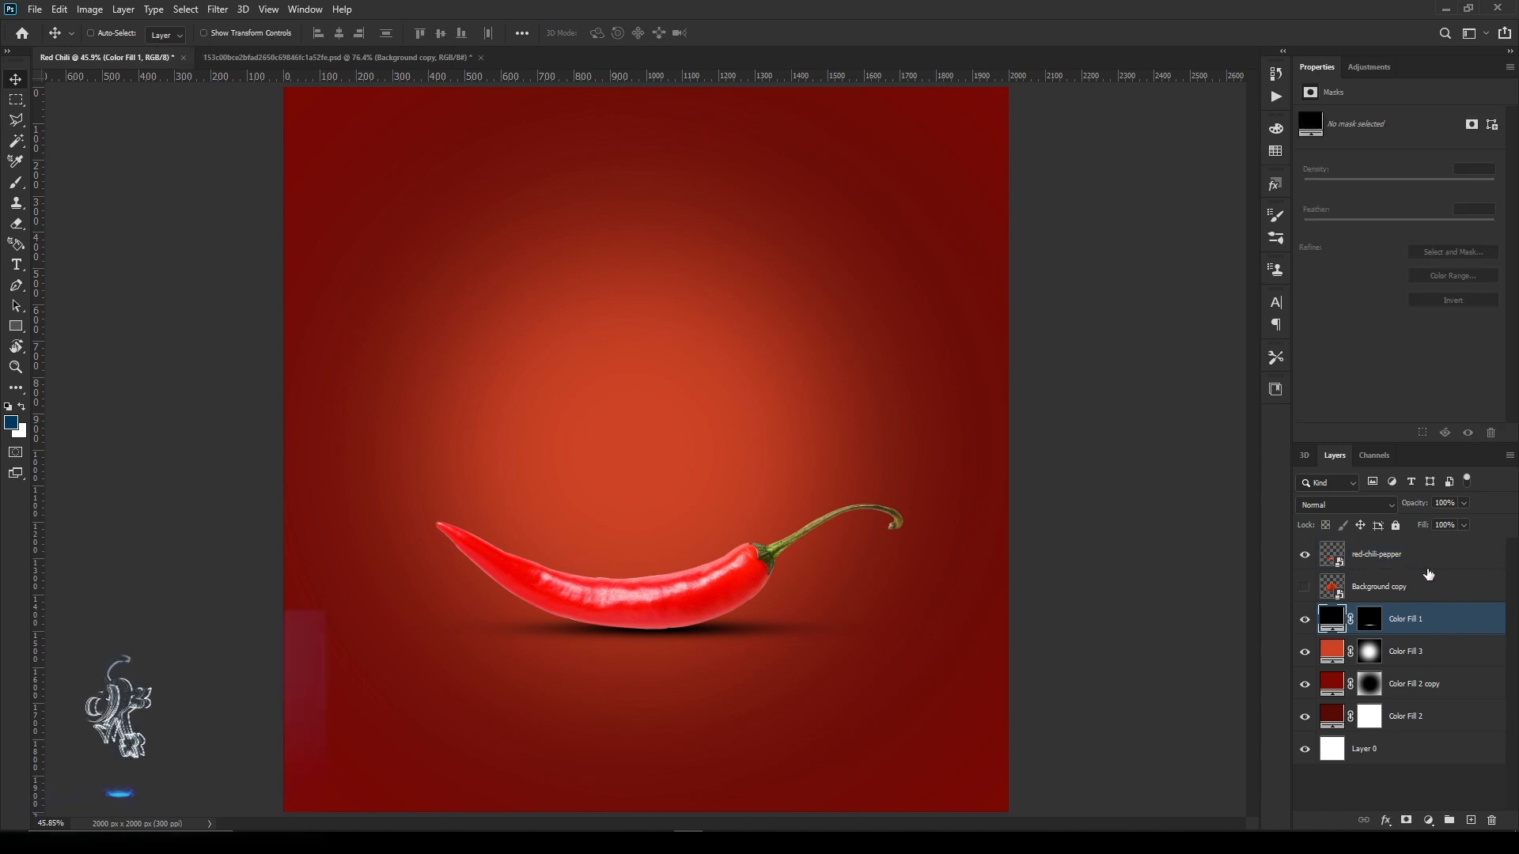
Add a Levels adjustment clipped to the red-chili-pepper layer and lower its white output level to 45.
{"action": "left_click", "coordinate": [1452, 565]}
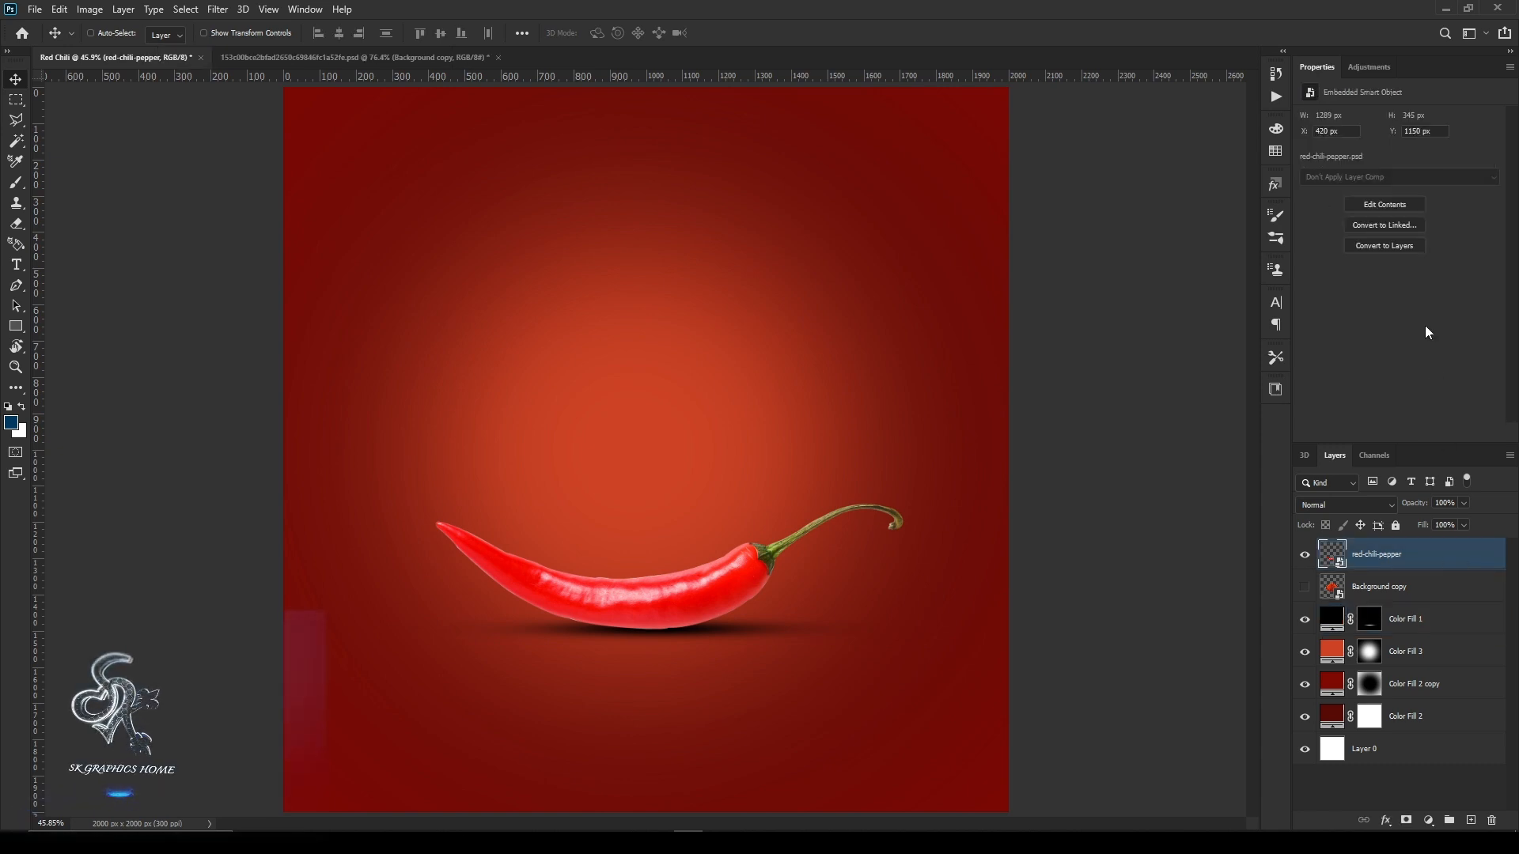
{"action": "left_click", "coordinate": [1368, 67]}
{"action": "left_click", "coordinate": [1331, 110]}
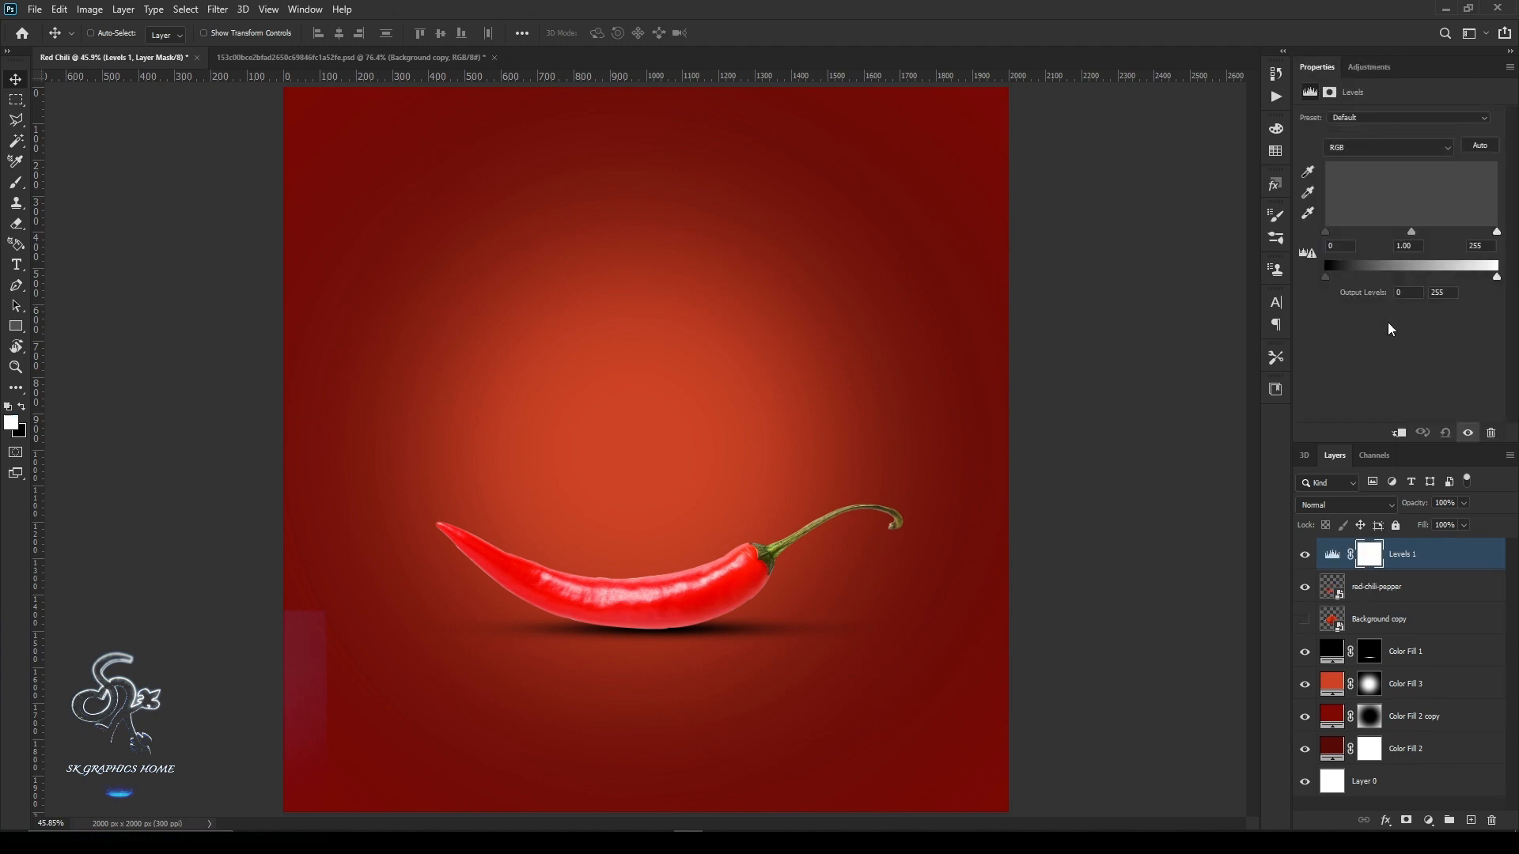
{"action": "left_click", "coordinate": [1398, 433]}
{"action": "left_click_drag", "start_coordinate": [1482, 280], "coordinate": [1355, 344]}
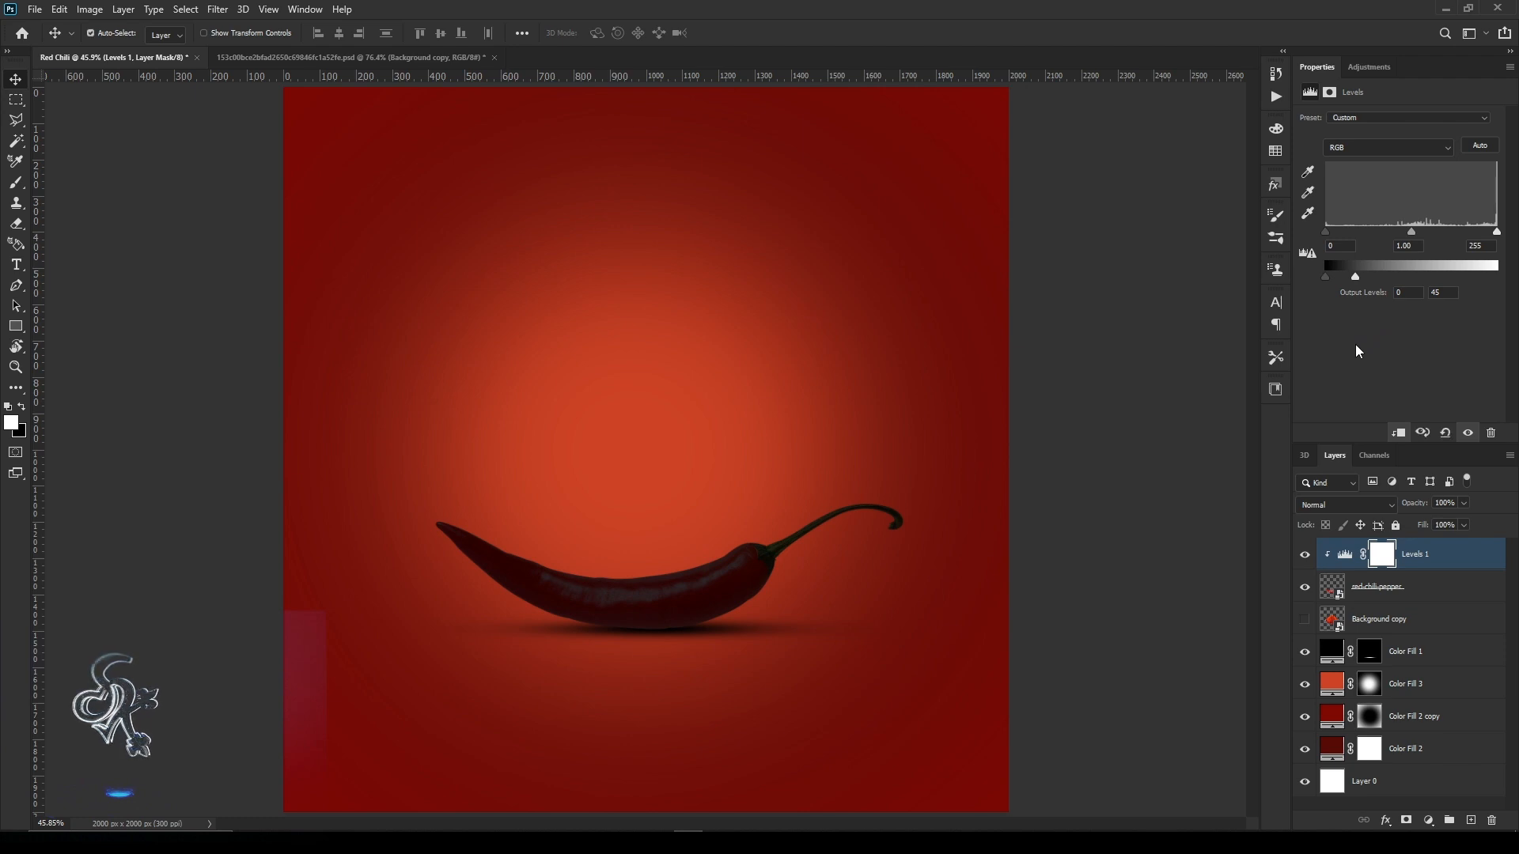
Invert the Levels mask and reveal the darkening softly along the pepper's lower edge with the eraser.
{"action": "key", "text": "ctrl+i"}
{"action": "key", "text": "e"}
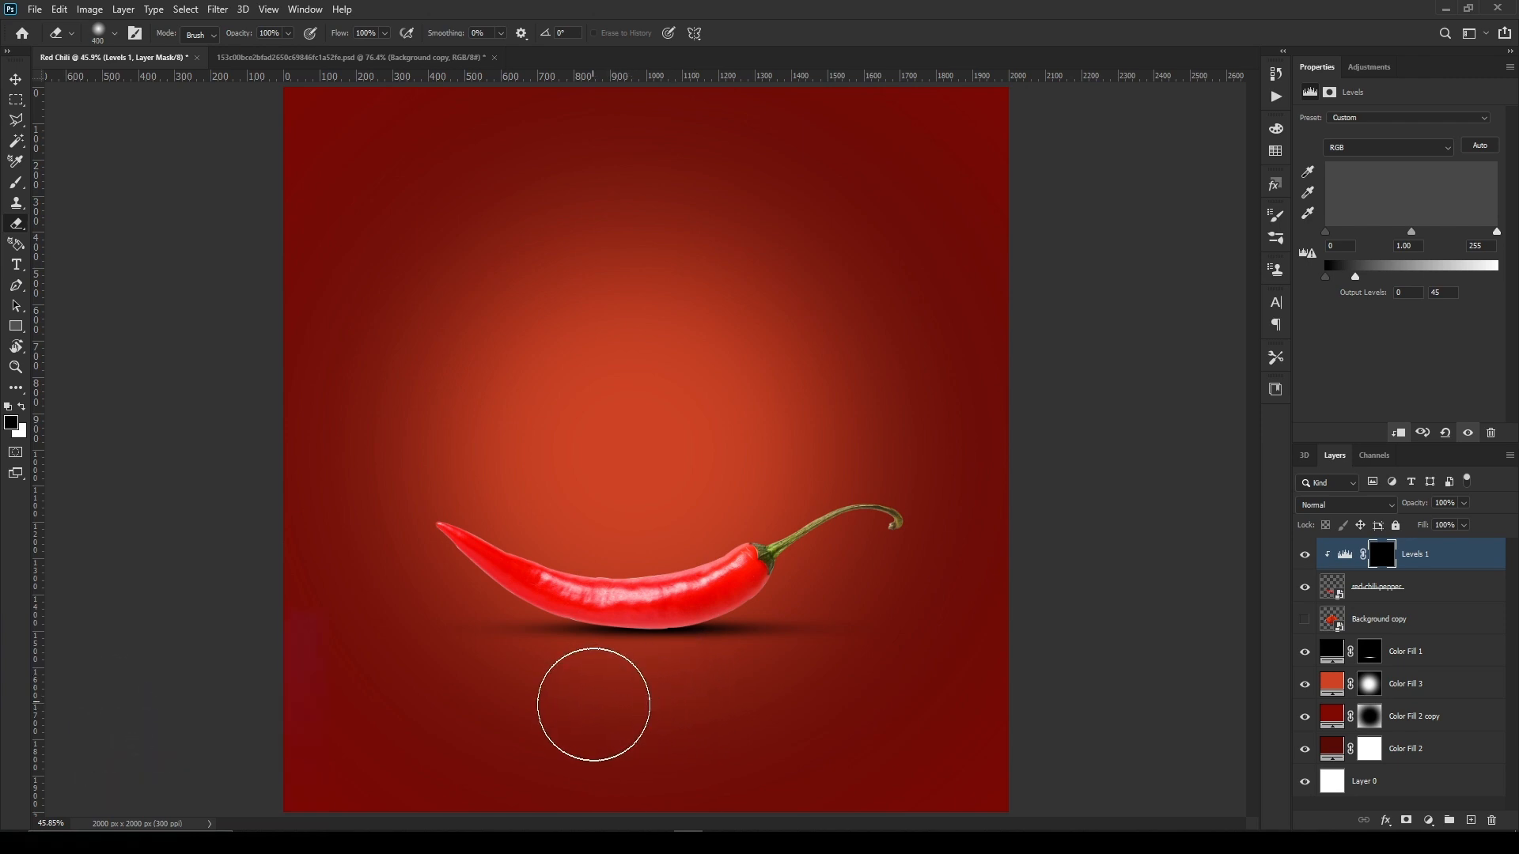
{"action": "mouse_move", "coordinate": [623, 699]}
{"action": "left_mouse_down"}
{"action": "mouse_move", "coordinate": [705, 715]}
{"action": "mouse_move", "coordinate": [676, 725]}
{"action": "mouse_move", "coordinate": [746, 699]}
{"action": "mouse_move", "coordinate": [673, 722]}
{"action": "left_mouse_up"}
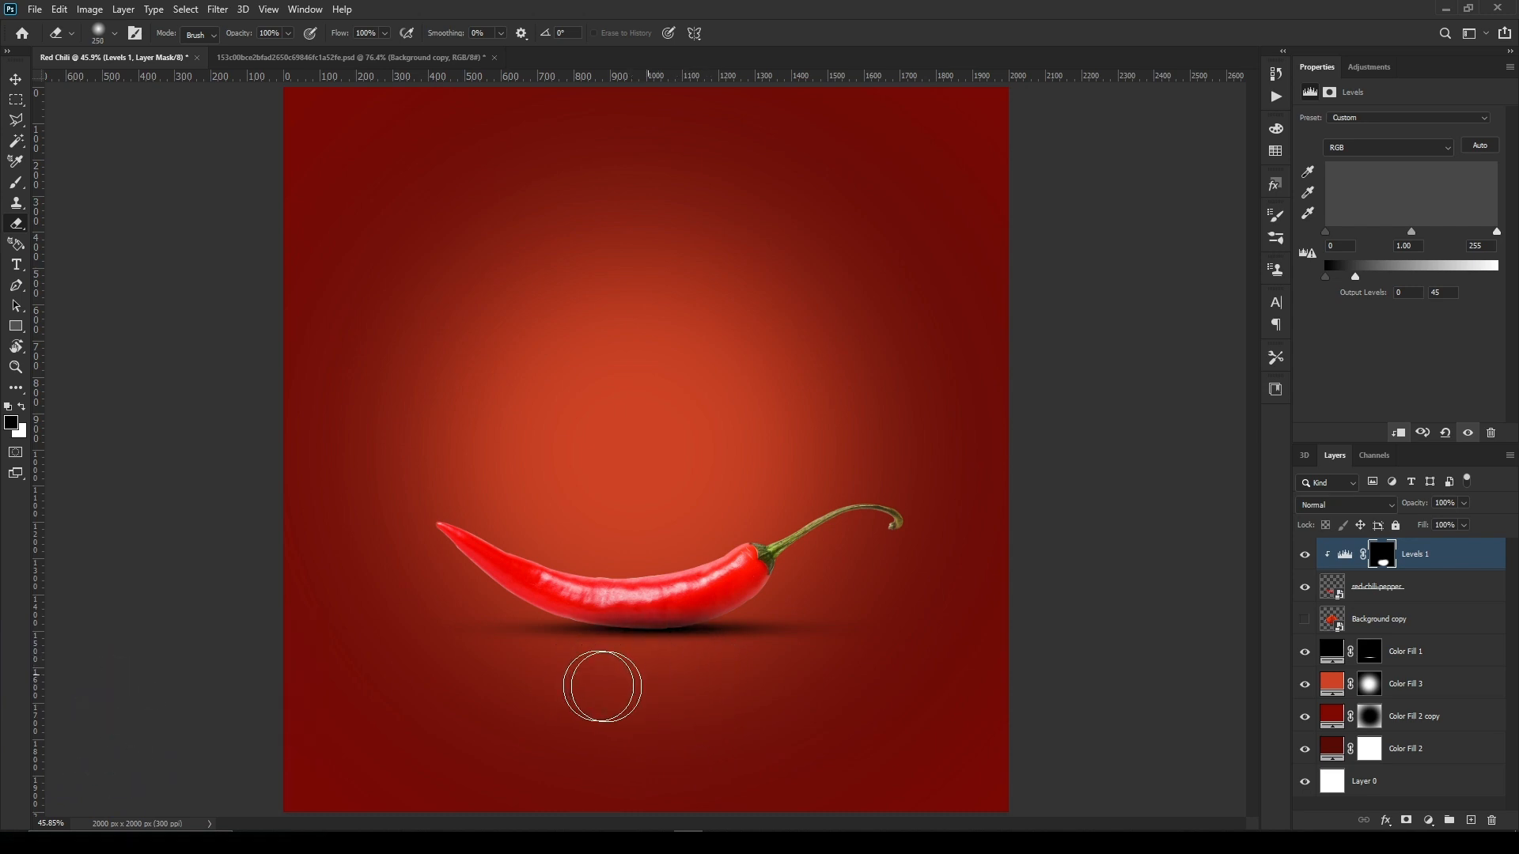
Extend the darkening on the Levels mask softly along the pepper's underside, varying the eraser size between 200 and 700 px.
{"action": "key", "text": "bracketright"}
{"action": "key", "text": "bracketright"}
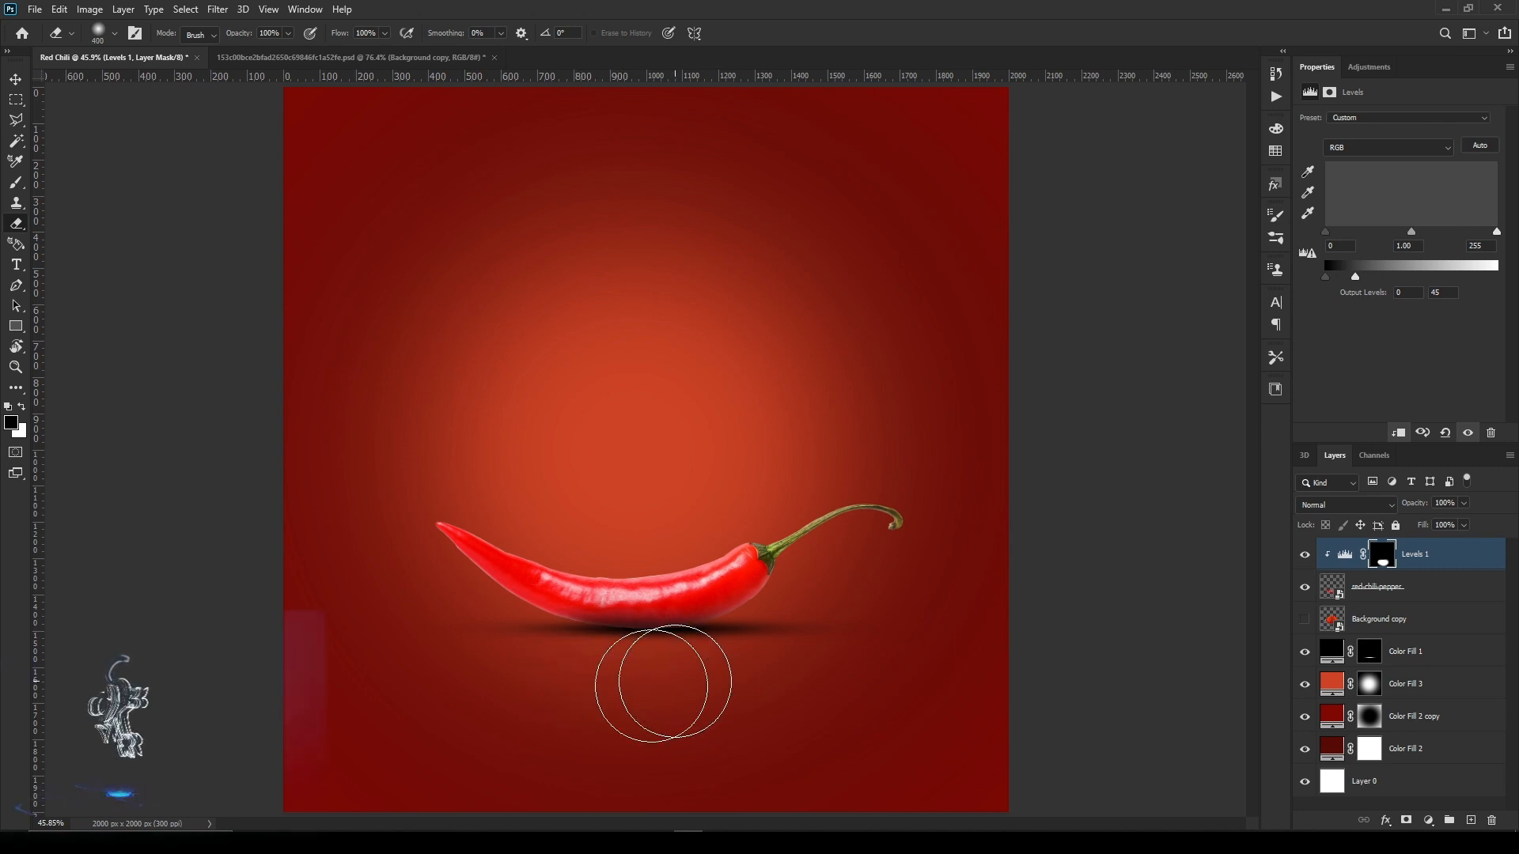
{"action": "key", "text": "bracketleft"}
{"action": "key", "text": "bracketleft"}
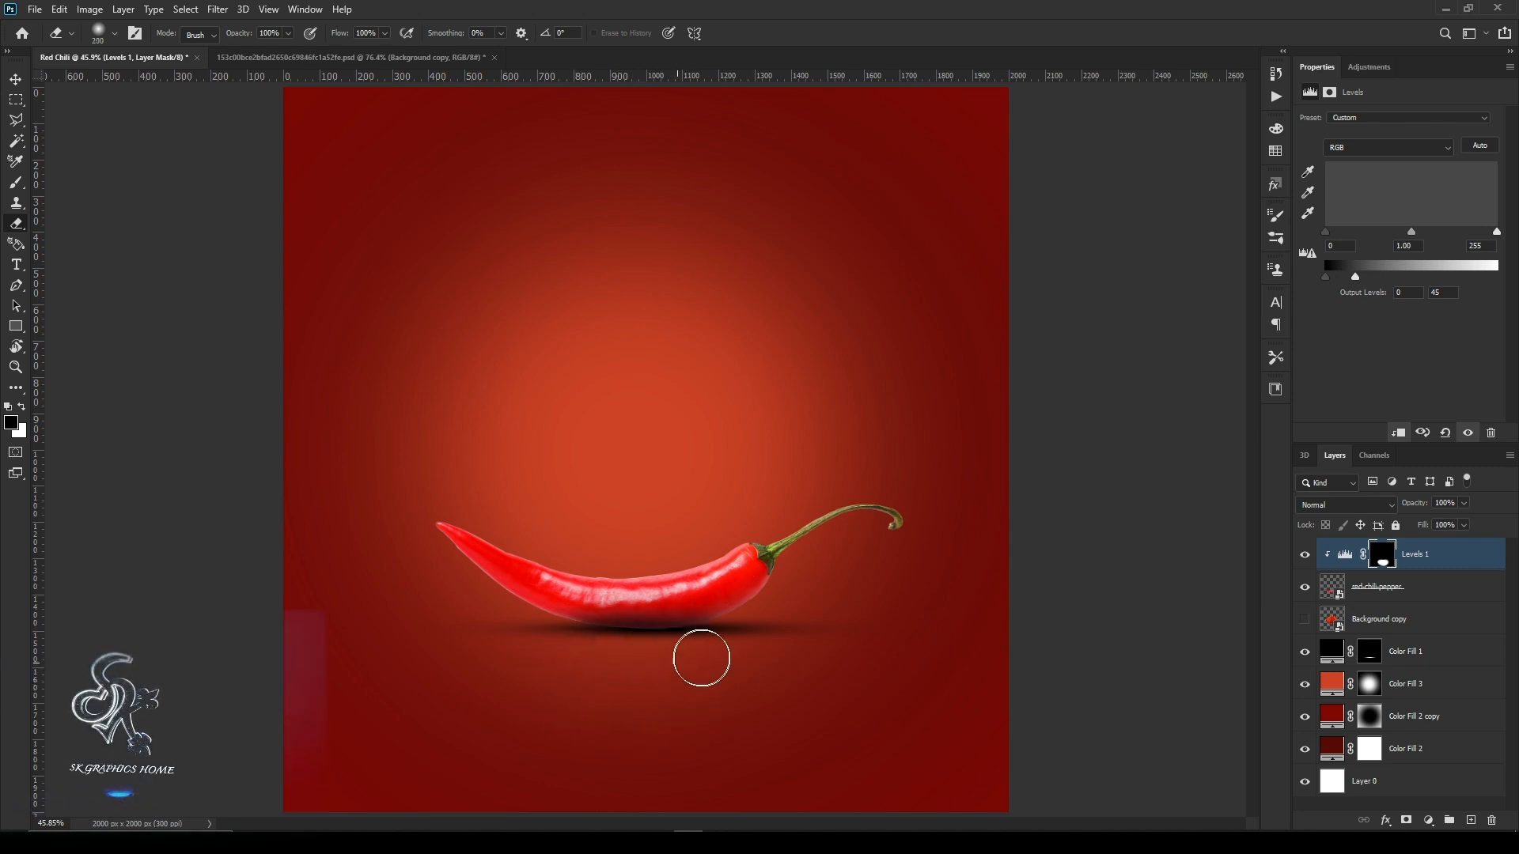
{"action": "key", "text": "bracketright"}
{"action": "key", "text": "bracketright"}
{"action": "key", "text": "bracketright"}
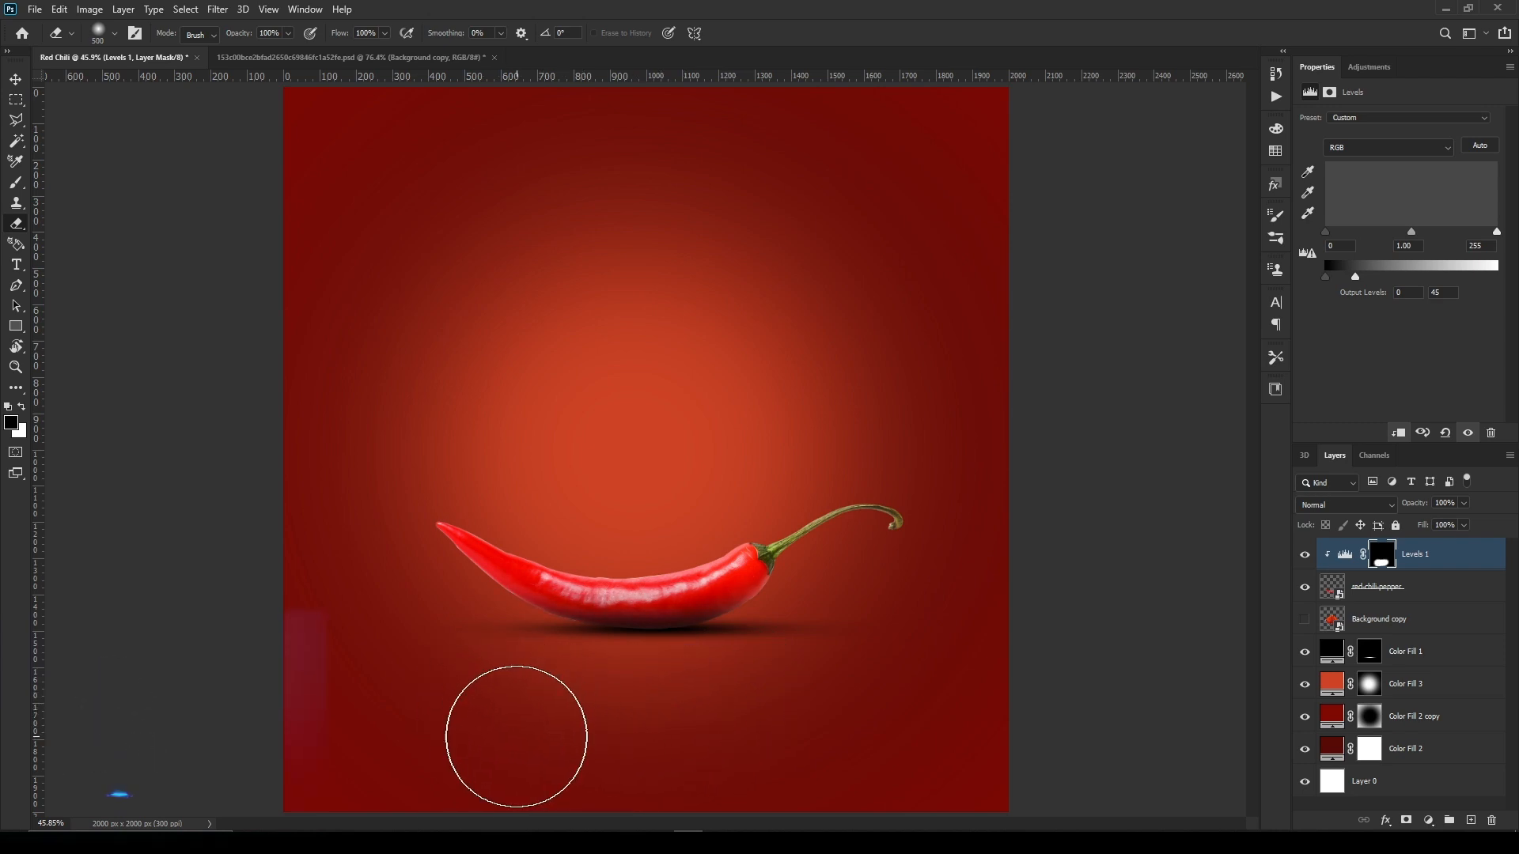
{"action": "key", "text": "bracketright"}
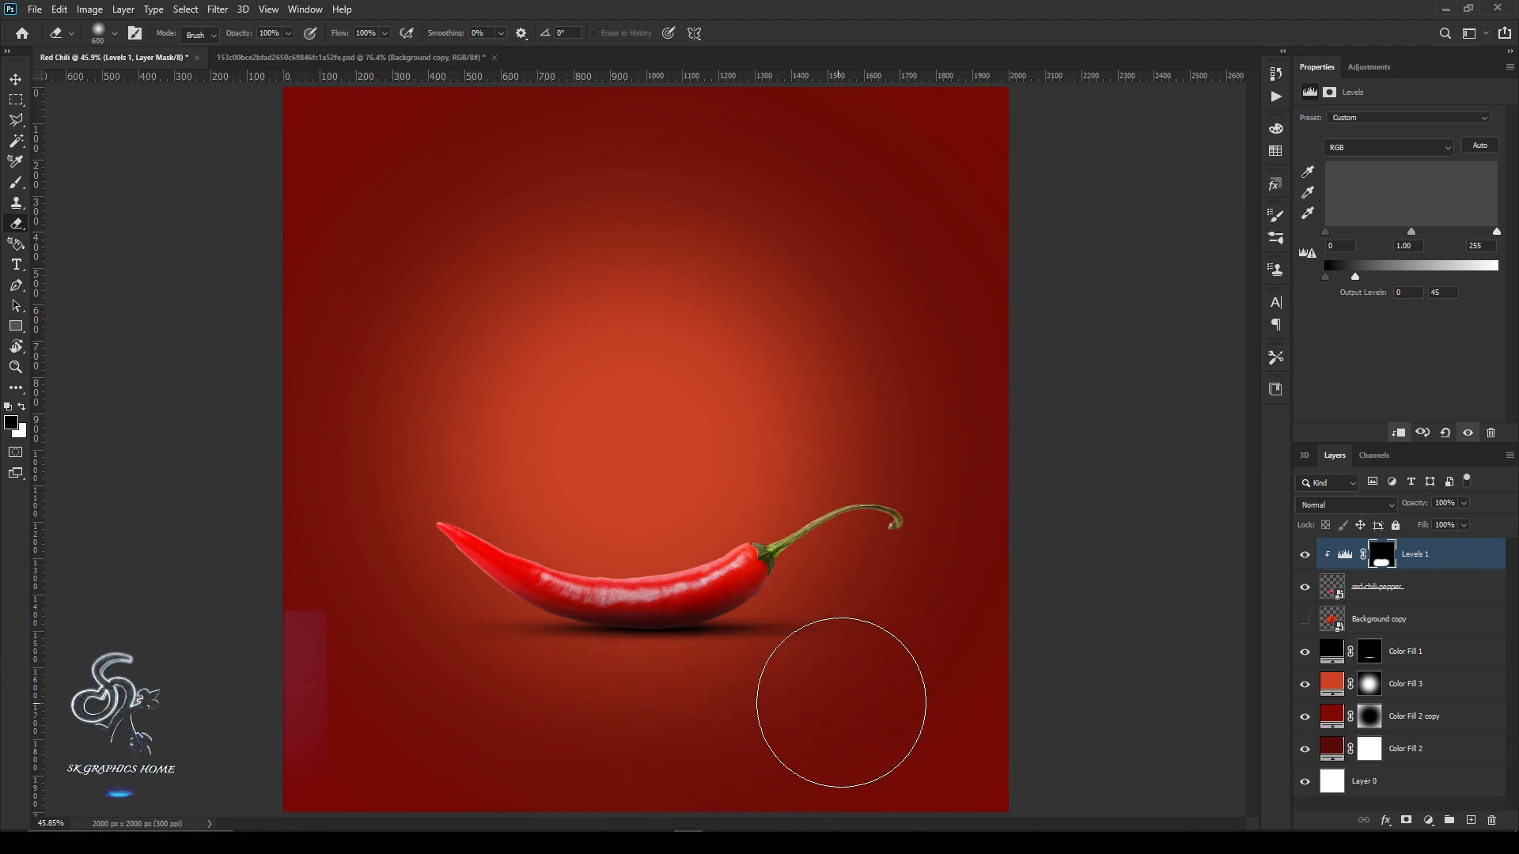
{"action": "key", "text": "ctrl+minus"}
{"action": "key", "text": "bracketright"}
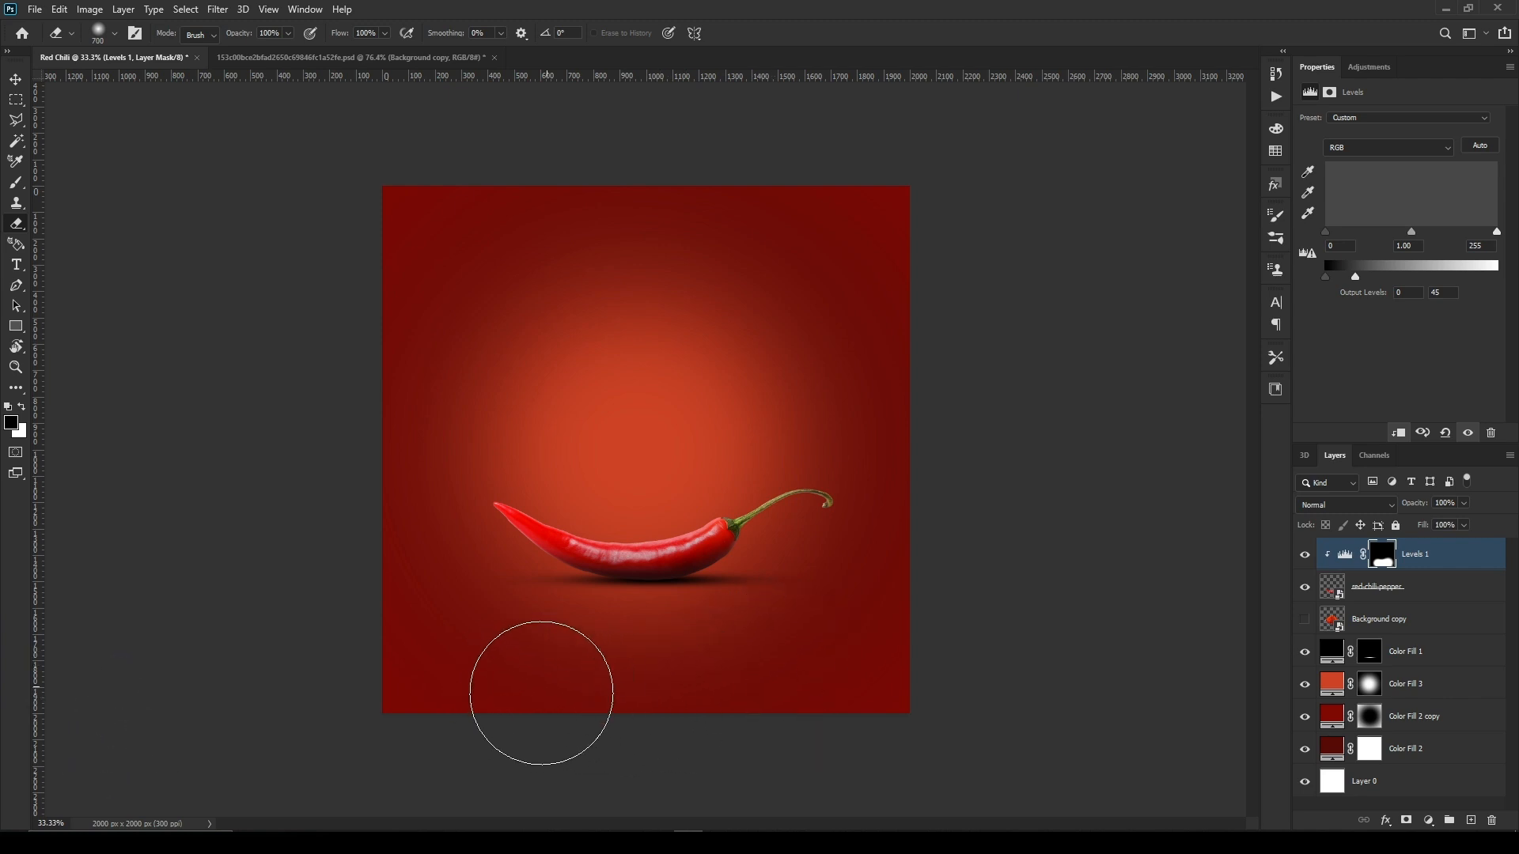
Rasterize the red-chili-pepper smart object layer.
{"action": "key", "text": "ctrl+plus"}
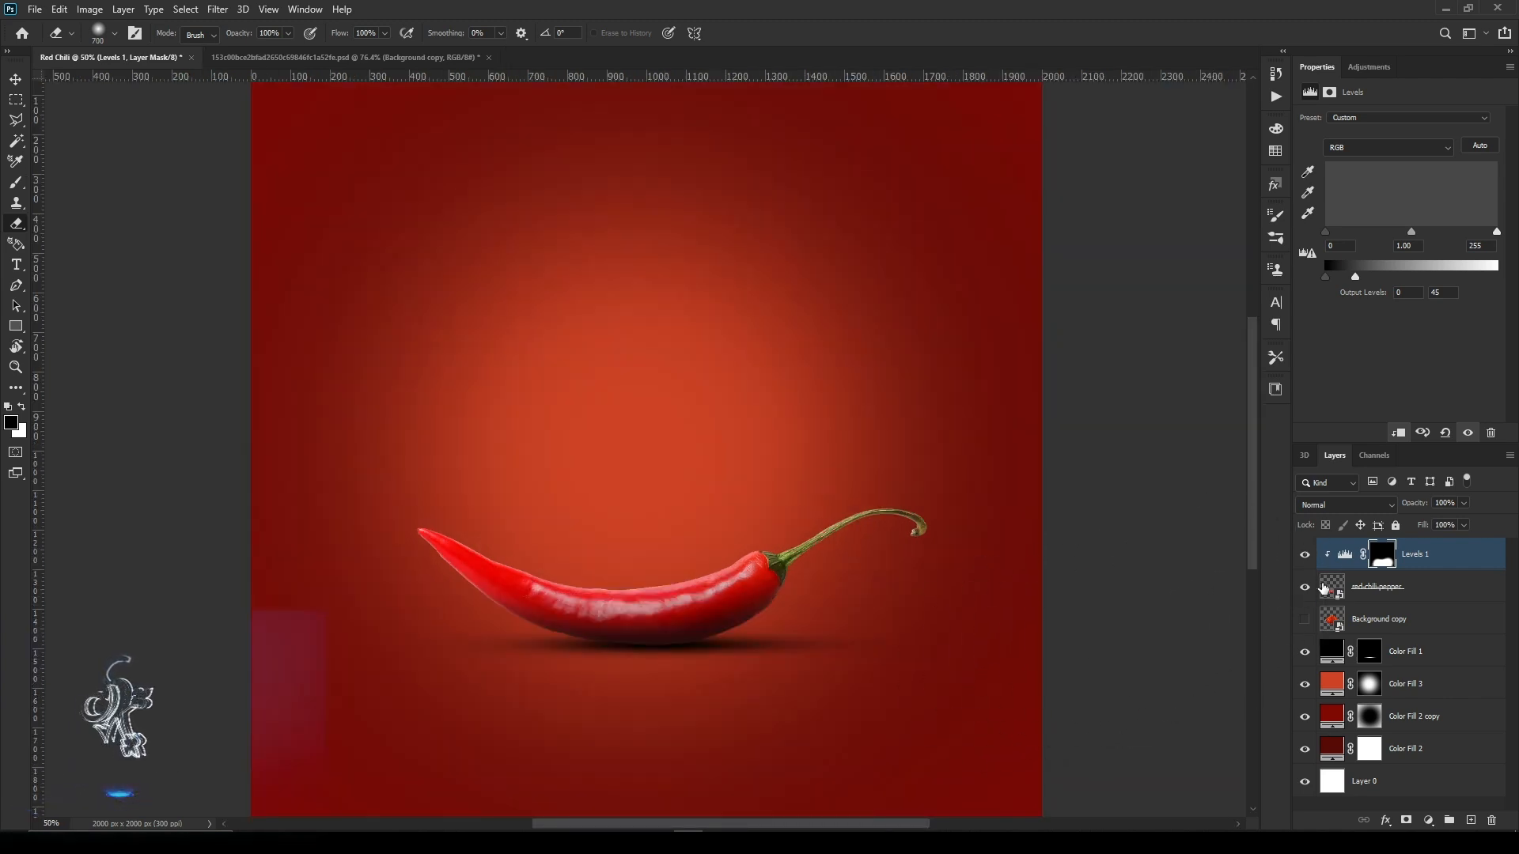
{"action": "left_click", "coordinate": [1344, 593]}
{"action": "right_click", "coordinate": [1479, 598]}
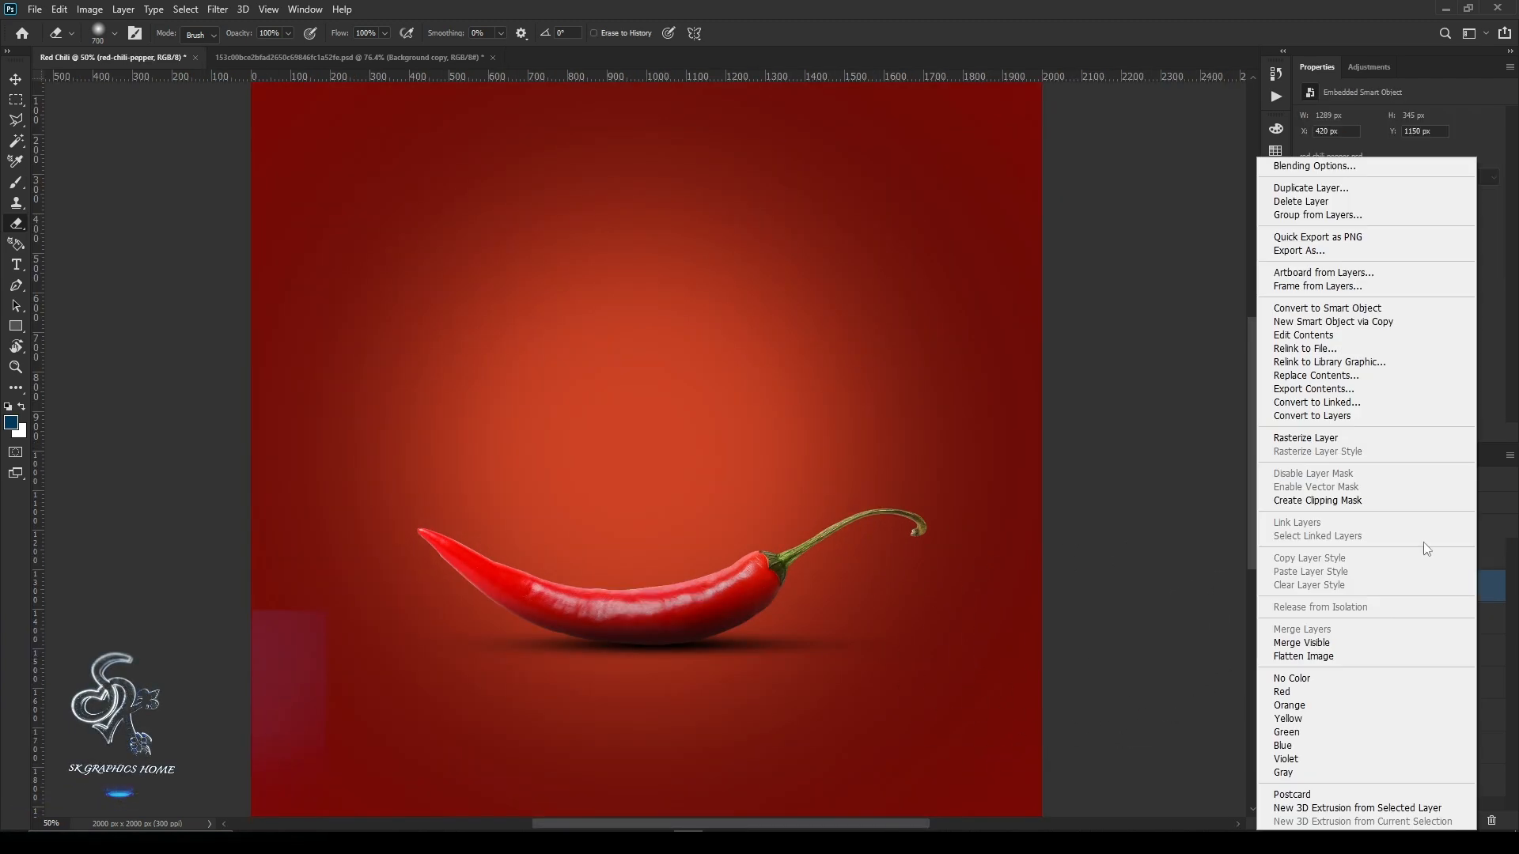
{"action": "left_click", "coordinate": [1350, 440]}
Trim the pepper's edge fringe by loading its outline as a selection, inverting it, expanding it by 1 pixel and deleting the selected pixels.
{"action": "left_click", "coordinate": [1331, 589], "text": "ctrl"}
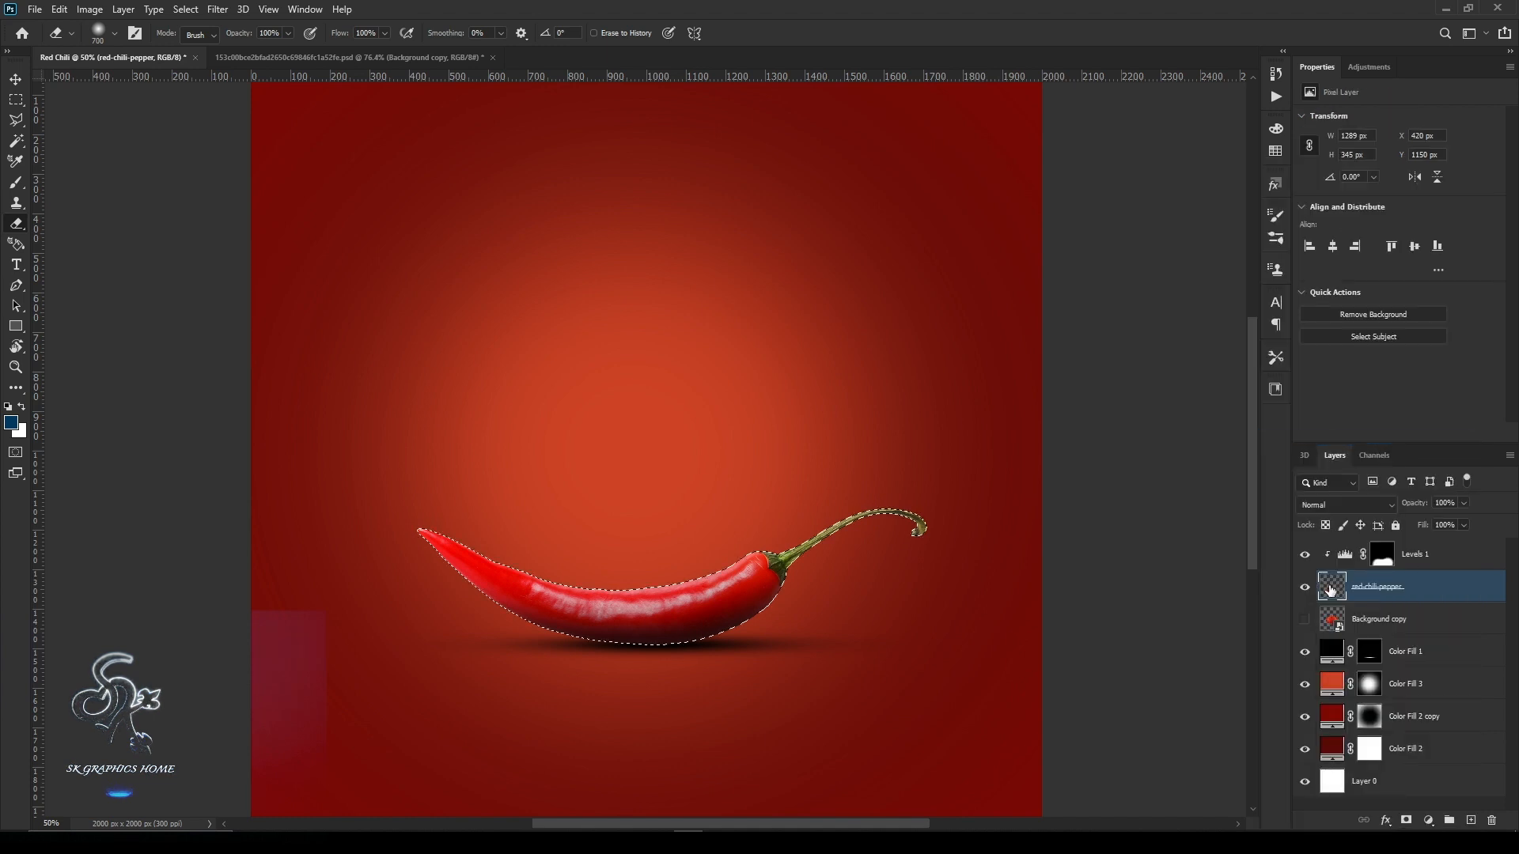
{"action": "key", "text": "alt+s"}
{"action": "key", "text": "i"}
{"action": "key", "text": "shift+F6"}
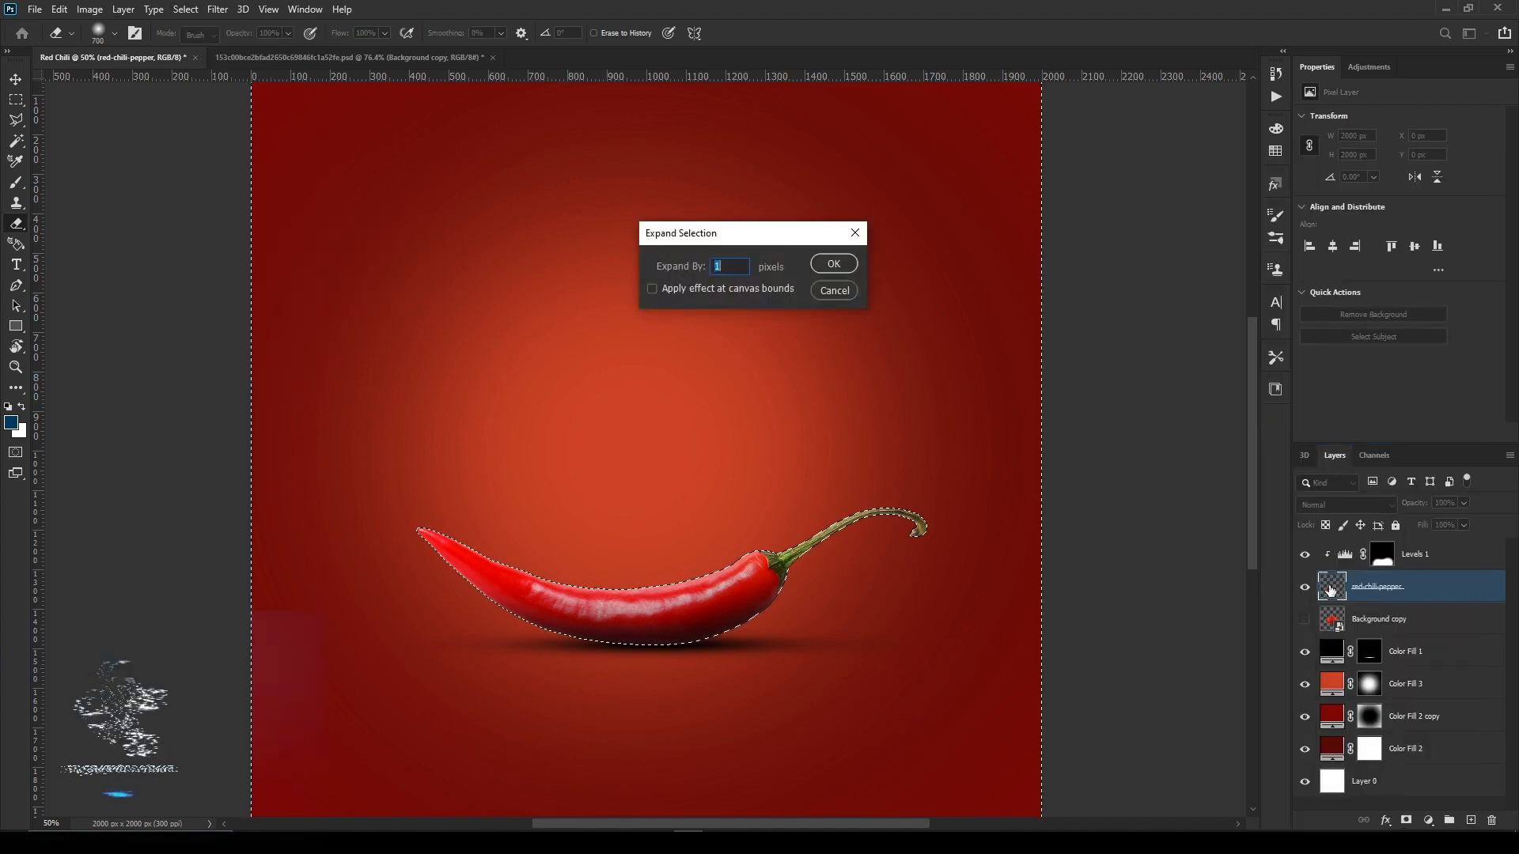
{"action": "key", "text": "Return"}
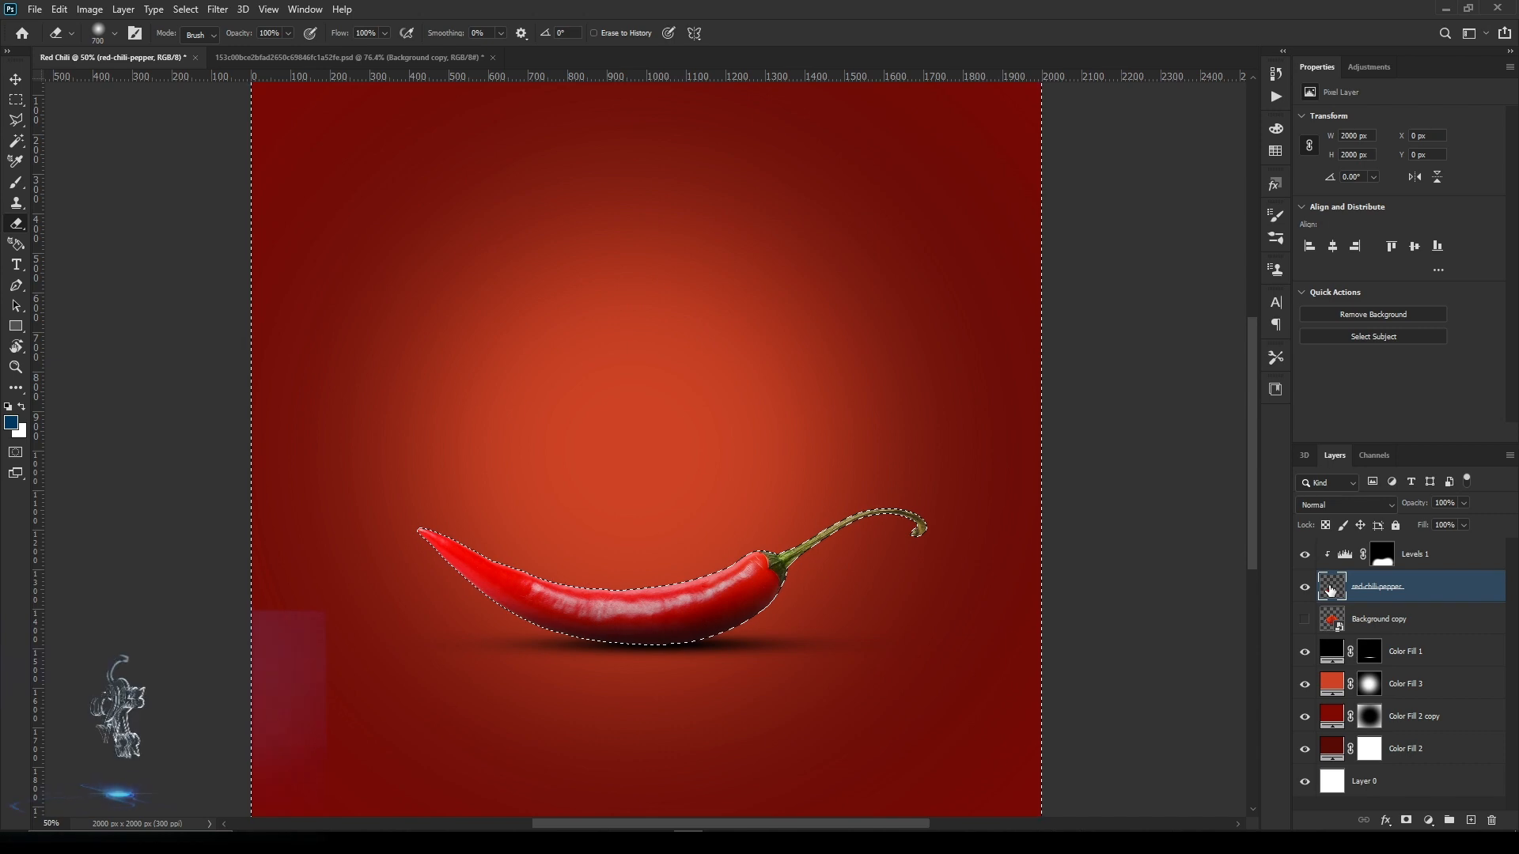
{"action": "key", "text": "ctrl+d"}
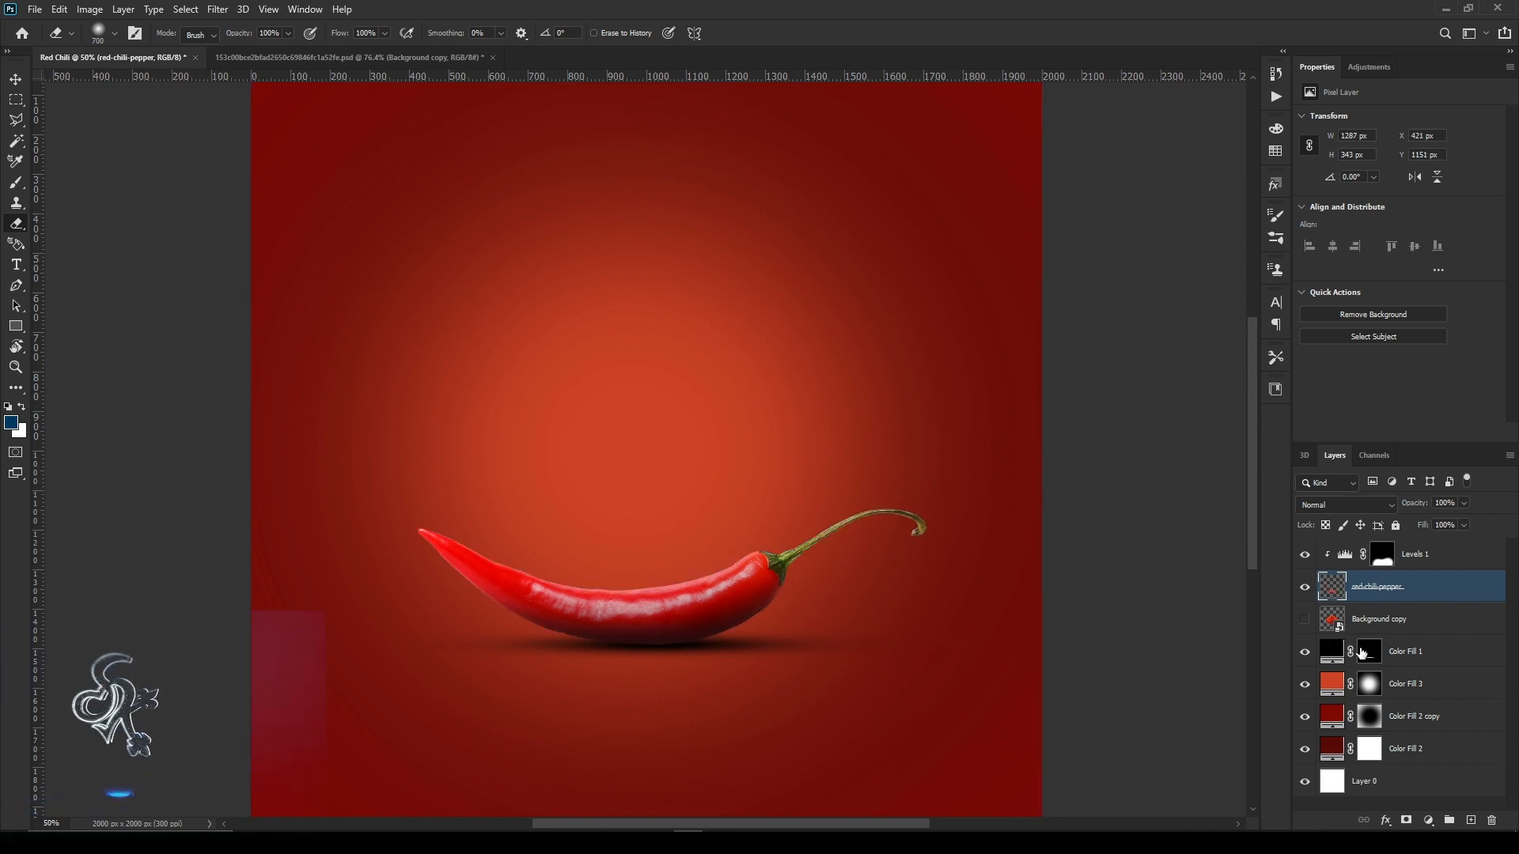
Convert the rasterized red-chili-pepper layer back to a smart object.
{"action": "left_click", "coordinate": [1382, 561]}
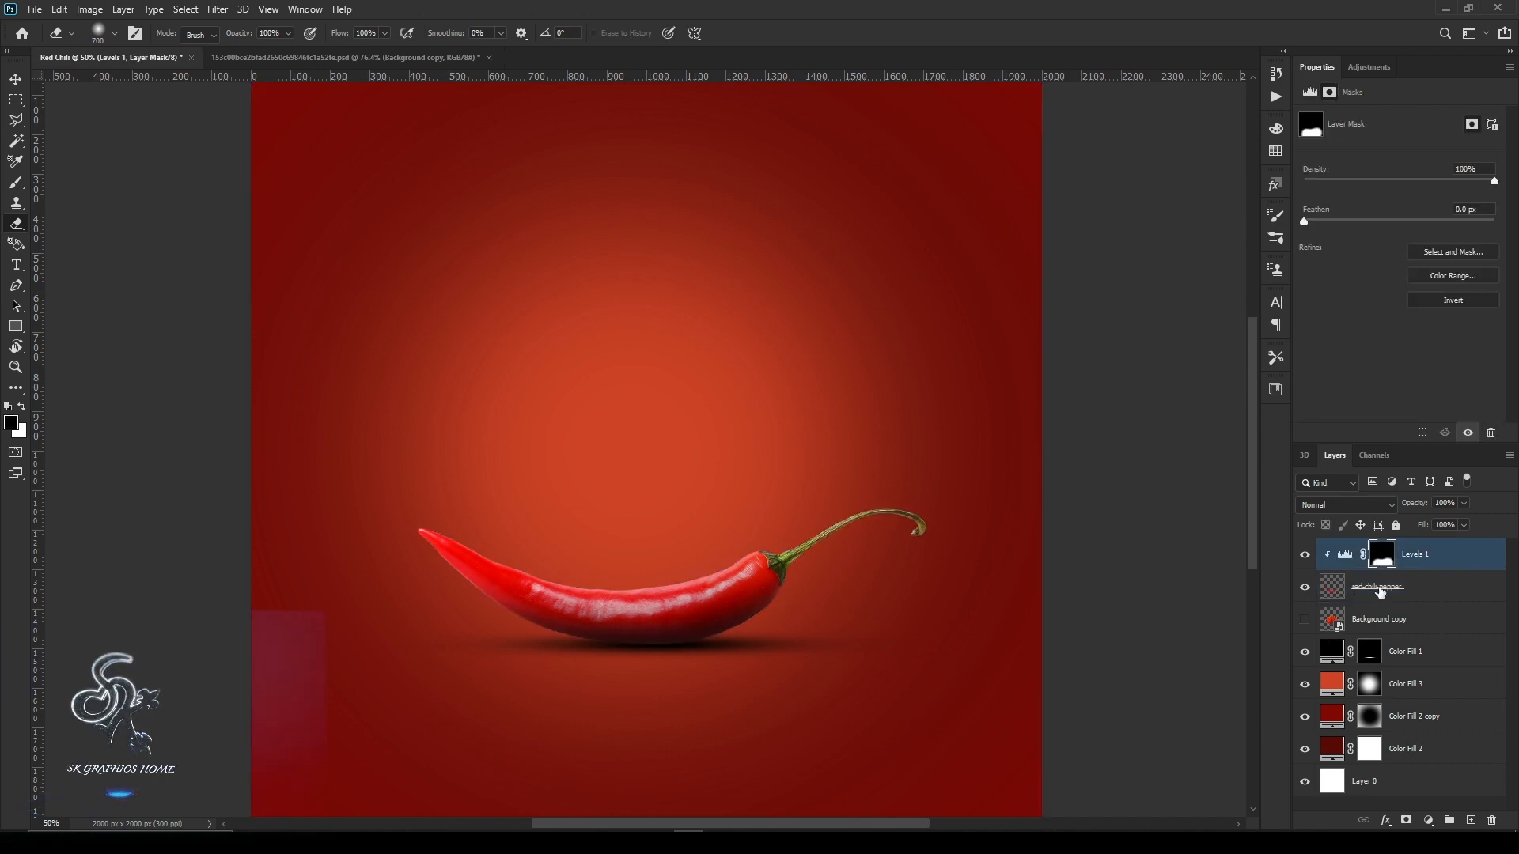
{"action": "right_click", "coordinate": [1437, 595]}
{"action": "left_click", "coordinate": [1347, 382]}
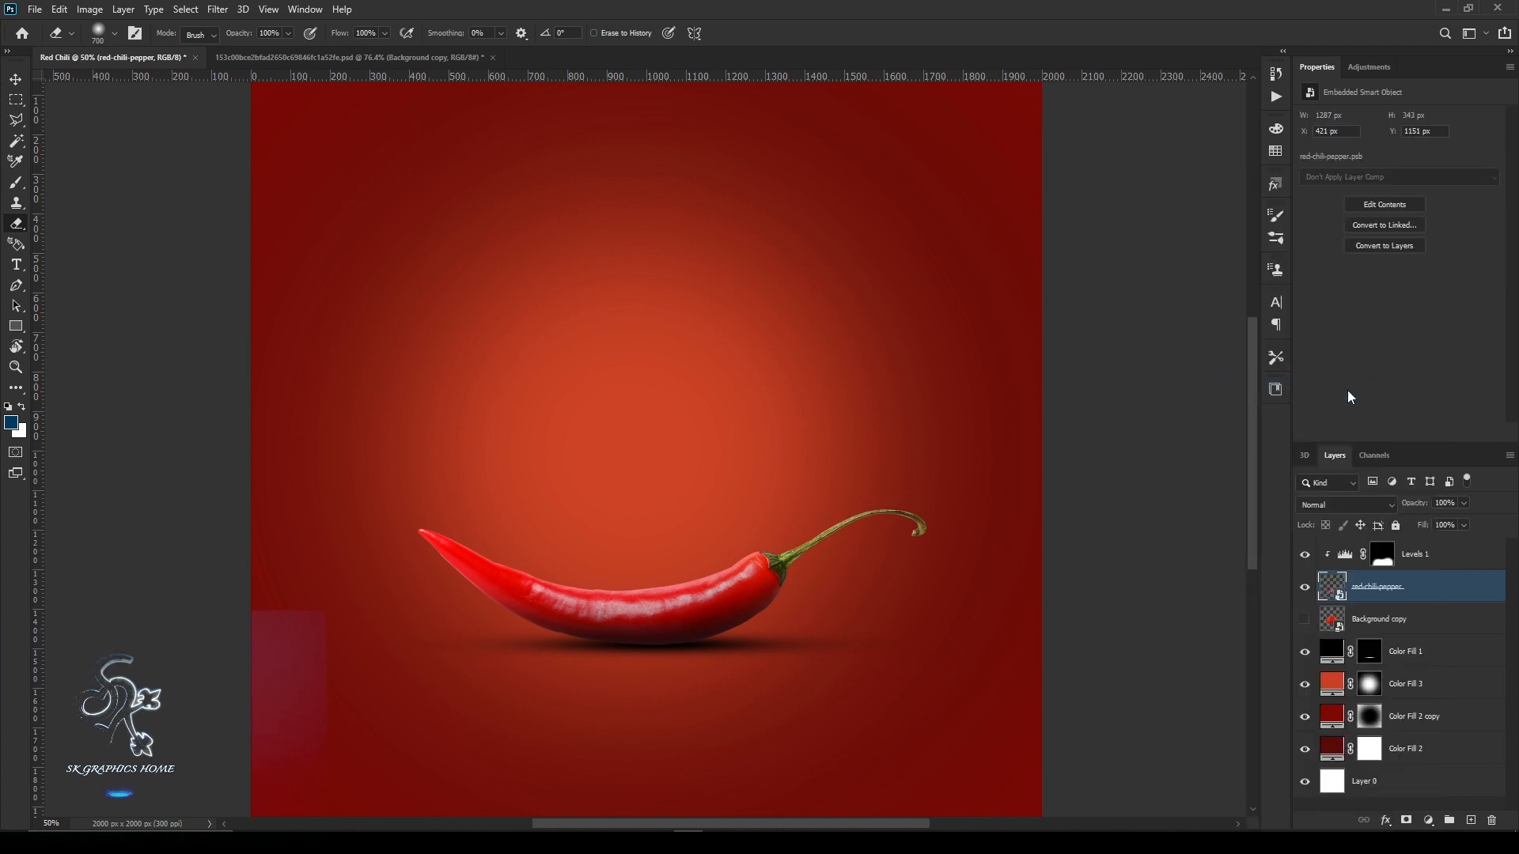
Refine the Levels mask with a smaller soft eraser, swapping the colors to clear the darkening from the pepper's upper side.
{"action": "left_click", "coordinate": [1382, 554]}
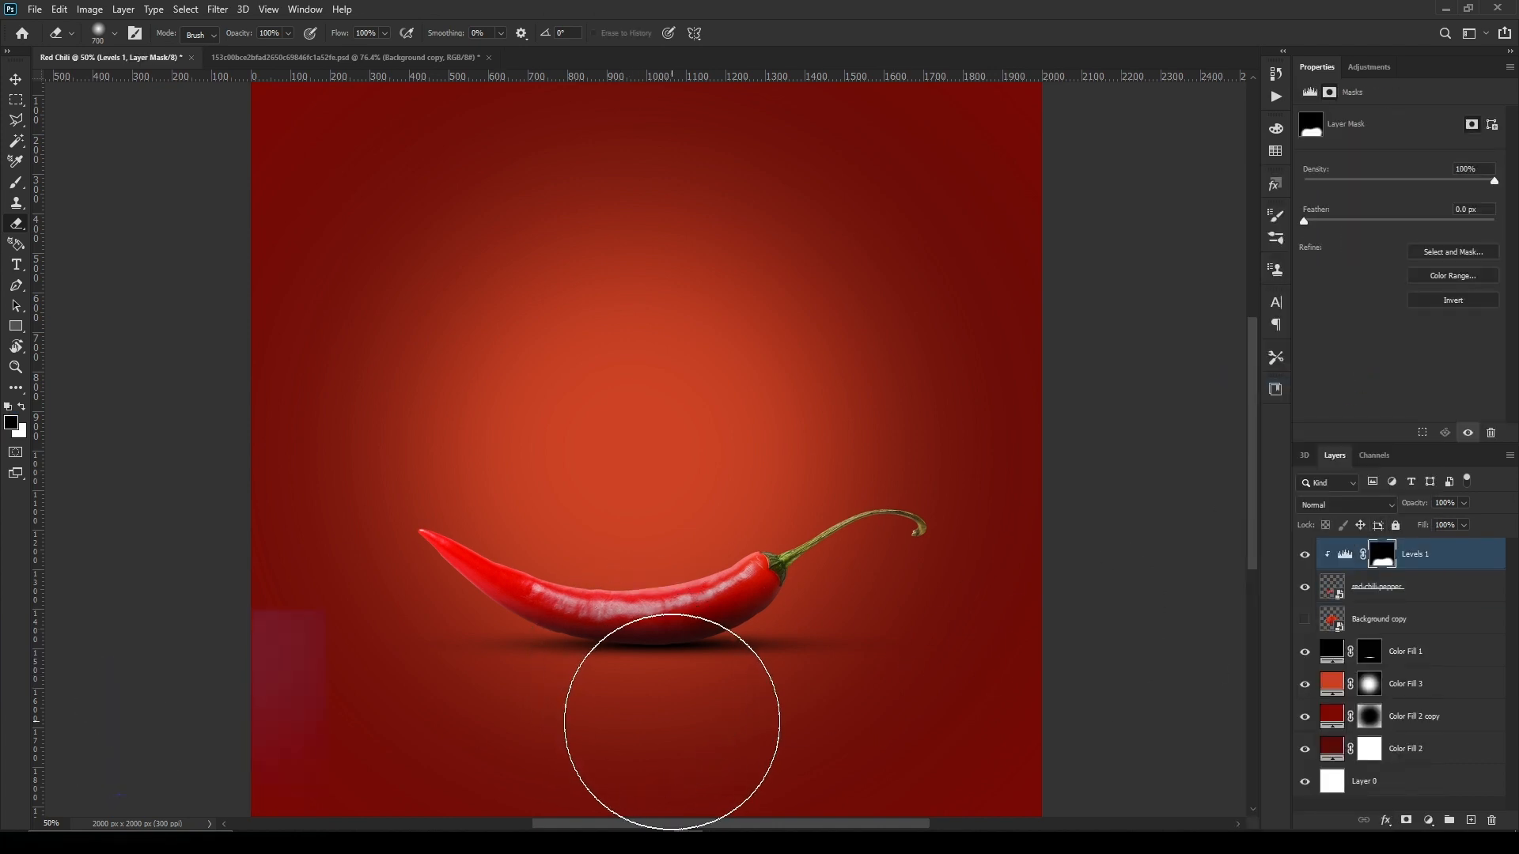
{"action": "key", "text": "bracketleft"}
{"action": "key", "text": "bracketleft"}
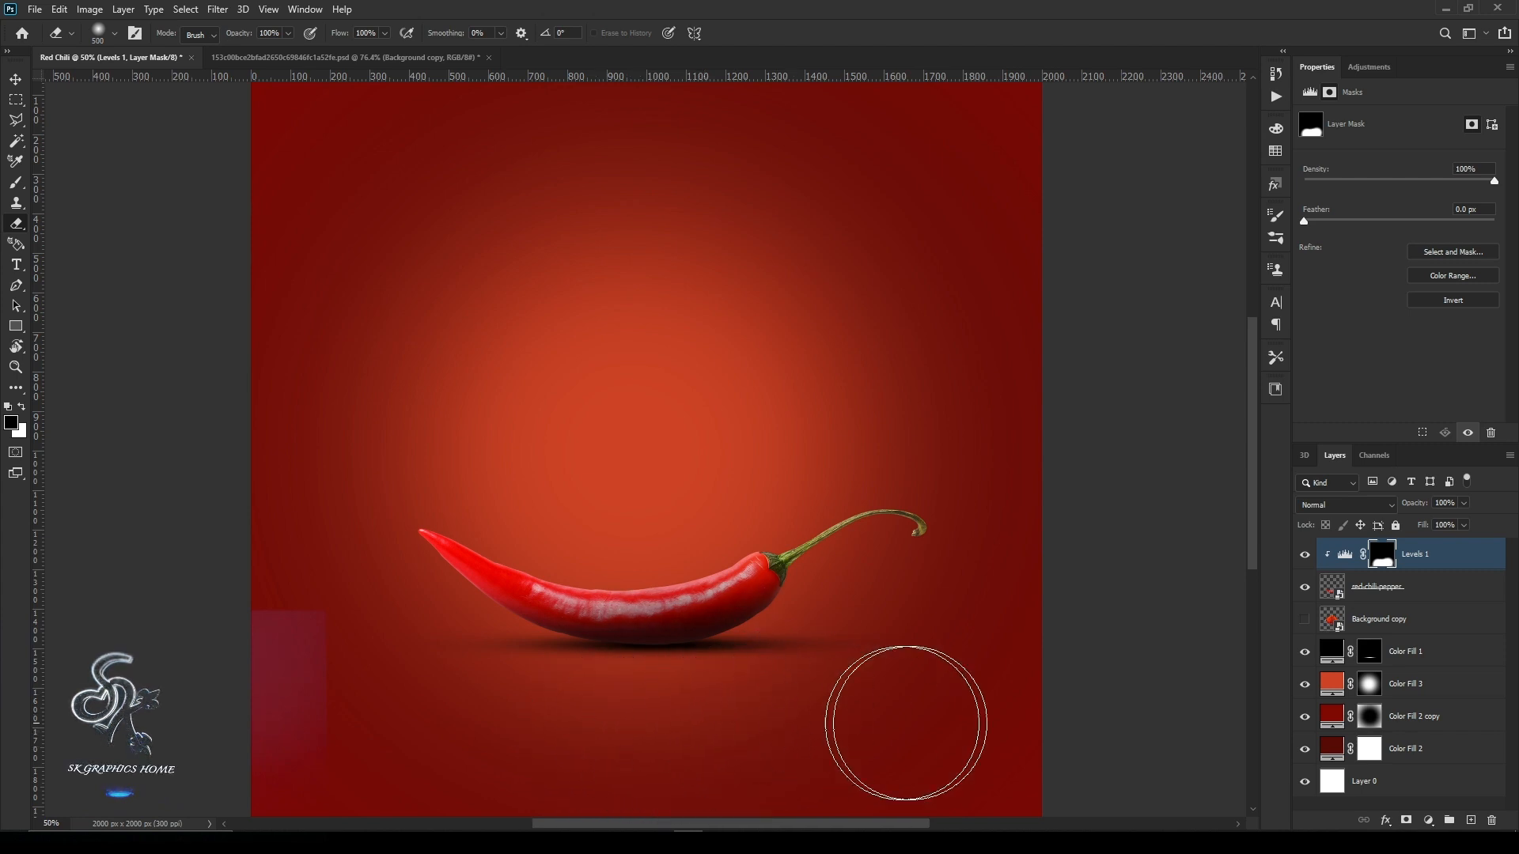
{"action": "key", "text": "ctrl+minus"}
{"action": "key", "text": "x"}
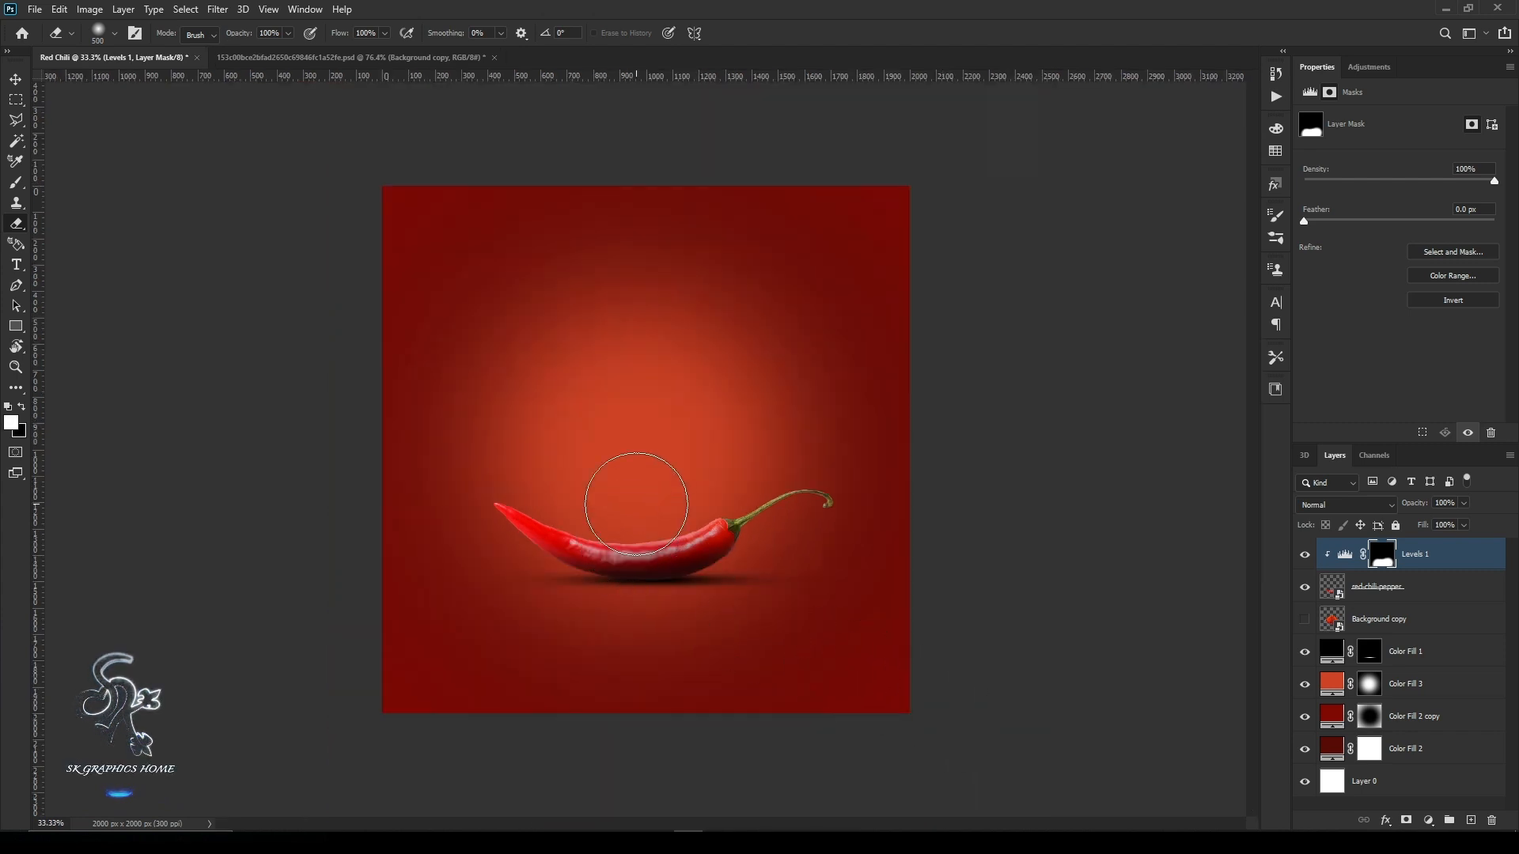
{"action": "key", "text": "bracketleft"}
{"action": "key", "text": "bracketleft"}
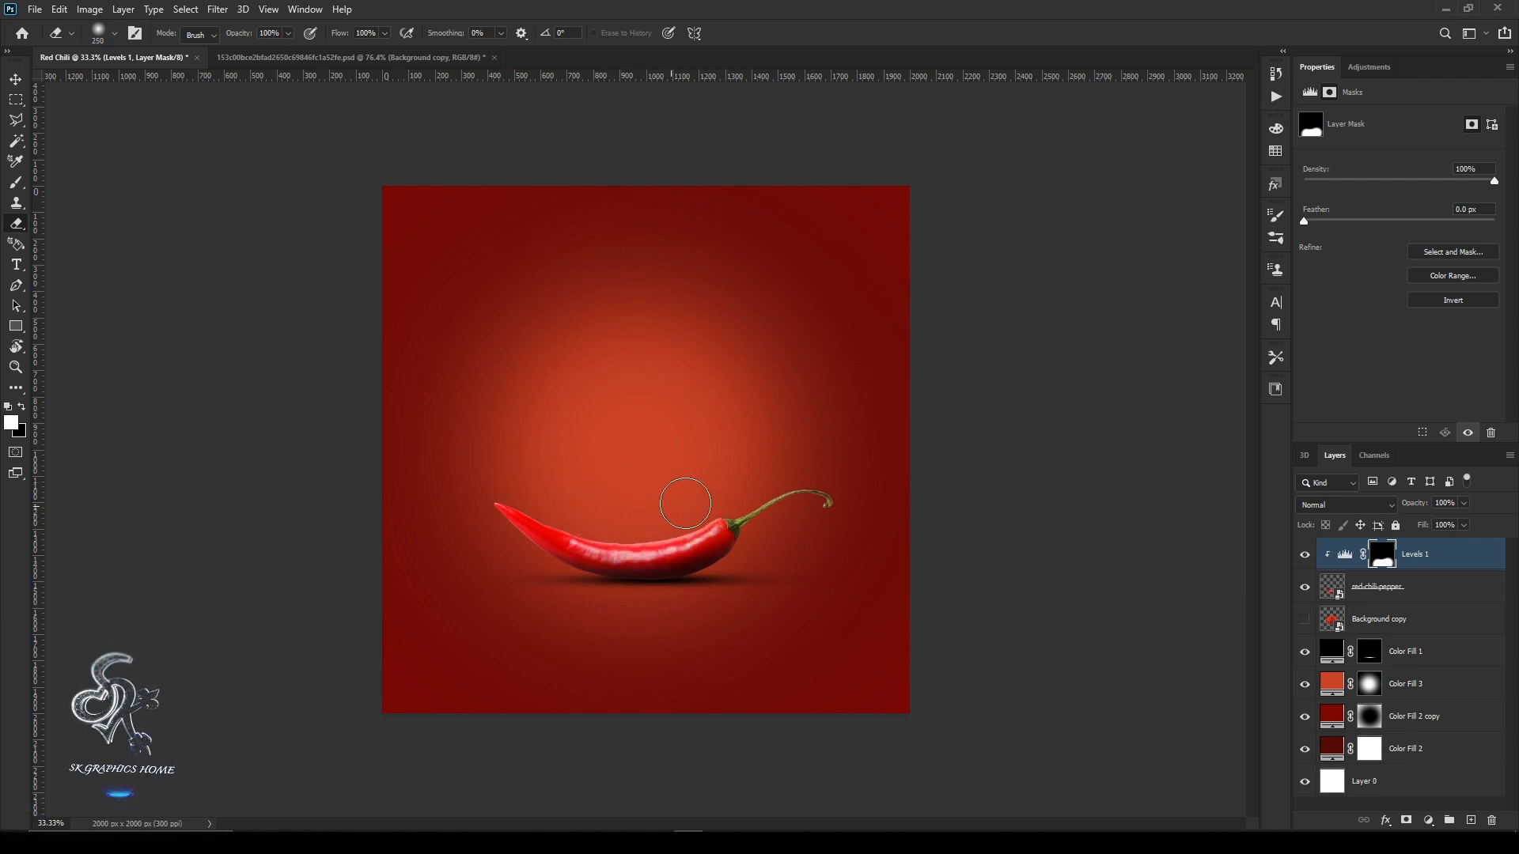
{"action": "scroll", "coordinate": [668, 507], "scroll_direction": "up", "scroll_amount": 1}
{"action": "scroll", "coordinate": [679, 484], "scroll_direction": "down", "scroll_amount": 1}
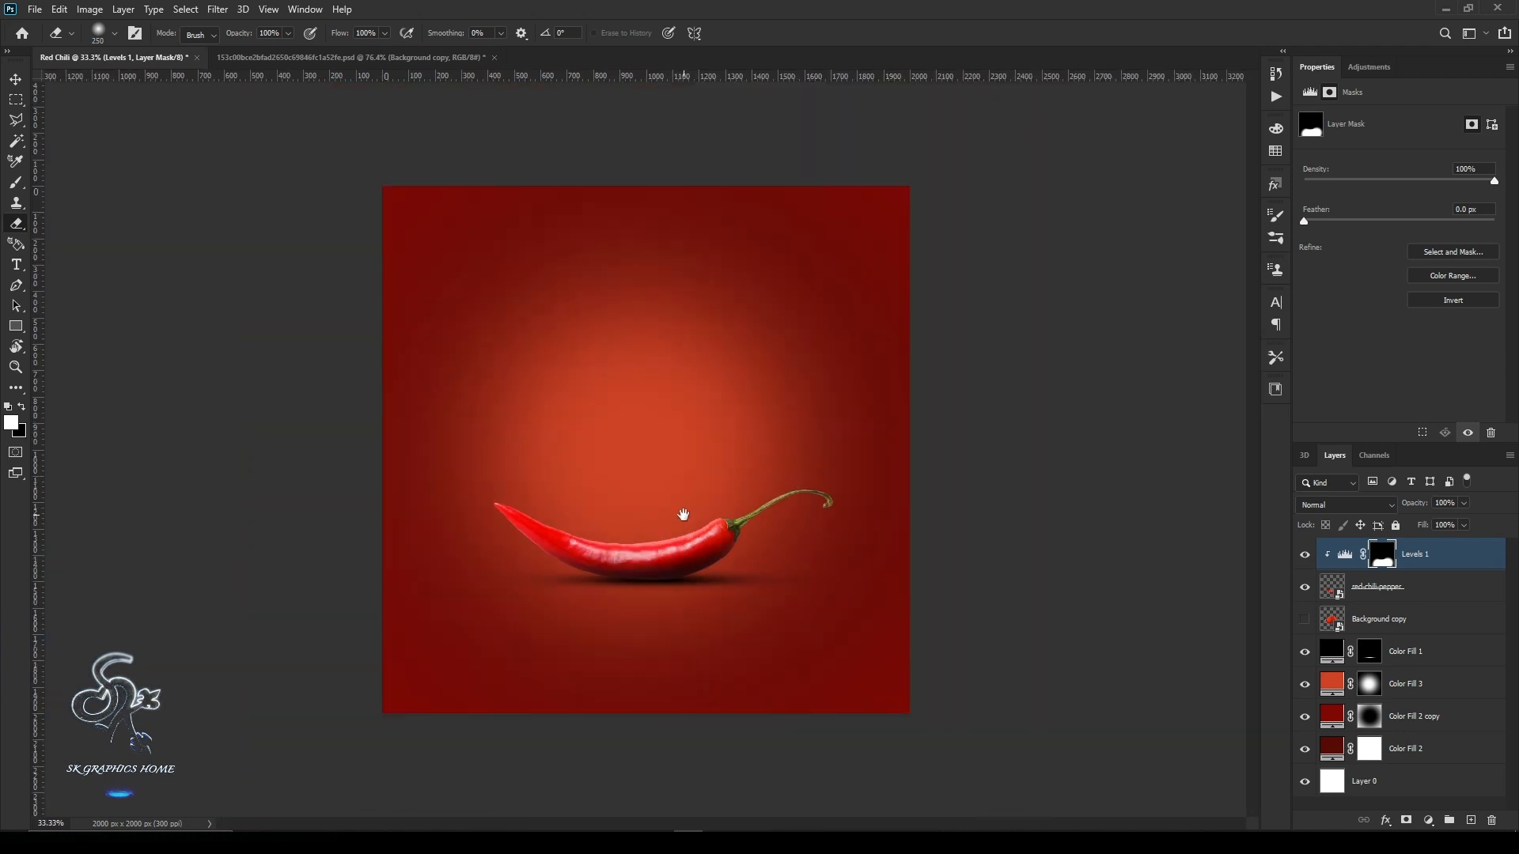
{"action": "scroll", "coordinate": [684, 523], "scroll_direction": "up", "scroll_amount": 1}
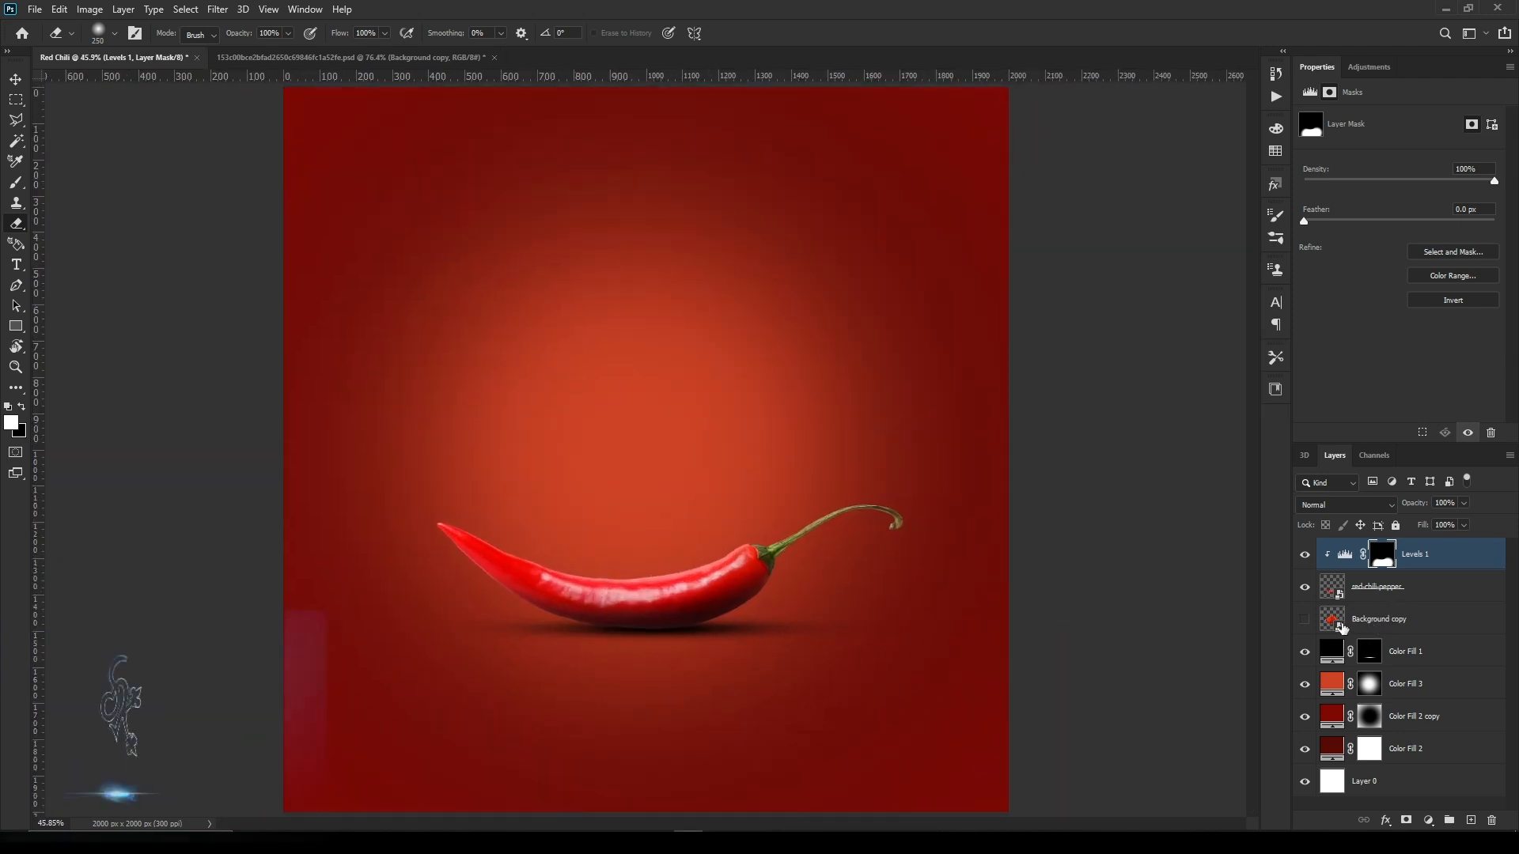
Create a video timeline and place the fire_-_21531 (720p) clip across the full canvas width.
{"action": "left_click", "coordinate": [309, 10]}
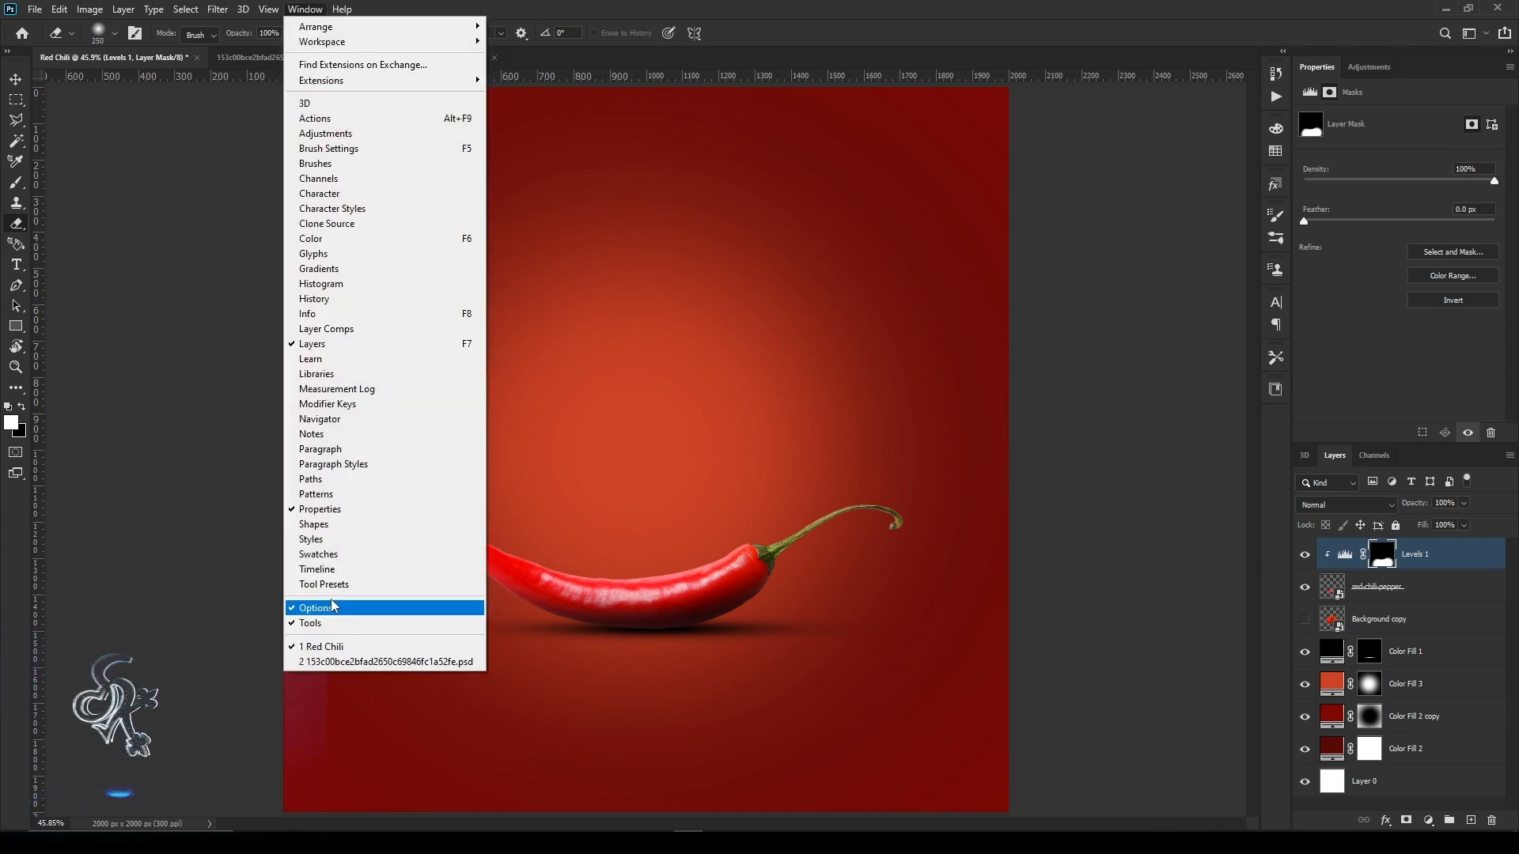
{"action": "left_click", "coordinate": [317, 569]}
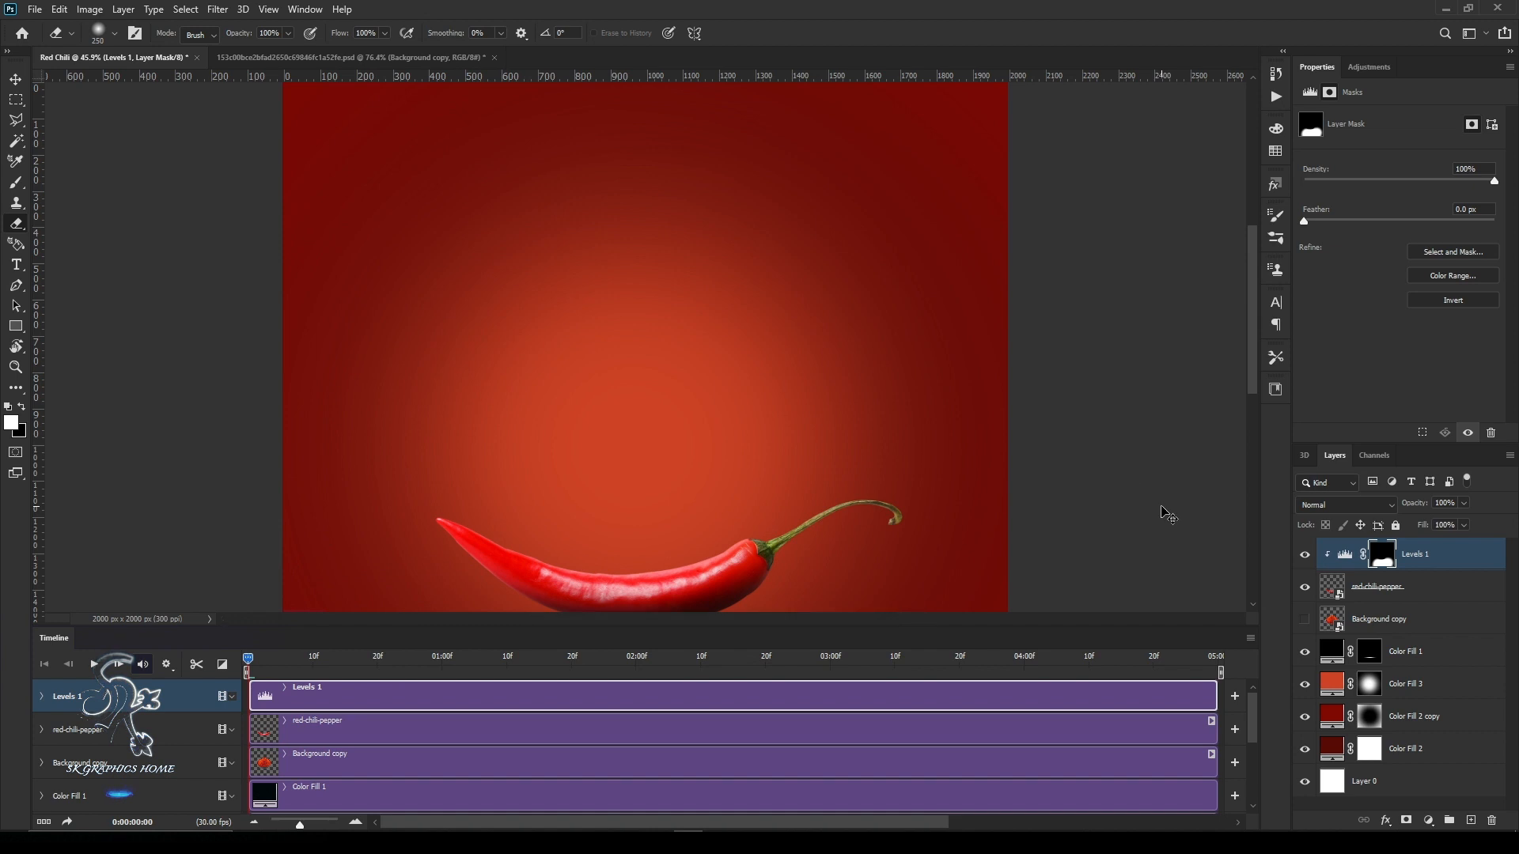
{"action": "scroll", "coordinate": [1161, 509], "scroll_direction": "down", "scroll_amount": 1}
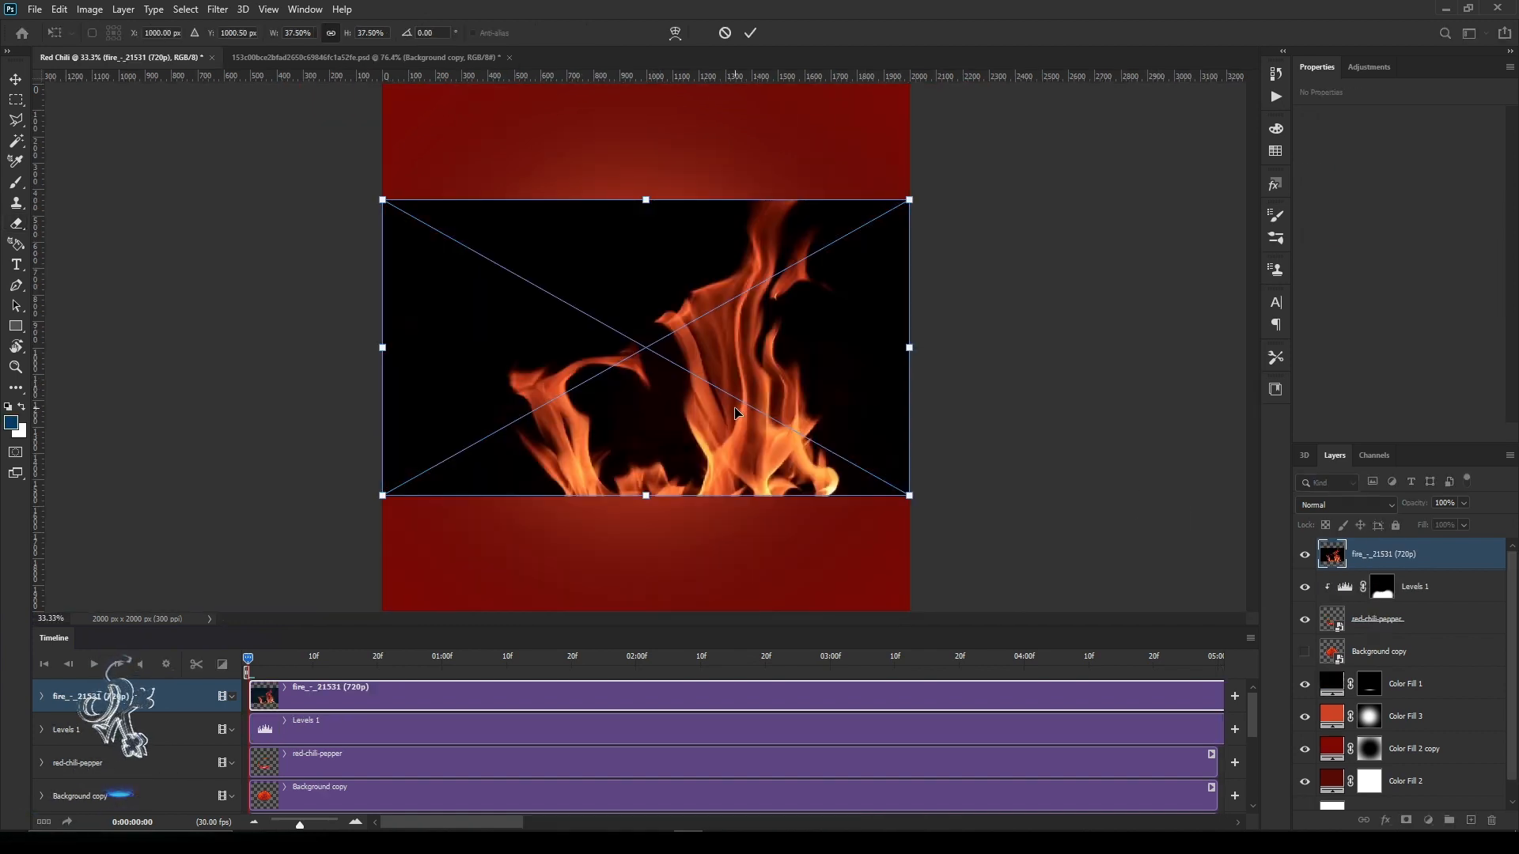
{"action": "key", "text": "e"}
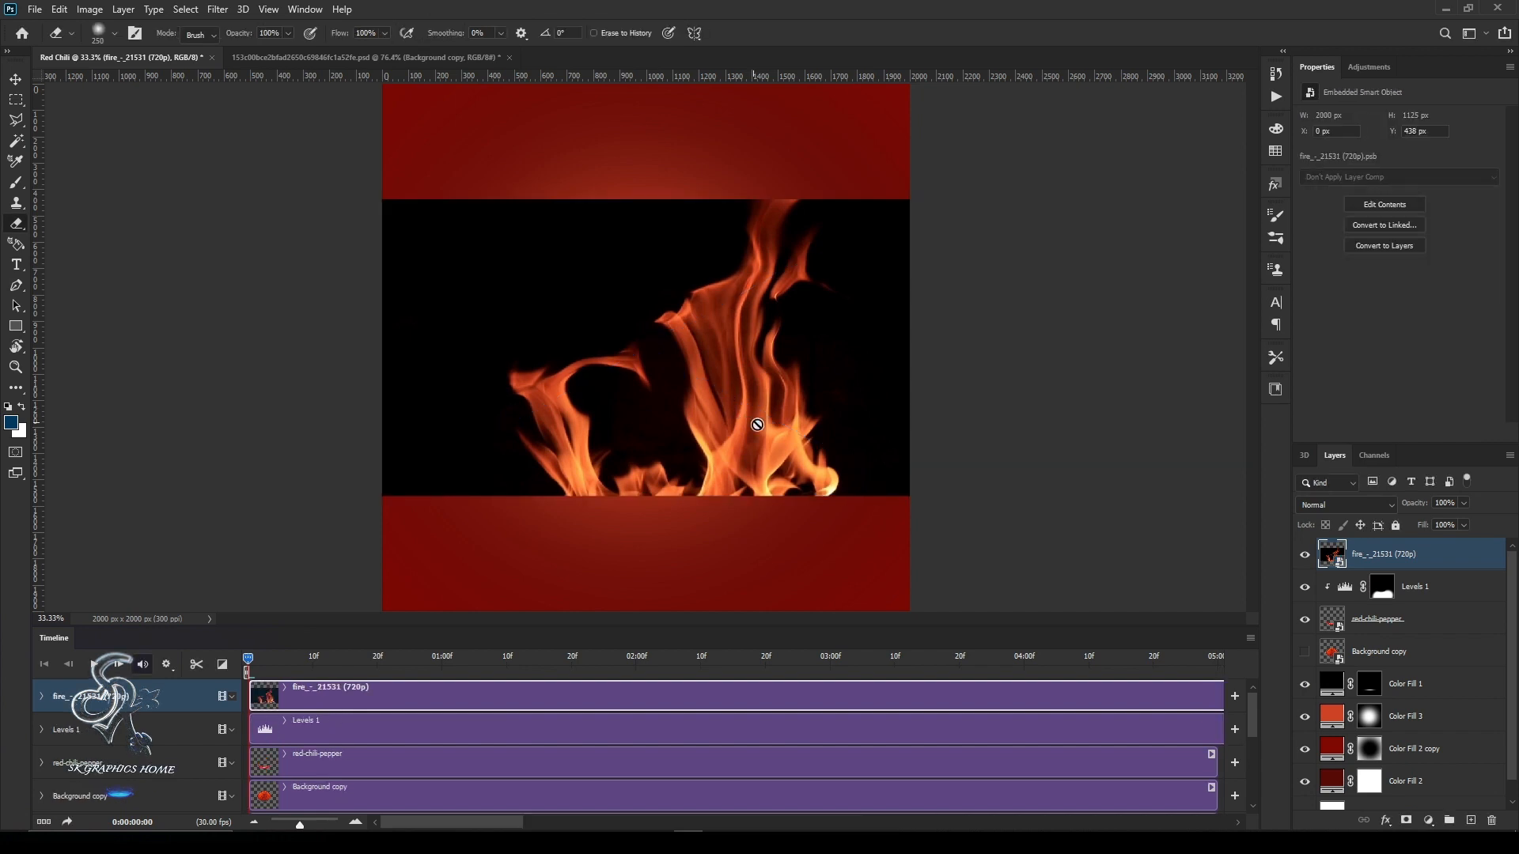
Set the fire layer's blend mode to Screen and play the timeline to frame 0:00:00:24.
{"action": "left_click", "coordinate": [1337, 513]}
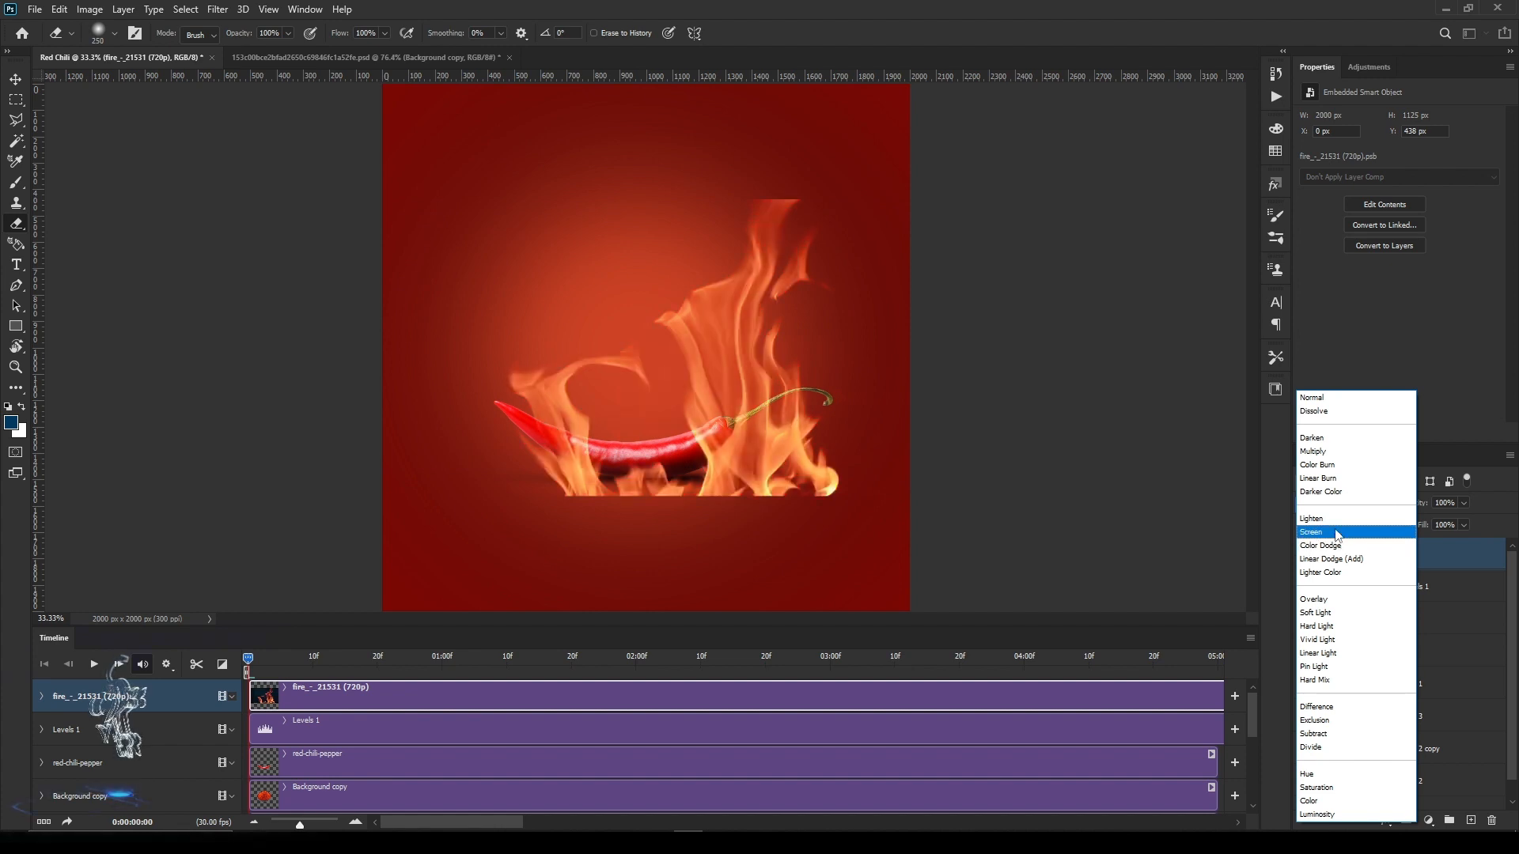
{"action": "left_click", "coordinate": [1337, 532]}
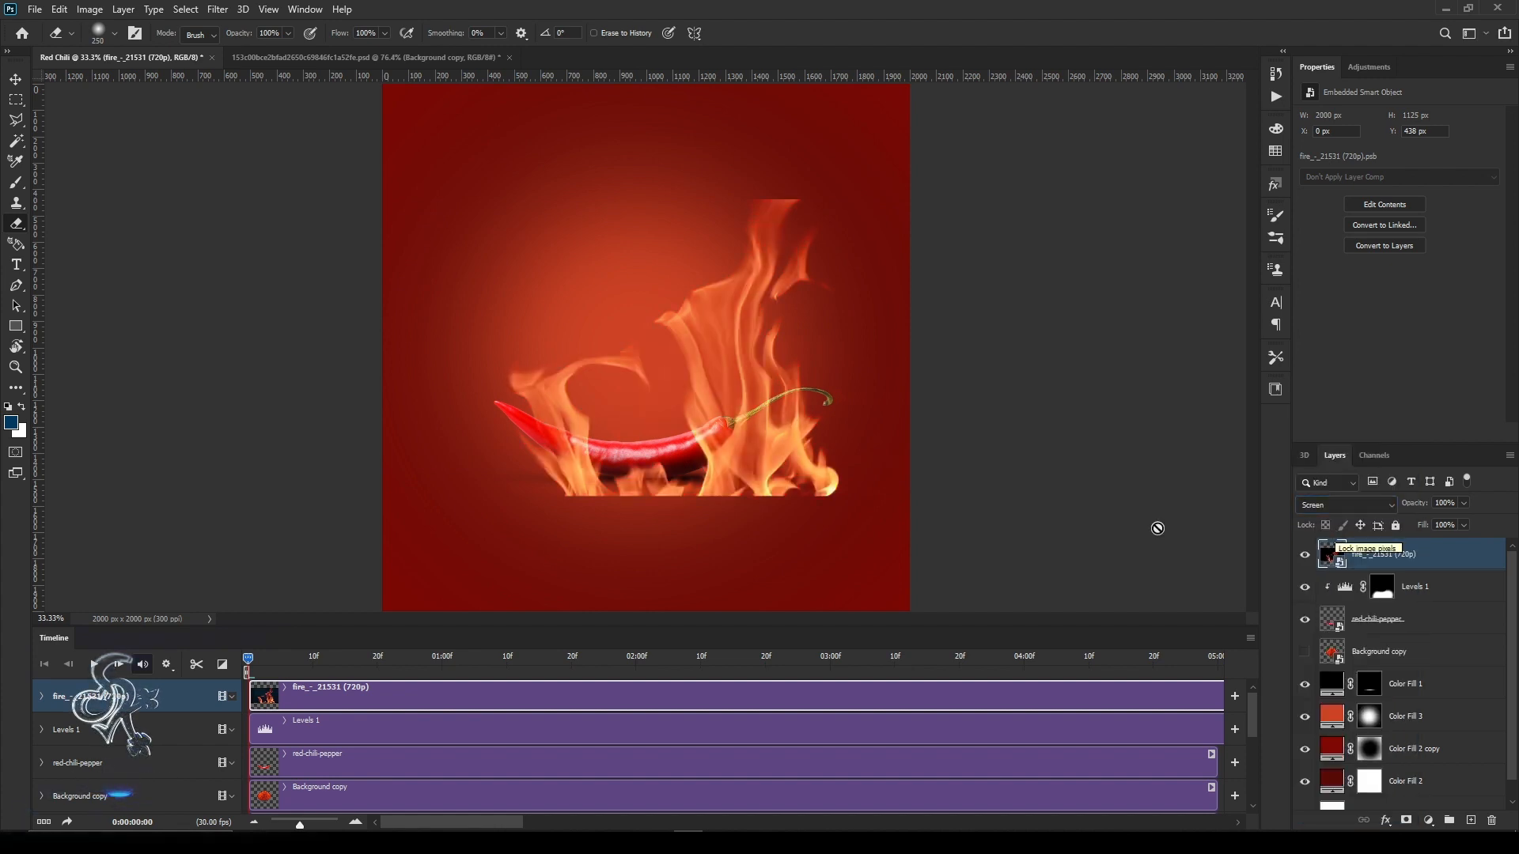
{"action": "key", "text": "space"}
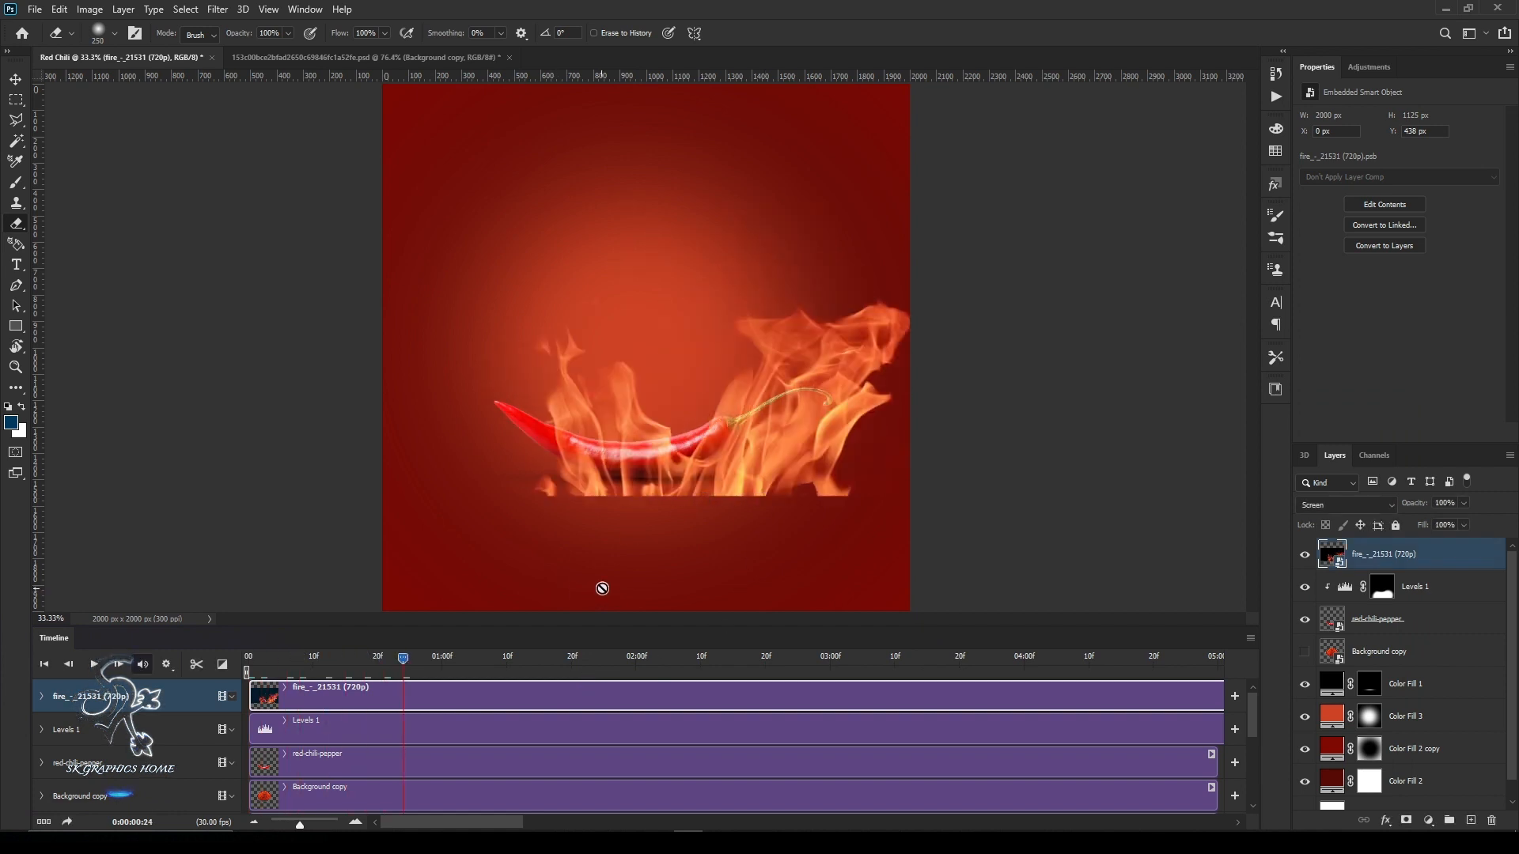
Scale the fire layer to about 24% and position it so the flames rise from the pepper's upper edge.
{"action": "key", "text": "v"}
{"action": "mouse_move", "coordinate": [679, 479]}
{"action": "left_mouse_down"}
{"action": "mouse_move", "coordinate": [644, 416]}
{"action": "mouse_move", "coordinate": [630, 425]}
{"action": "left_mouse_up"}
{"action": "key", "text": "ctrl+t"}
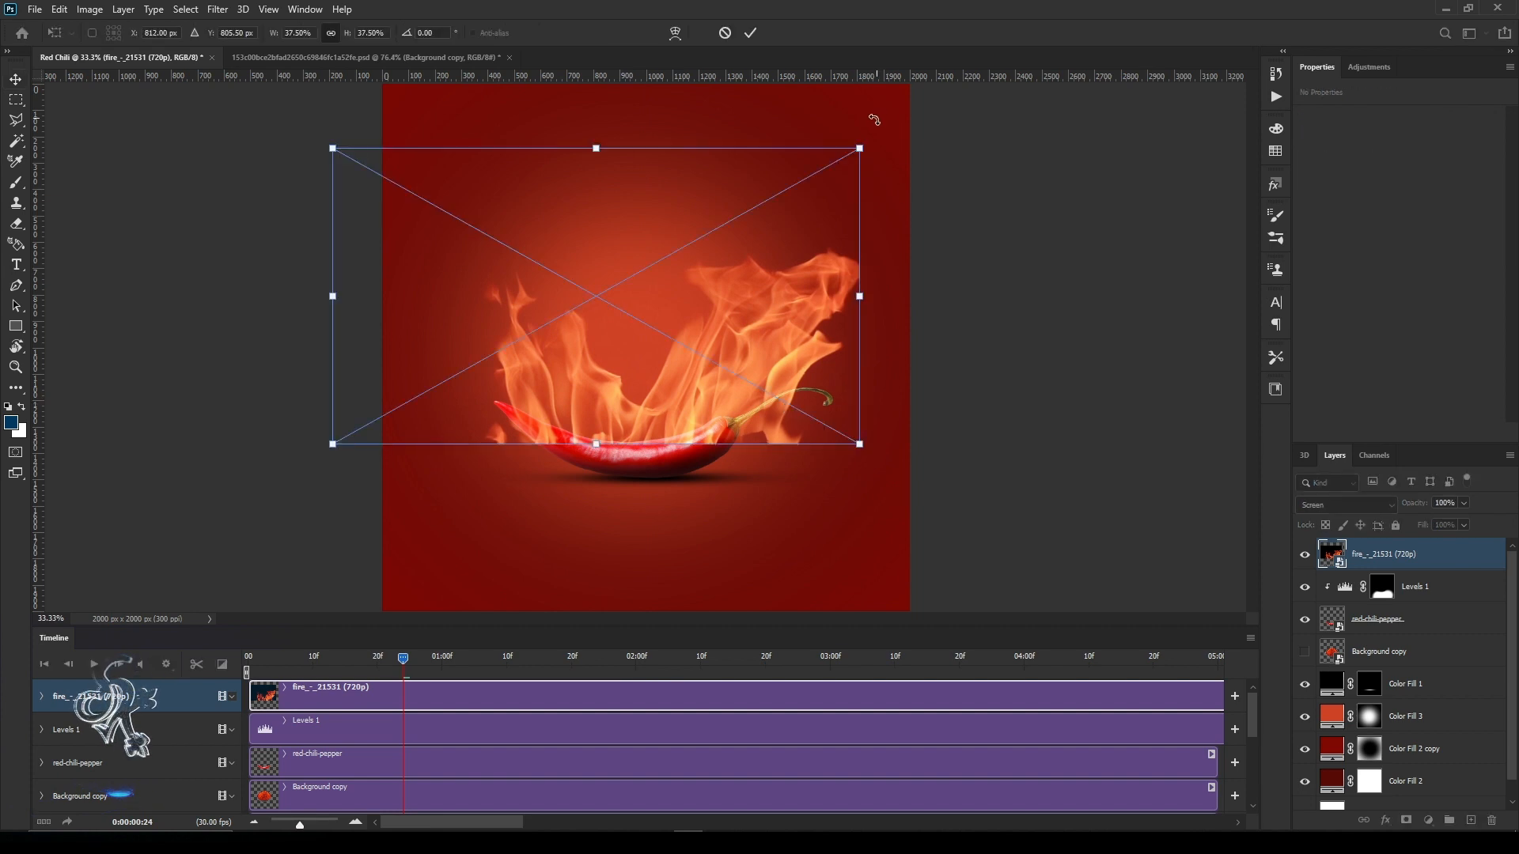
{"action": "left_click_drag", "start_coordinate": [861, 148], "coordinate": [670, 252]}
{"action": "left_click_drag", "start_coordinate": [624, 364], "coordinate": [720, 369]}
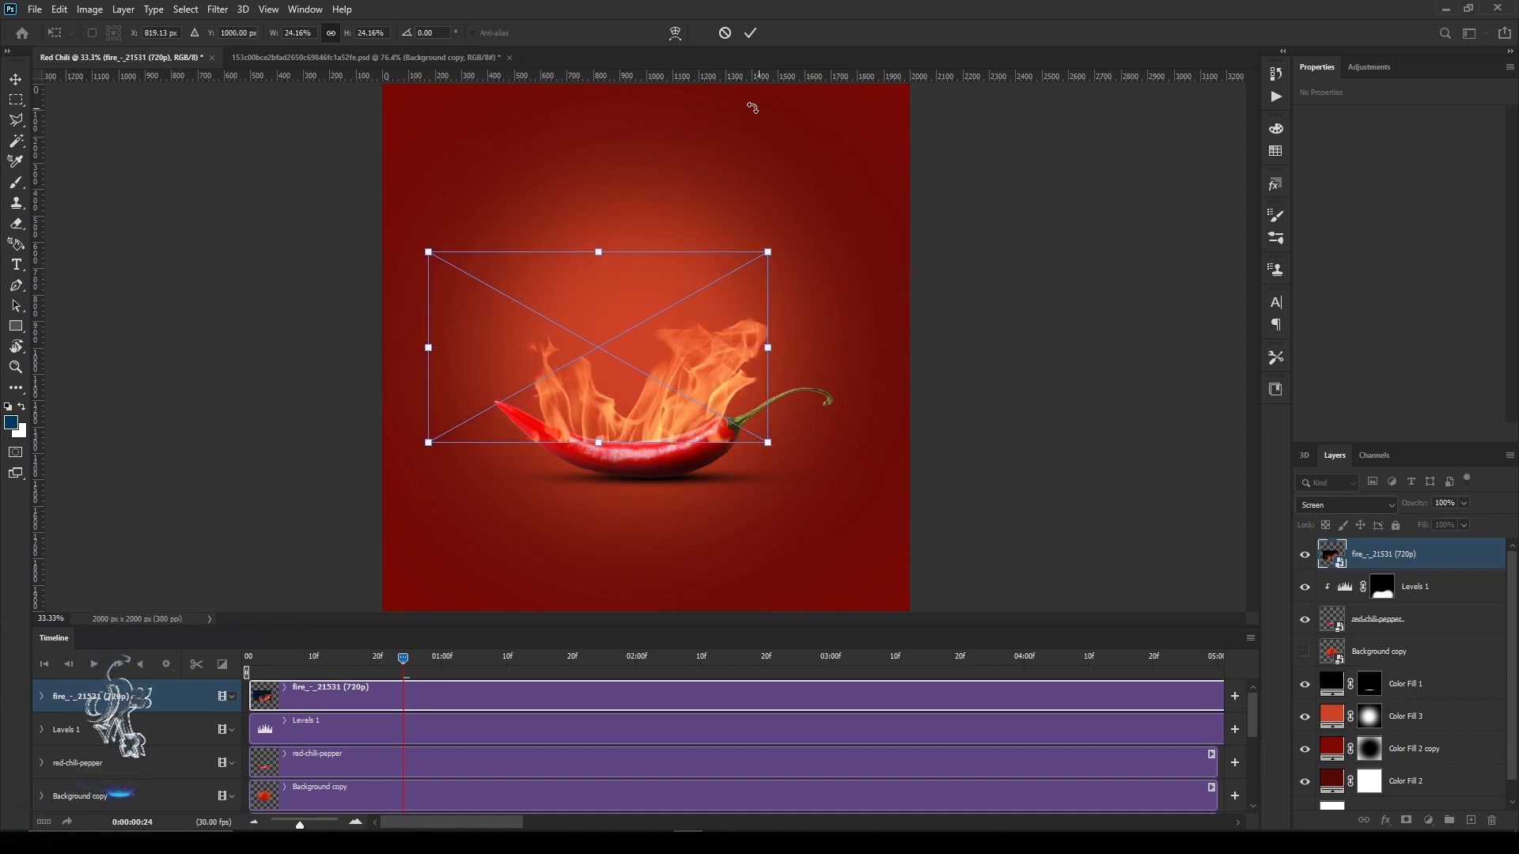
{"action": "left_click", "coordinate": [751, 33]}
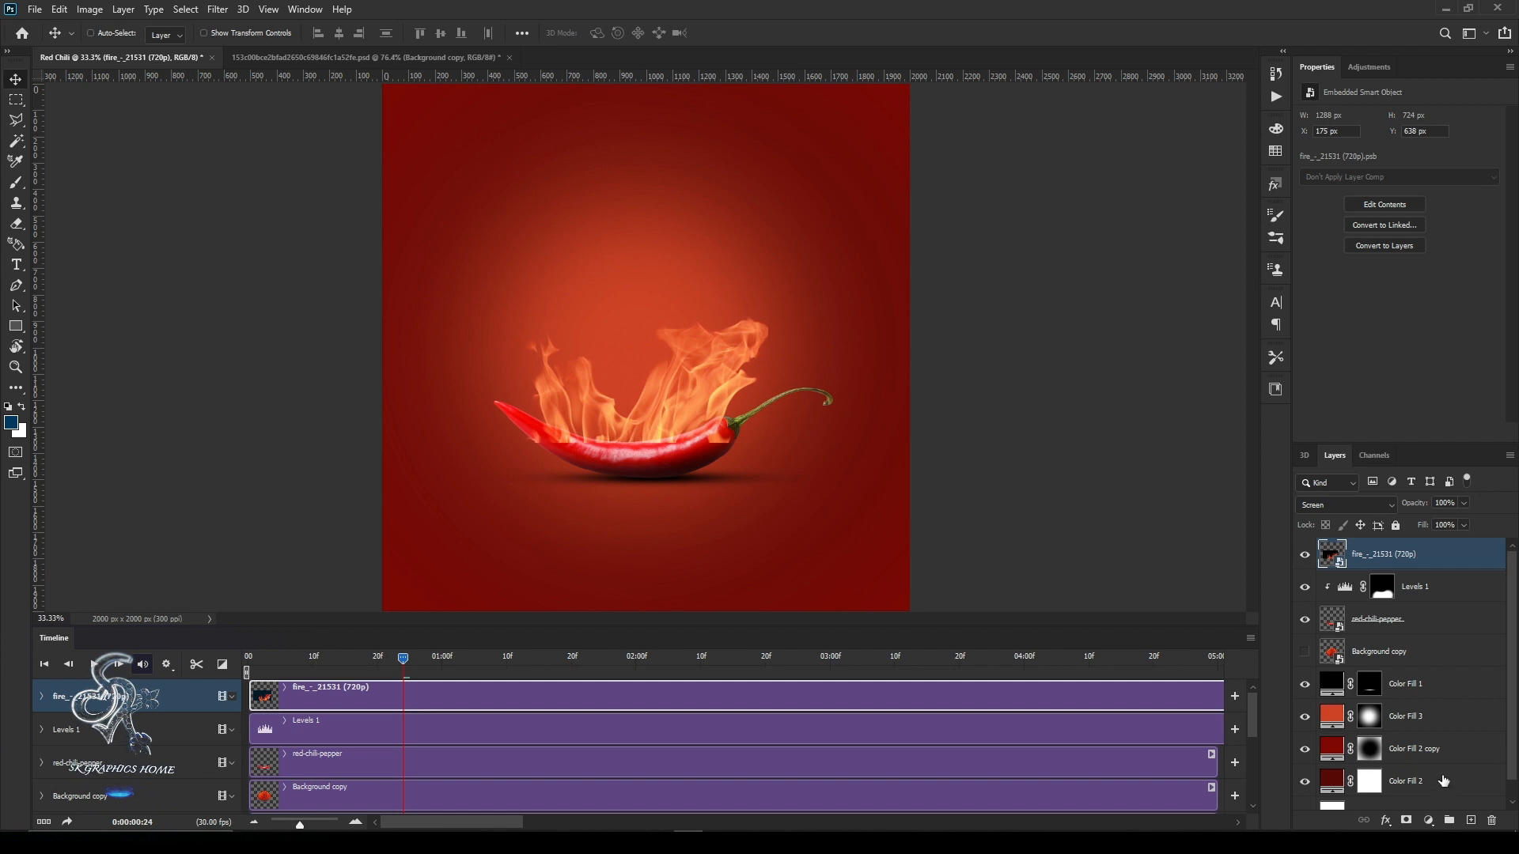
Add a layer mask to the fire layer and softly erase the hard-edged flame parts overlapping the pepper's body.
{"action": "left_click", "coordinate": [1408, 820]}
{"action": "scroll", "coordinate": [677, 518], "scroll_direction": "up", "scroll_amount": 5}
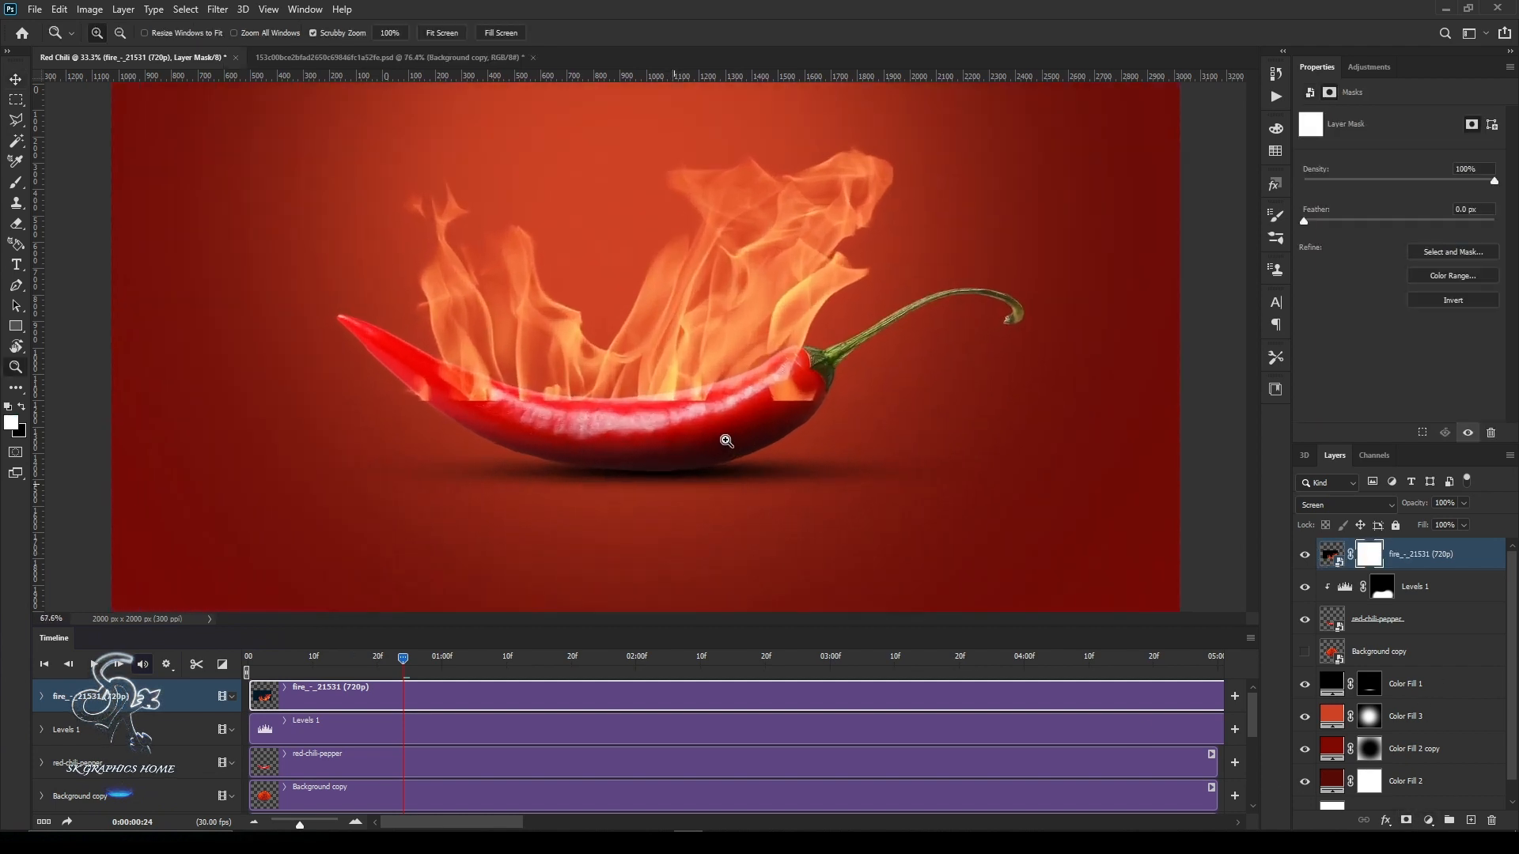
{"action": "key", "text": "e"}
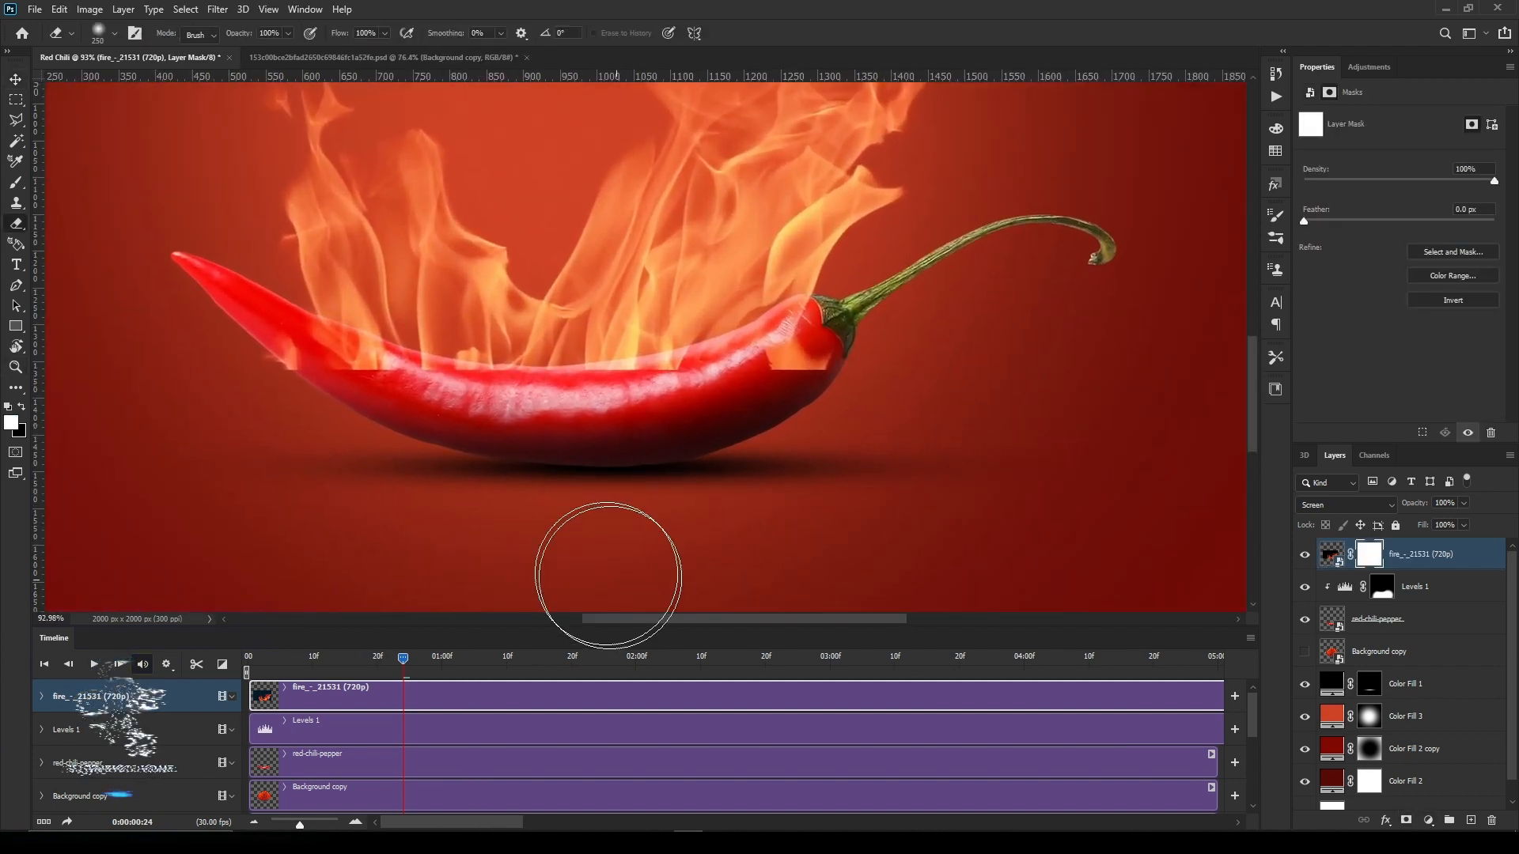
{"action": "key", "text": "bracketleft"}
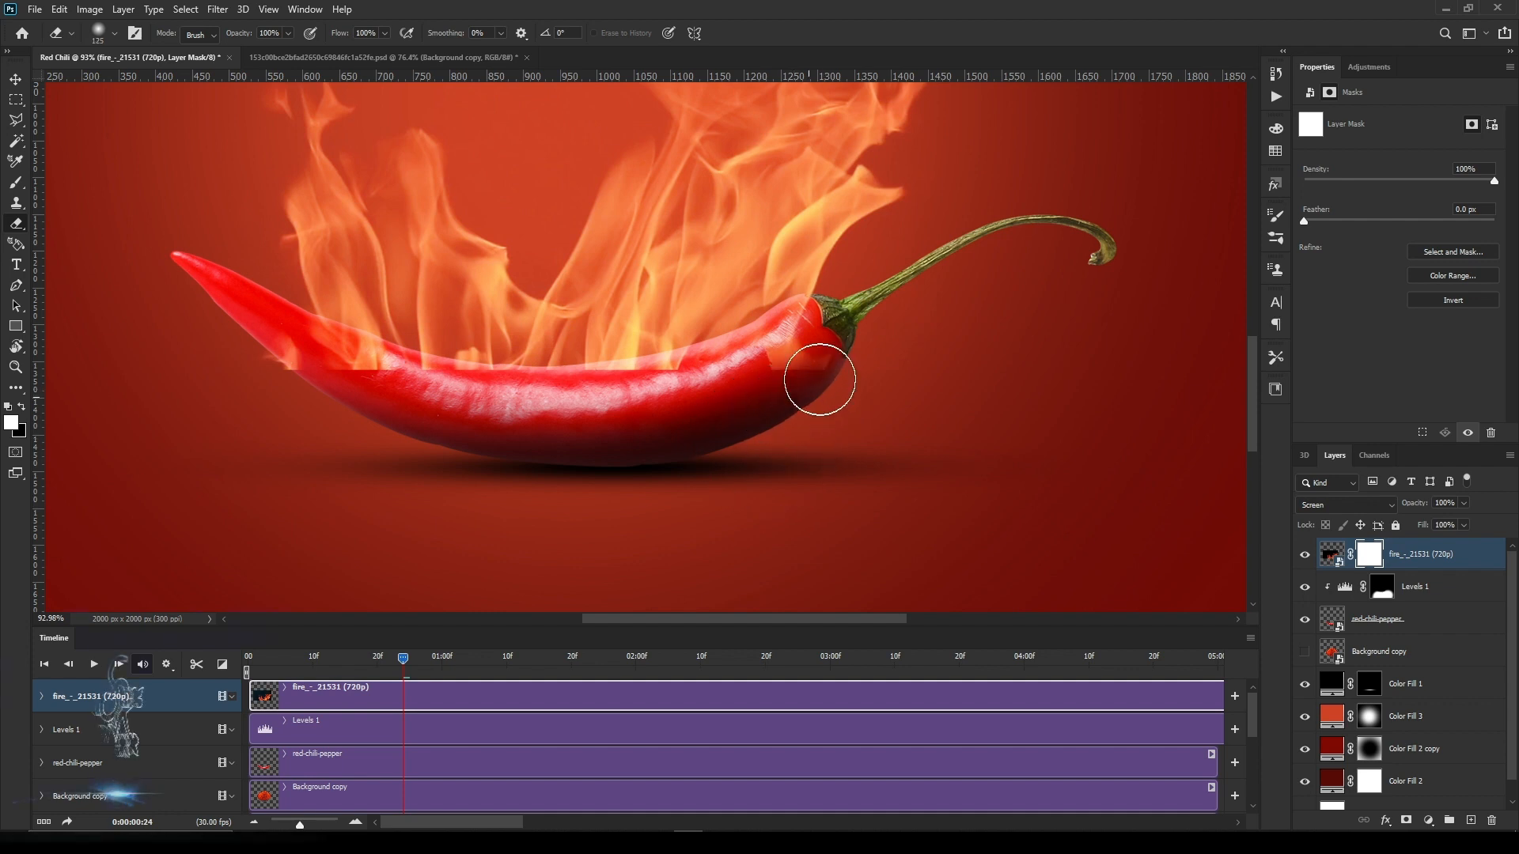
{"action": "left_click_drag", "start_coordinate": [821, 373], "coordinate": [811, 352]}
{"action": "key", "text": "bracketleft"}
{"action": "key", "text": "bracketleft"}
{"action": "key", "text": "bracketleft"}
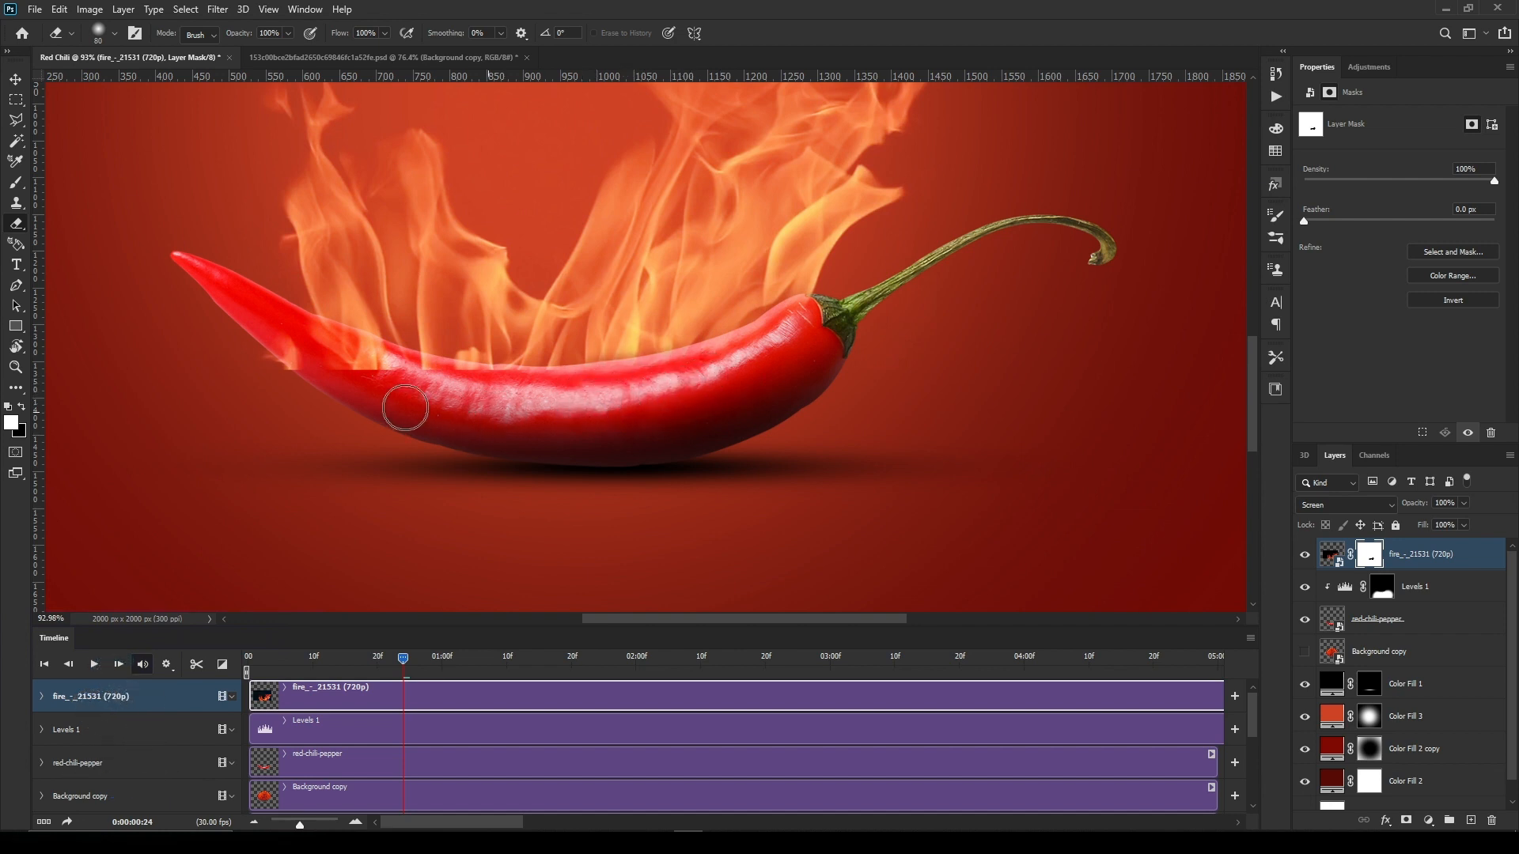
{"action": "mouse_move", "coordinate": [405, 408]}
{"action": "left_mouse_down"}
{"action": "mouse_move", "coordinate": [329, 349]}
{"action": "mouse_move", "coordinate": [298, 359]}
{"action": "mouse_move", "coordinate": [248, 337]}
{"action": "left_mouse_up"}
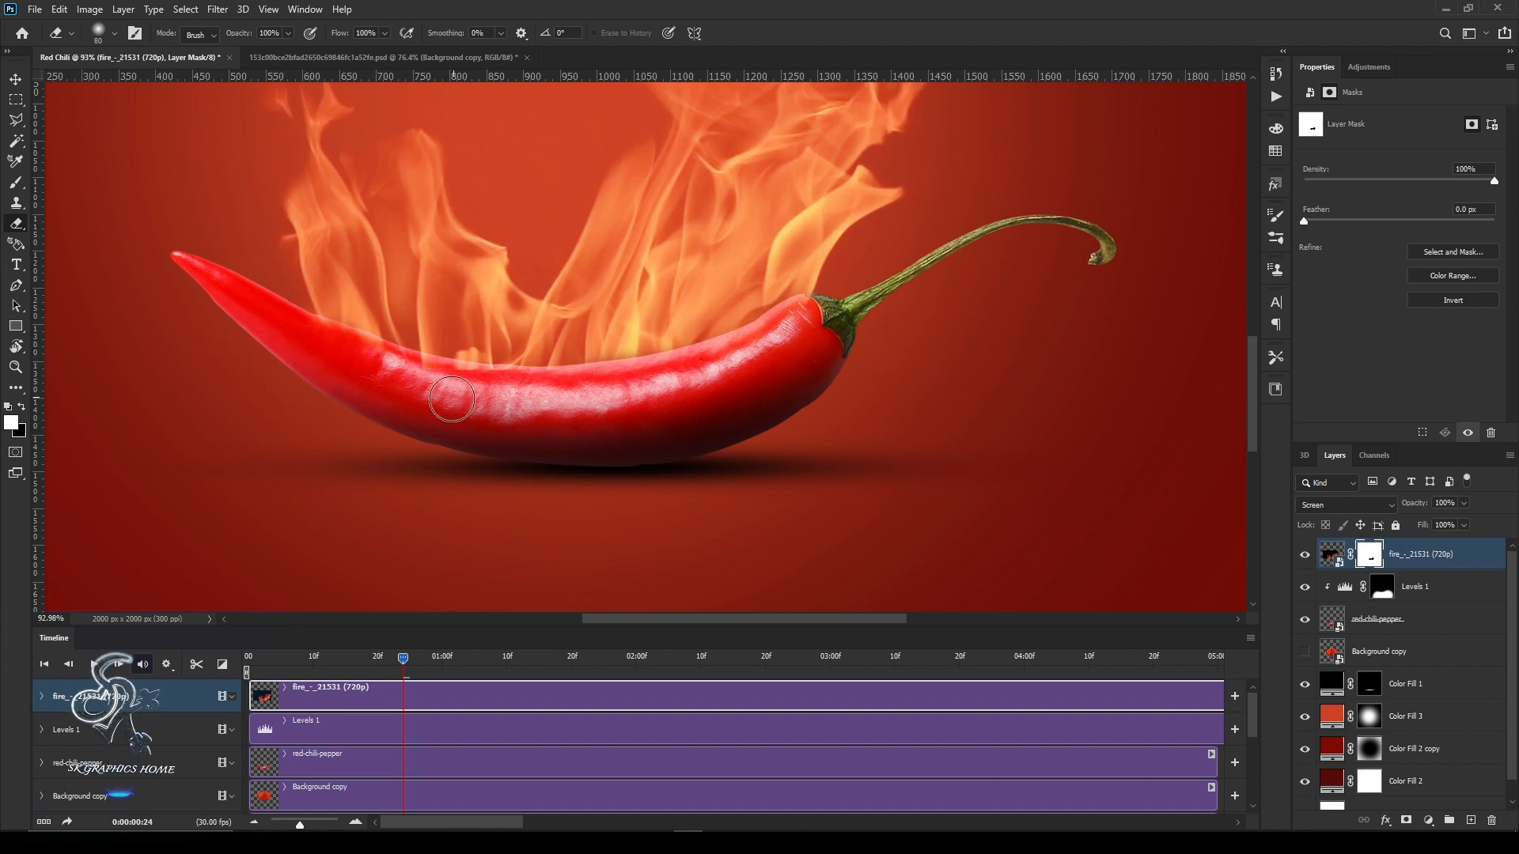
{"action": "key", "text": "v"}
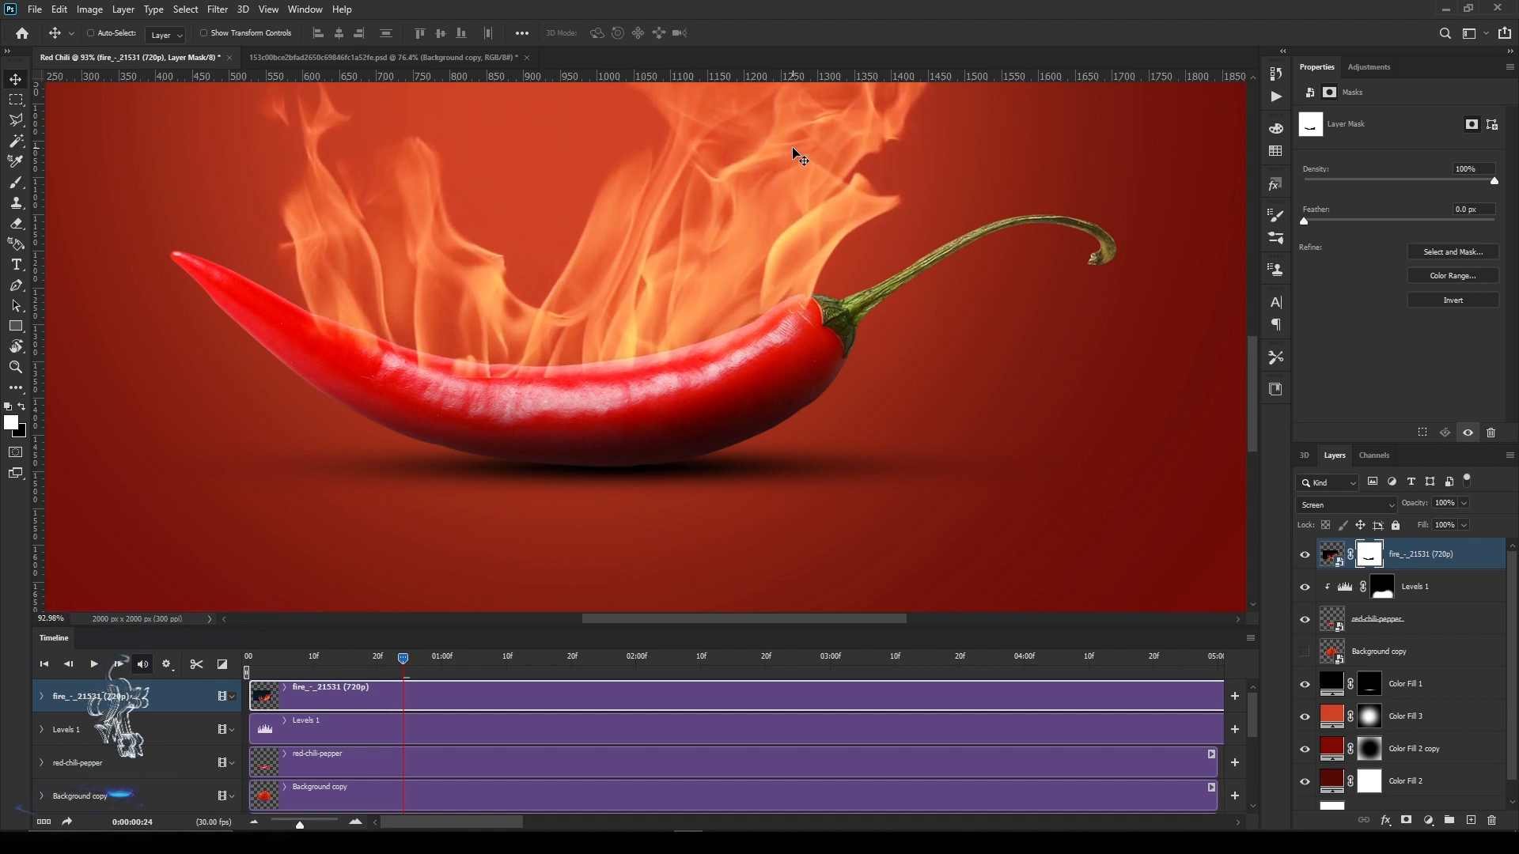
Set the eraser brush to 125 px and add a Levels adjustment above Levels 1, clipped to the red-chili-pepper layer.
{"action": "key", "text": "e"}
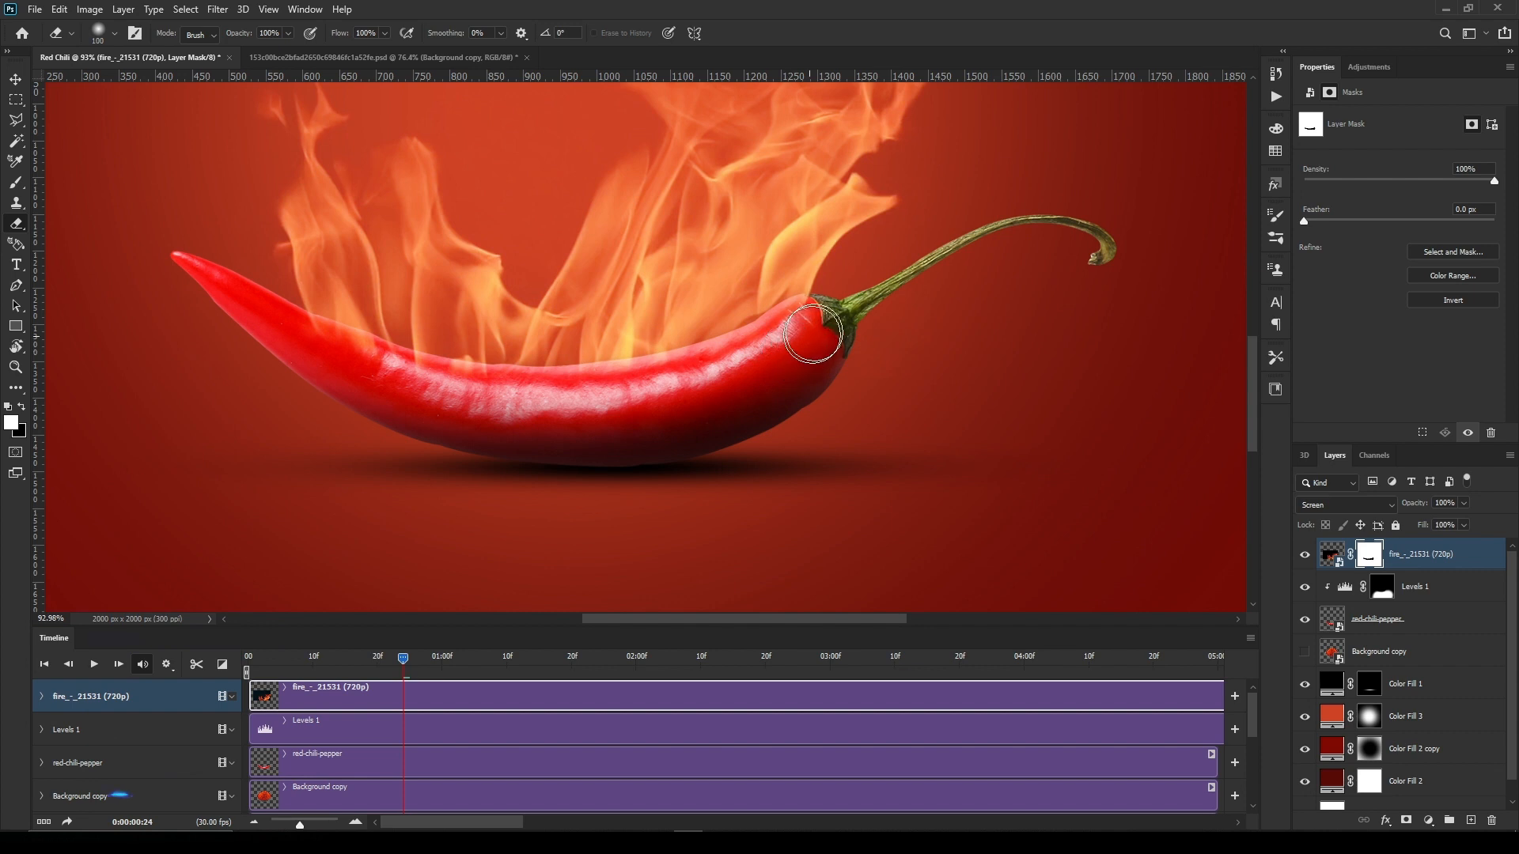
{"action": "key", "text": "bracketright"}
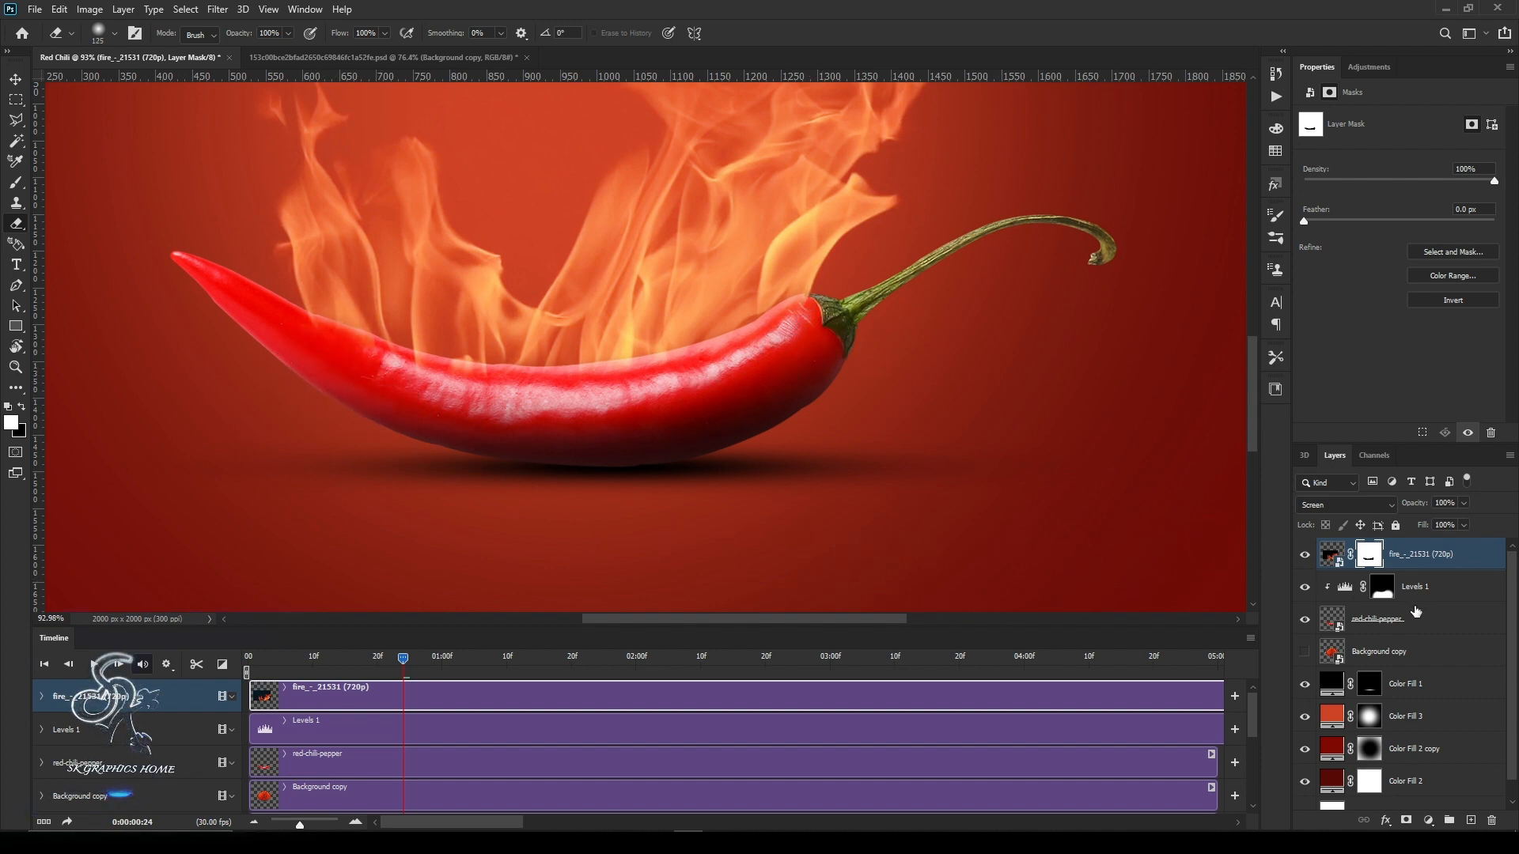
{"action": "left_click", "coordinate": [1438, 590]}
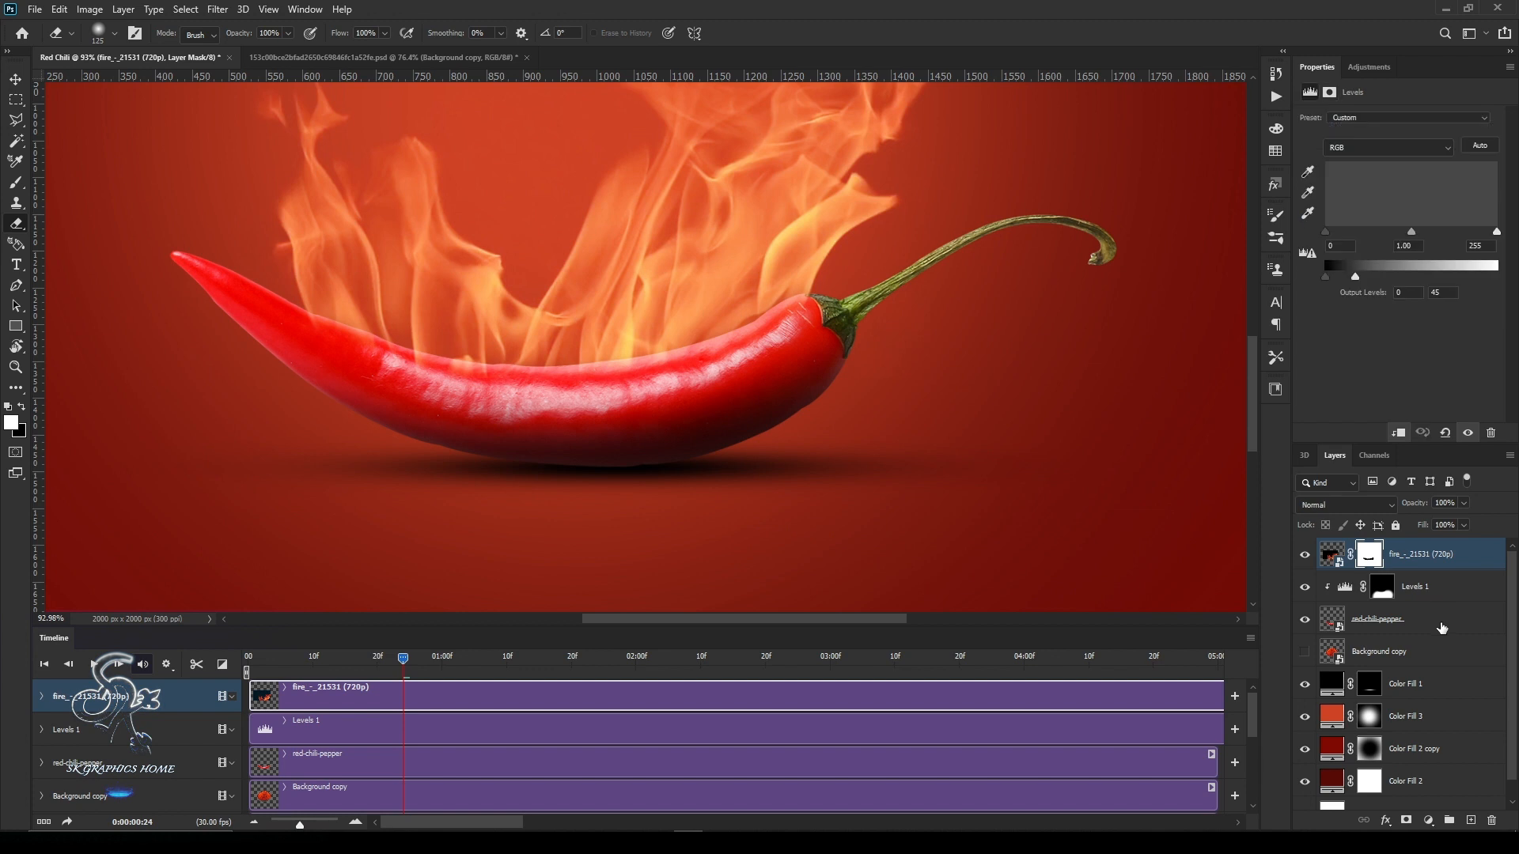
{"action": "left_click", "coordinate": [1366, 66]}
{"action": "left_click", "coordinate": [1354, 107]}
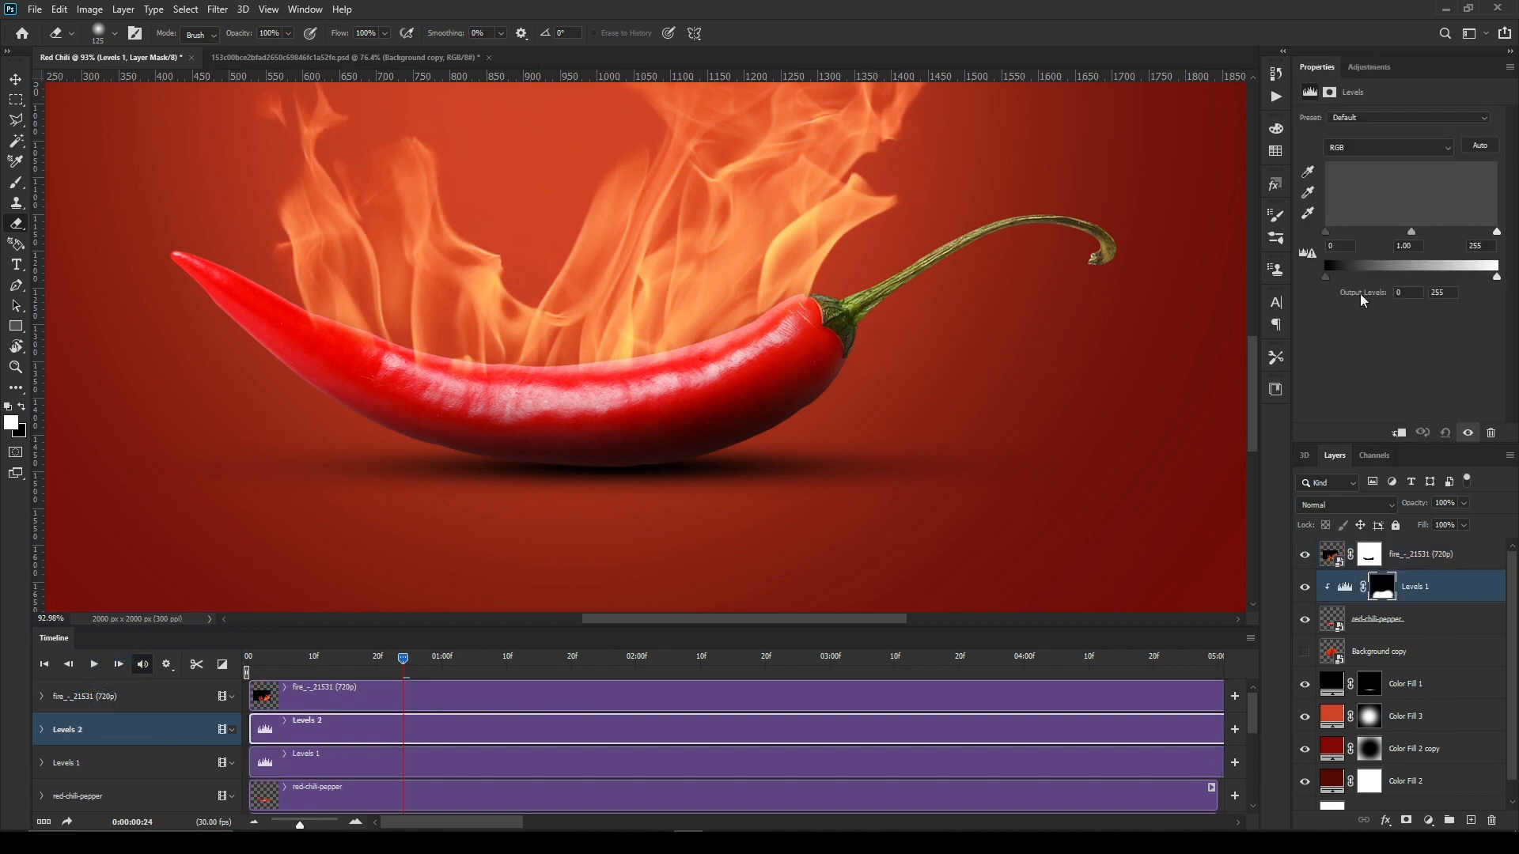
{"action": "left_click", "coordinate": [1395, 434]}
Lower the new Levels adjustment's output white to 112 and set its blend mode to Vivid Light.
{"action": "left_click_drag", "start_coordinate": [1495, 236], "coordinate": [1401, 303]}
{"action": "left_click", "coordinate": [1345, 506]}
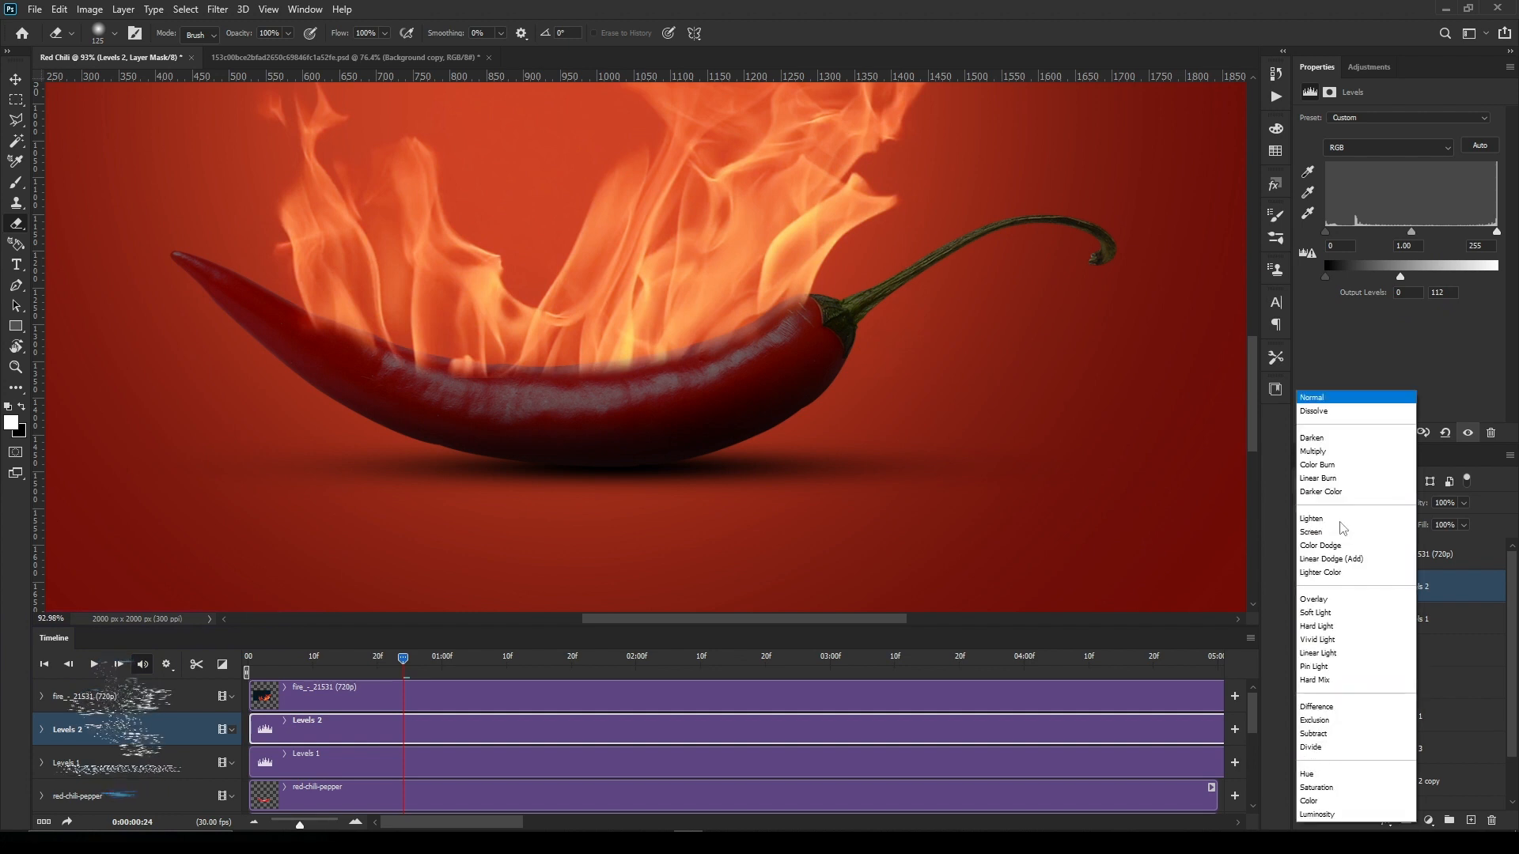
{"action": "left_click", "coordinate": [1342, 639]}
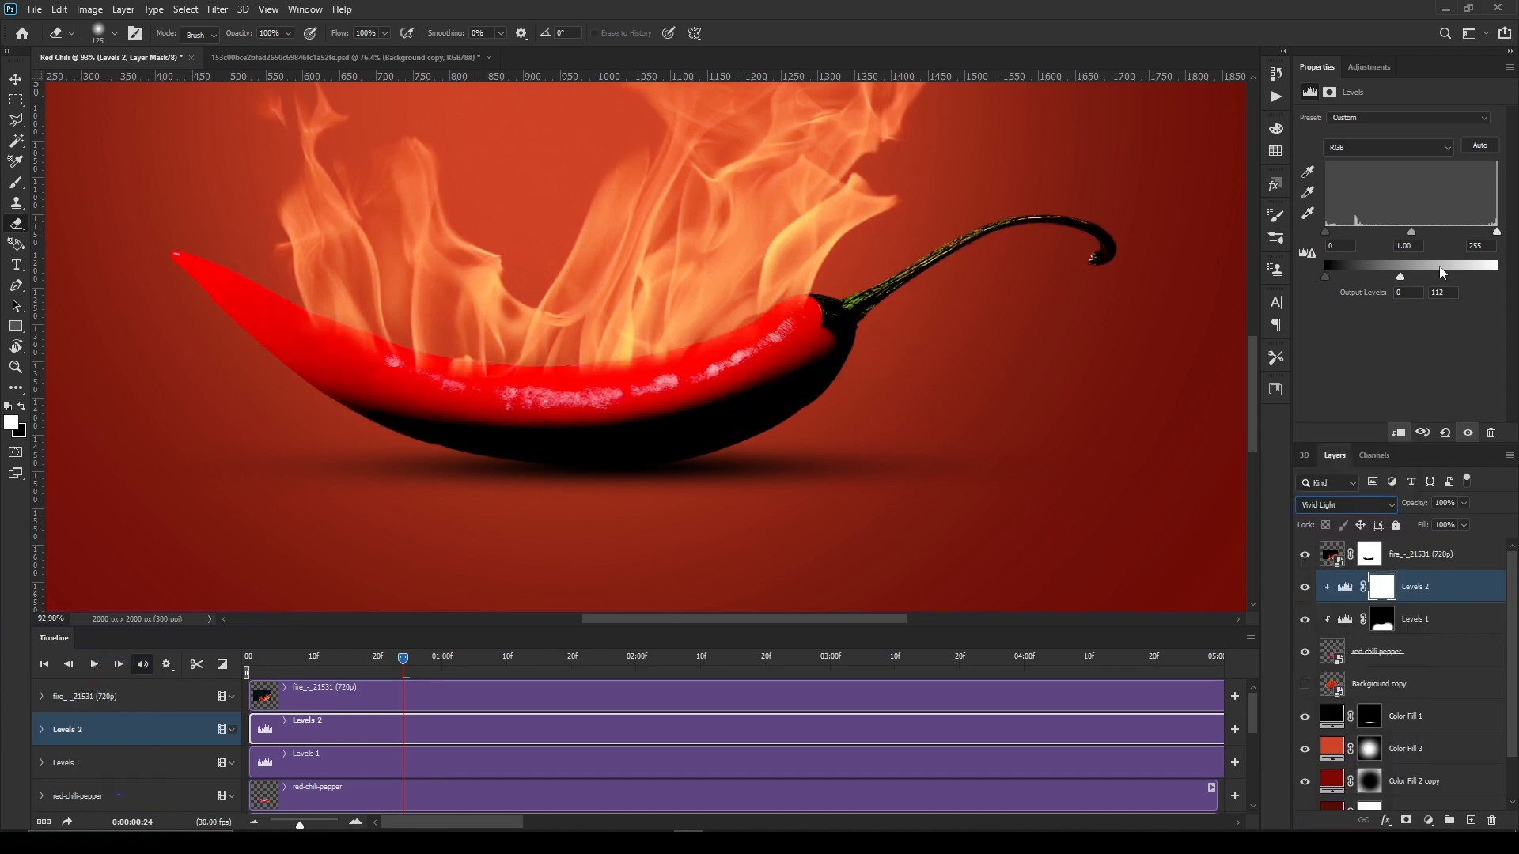
Invert the Levels 2 mask and softly reveal the adjustment along the pepper's upper edge beneath the flames.
{"action": "key", "text": "ctrl+i"}
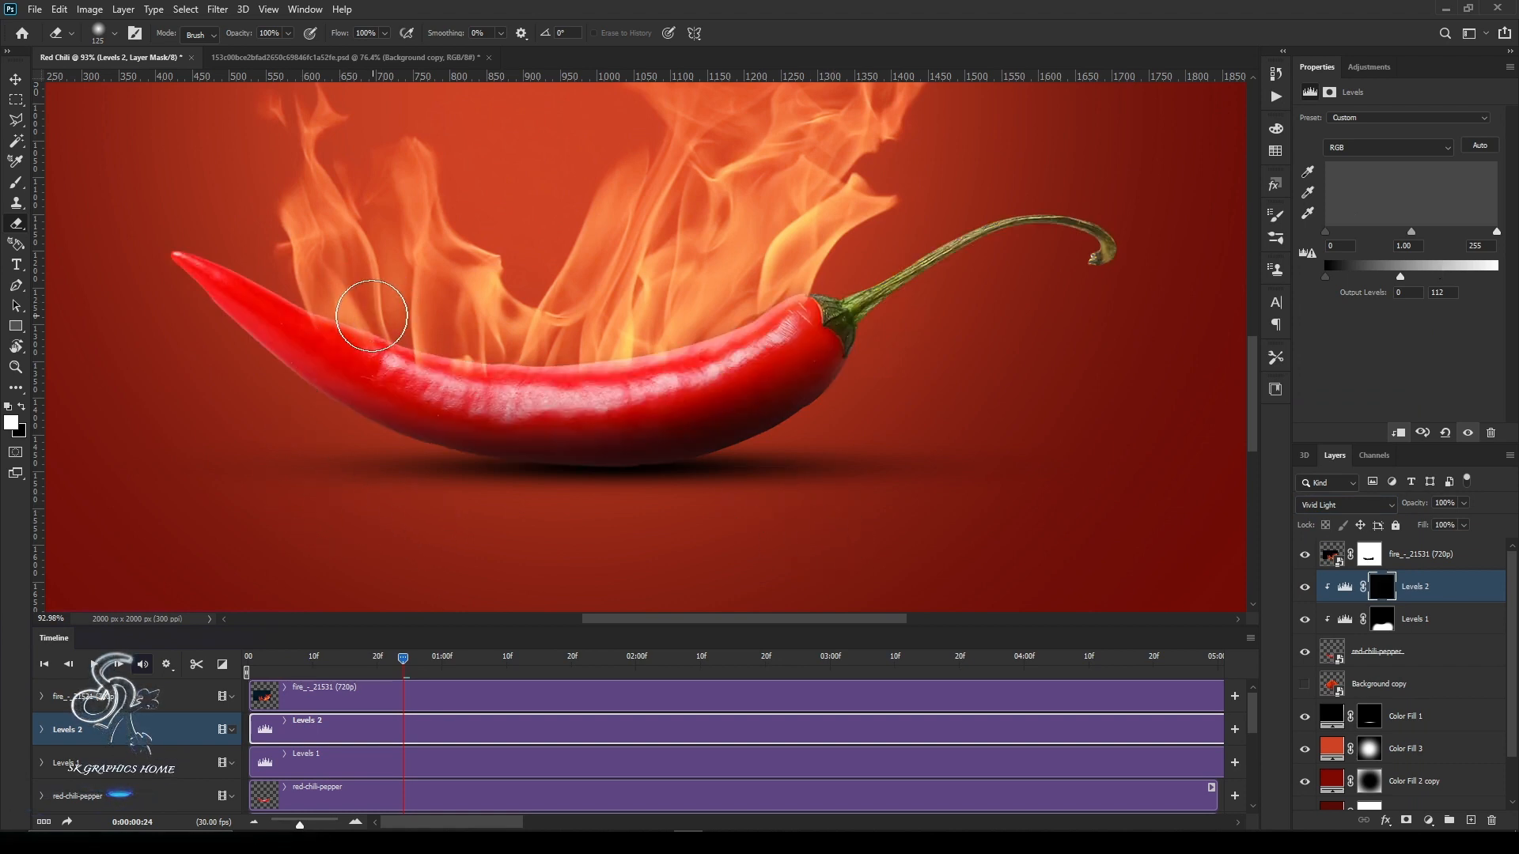
{"action": "key", "text": "x"}
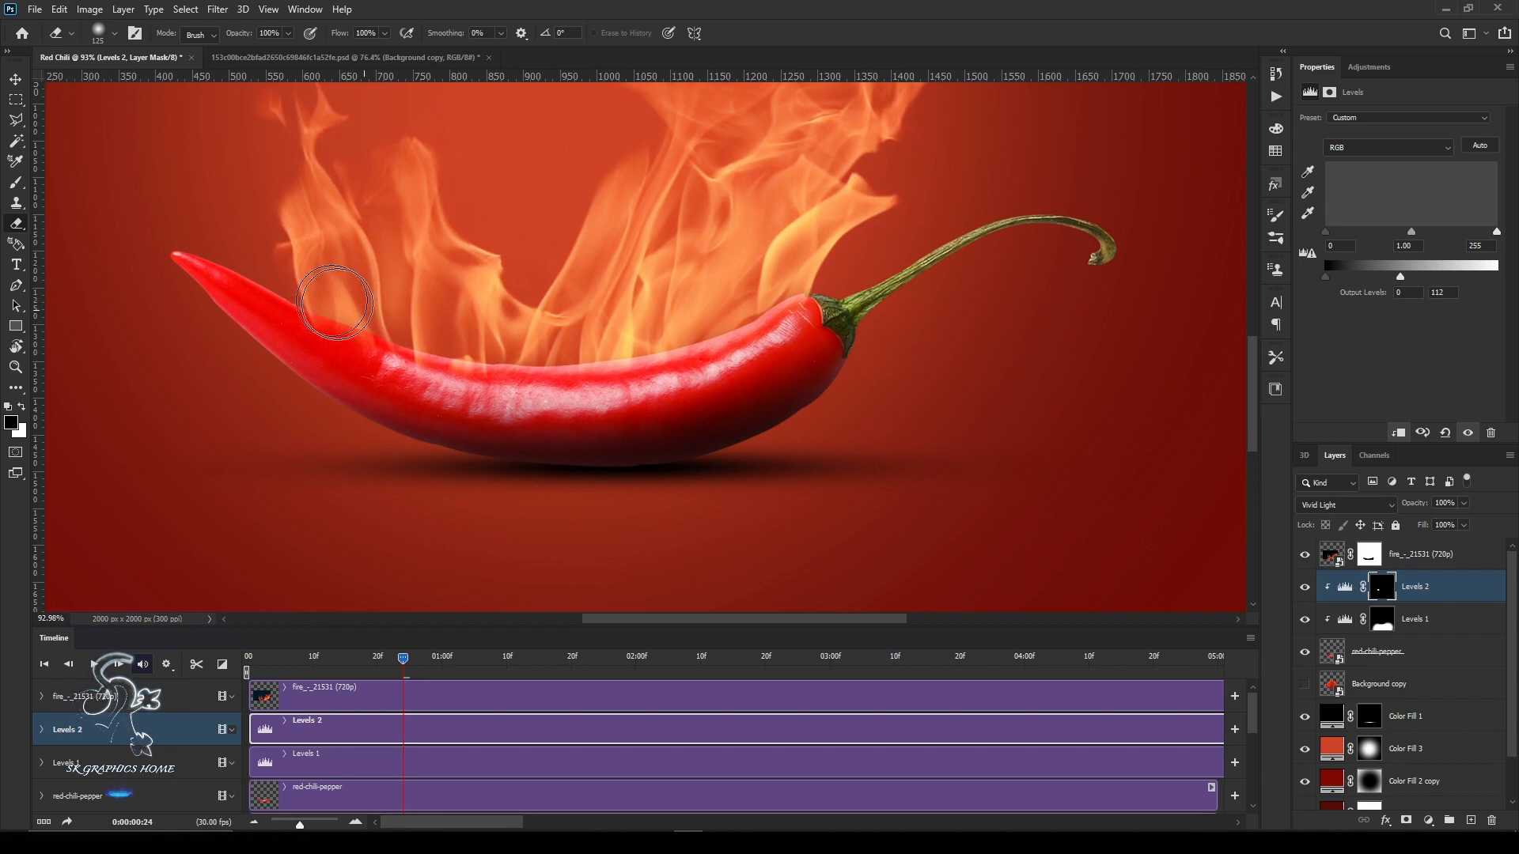
{"action": "mouse_move", "coordinate": [340, 313]}
{"action": "left_mouse_down"}
{"action": "mouse_move", "coordinate": [530, 341]}
{"action": "mouse_move", "coordinate": [717, 299]}
{"action": "mouse_move", "coordinate": [610, 319]}
{"action": "mouse_move", "coordinate": [714, 299]}
{"action": "mouse_move", "coordinate": [759, 269]}
{"action": "mouse_move", "coordinate": [674, 319]}
{"action": "left_mouse_up"}
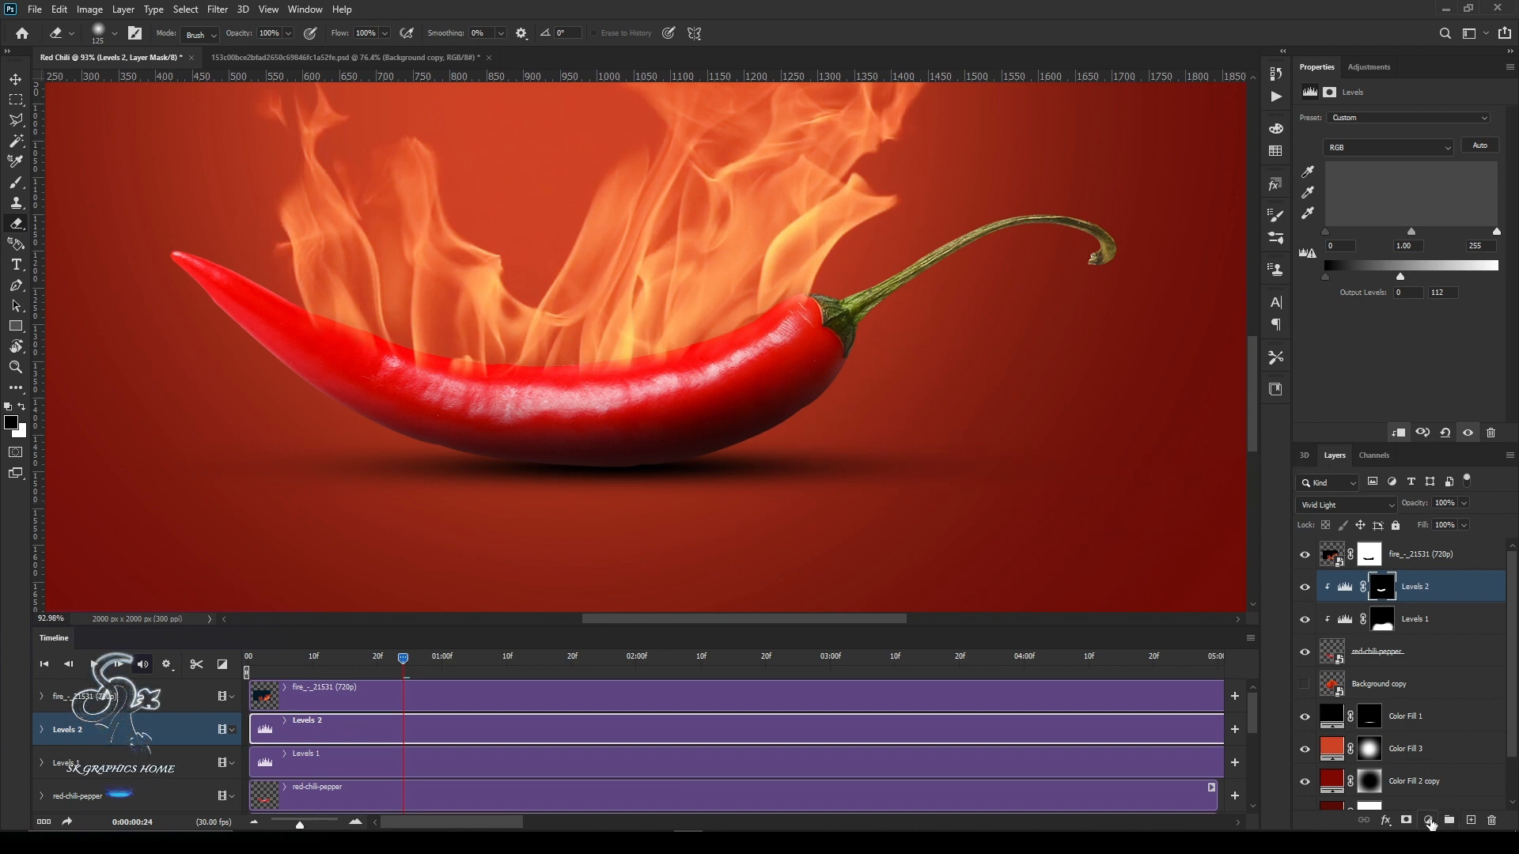
Add another clipped Levels adjustment with output white 98 and reveal it through an inverted mask only along the pepper's upper edge.
{"action": "left_click", "coordinate": [1362, 69]}
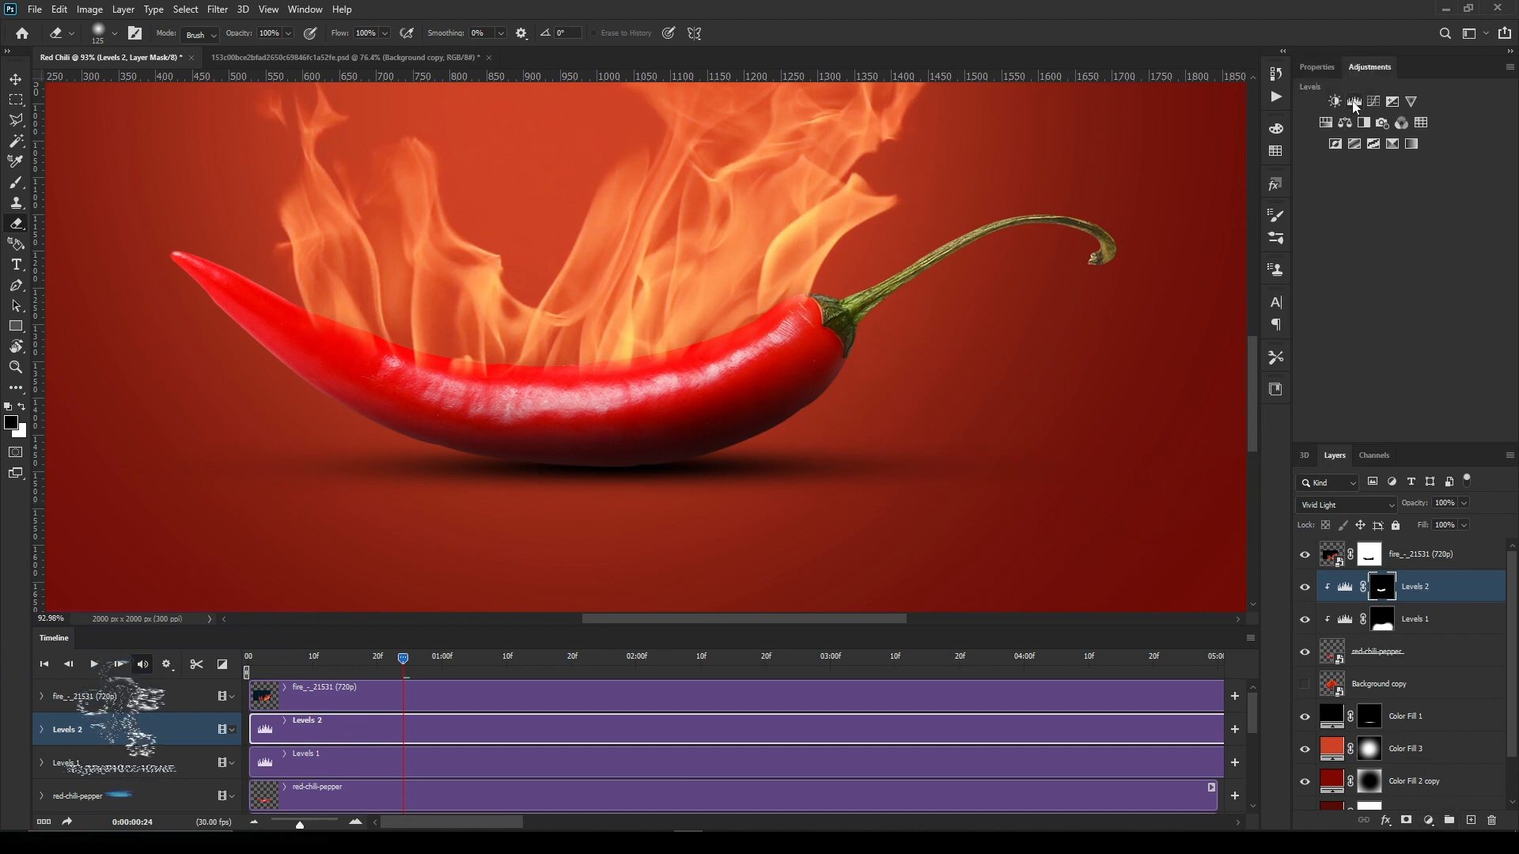
{"action": "left_click", "coordinate": [1337, 97]}
{"action": "left_click", "coordinate": [1398, 431]}
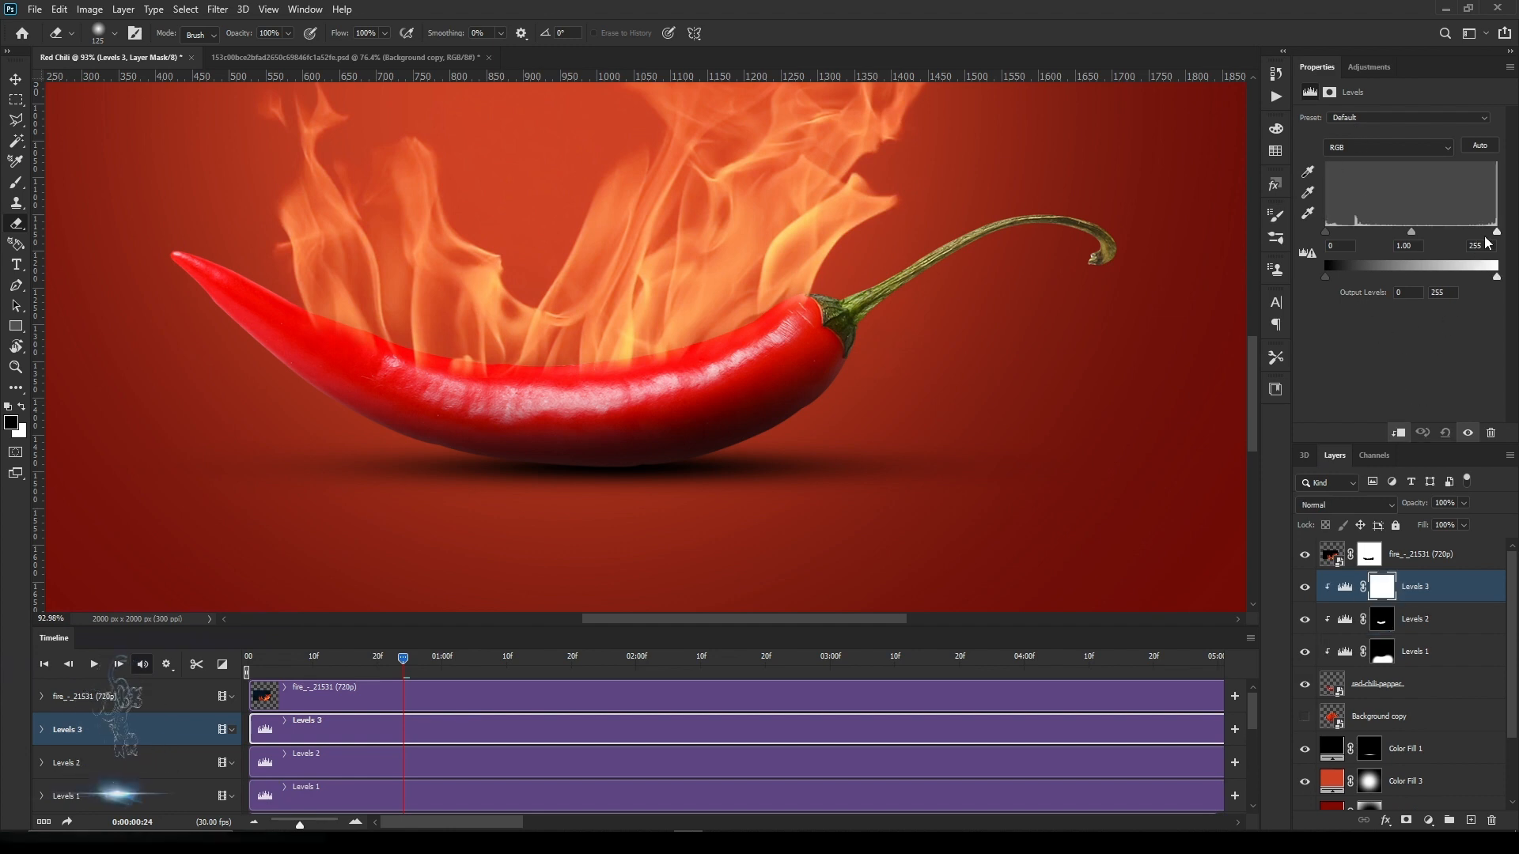
{"action": "left_click_drag", "start_coordinate": [1495, 280], "coordinate": [1390, 296]}
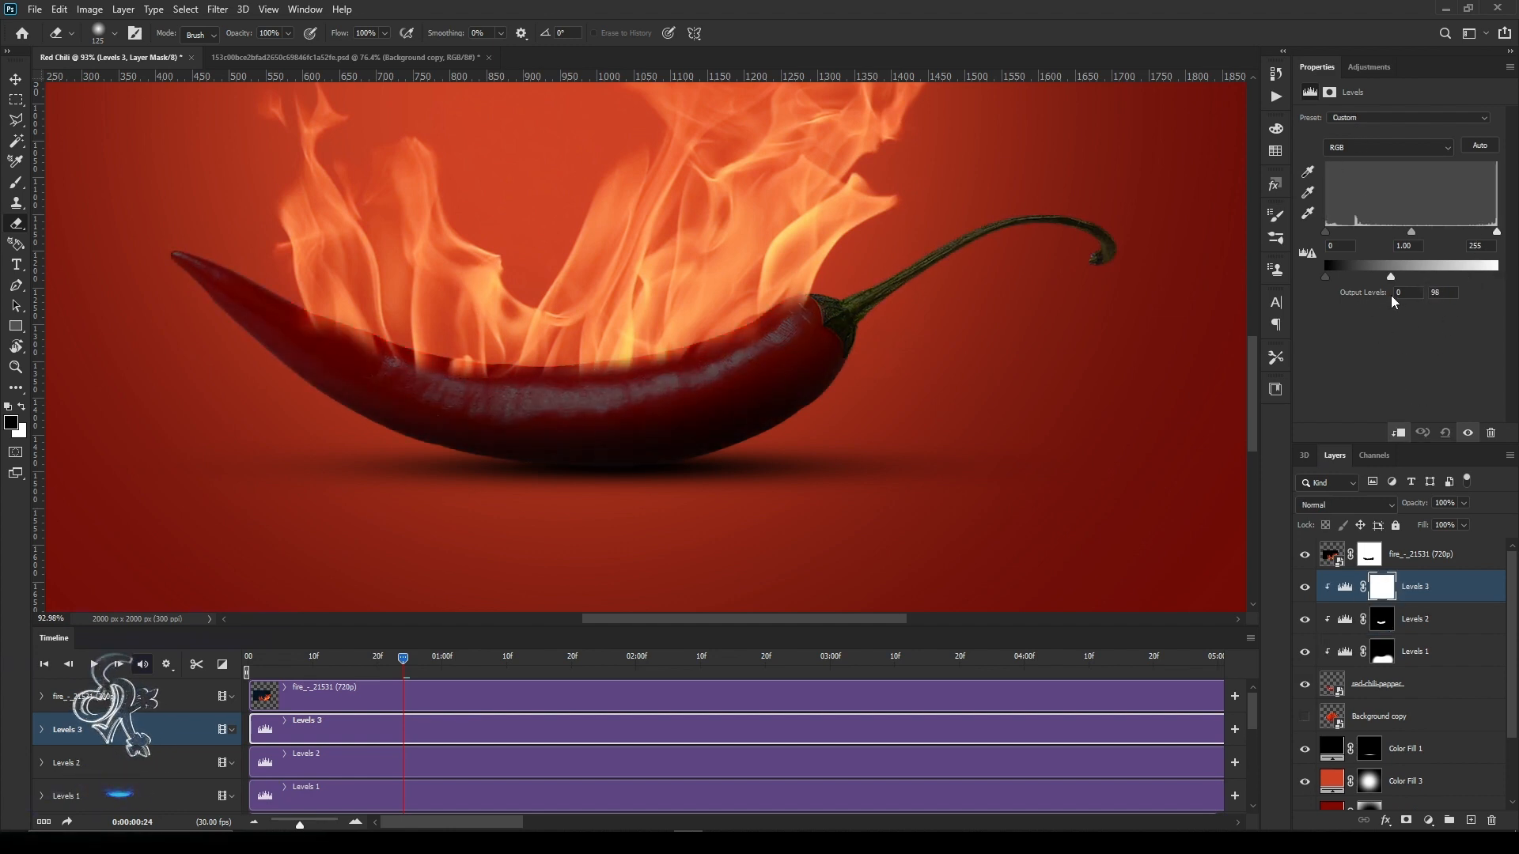
{"action": "key", "text": "ctrl+i"}
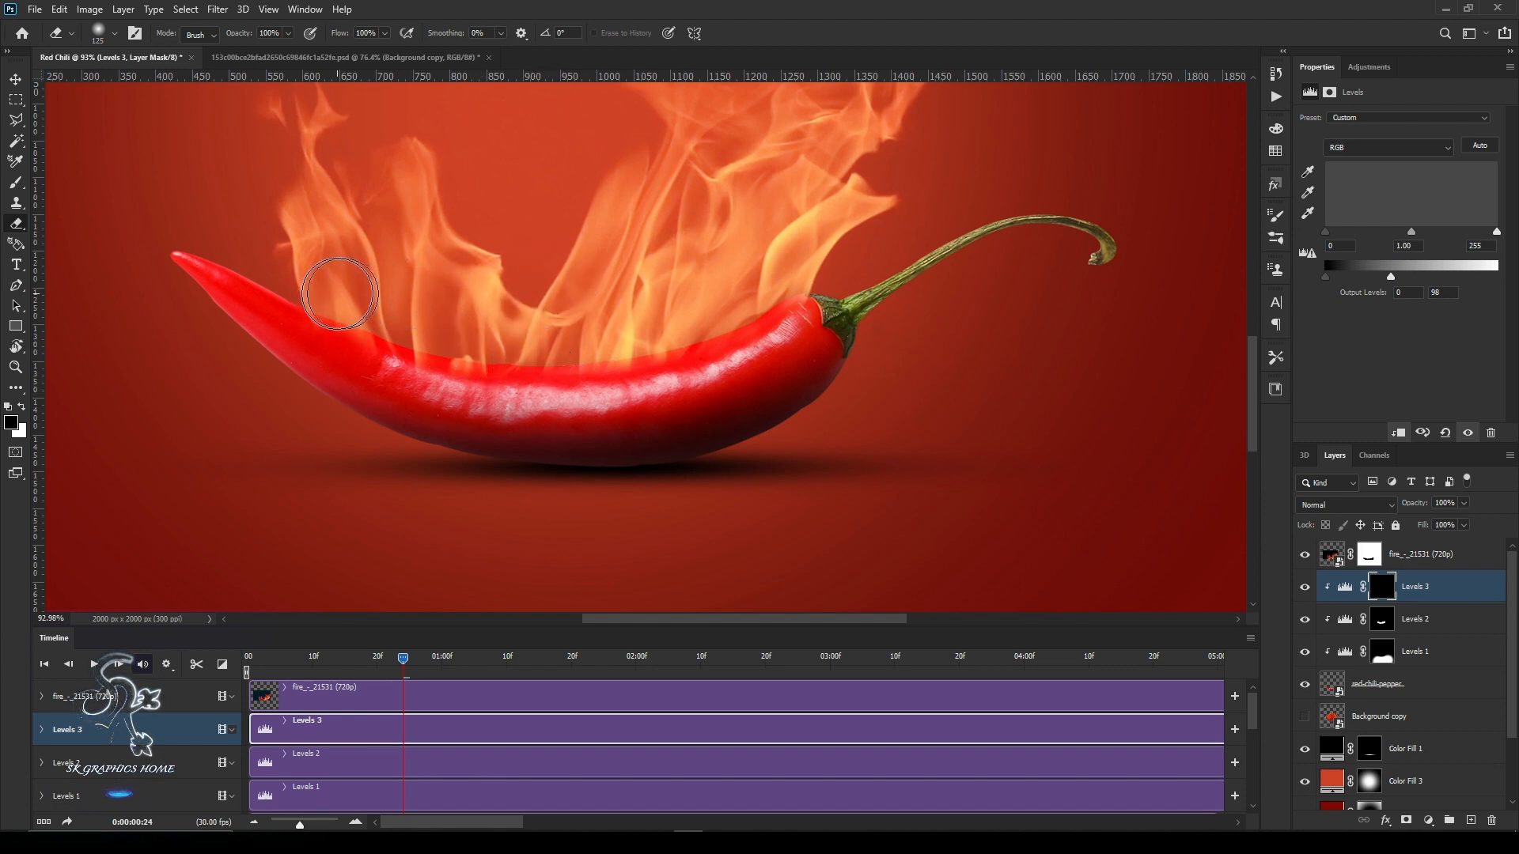
{"action": "left_click_drag", "start_coordinate": [348, 295], "coordinate": [432, 316]}
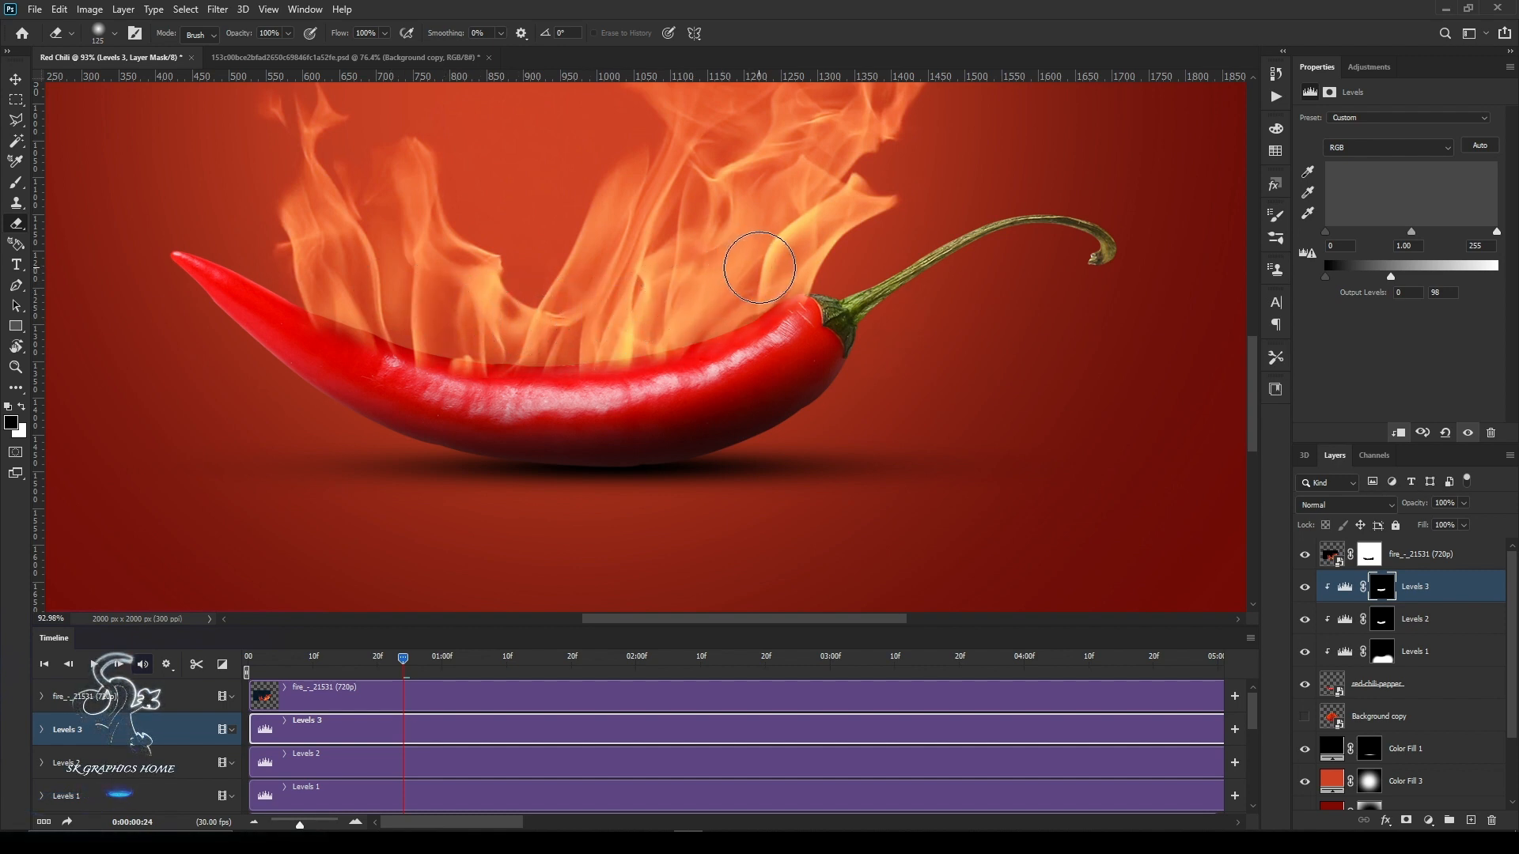
Erase more of the fire layer's mask over the pepper's body toward the stem end.
{"action": "left_click", "coordinate": [1359, 553]}
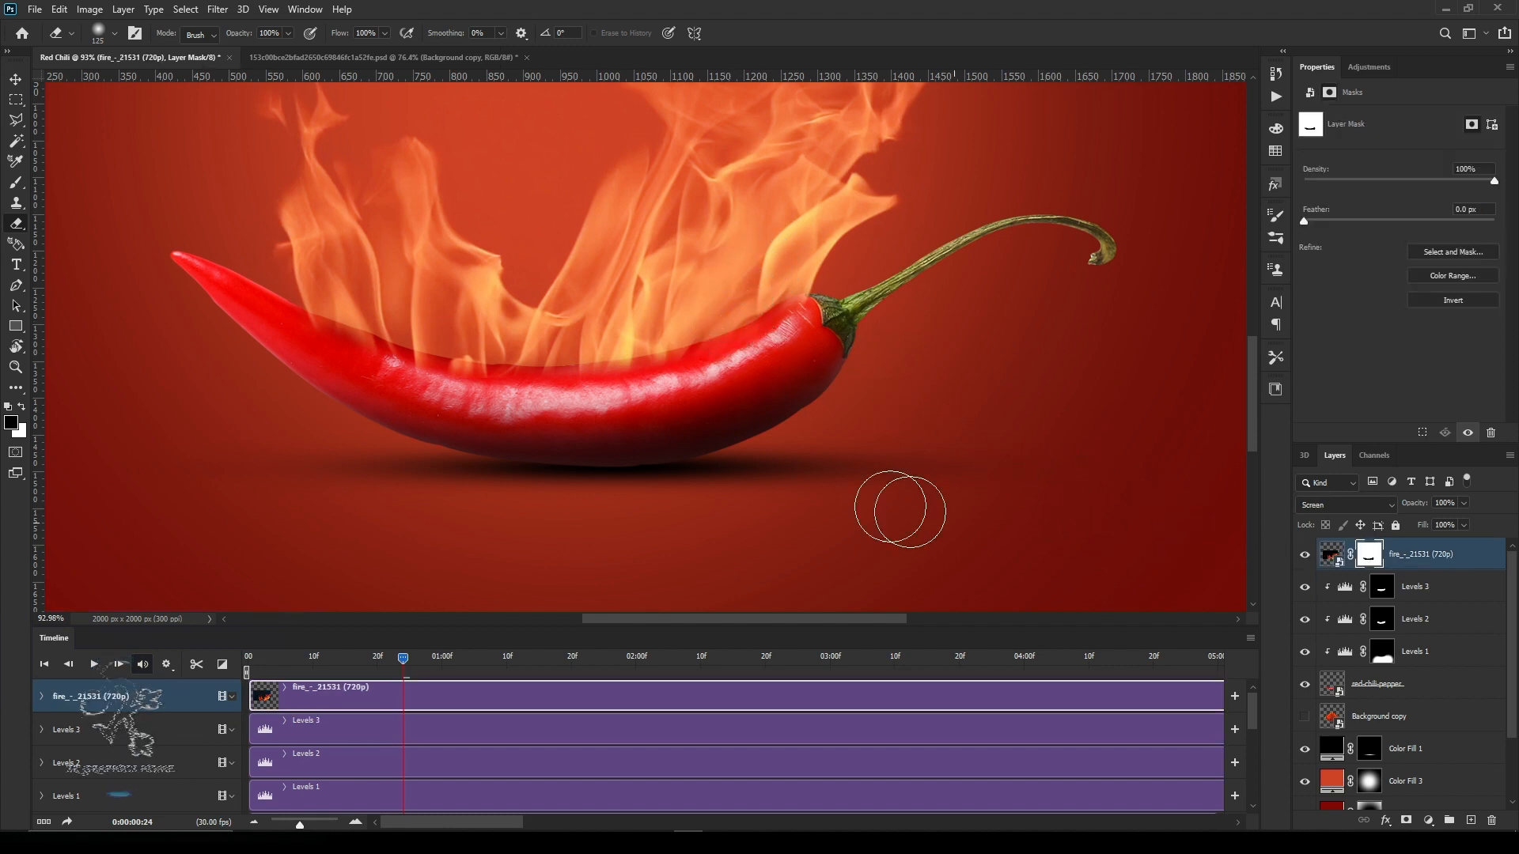
{"action": "key", "text": "x"}
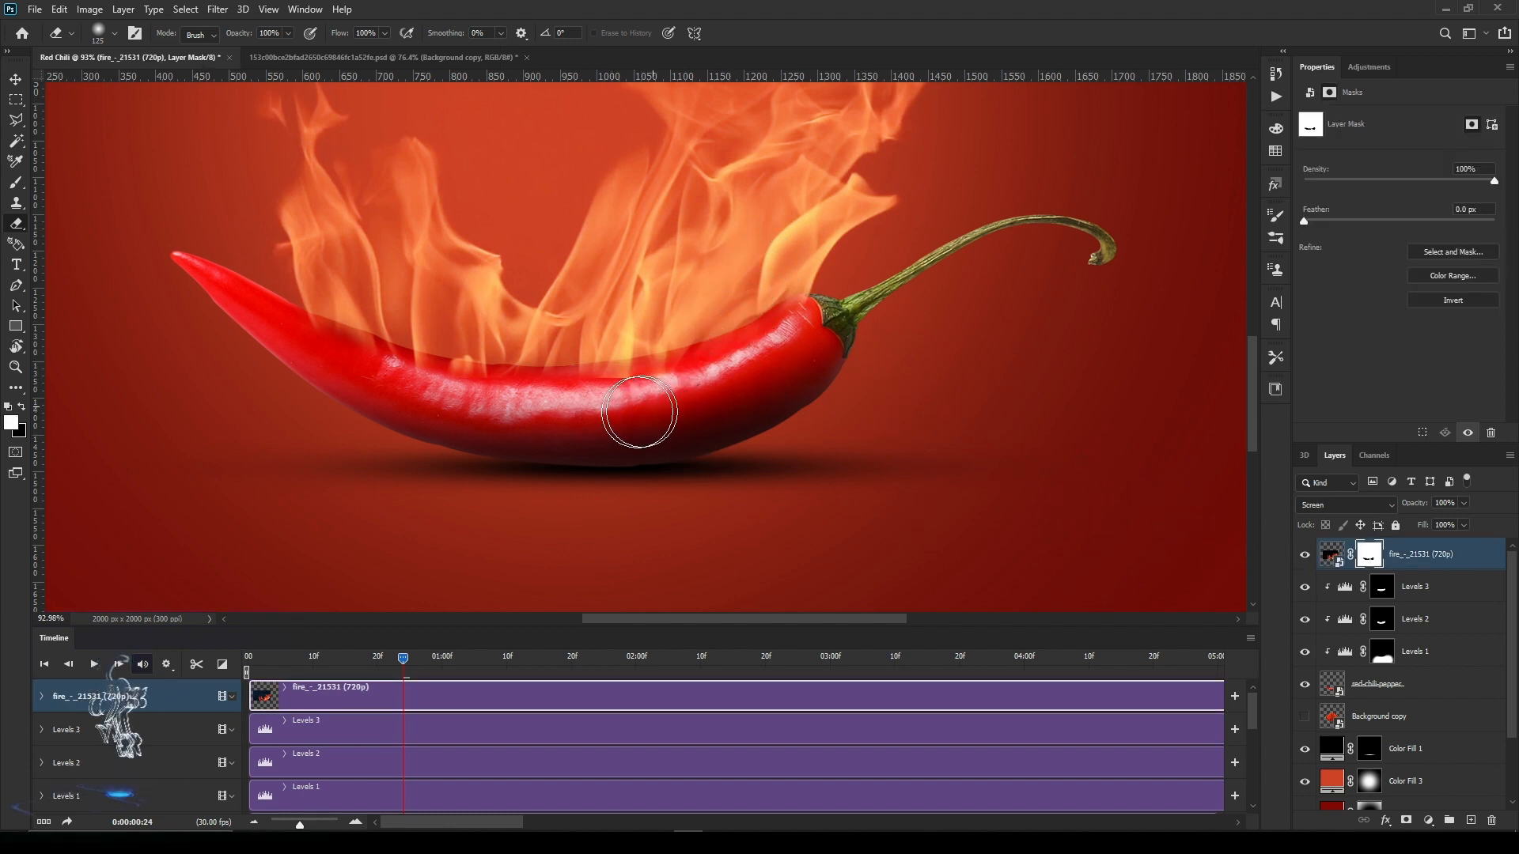
{"action": "left_click_drag", "start_coordinate": [682, 398], "coordinate": [787, 369]}
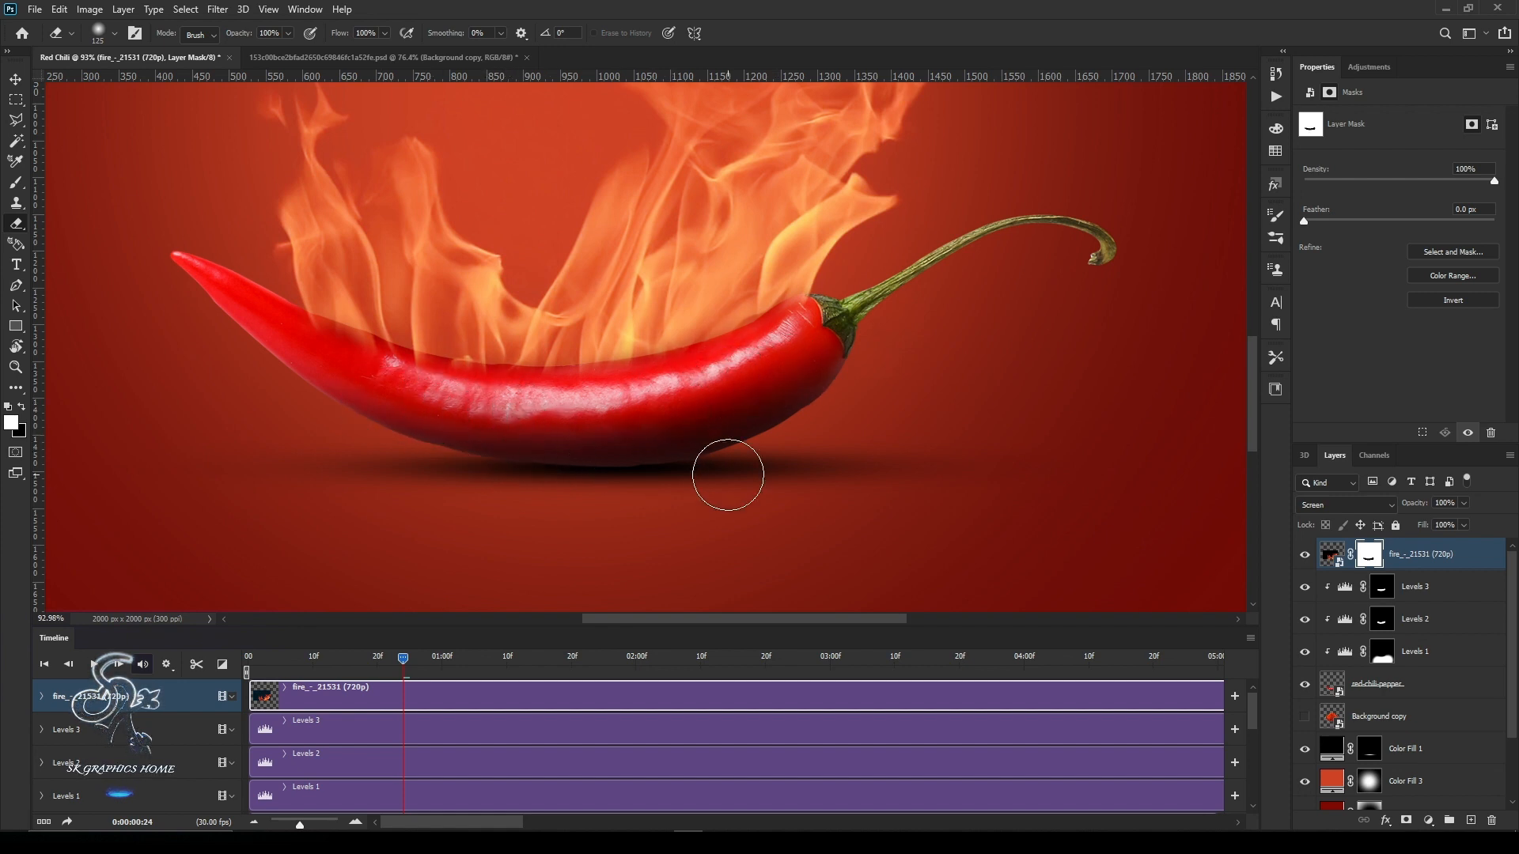
Play the timeline to 0:00:04:06 to preview the flame animation on the pepper.
{"action": "scroll", "coordinate": [764, 466], "scroll_direction": "down", "scroll_amount": 5}
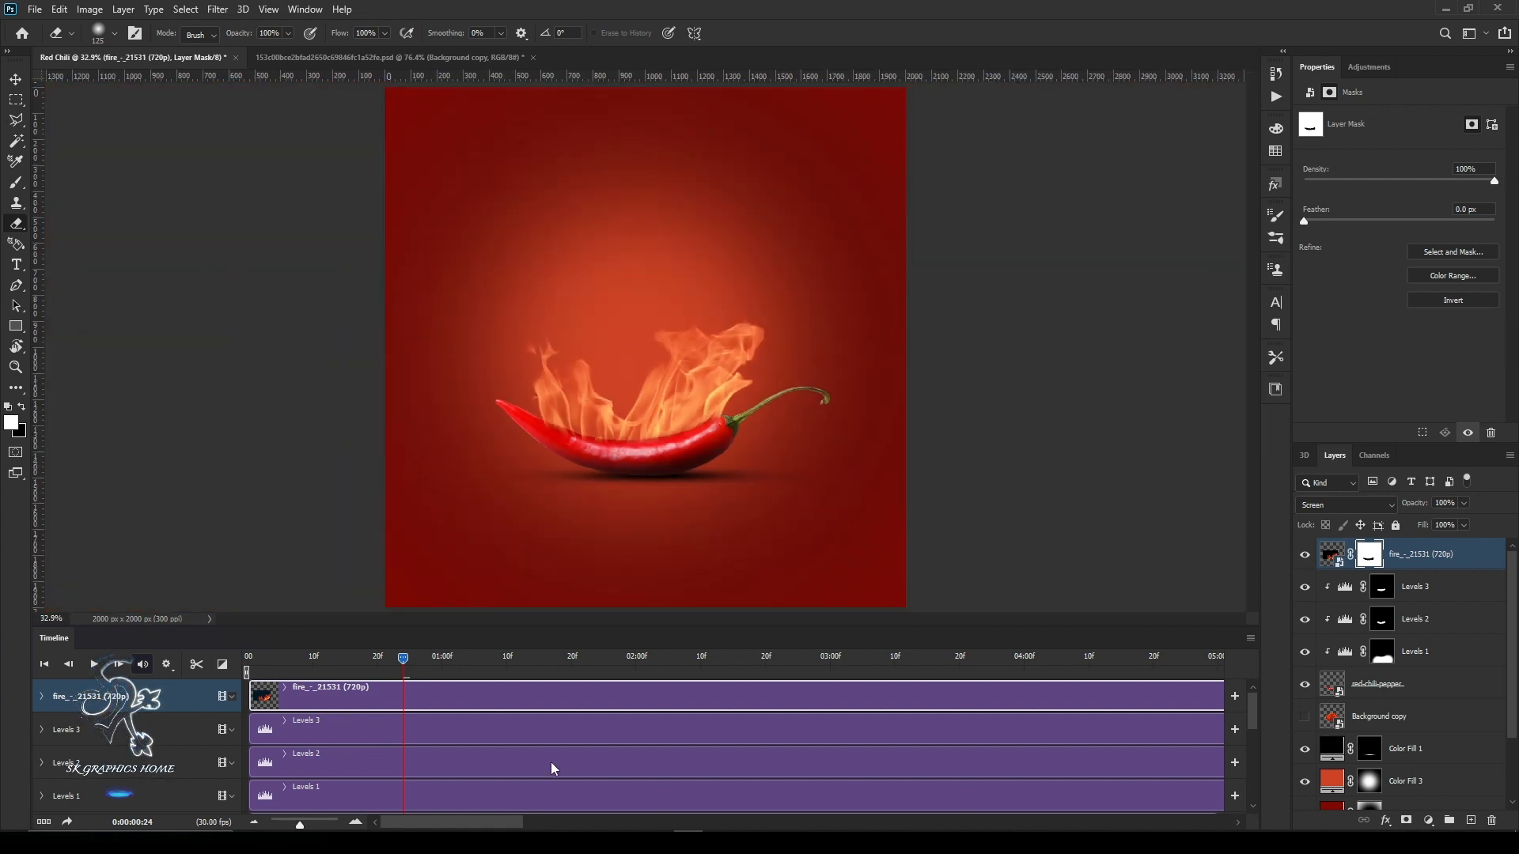
{"action": "scroll", "coordinate": [554, 767], "scroll_direction": "right", "scroll_amount": 1}
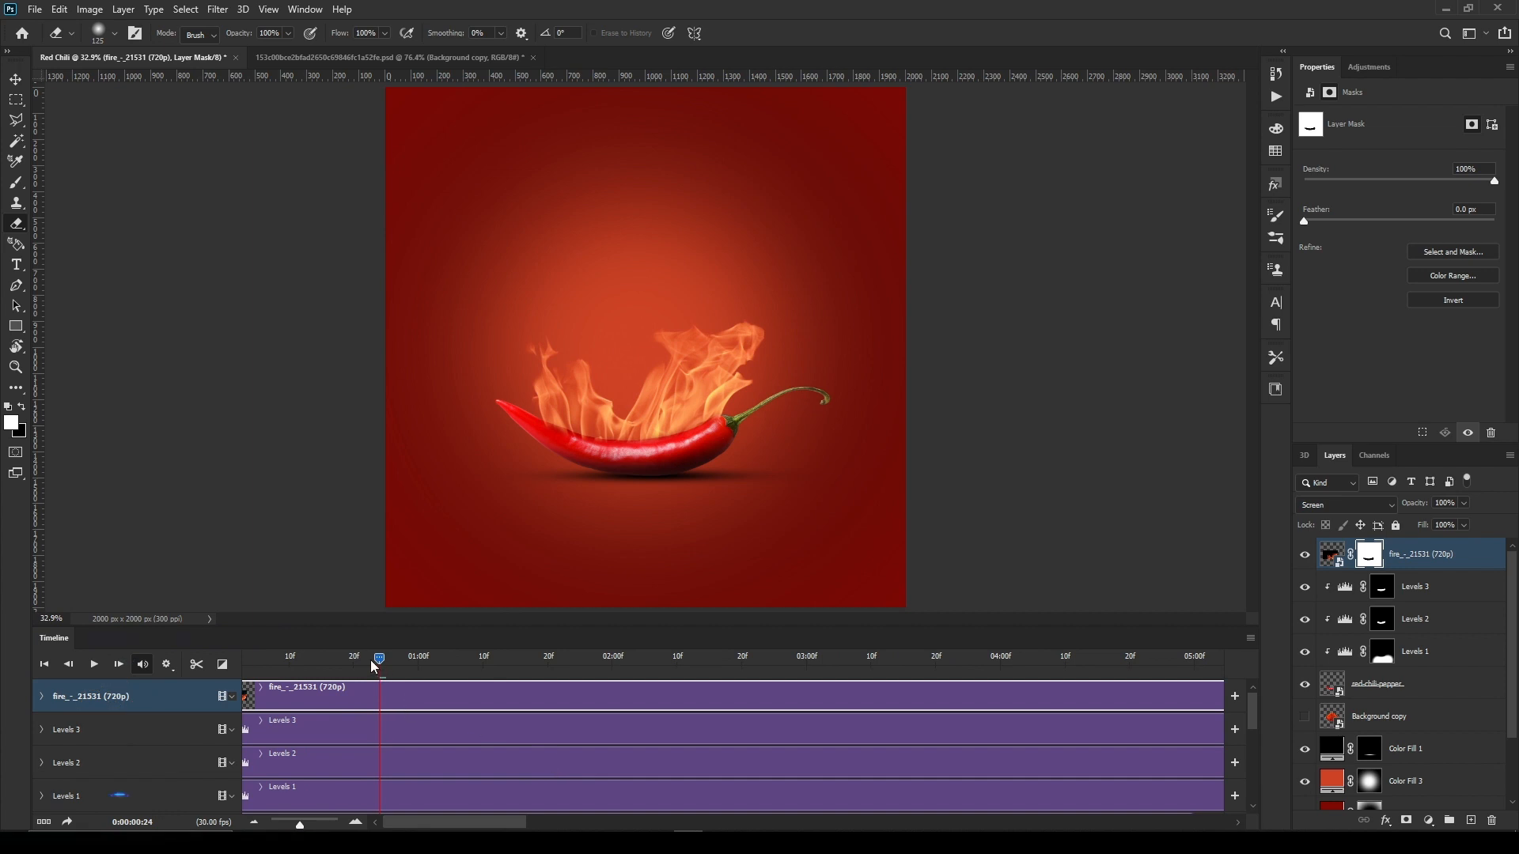
{"action": "key", "text": "space"}
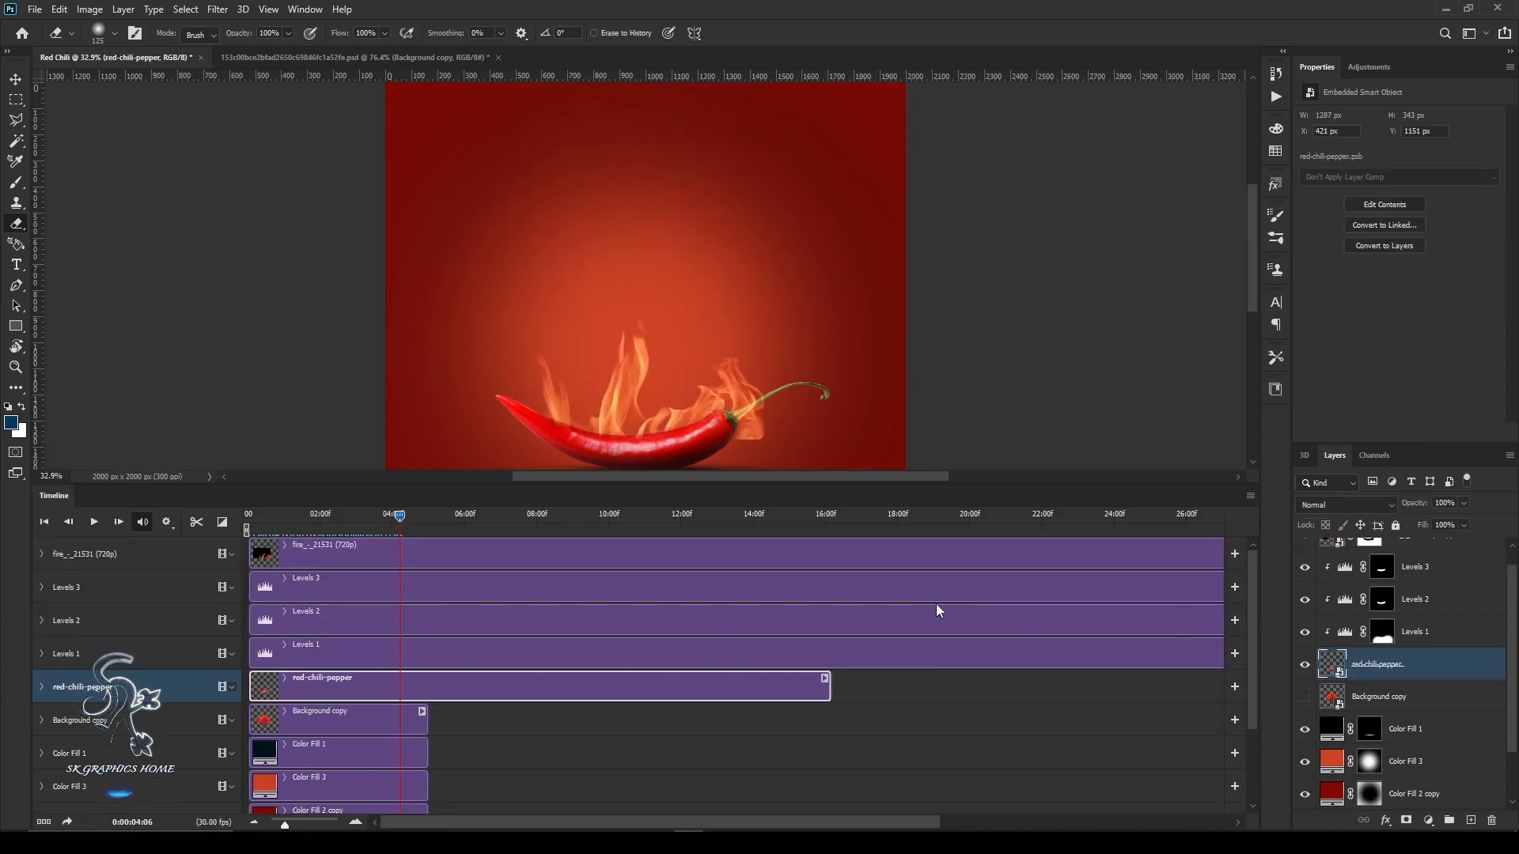
Trim the fire, Levels 3, Levels 2, Levels 1 and red-chili-pepper clips to end at 10:00f.
{"action": "left_click_drag", "start_coordinate": [604, 827], "coordinate": [679, 826]}
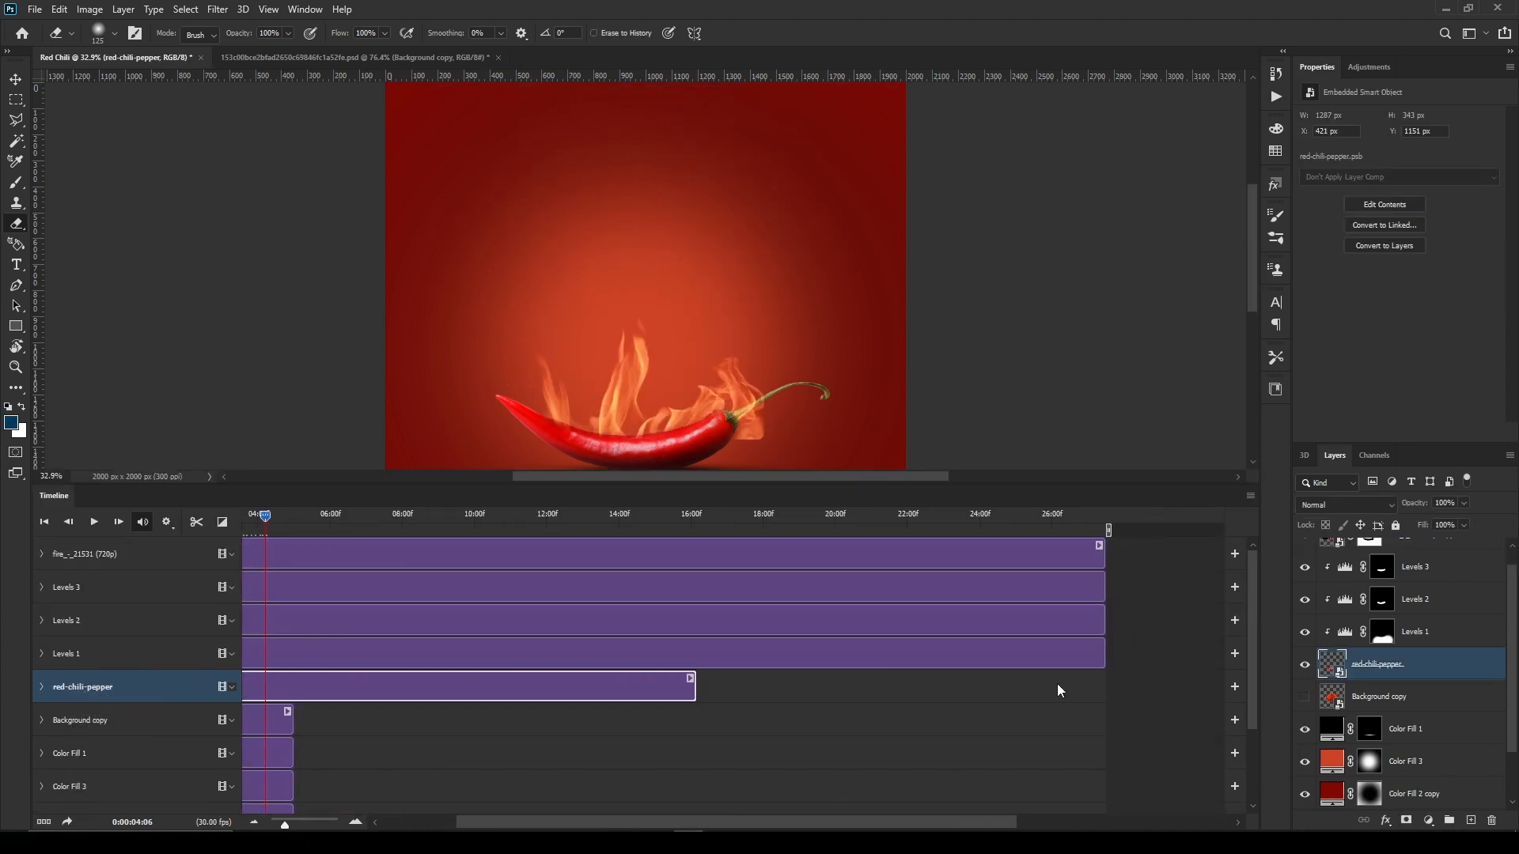
{"action": "left_click_drag", "start_coordinate": [1100, 555], "coordinate": [474, 557]}
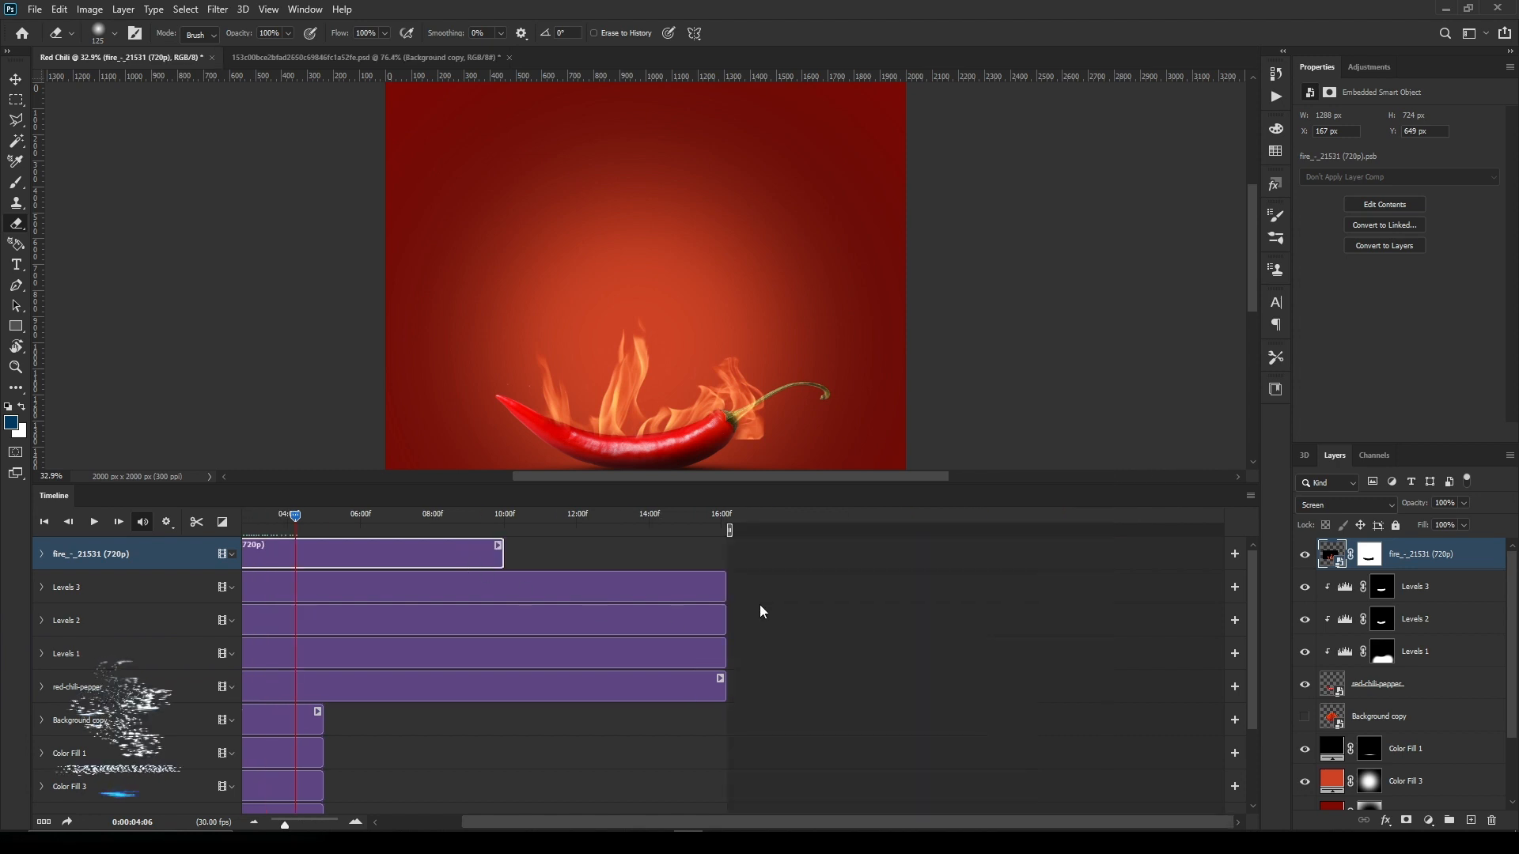
{"action": "left_click_drag", "start_coordinate": [721, 590], "coordinate": [503, 591]}
{"action": "left_click_drag", "start_coordinate": [726, 625], "coordinate": [503, 620]}
{"action": "left_click_drag", "start_coordinate": [723, 661], "coordinate": [503, 658]}
{"action": "left_click_drag", "start_coordinate": [727, 686], "coordinate": [503, 685]}
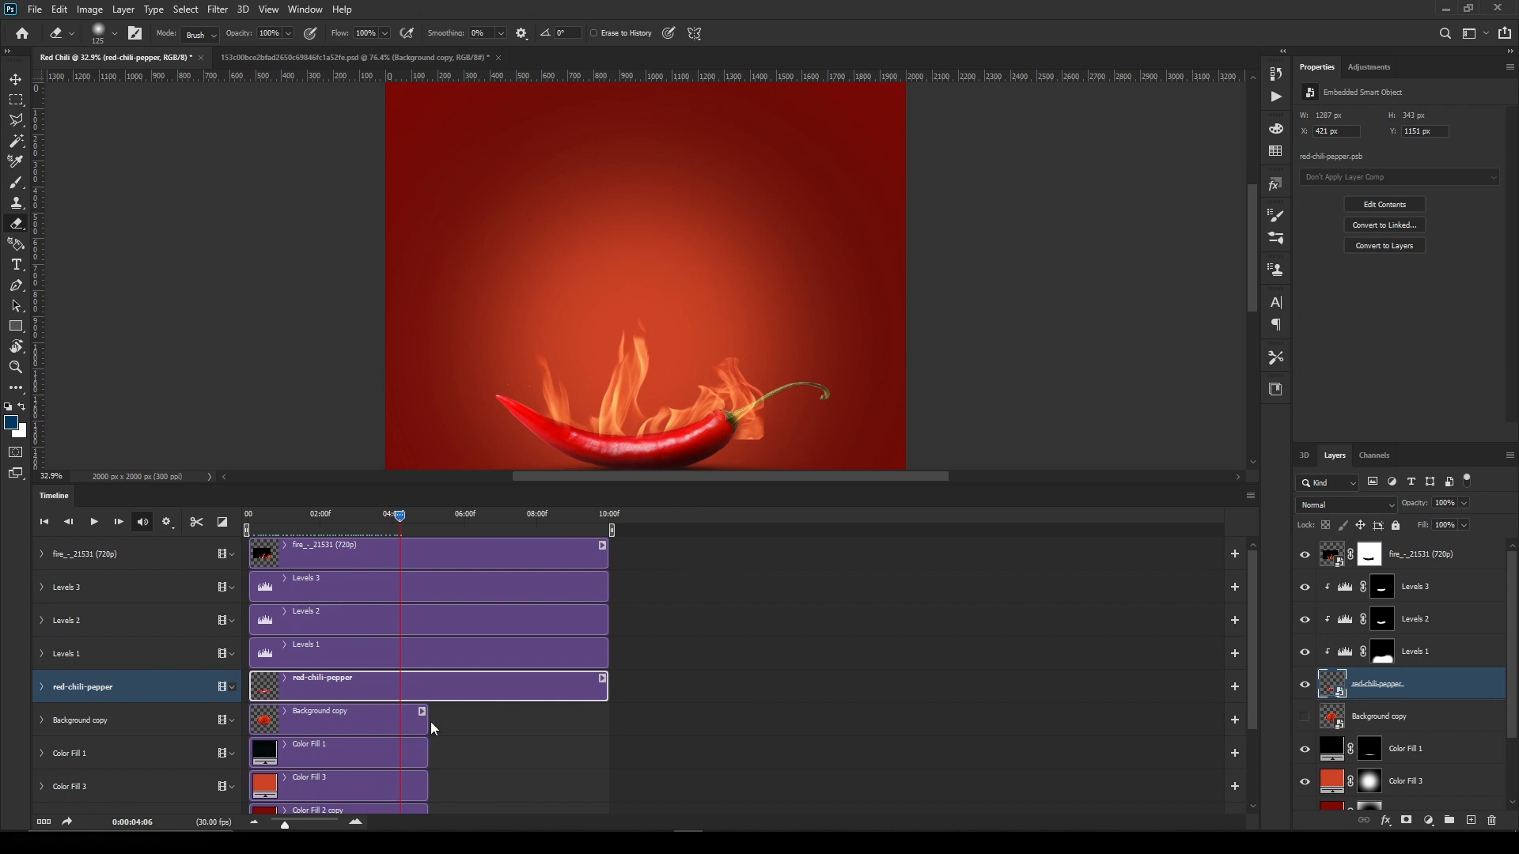
Extend the Background copy, Color Fill 1, Color Fill 3, Color Fill 2 copy, Color Fill 2 and Layer 0 clips to 10:00f.
{"action": "left_click_drag", "start_coordinate": [431, 721], "coordinate": [601, 718]}
{"action": "left_click_drag", "start_coordinate": [429, 754], "coordinate": [605, 751]}
{"action": "left_click_drag", "start_coordinate": [434, 788], "coordinate": [606, 783]}
{"action": "scroll", "coordinate": [582, 749], "scroll_direction": "down", "scroll_amount": 3}
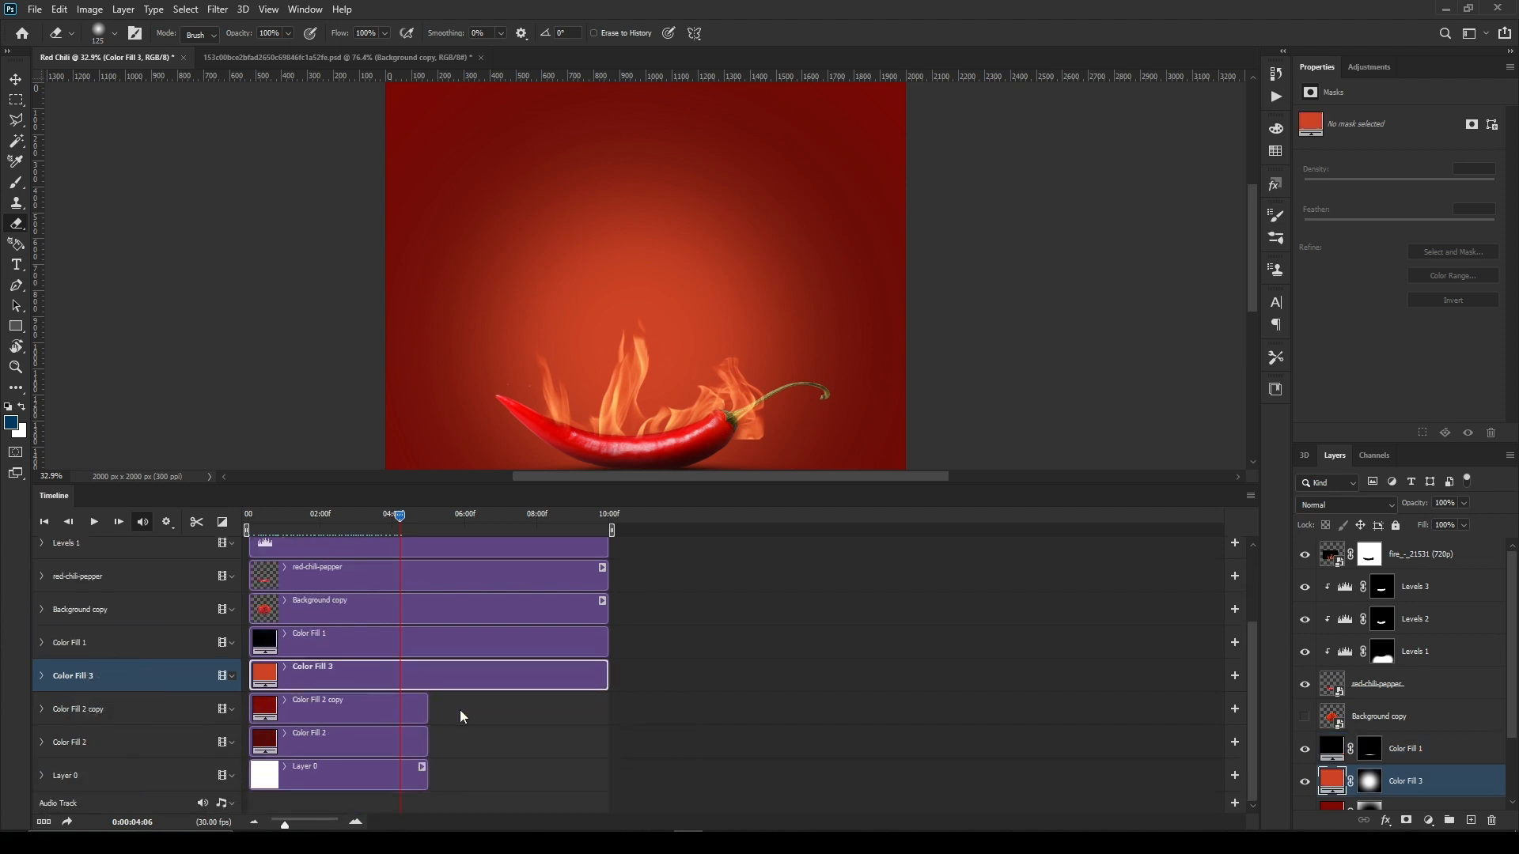
{"action": "left_click_drag", "start_coordinate": [433, 714], "coordinate": [607, 710]}
{"action": "left_click_drag", "start_coordinate": [428, 746], "coordinate": [607, 743]}
{"action": "left_click_drag", "start_coordinate": [430, 777], "coordinate": [608, 775]}
{"action": "scroll", "coordinate": [579, 715], "scroll_direction": "down", "scroll_amount": 3}
{"action": "scroll", "coordinate": [579, 715], "scroll_direction": "up", "scroll_amount": 1}
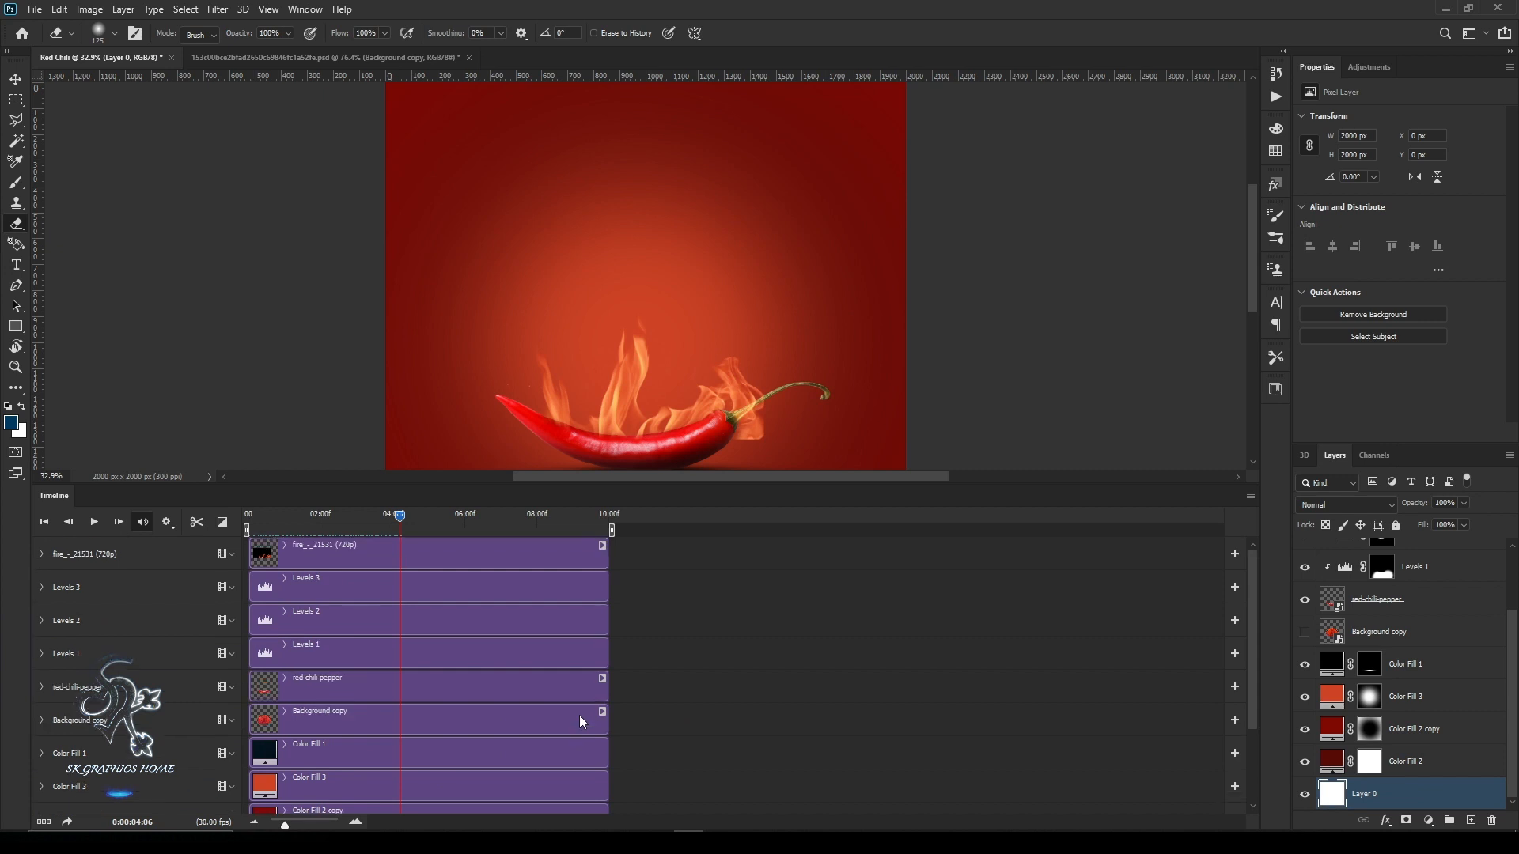
Move the timeline playhead back to 0:00:00:00.
{"action": "key", "text": "ctrl+minus"}
{"action": "key", "text": "ctrl+minus"}
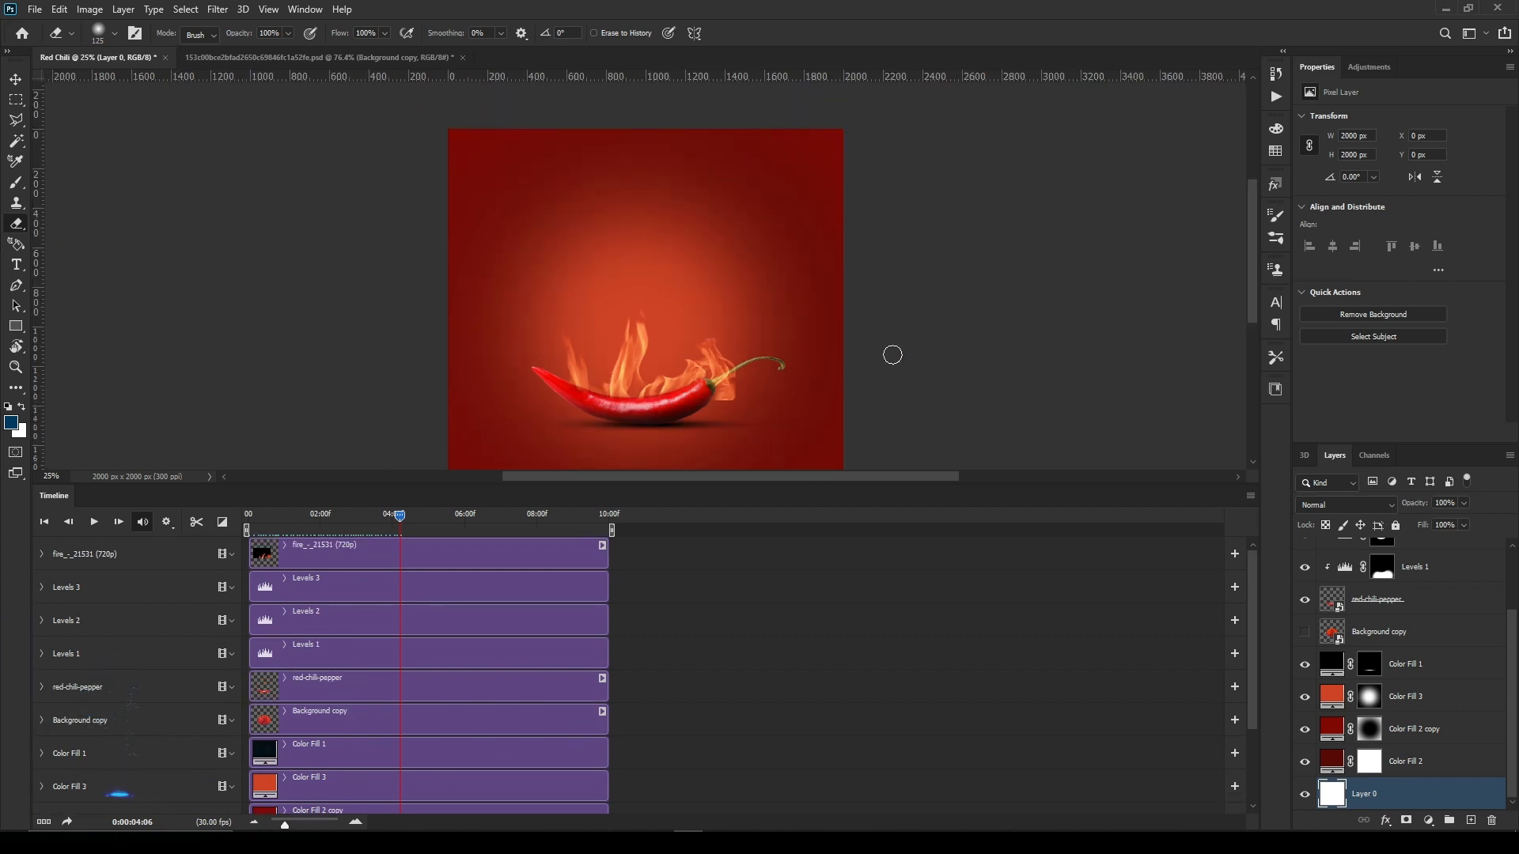
{"action": "key", "text": "ctrl+plus"}
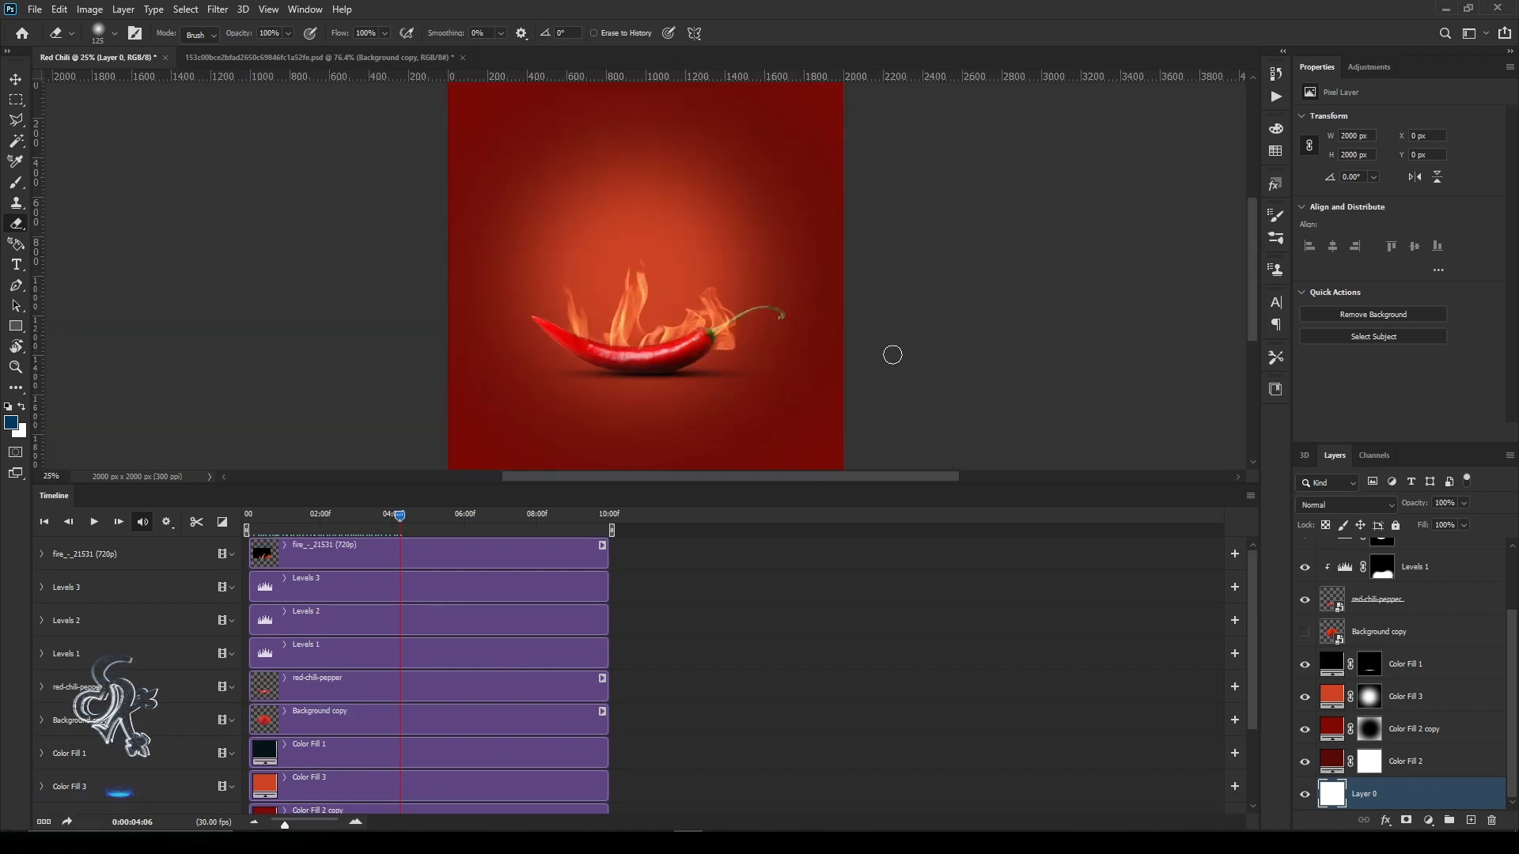
{"action": "left_click_drag", "start_coordinate": [399, 523], "coordinate": [248, 522]}
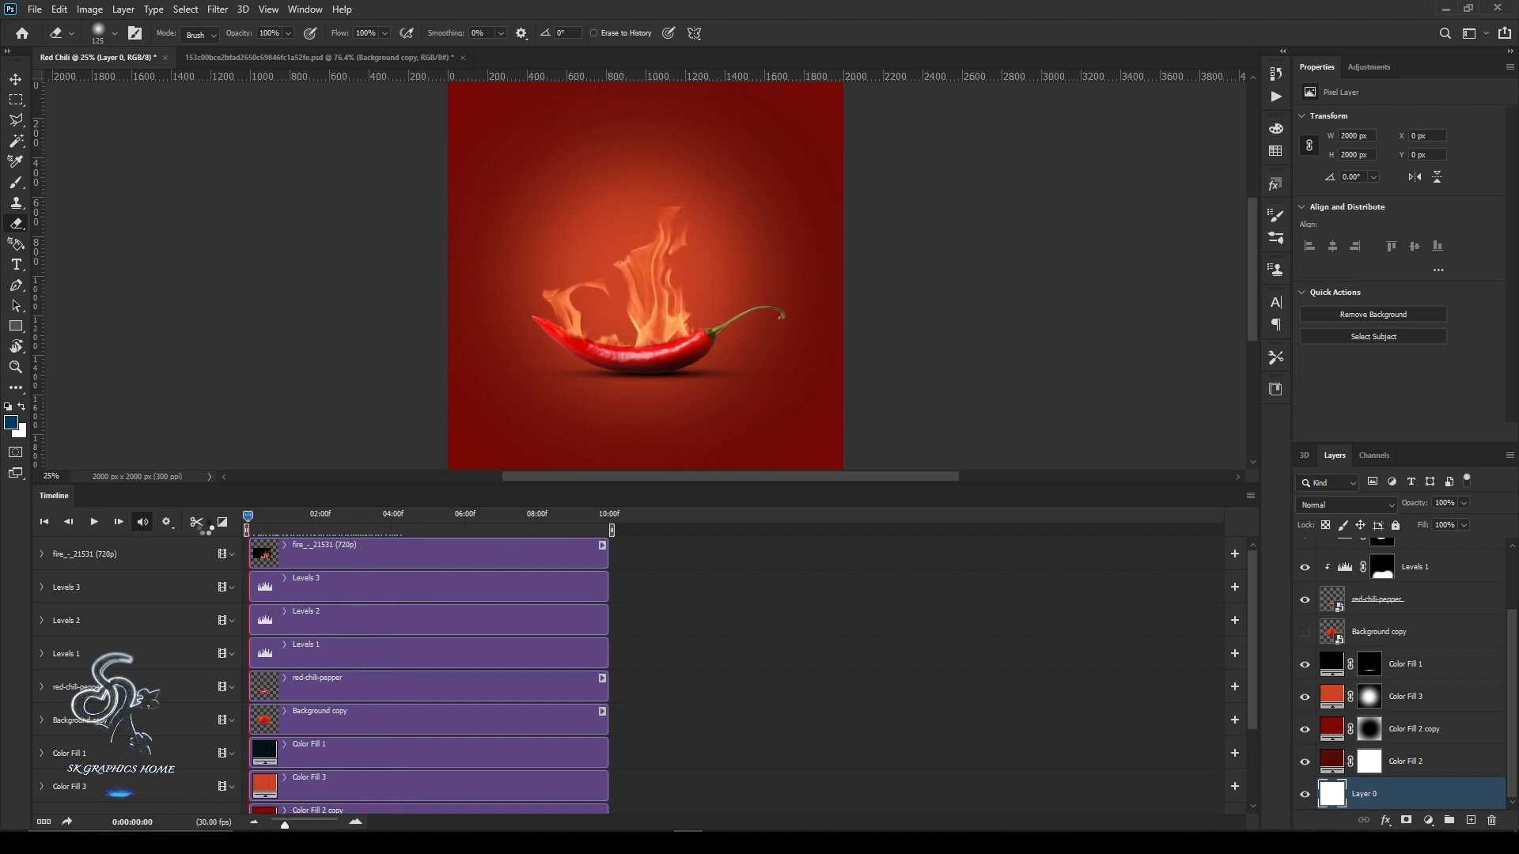
Show the Background copy chili powder bowl, scale it to 10.35% and place it in the canvas's lower-left corner.
{"action": "left_click", "coordinate": [398, 728]}
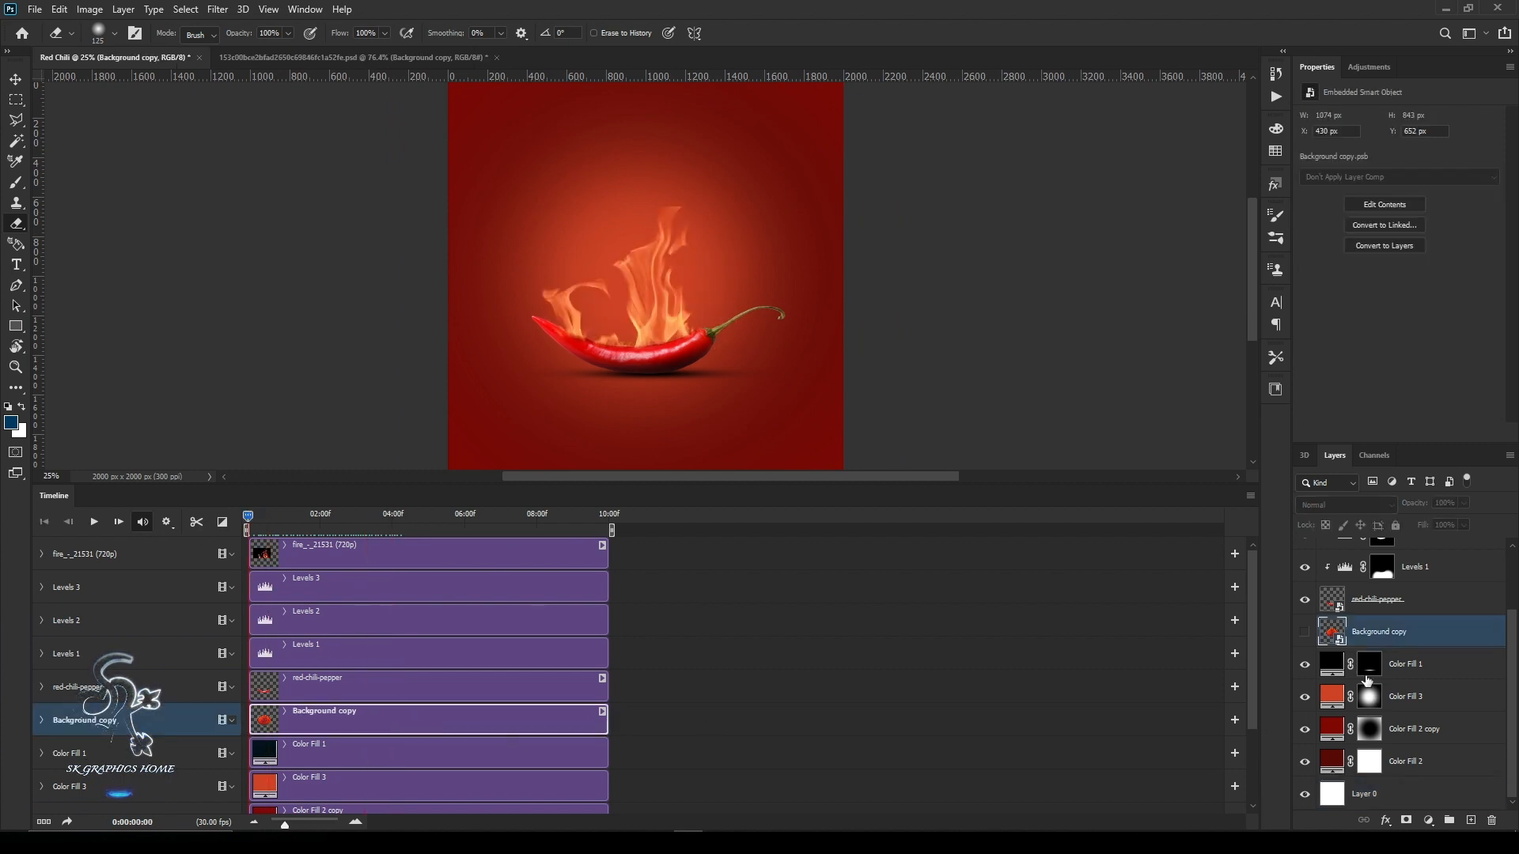
{"action": "left_click", "coordinate": [1305, 633]}
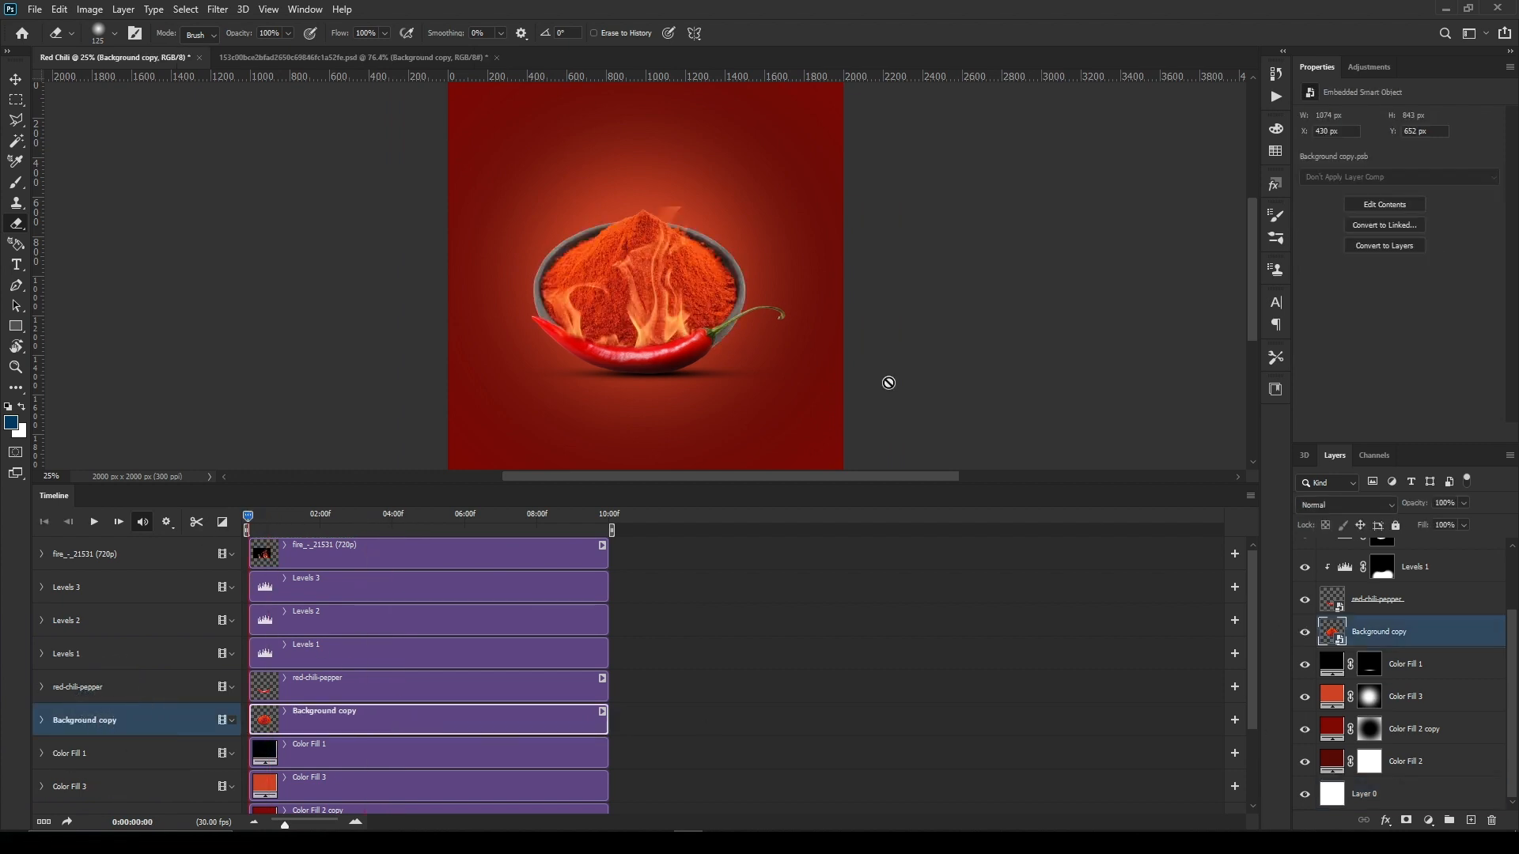
{"action": "key", "text": "ctrl+t"}
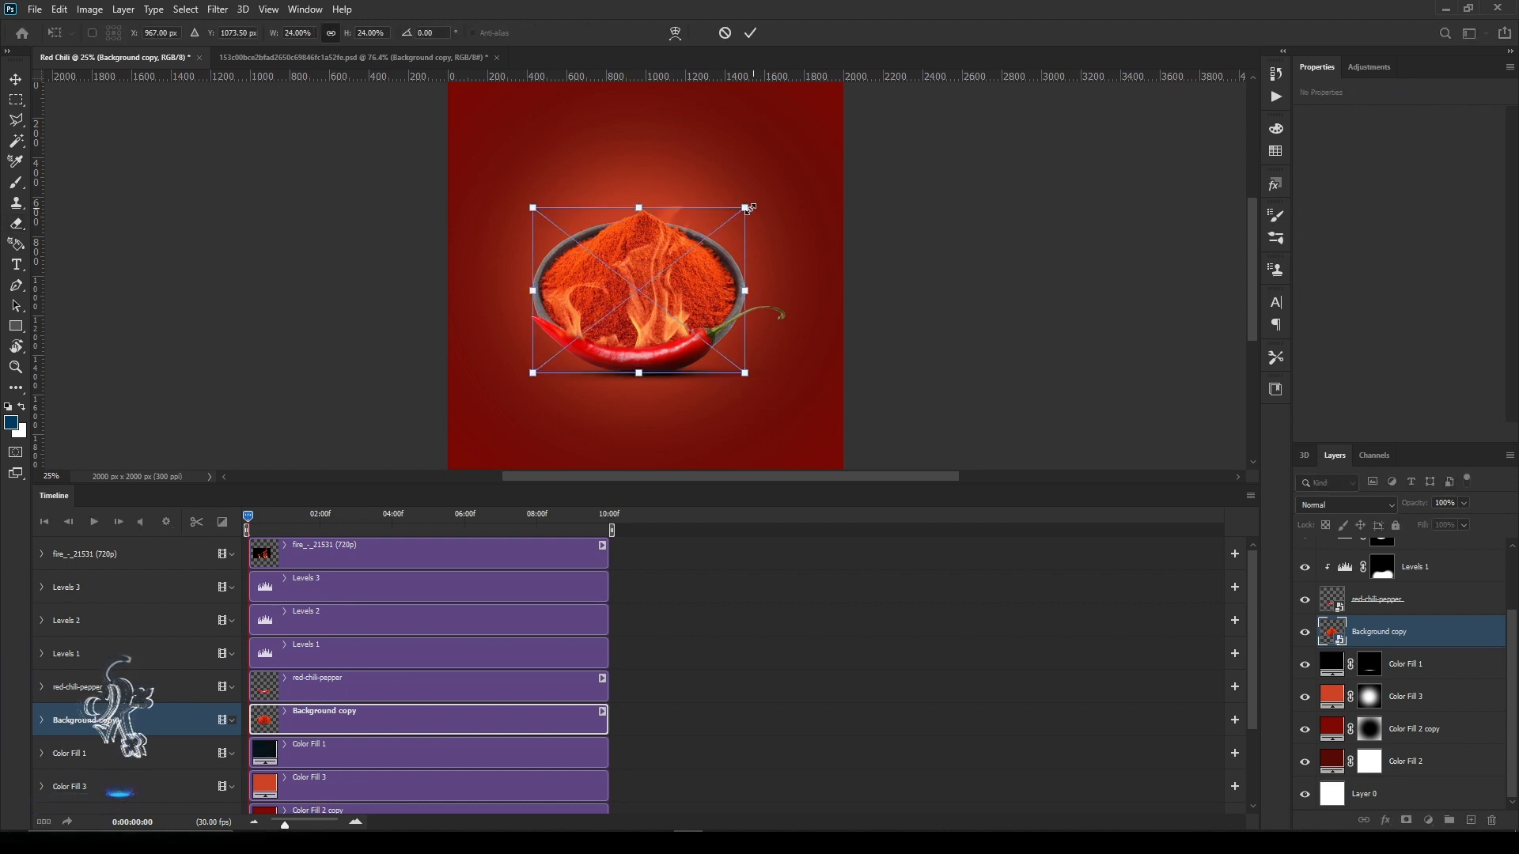
{"action": "left_click_drag", "start_coordinate": [747, 209], "coordinate": [644, 285]}
{"action": "left_click_drag", "start_coordinate": [600, 344], "coordinate": [540, 398]}
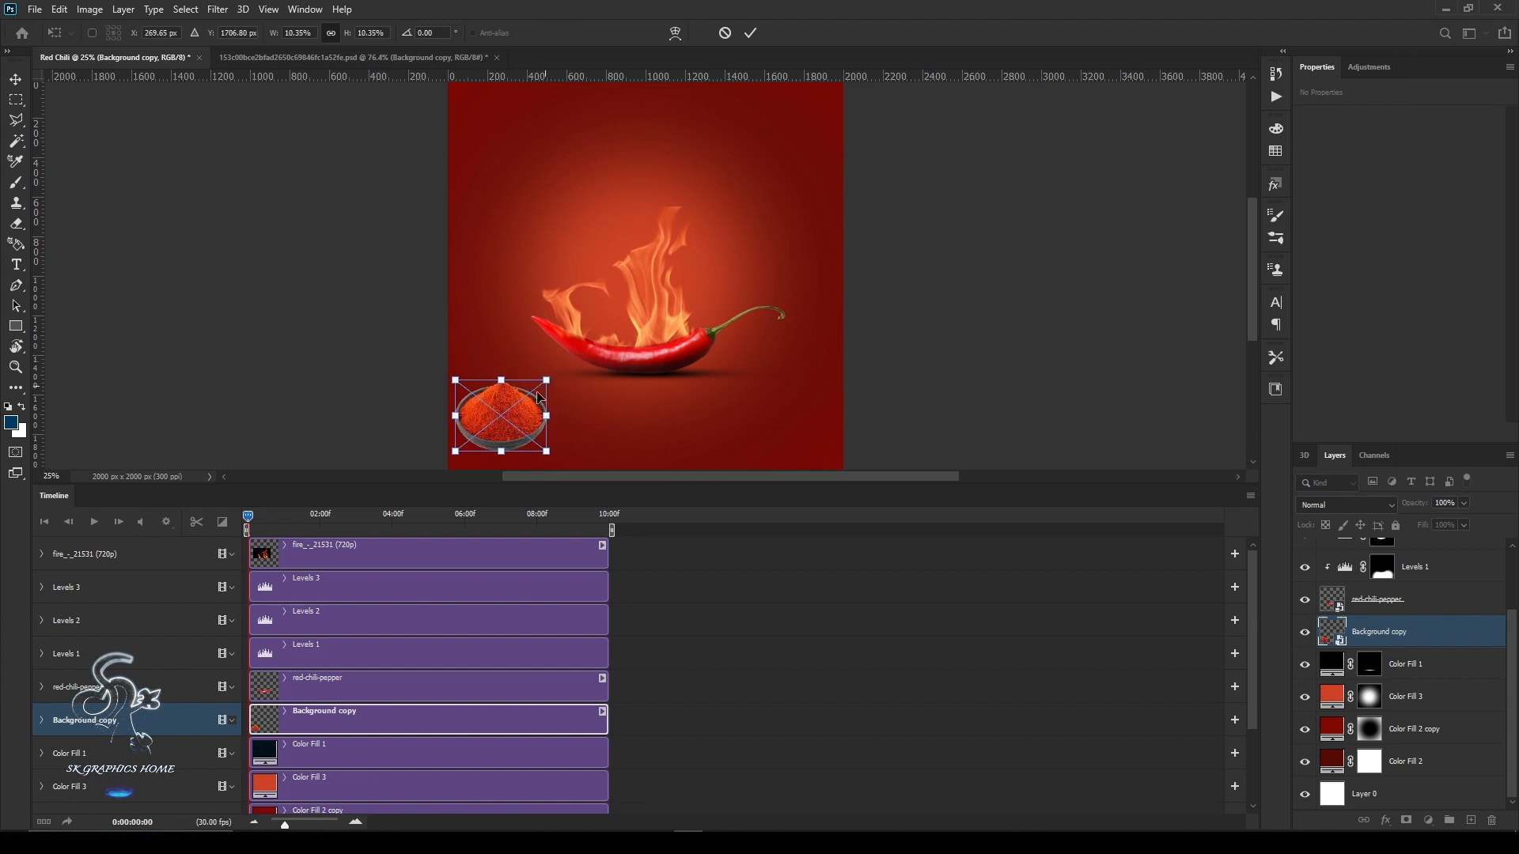
{"action": "key", "text": "Return"}
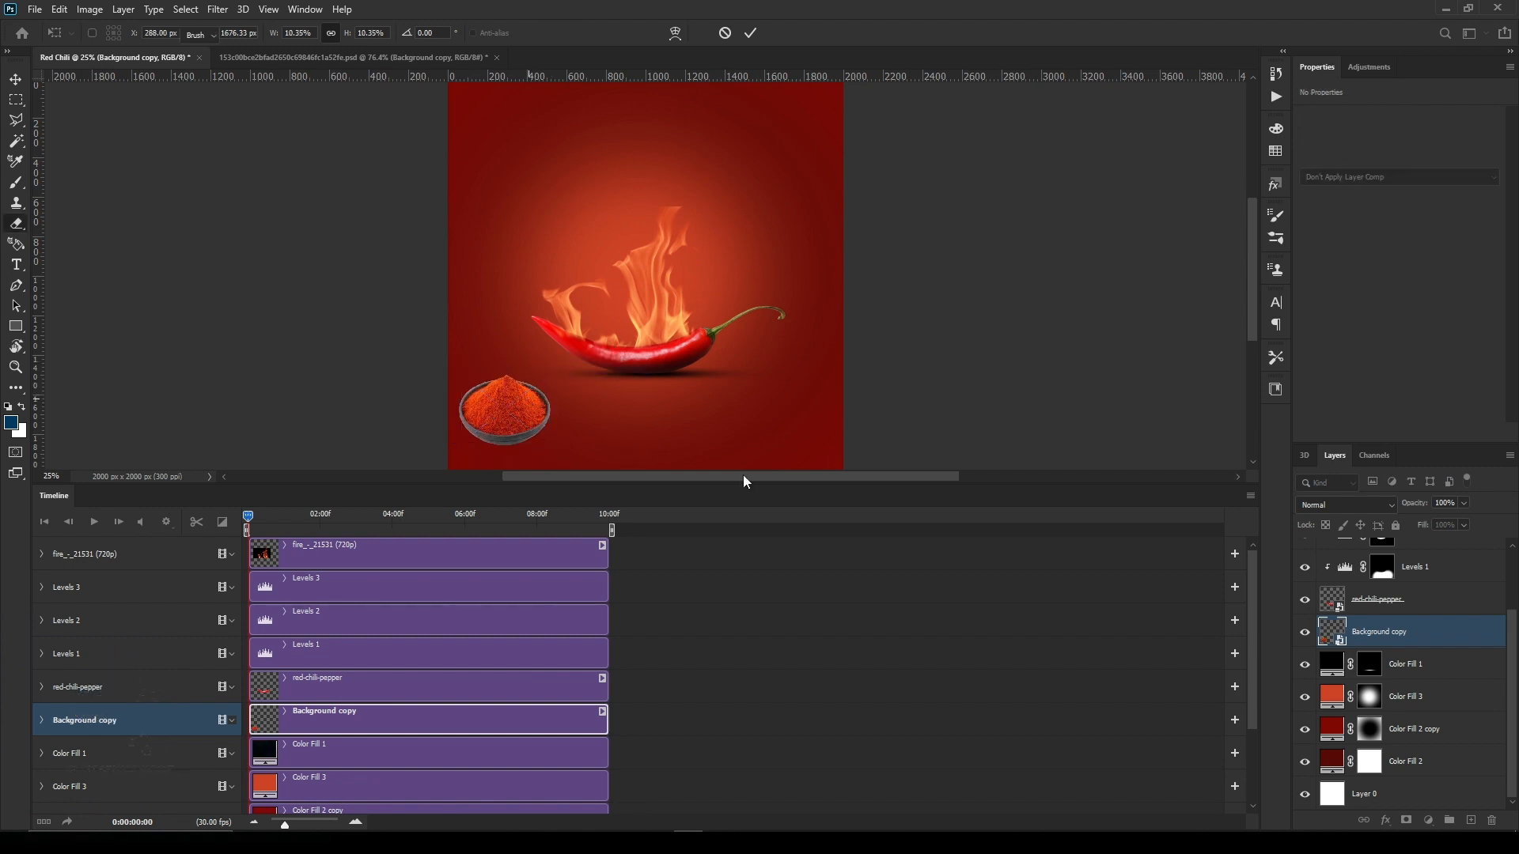
Reveal a thin dark shadow beneath the chili powder bowl on the Color Fill 1 mask, using the flattened eraser brush at 500 px and smaller.
{"action": "key", "text": "e"}
{"action": "left_click", "coordinate": [1371, 677]}
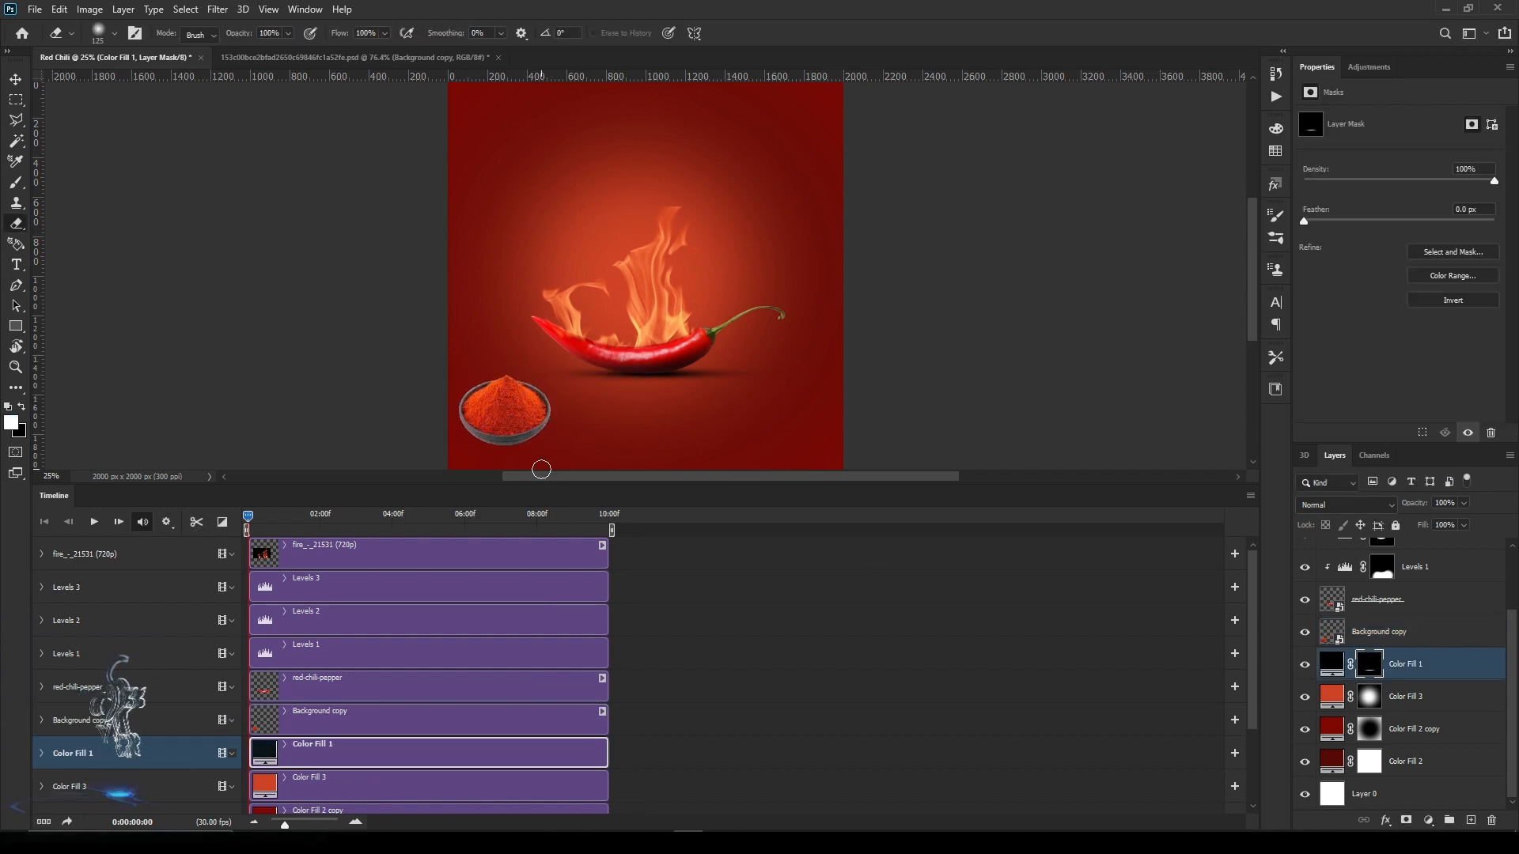
{"action": "right_click", "coordinate": [518, 442]}
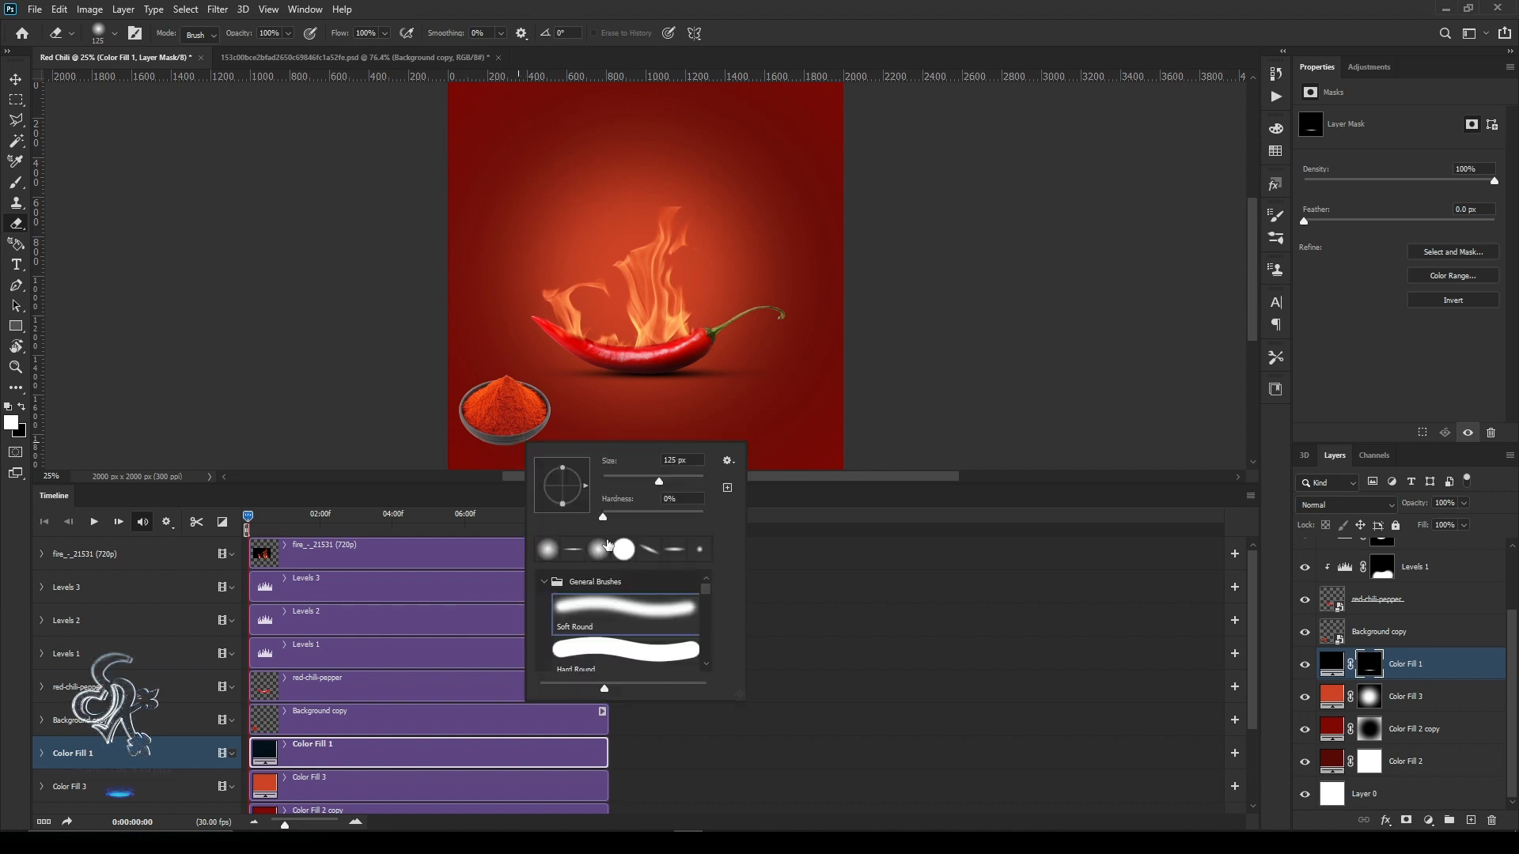
{"action": "left_click", "coordinate": [575, 550]}
{"action": "left_click", "coordinate": [736, 7]}
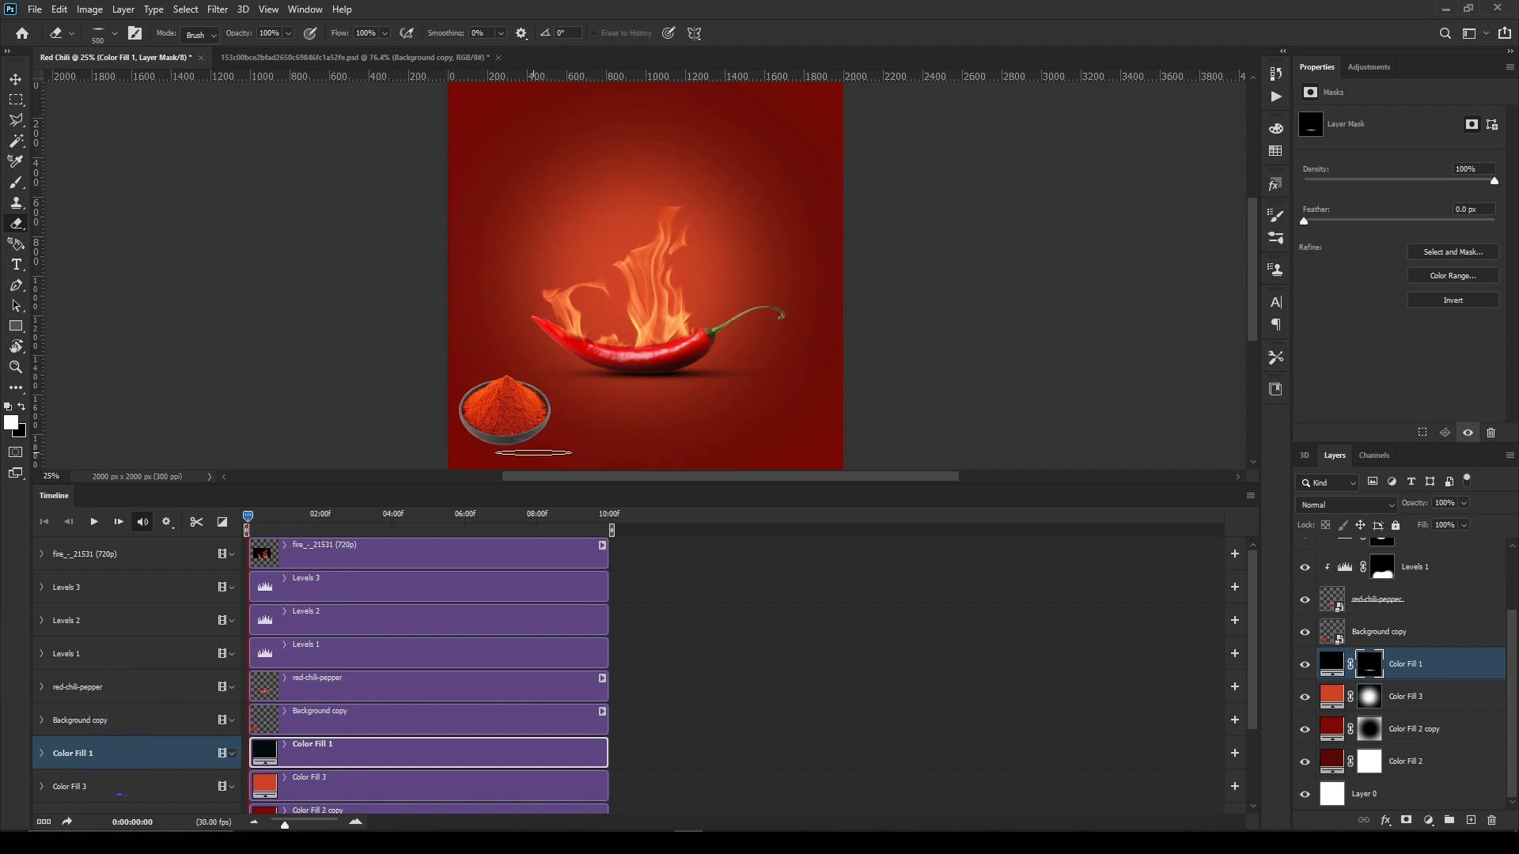
{"action": "key", "text": "x"}
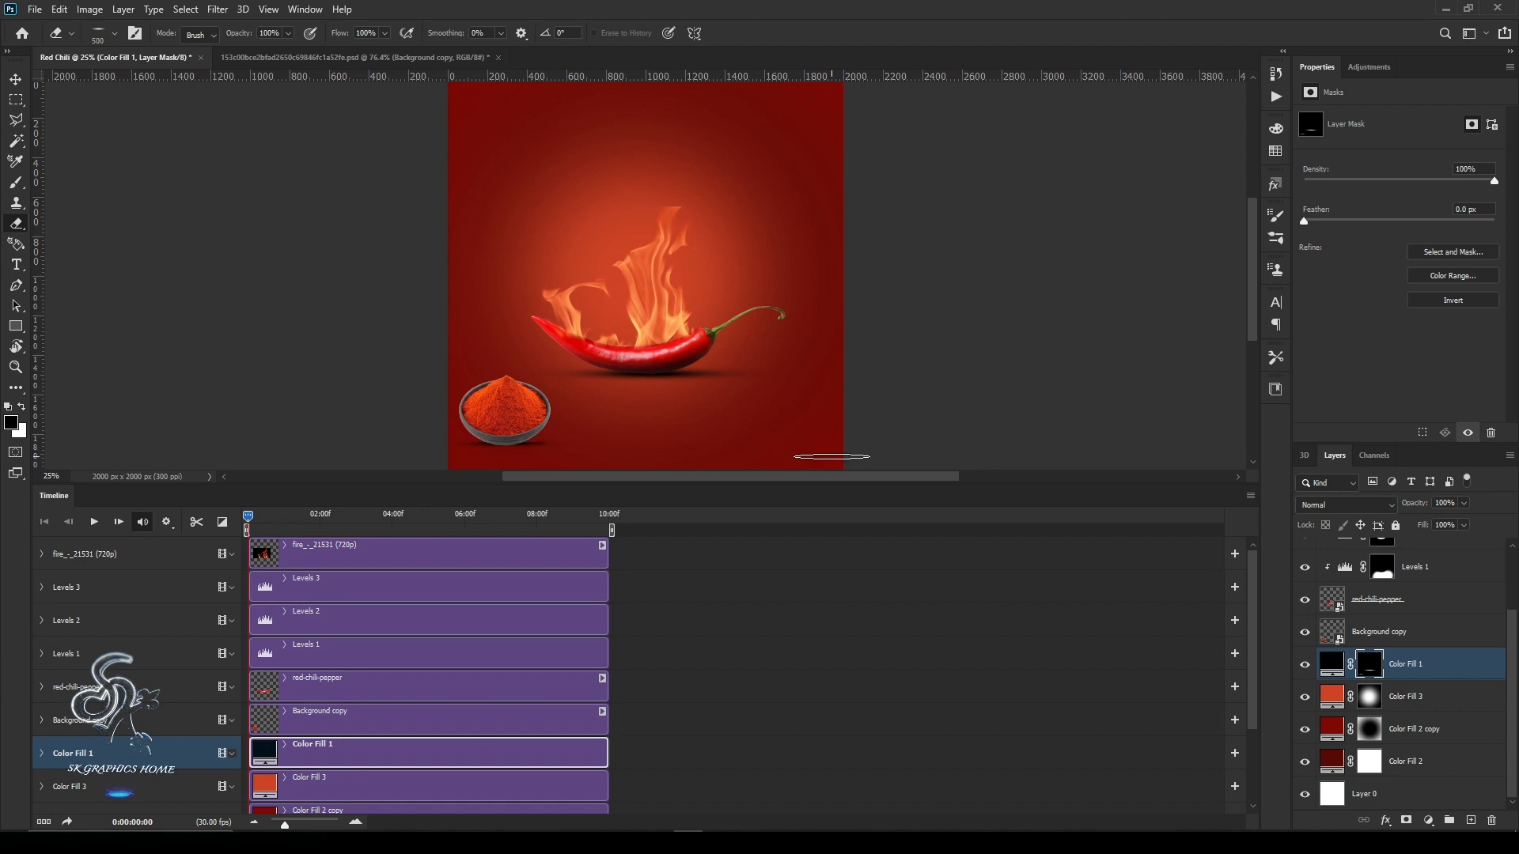
{"action": "key", "text": "bracketleft"}
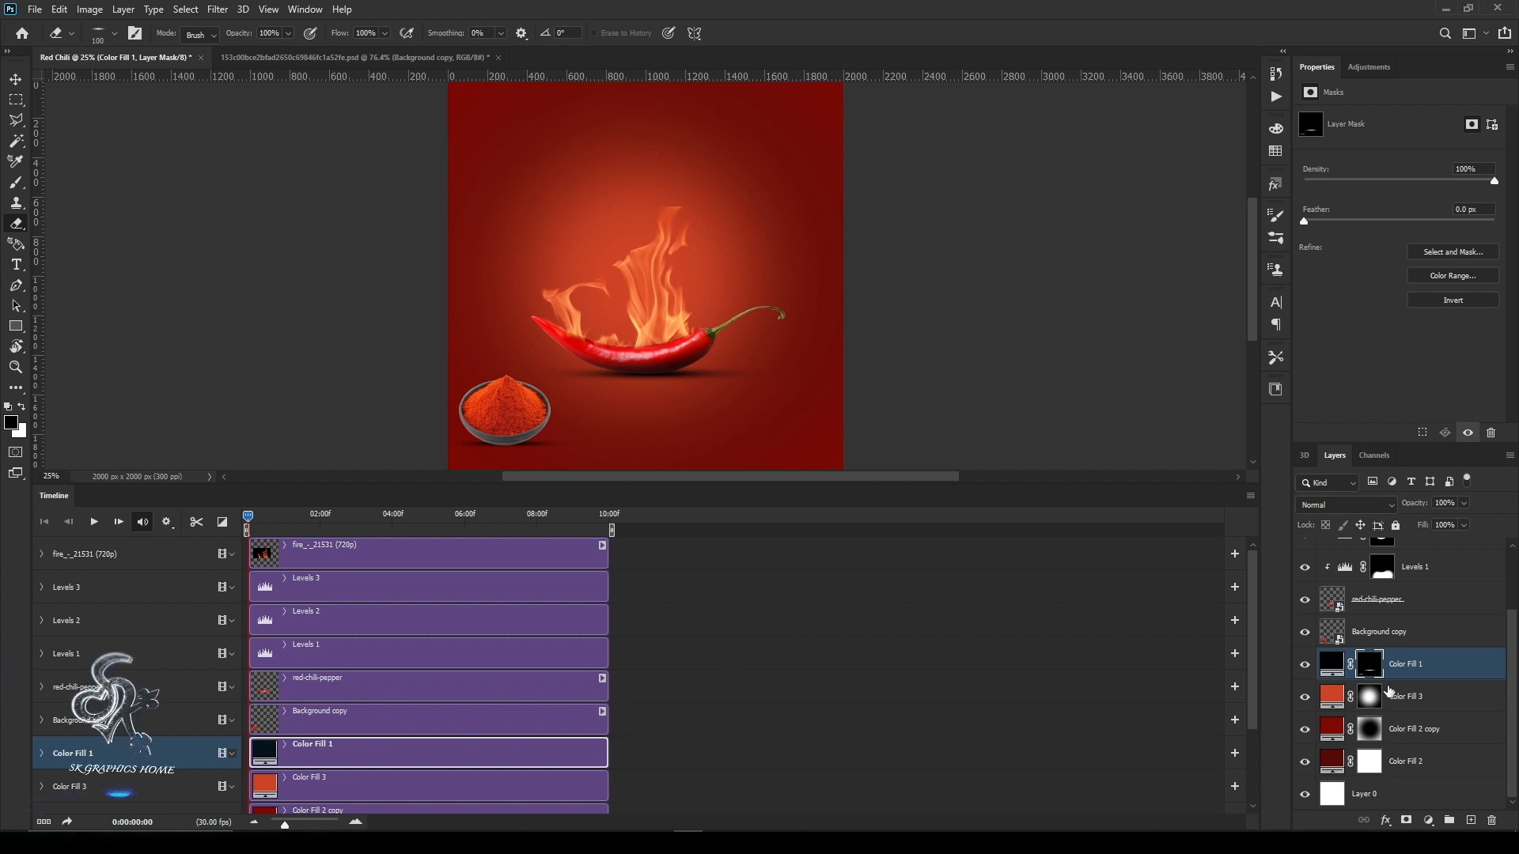
Animate the bowl's Transform from off-canvas at X -464 px at 0:00:00:00 to X 73 px at 0:00:09:20.
{"action": "left_click", "coordinate": [1401, 640]}
{"action": "key", "text": "v"}
{"action": "left_click_drag", "start_coordinate": [492, 441], "coordinate": [389, 441]}
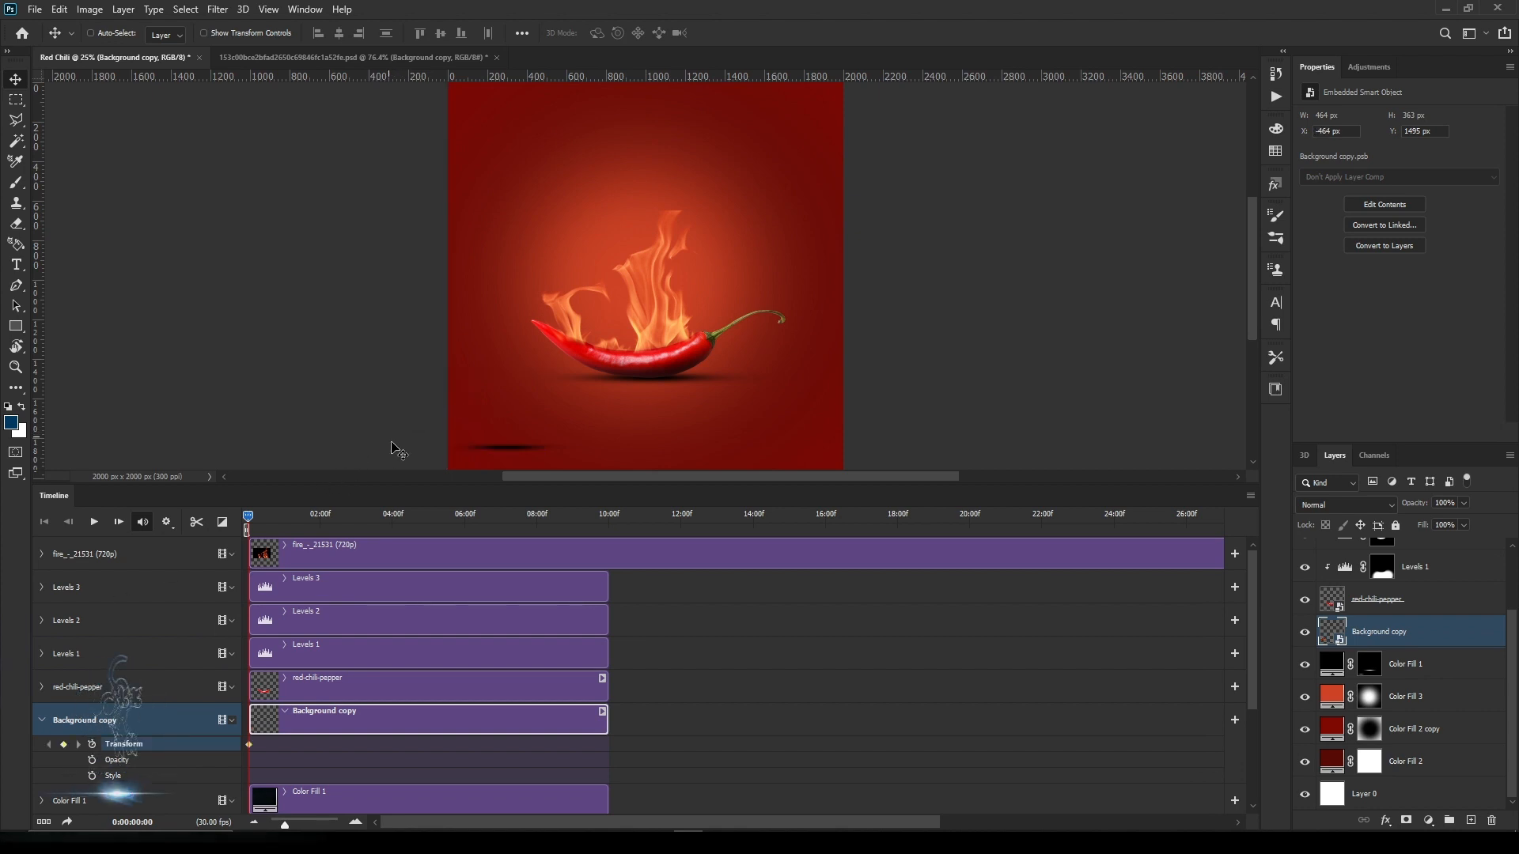
{"action": "left_click_drag", "start_coordinate": [415, 437], "coordinate": [521, 437]}
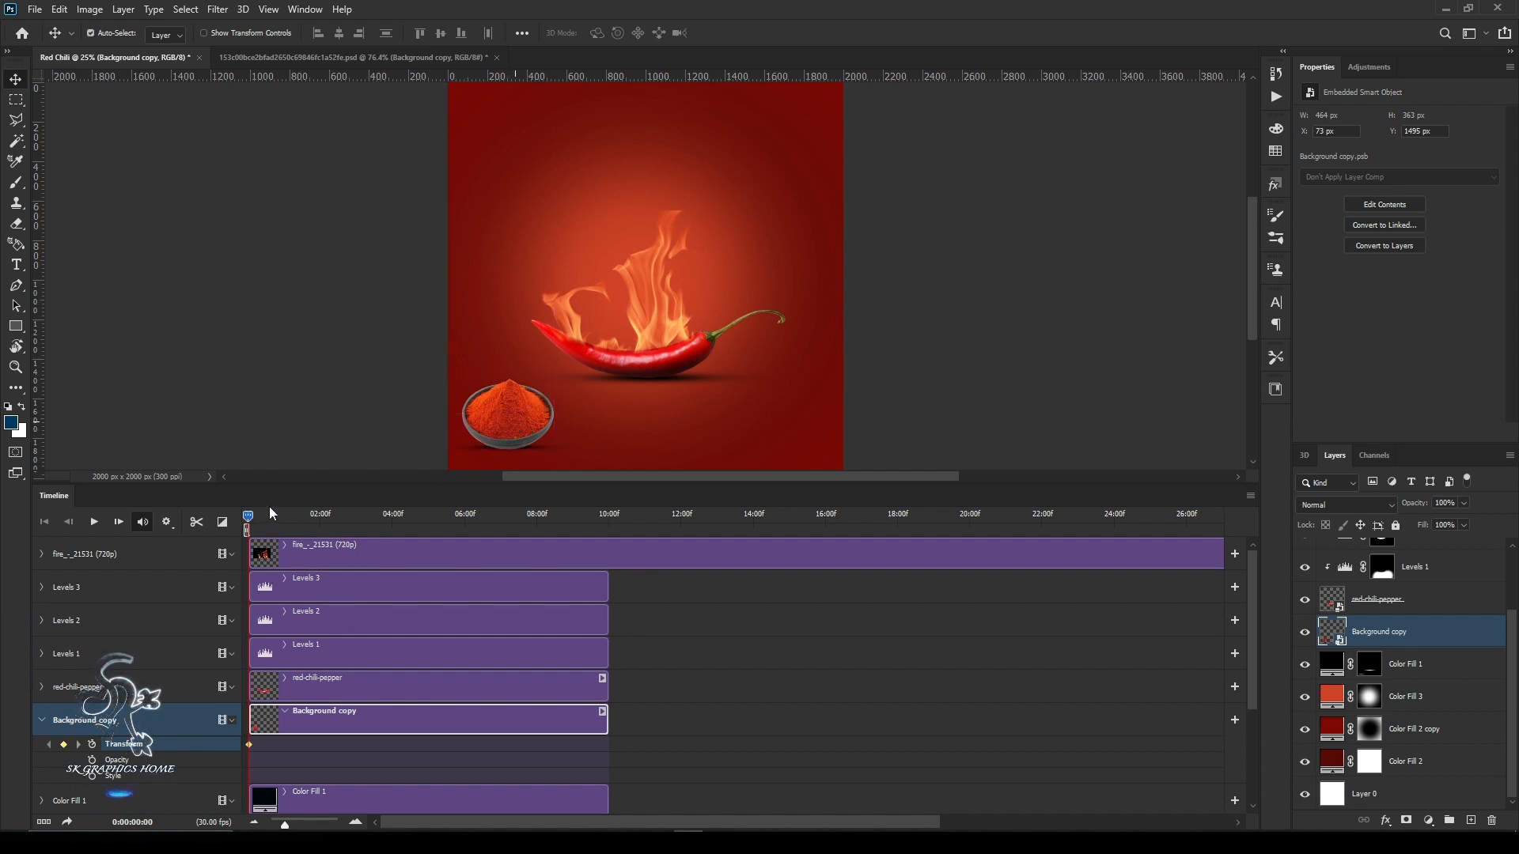
{"action": "key", "text": "ctrl+z"}
{"action": "left_click_drag", "start_coordinate": [262, 525], "coordinate": [597, 520]}
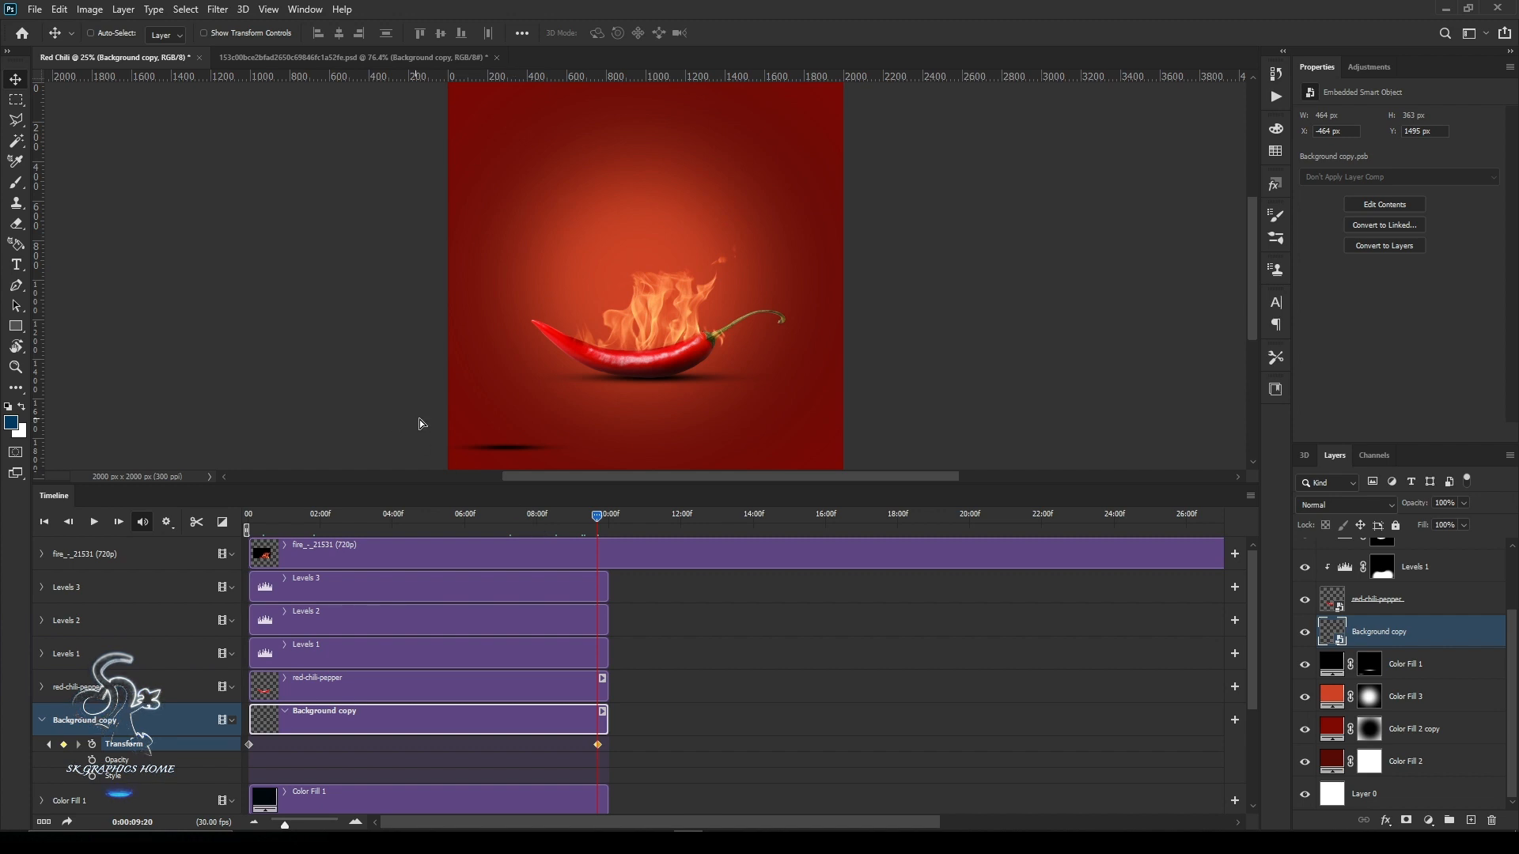
{"action": "left_click_drag", "start_coordinate": [420, 424], "coordinate": [522, 427]}
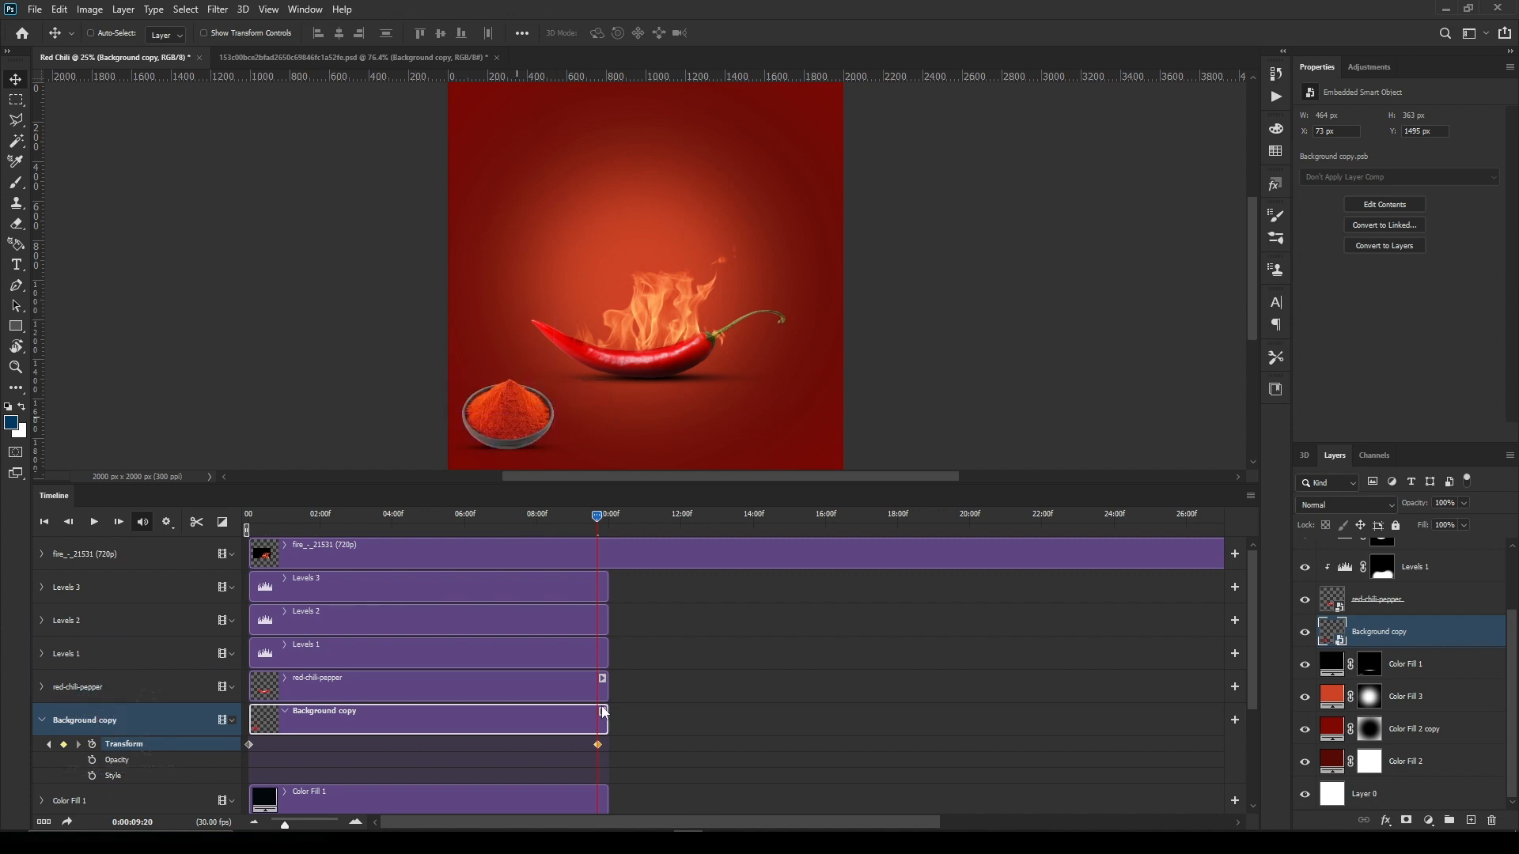
Play the animation from the beginning to check how the bowl slides into the canvas.
{"action": "left_click_drag", "start_coordinate": [598, 519], "coordinate": [224, 542]}
{"action": "key", "text": "space"}
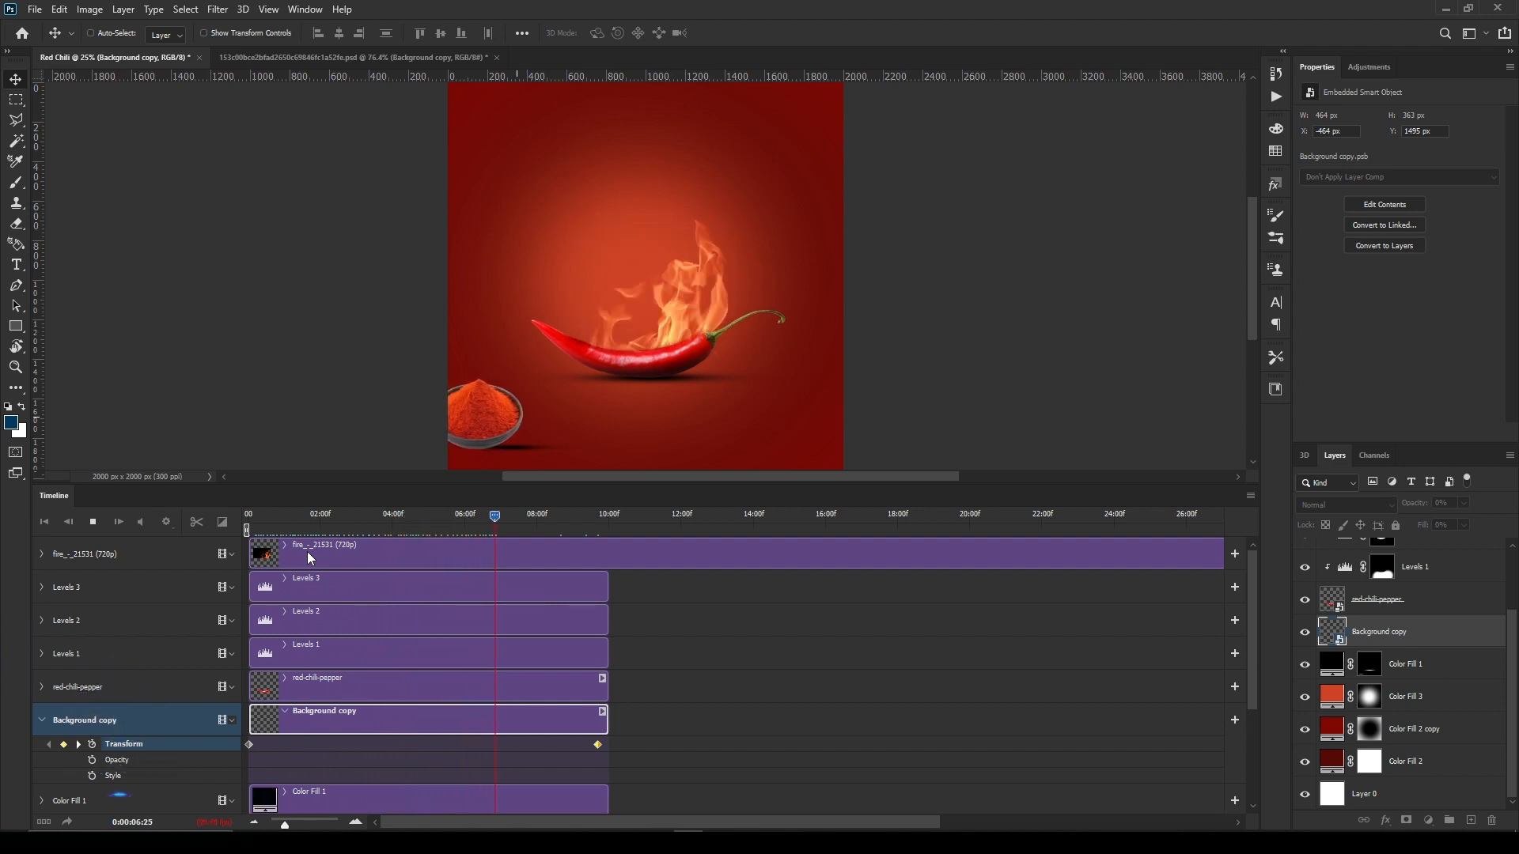
{"action": "key", "text": "space"}
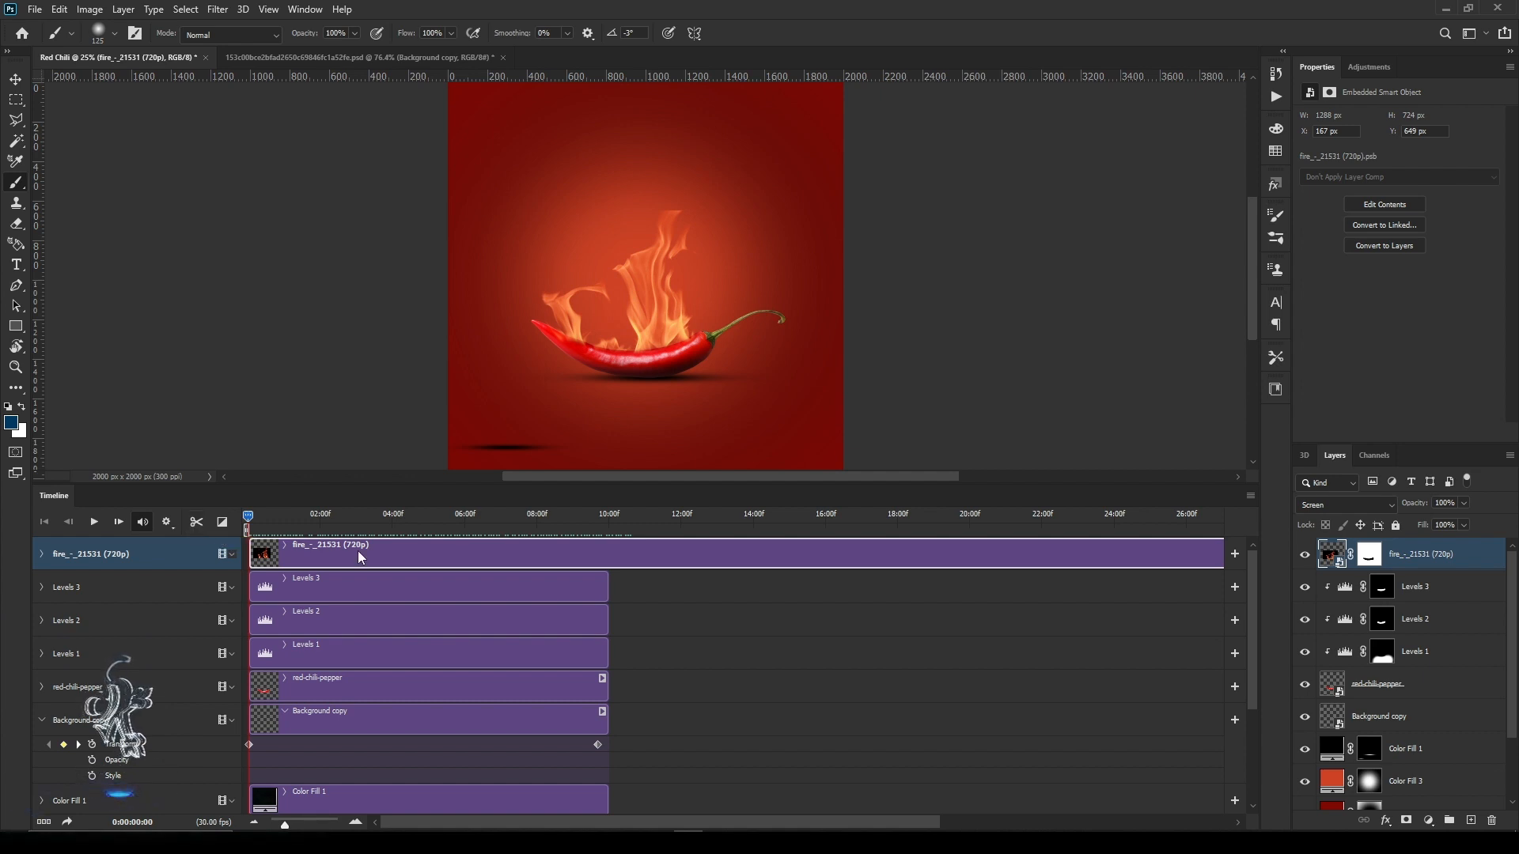
Split the fire clip at 0:00:09:29, delete the remaining part after it and play back the trimmed animation.
{"action": "left_click_drag", "start_coordinate": [396, 527], "coordinate": [609, 524]}
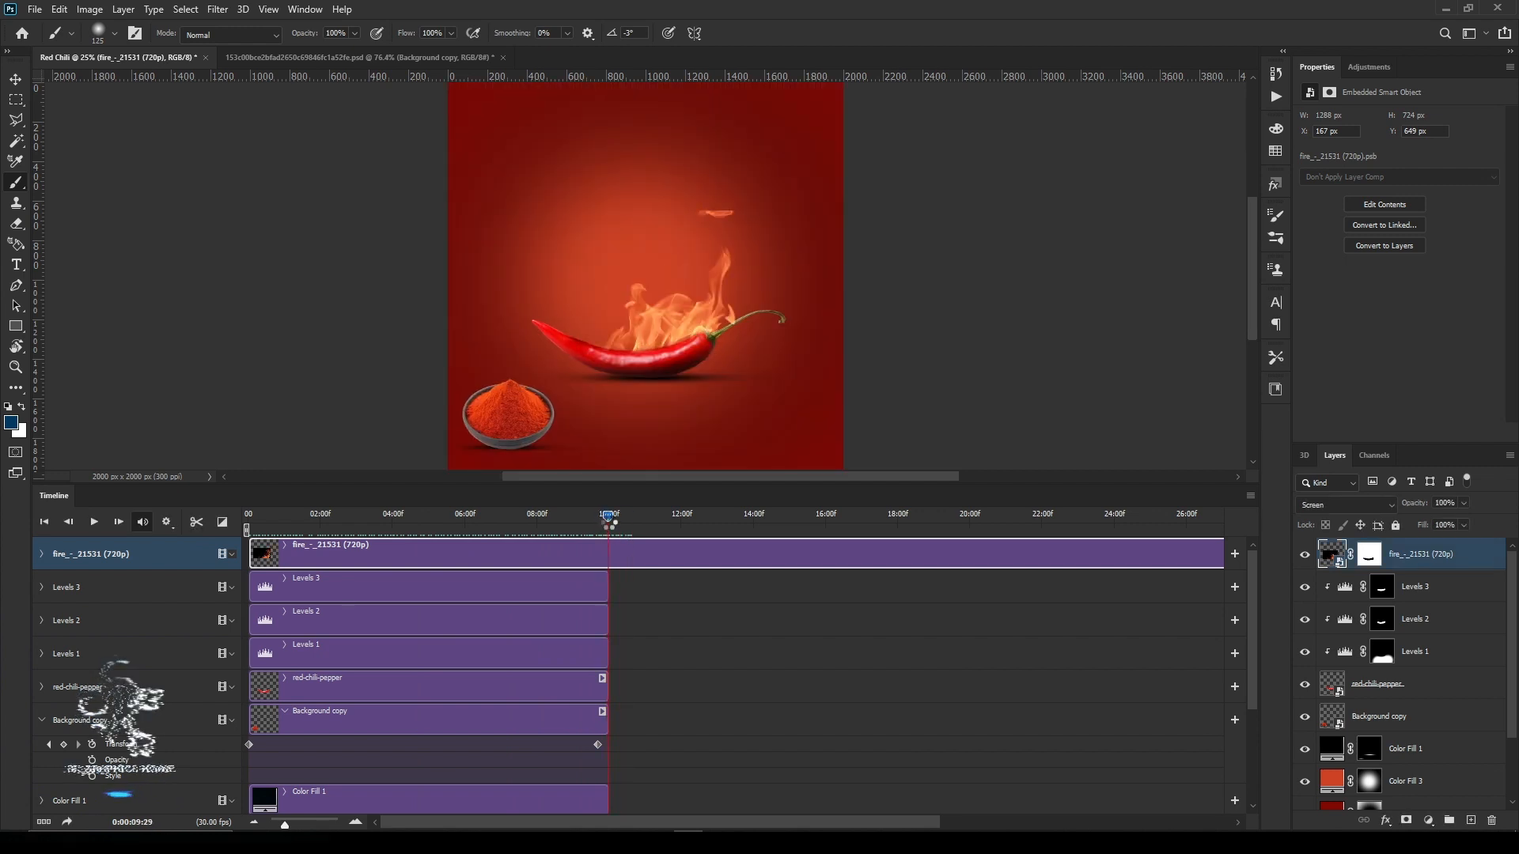
{"action": "left_click", "coordinate": [198, 520]}
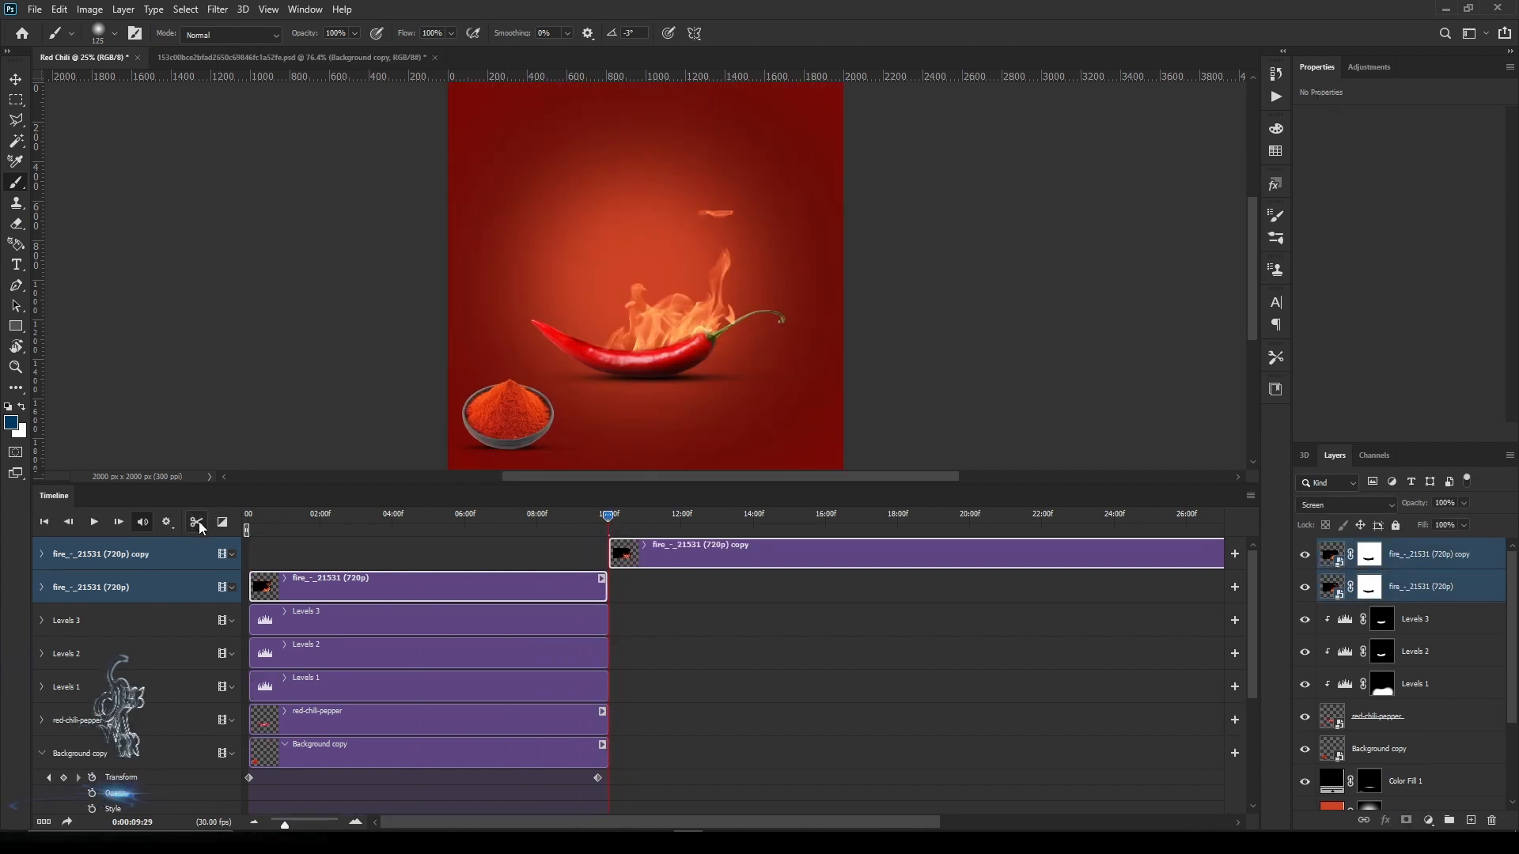
{"action": "left_click", "coordinate": [732, 555]}
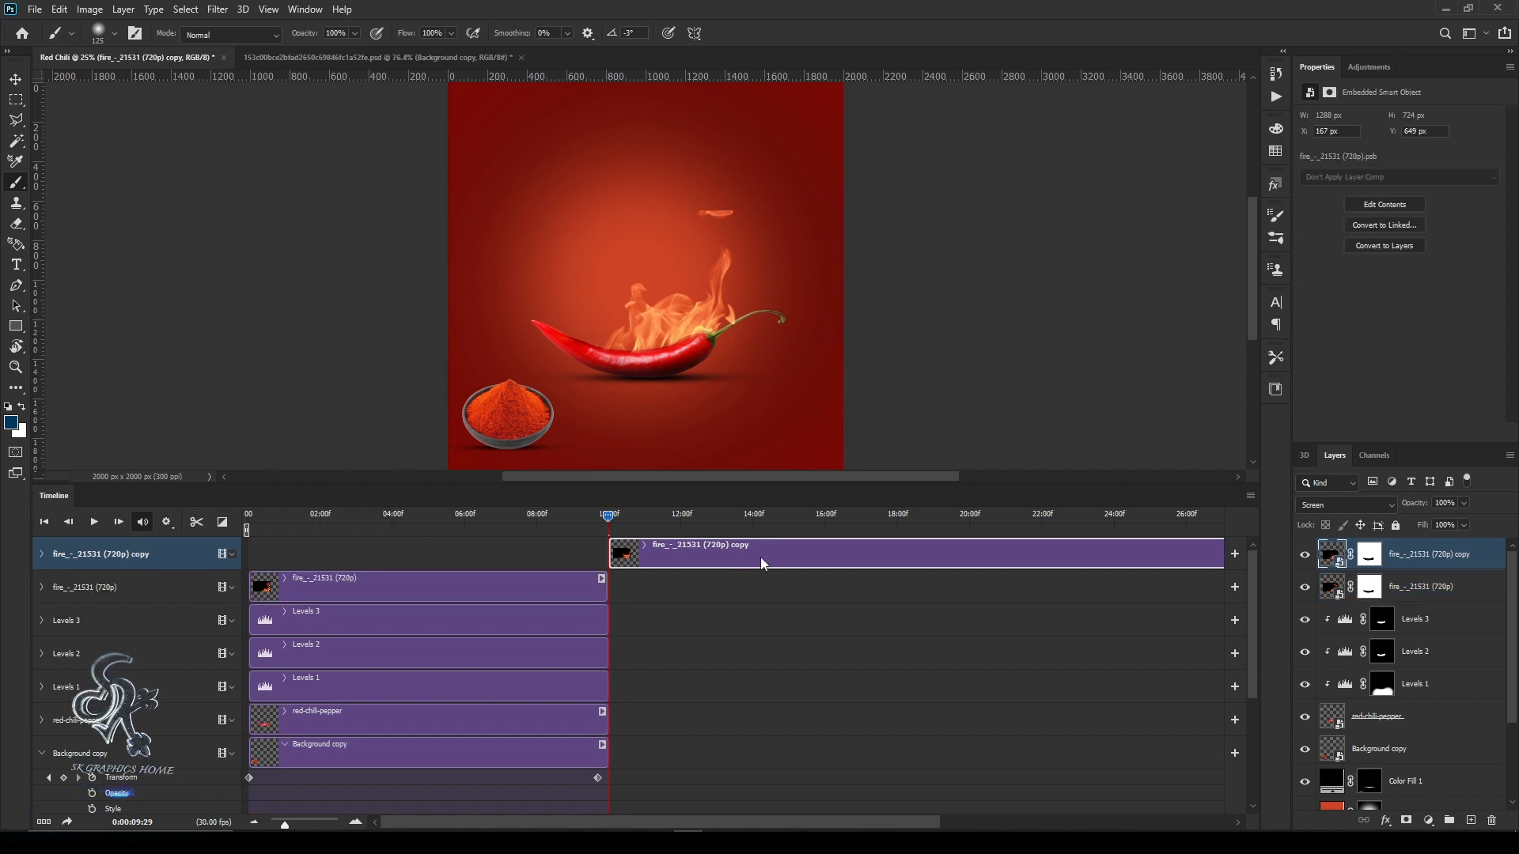
{"action": "key", "text": "Delete"}
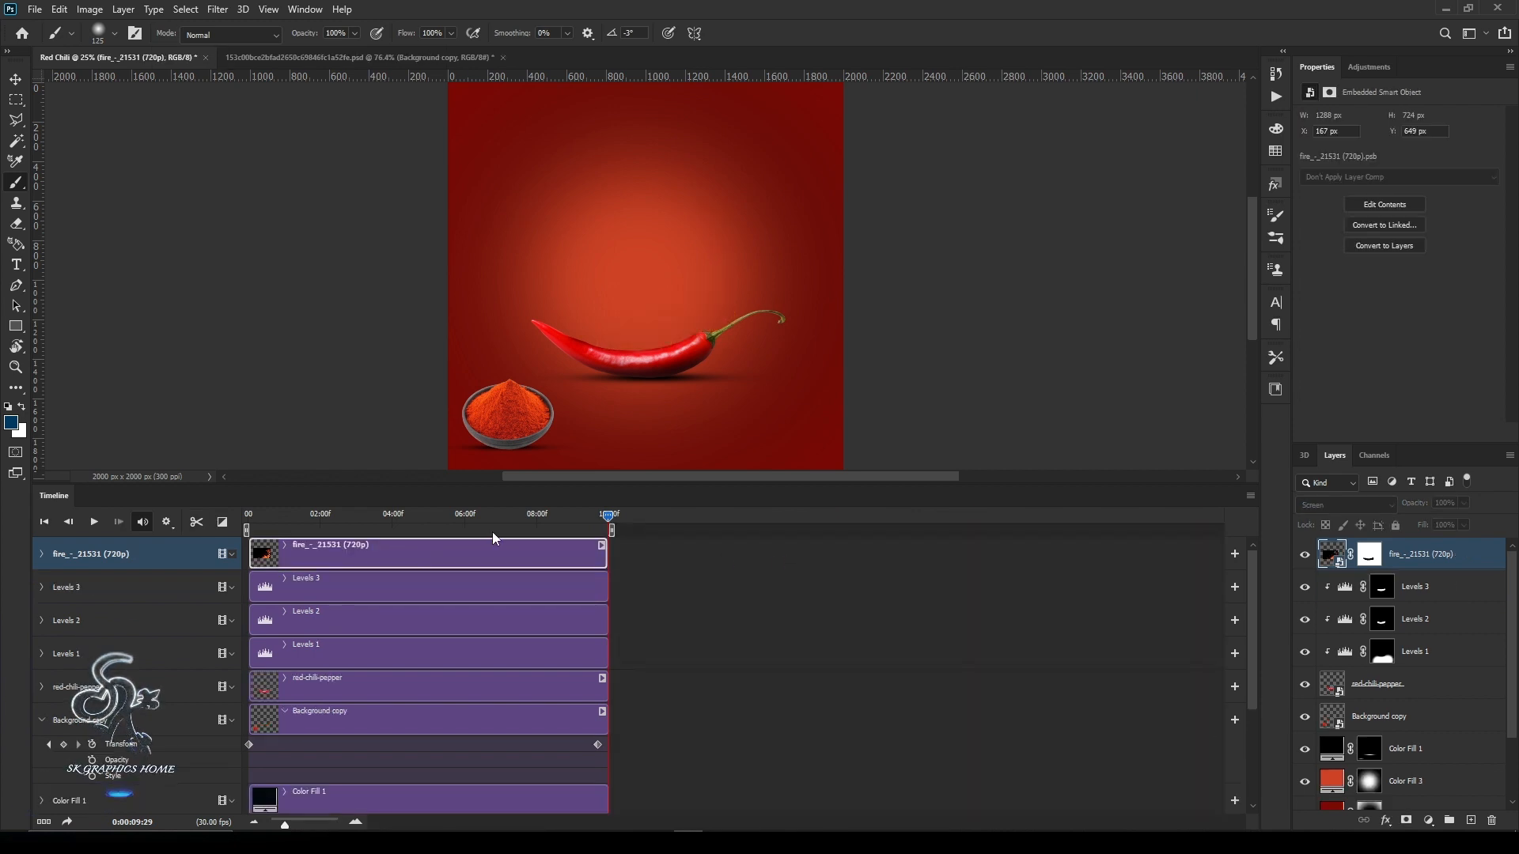
{"action": "key", "text": "space"}
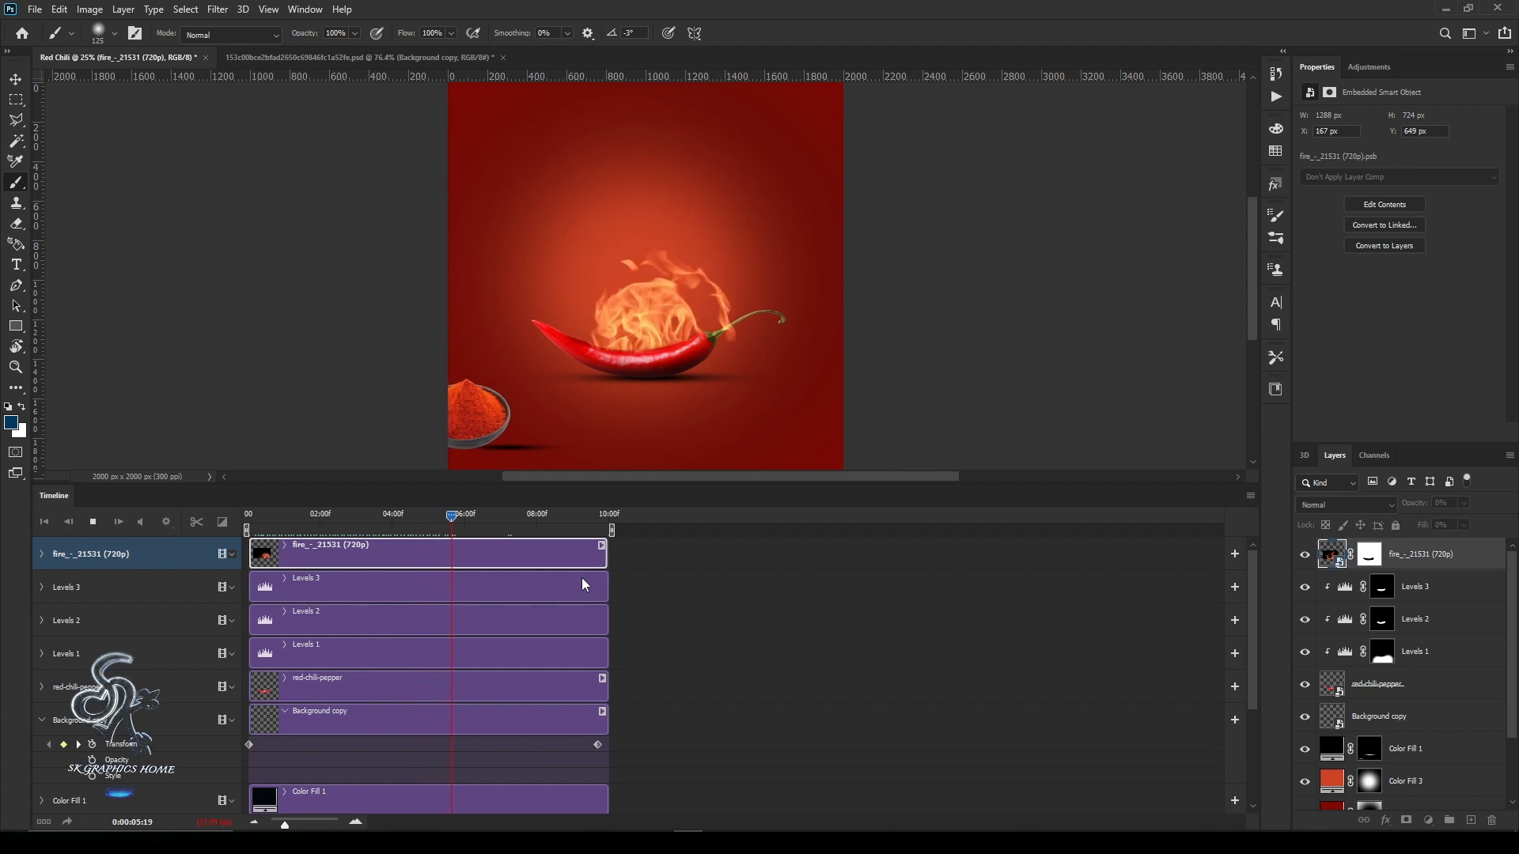
{"action": "key", "text": "space"}
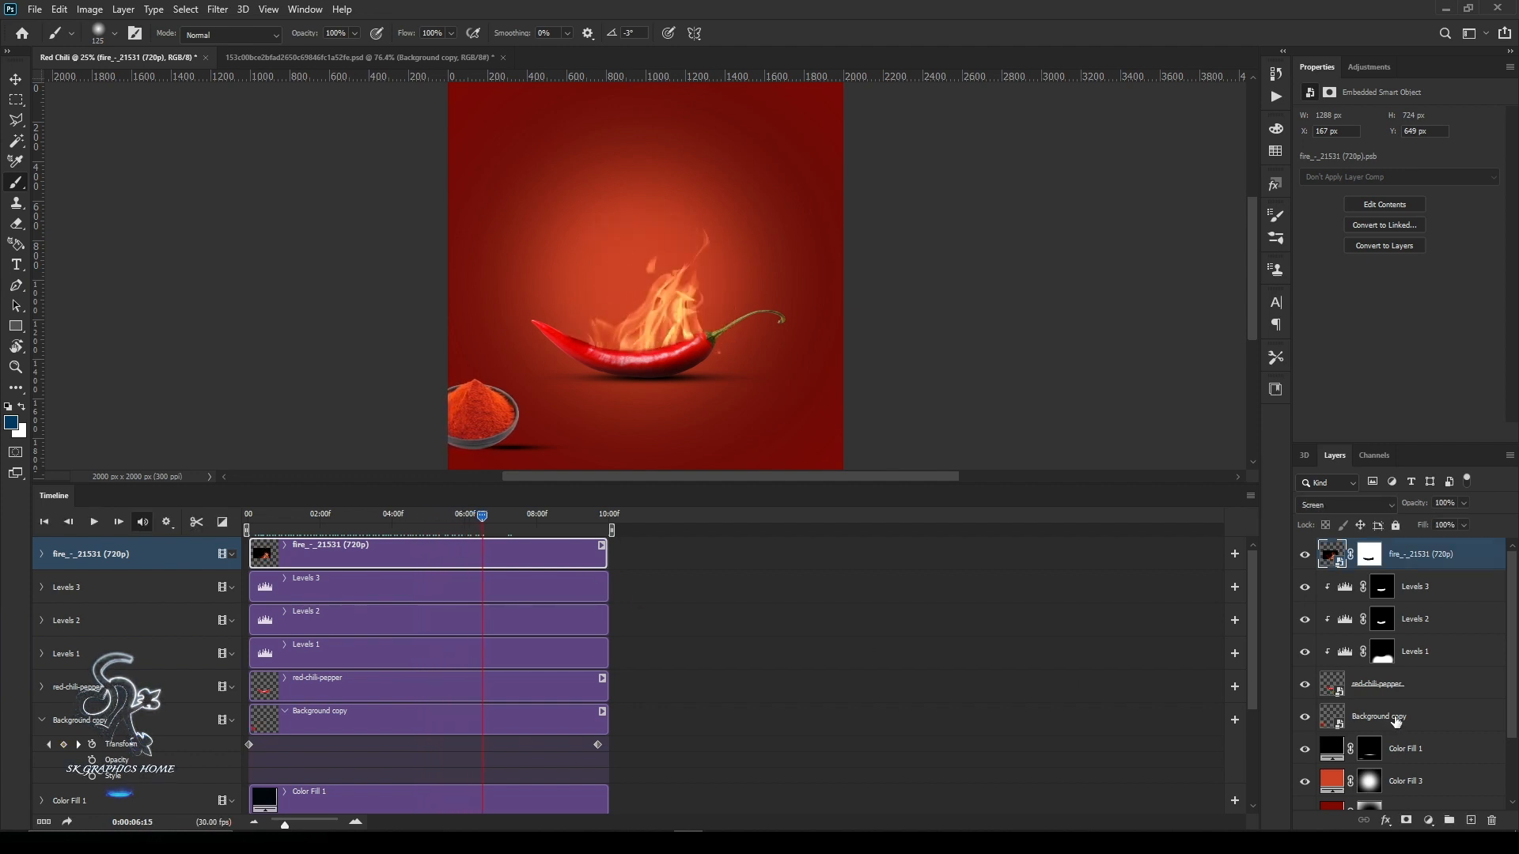
Duplicate the Color Fill 1 shadow layer and erase the chili pepper's shadow from the copy's mask with an 800 px soft brush.
{"action": "left_click", "coordinate": [1416, 748]}
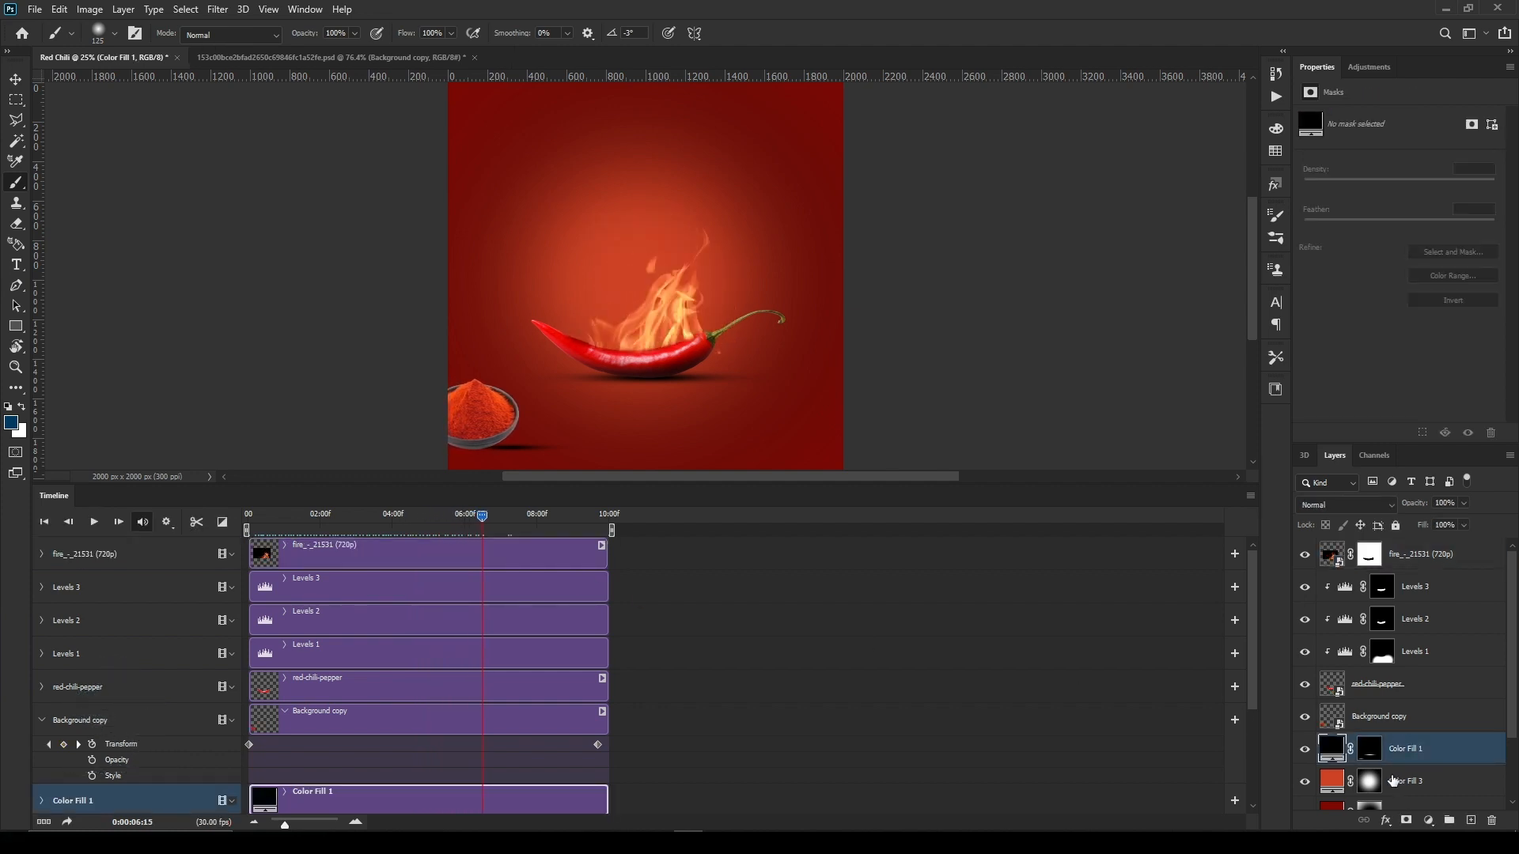
{"action": "key", "text": "ctrl+j"}
{"action": "left_click", "coordinate": [1371, 758]}
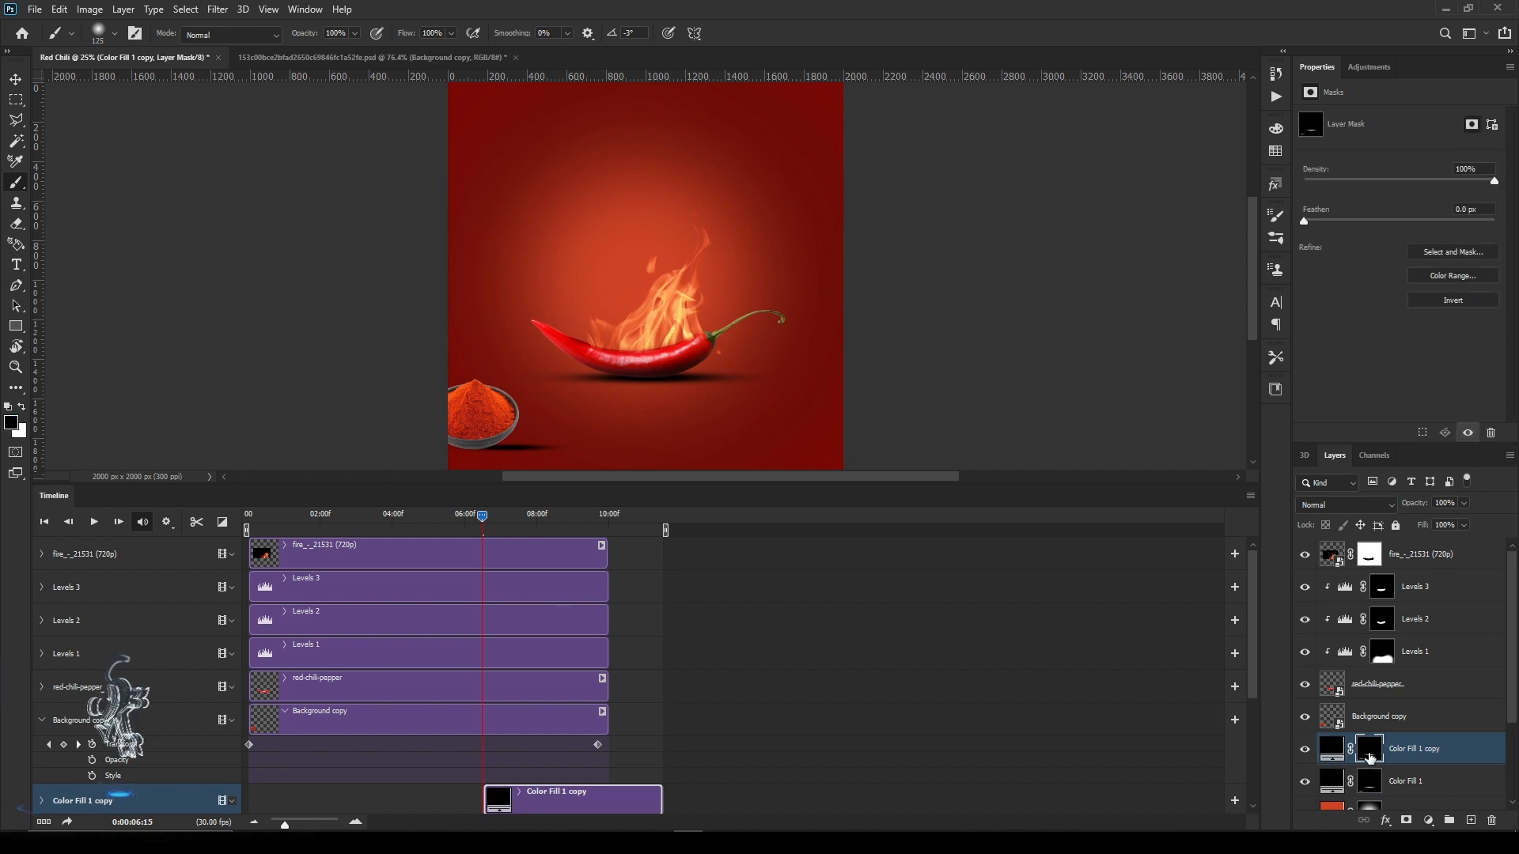
{"action": "key", "text": "ctrl+a"}
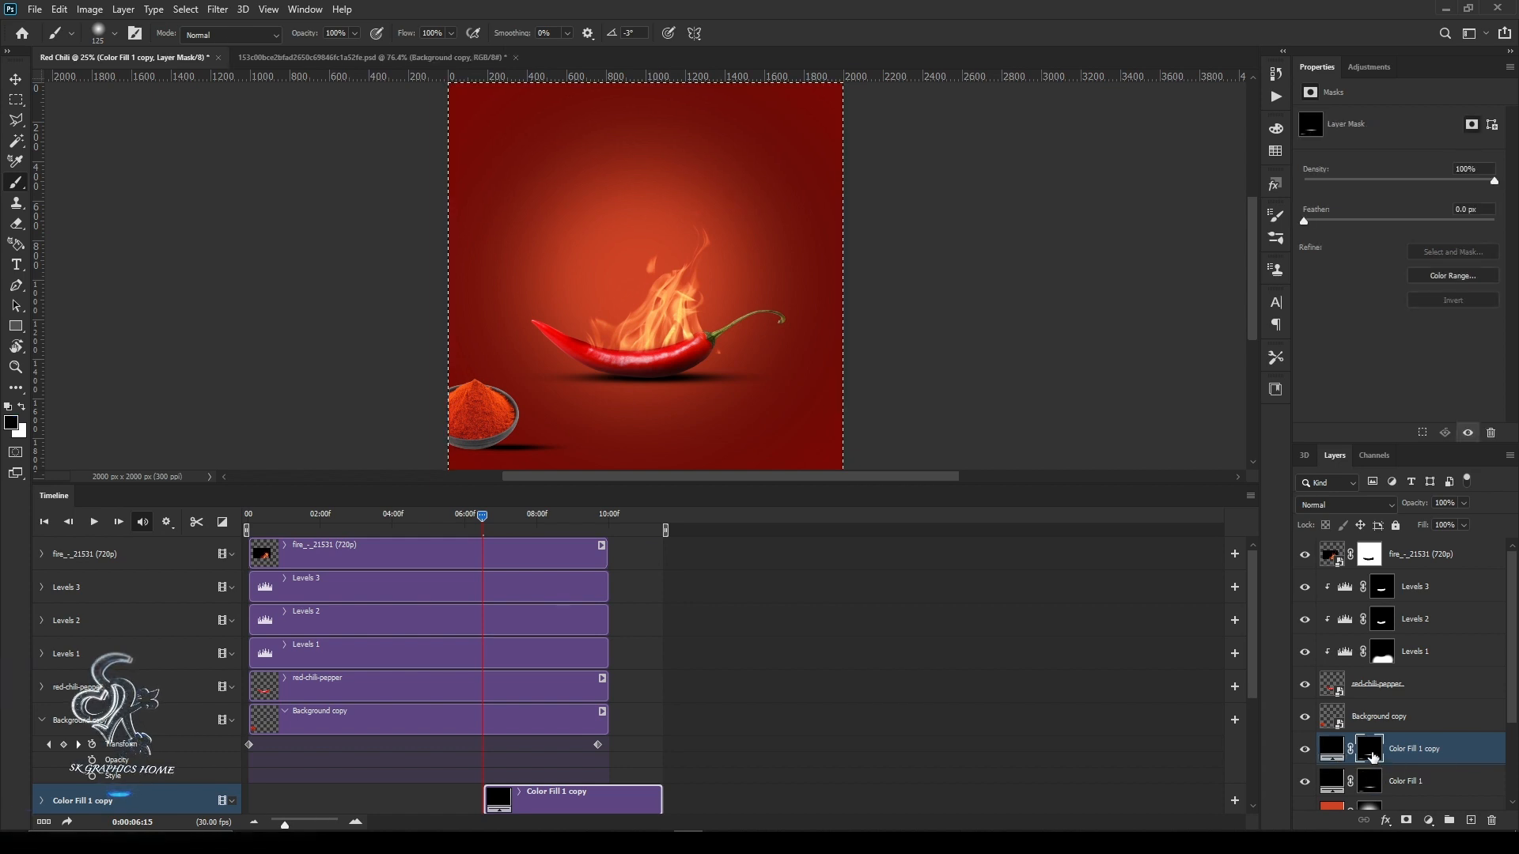
{"action": "key", "text": "ctrl+d"}
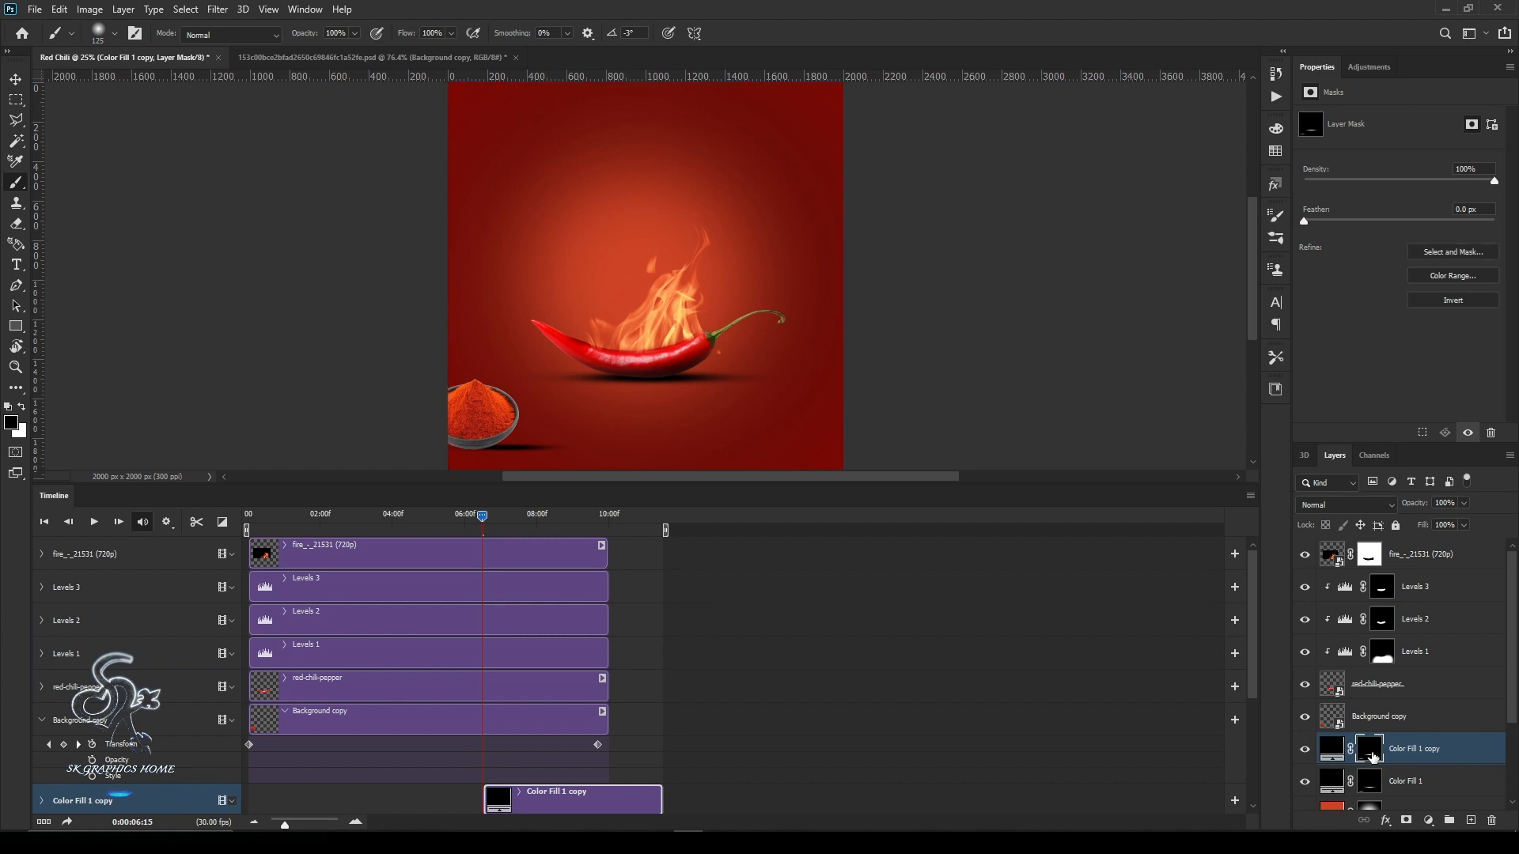
{"action": "key", "text": "e"}
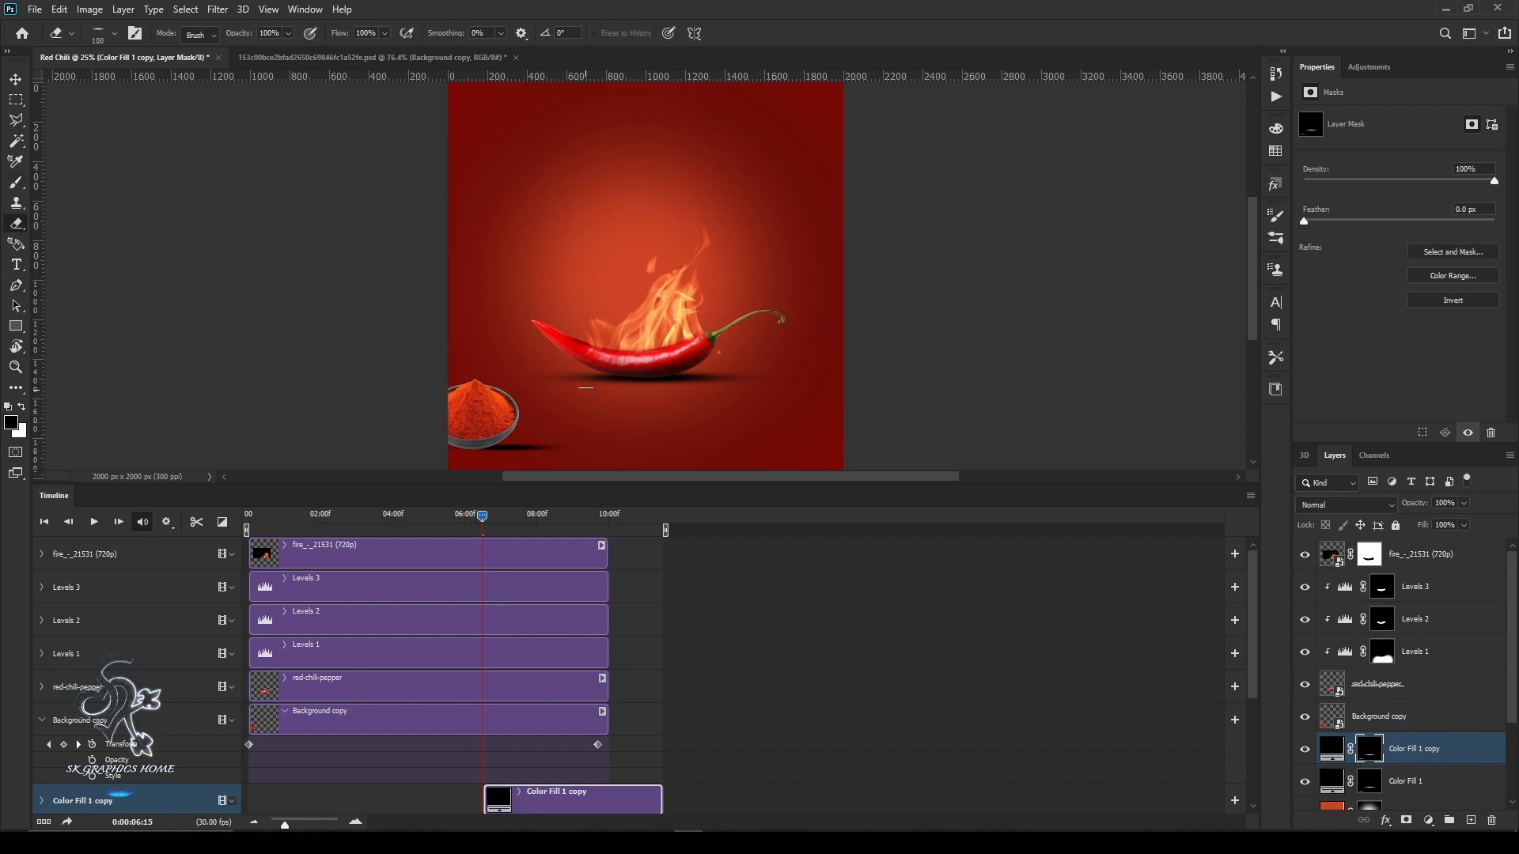
{"action": "right_click", "coordinate": [585, 383]}
{"action": "double_click", "coordinate": [642, 488]}
Move the Color Fill 1 copy clip to the start of the timeline and extend it to 10:00f.
{"action": "scroll", "coordinate": [119, 728], "scroll_direction": "down", "scroll_amount": 3}
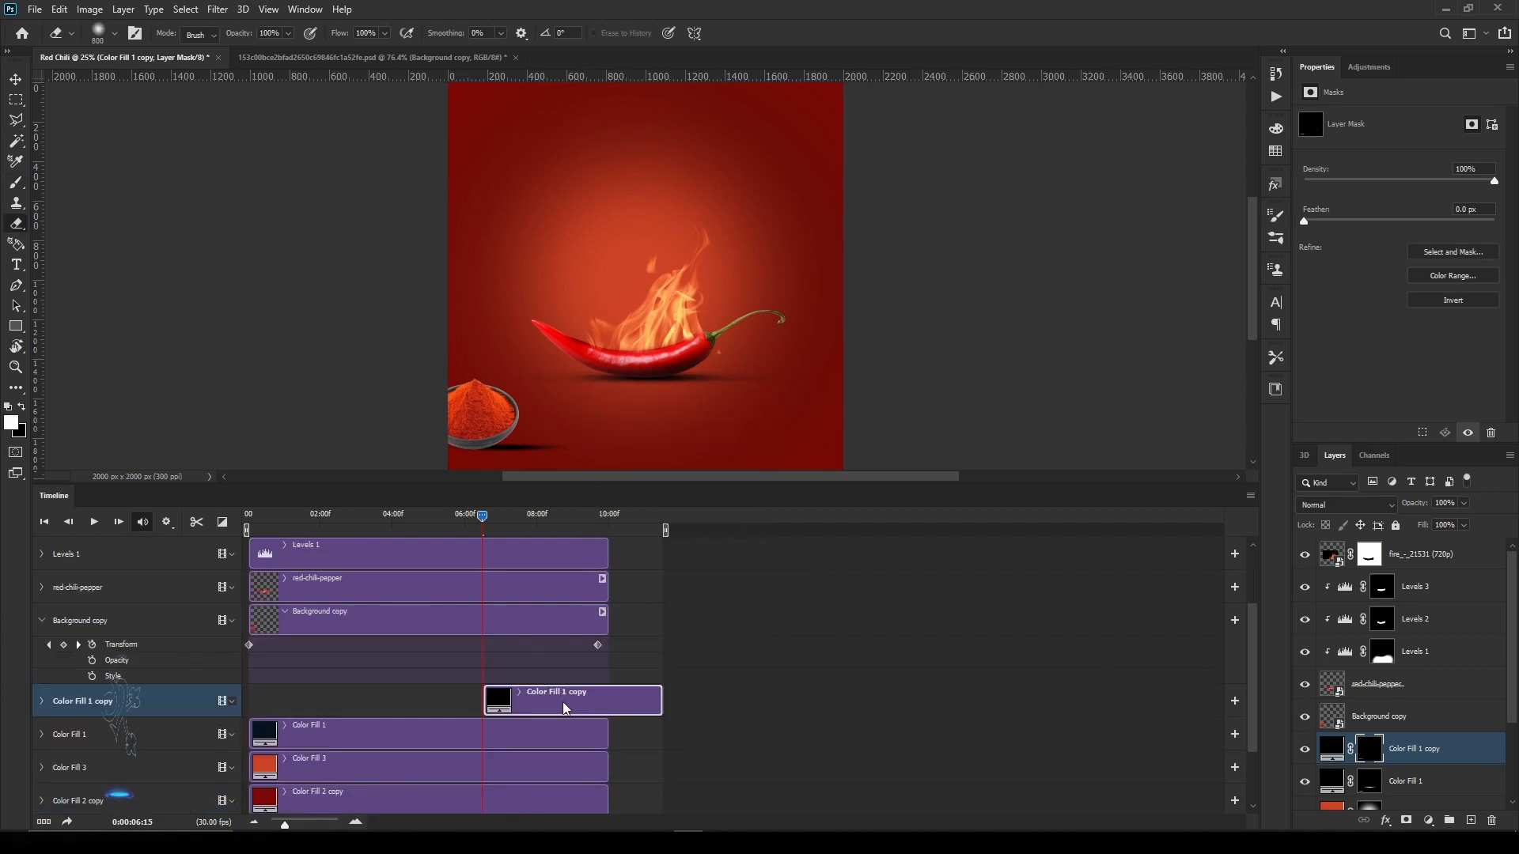
{"action": "left_click_drag", "start_coordinate": [558, 700], "coordinate": [325, 705]}
{"action": "left_click_drag", "start_coordinate": [433, 706], "coordinate": [607, 706]}
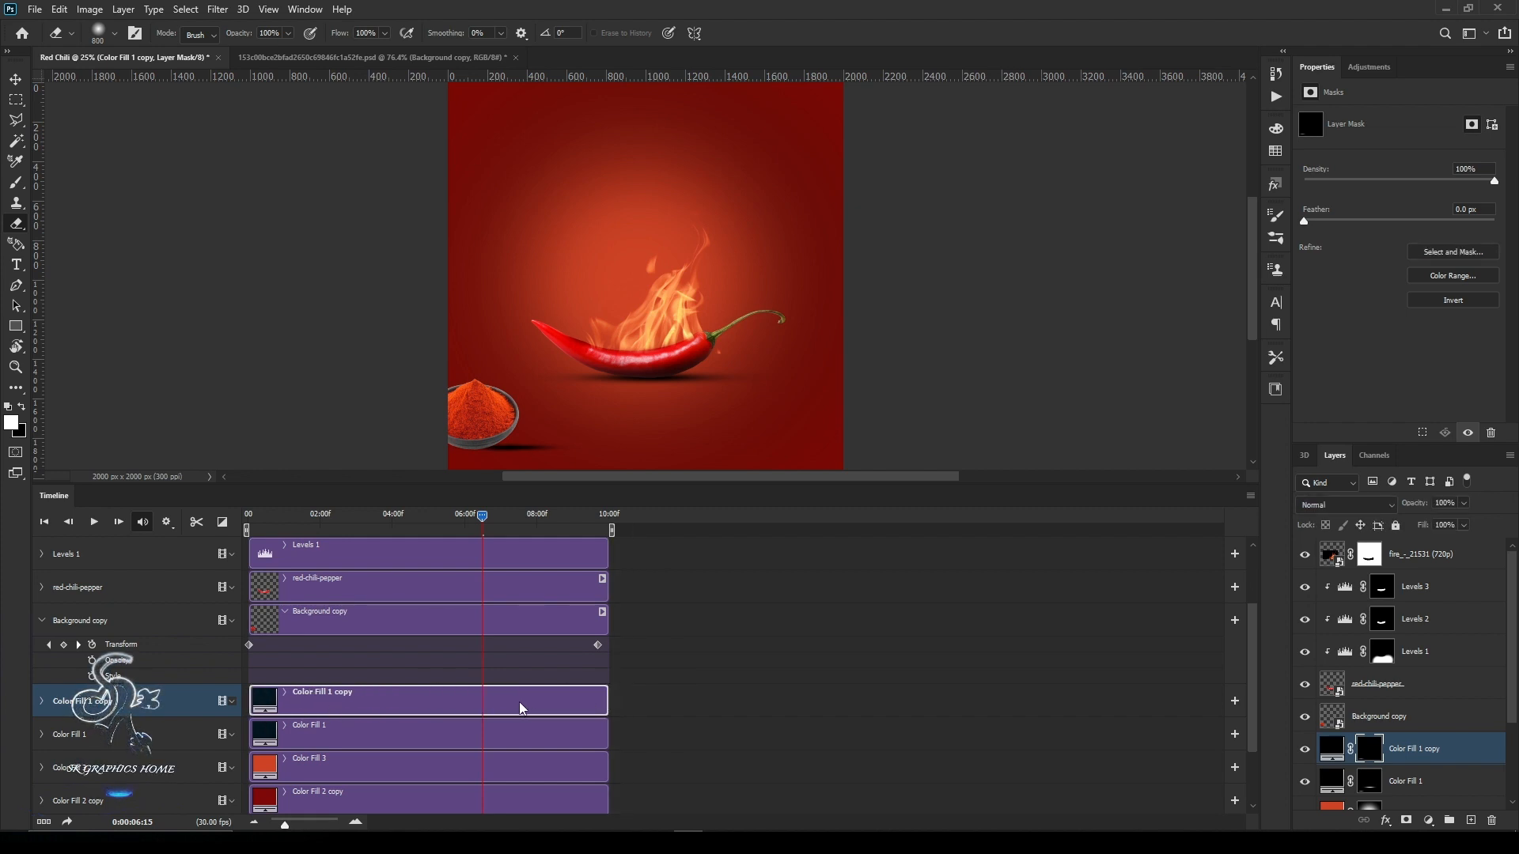
Expand the Color Fill 1 copy track's animation properties and convert the layer to a smart object.
{"action": "left_click", "coordinate": [41, 701]}
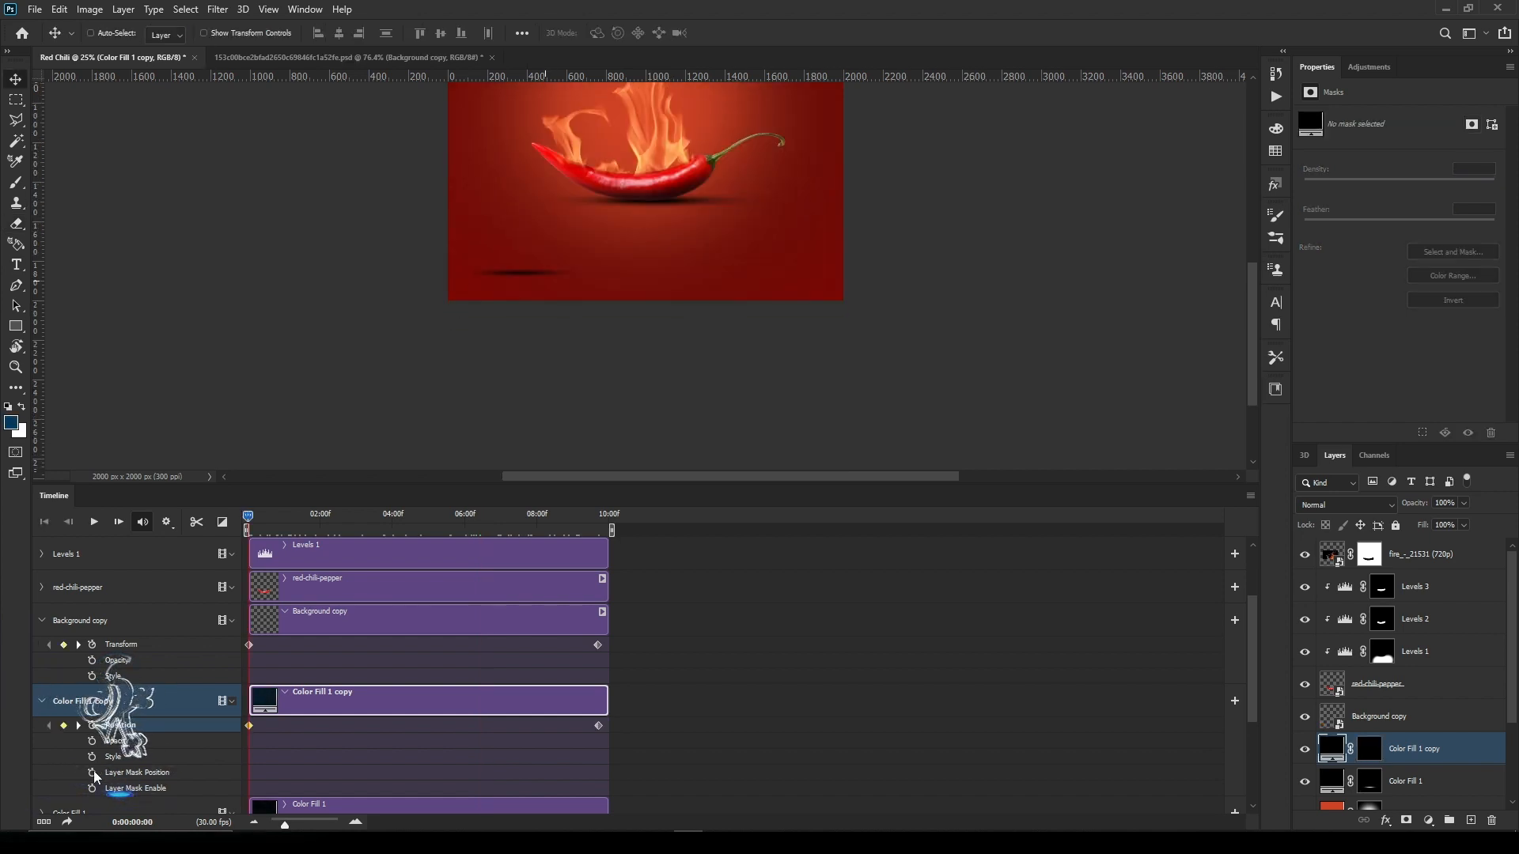
{"action": "right_click", "coordinate": [1465, 747]}
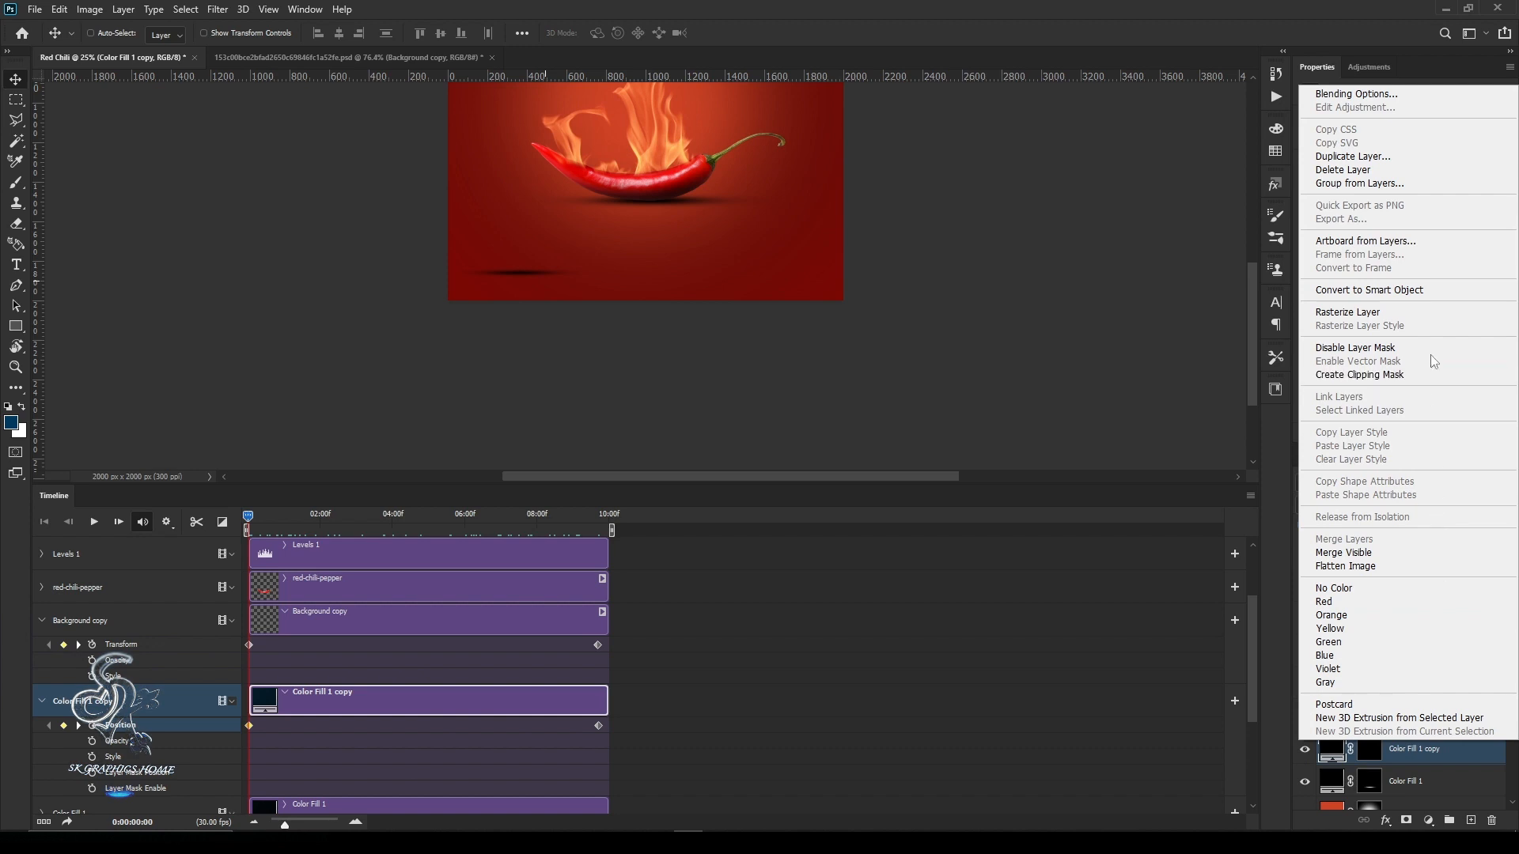
{"action": "left_click", "coordinate": [1447, 297]}
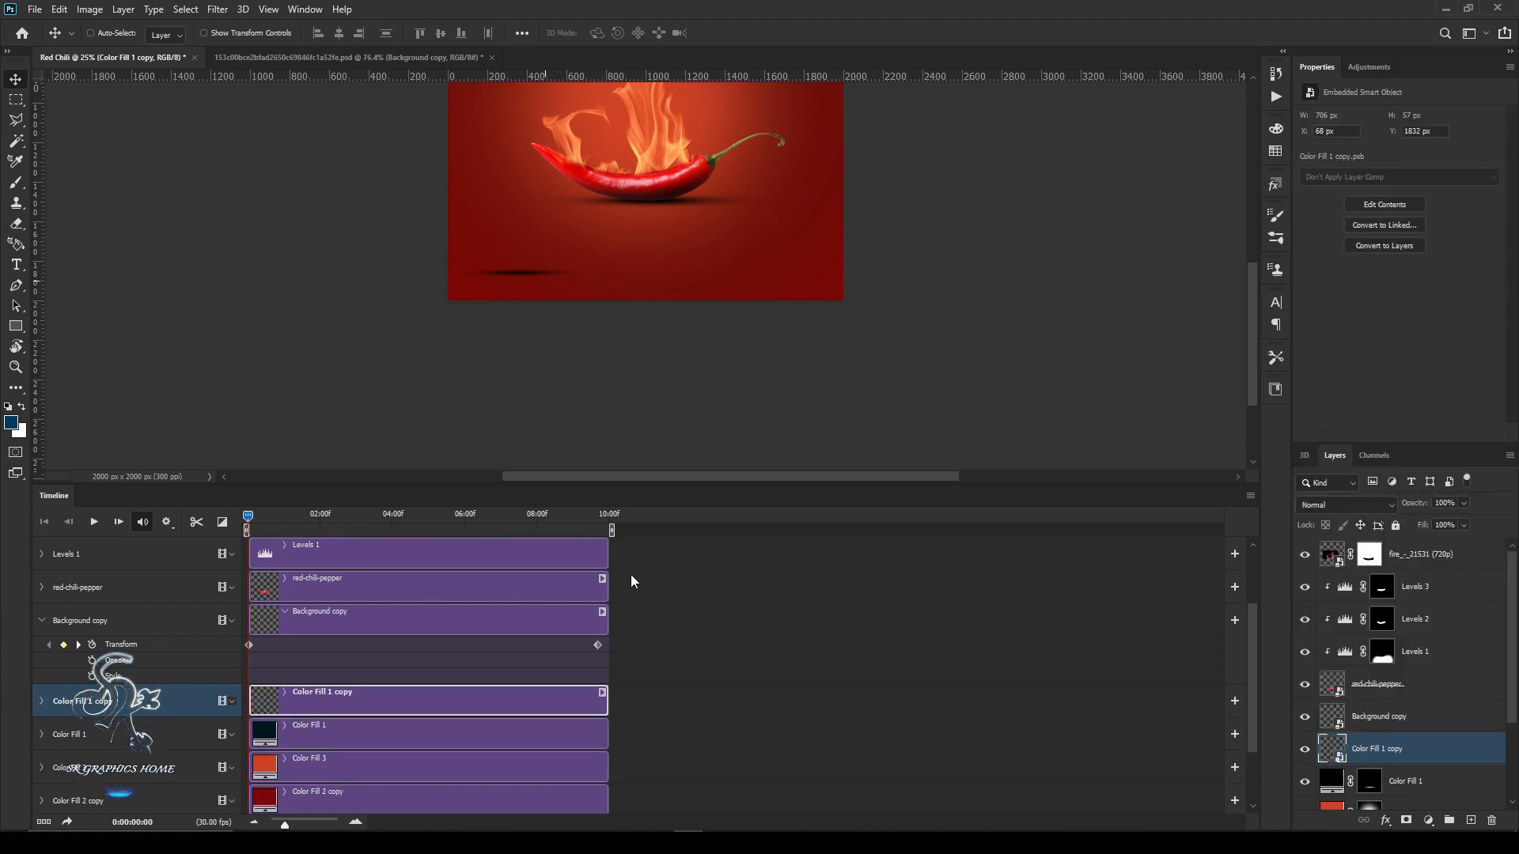
Animate the Color Fill 1 copy shadow's Transform from X -585 px at the start to X 56 px beneath the bowl at 0:00:09:23.
{"action": "left_click", "coordinate": [226, 701]}
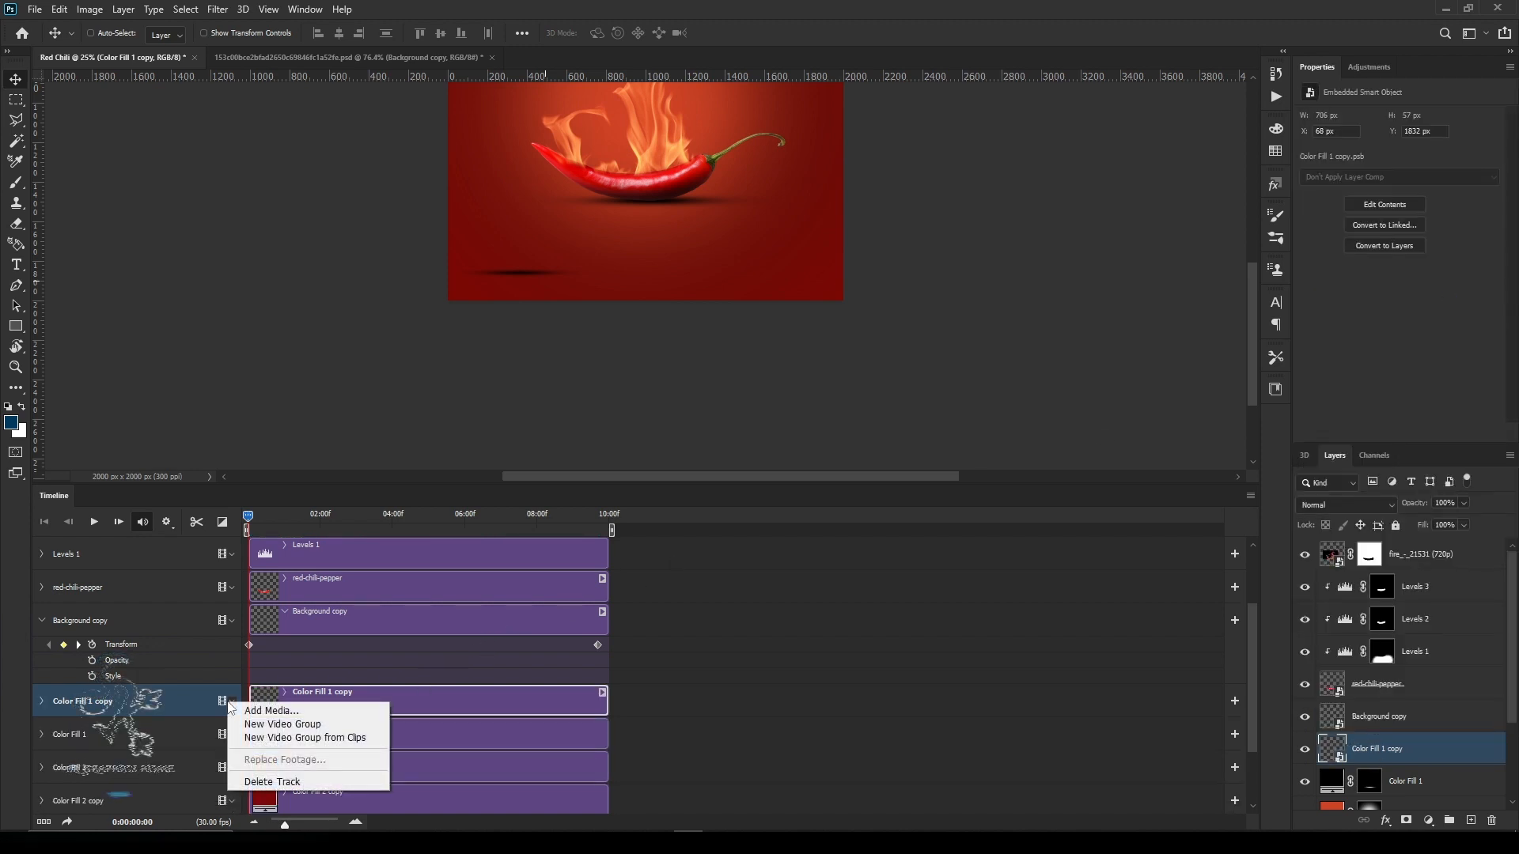
{"action": "left_click", "coordinate": [223, 710]}
{"action": "left_click", "coordinate": [42, 701]}
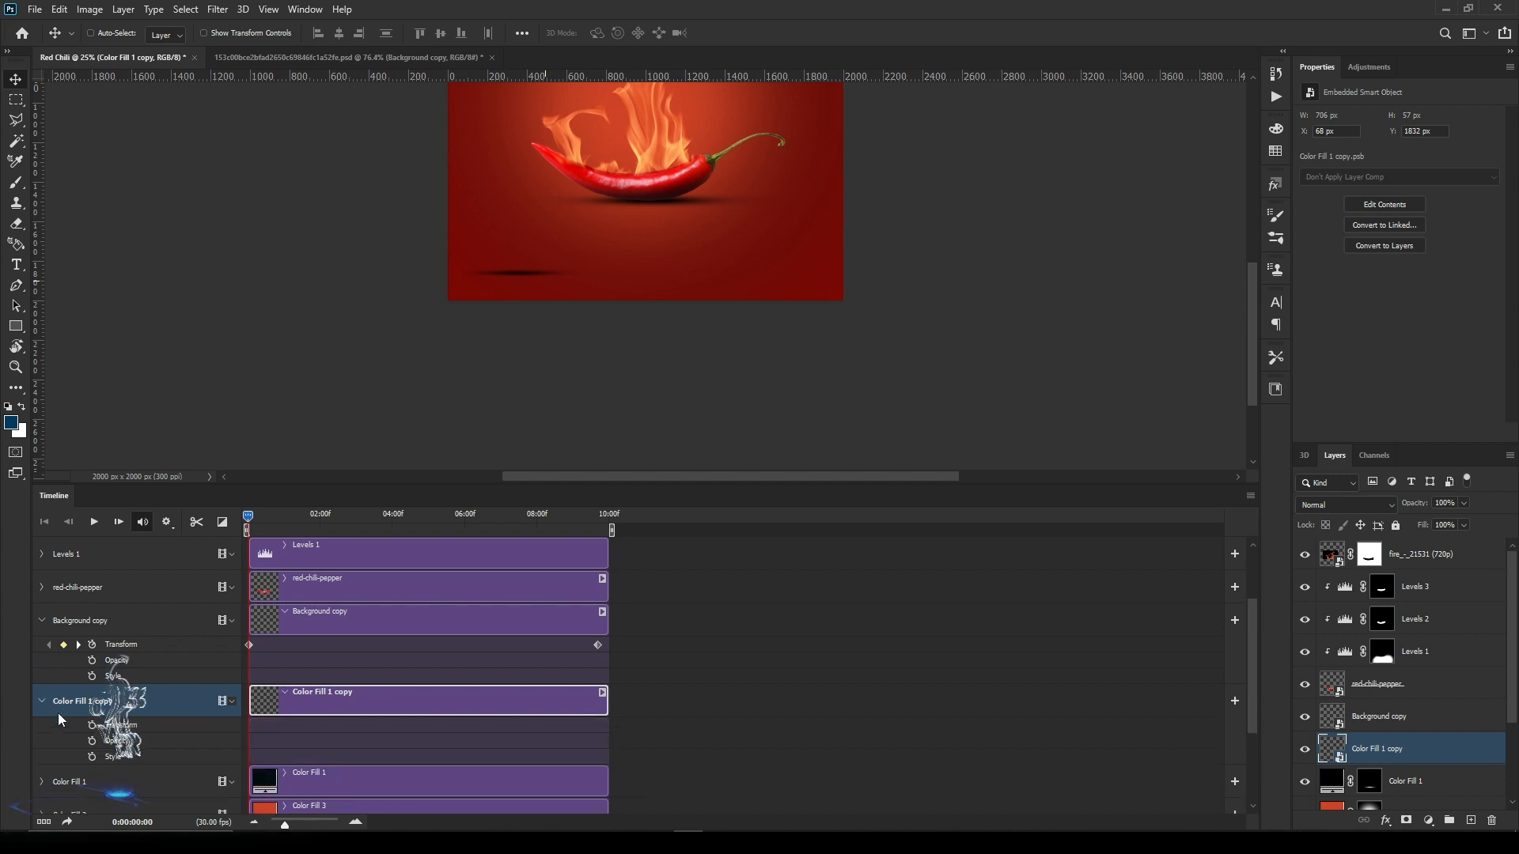
{"action": "left_click", "coordinate": [92, 727]}
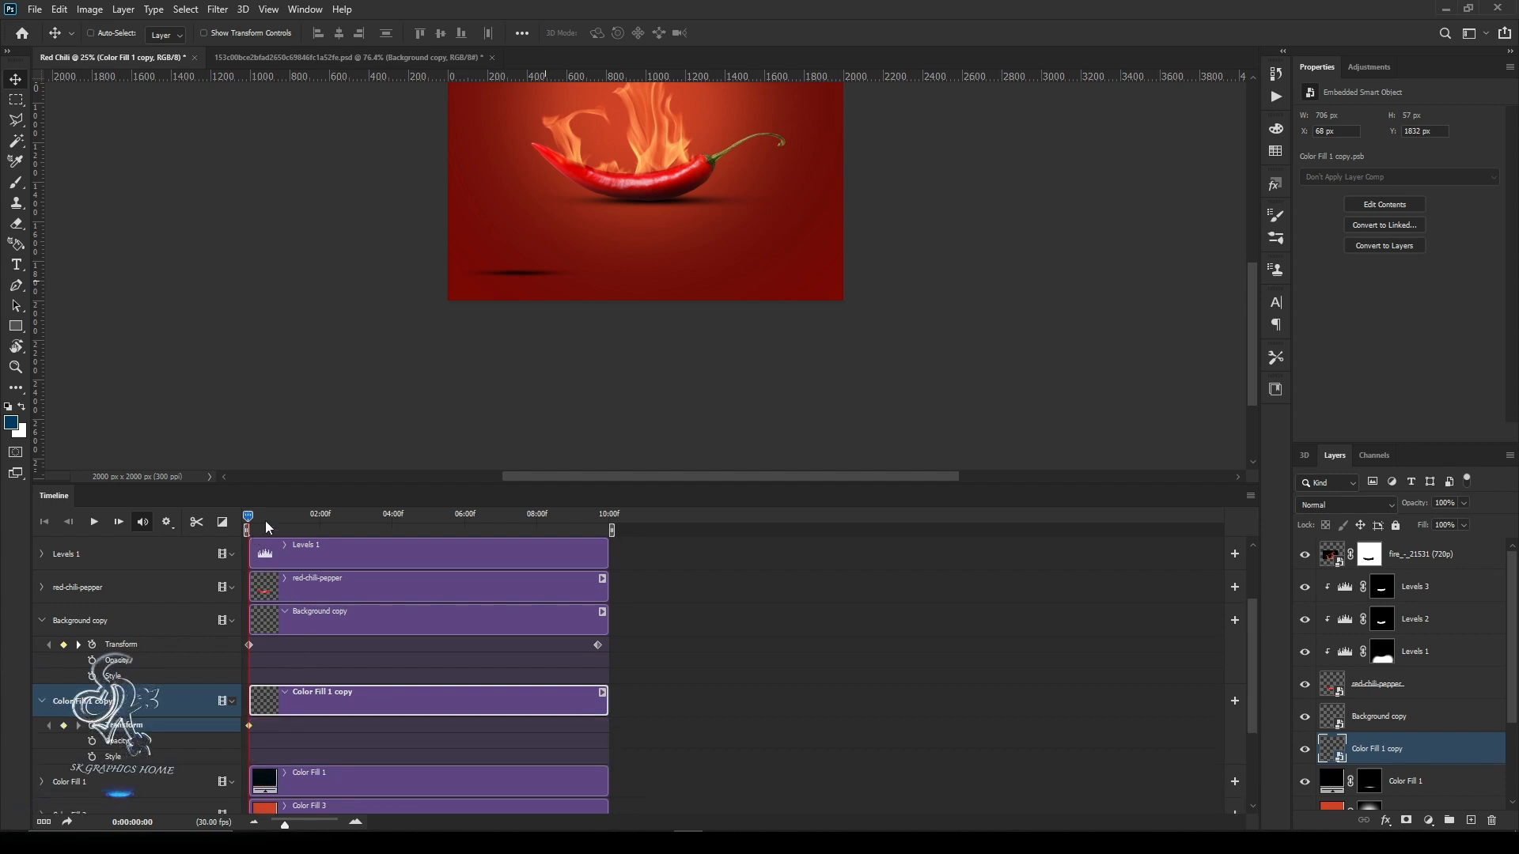
{"action": "left_click_drag", "start_coordinate": [532, 279], "coordinate": [439, 307]}
{"action": "left_click_drag", "start_coordinate": [254, 518], "coordinate": [601, 553]}
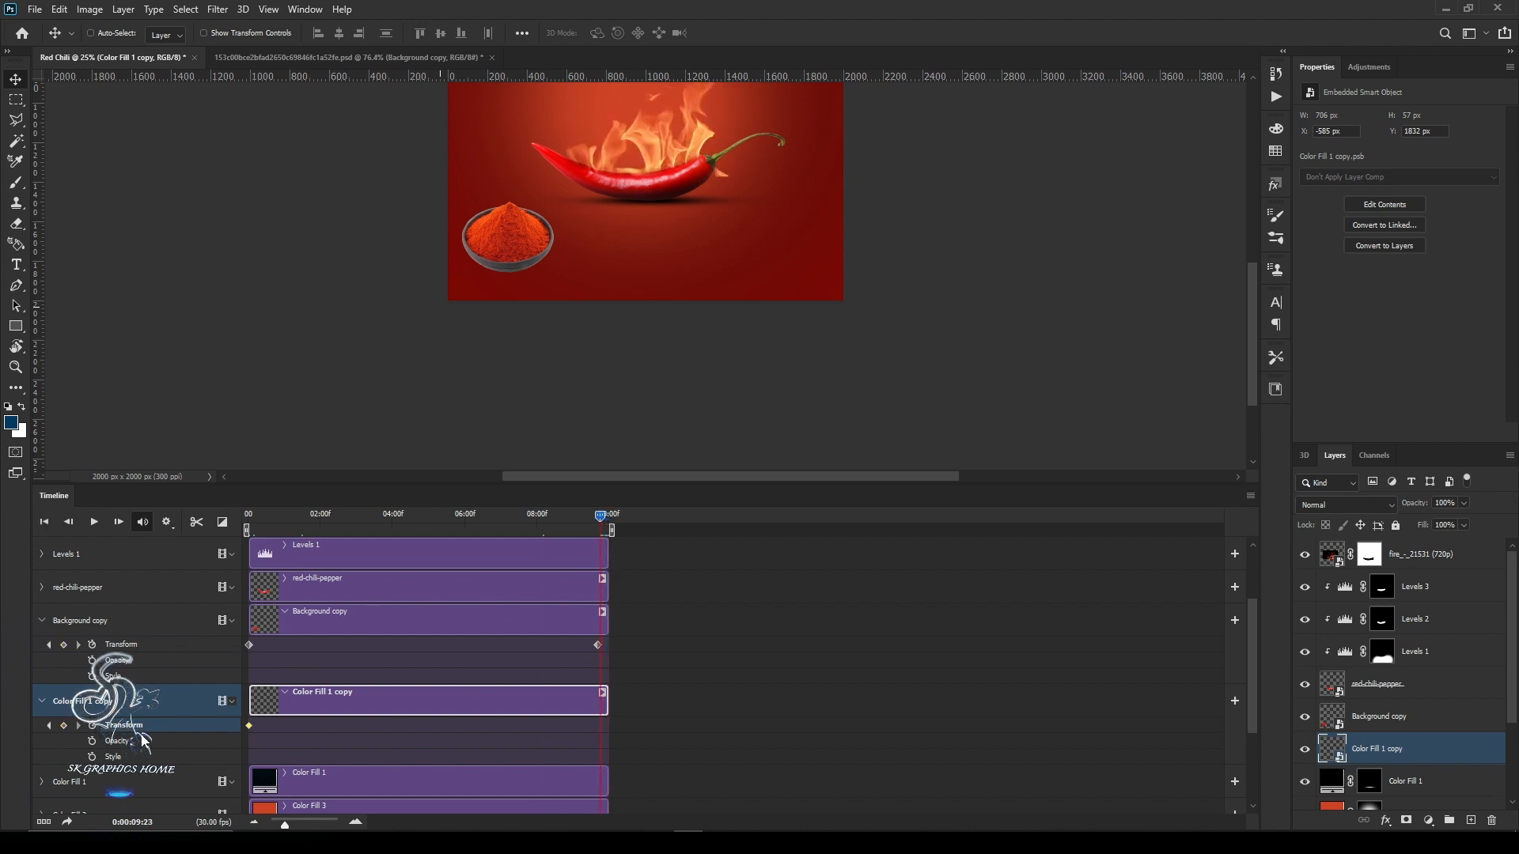
{"action": "left_click_drag", "start_coordinate": [369, 346], "coordinate": [544, 288]}
{"action": "left_click_drag", "start_coordinate": [545, 294], "coordinate": [538, 294]}
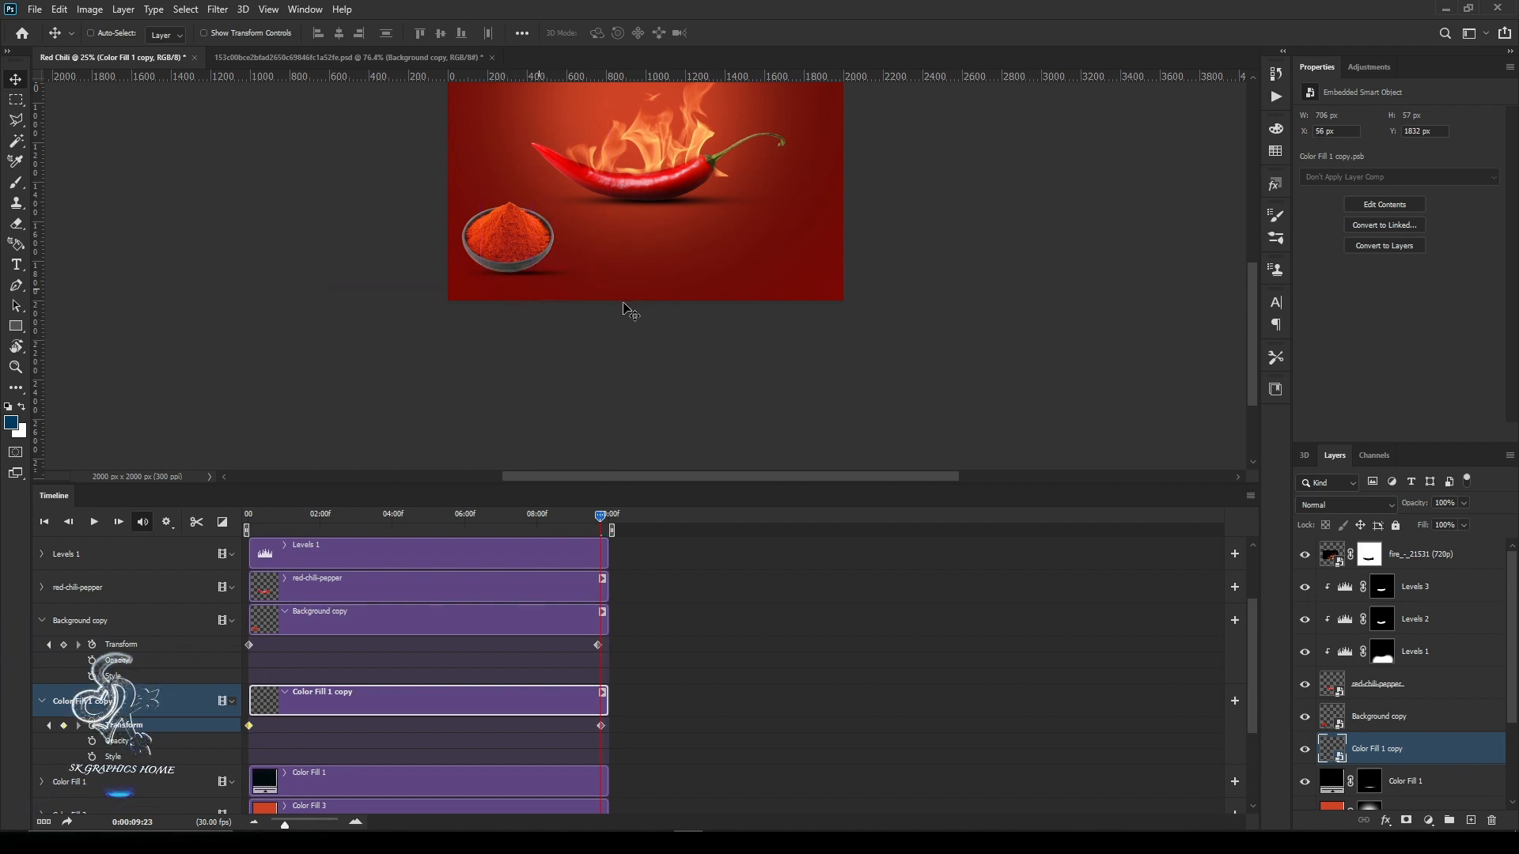
Play the animation from 0:00:00:00 to check that the shadow moves together with the bowl.
{"action": "left_click_drag", "start_coordinate": [577, 519], "coordinate": [187, 520]}
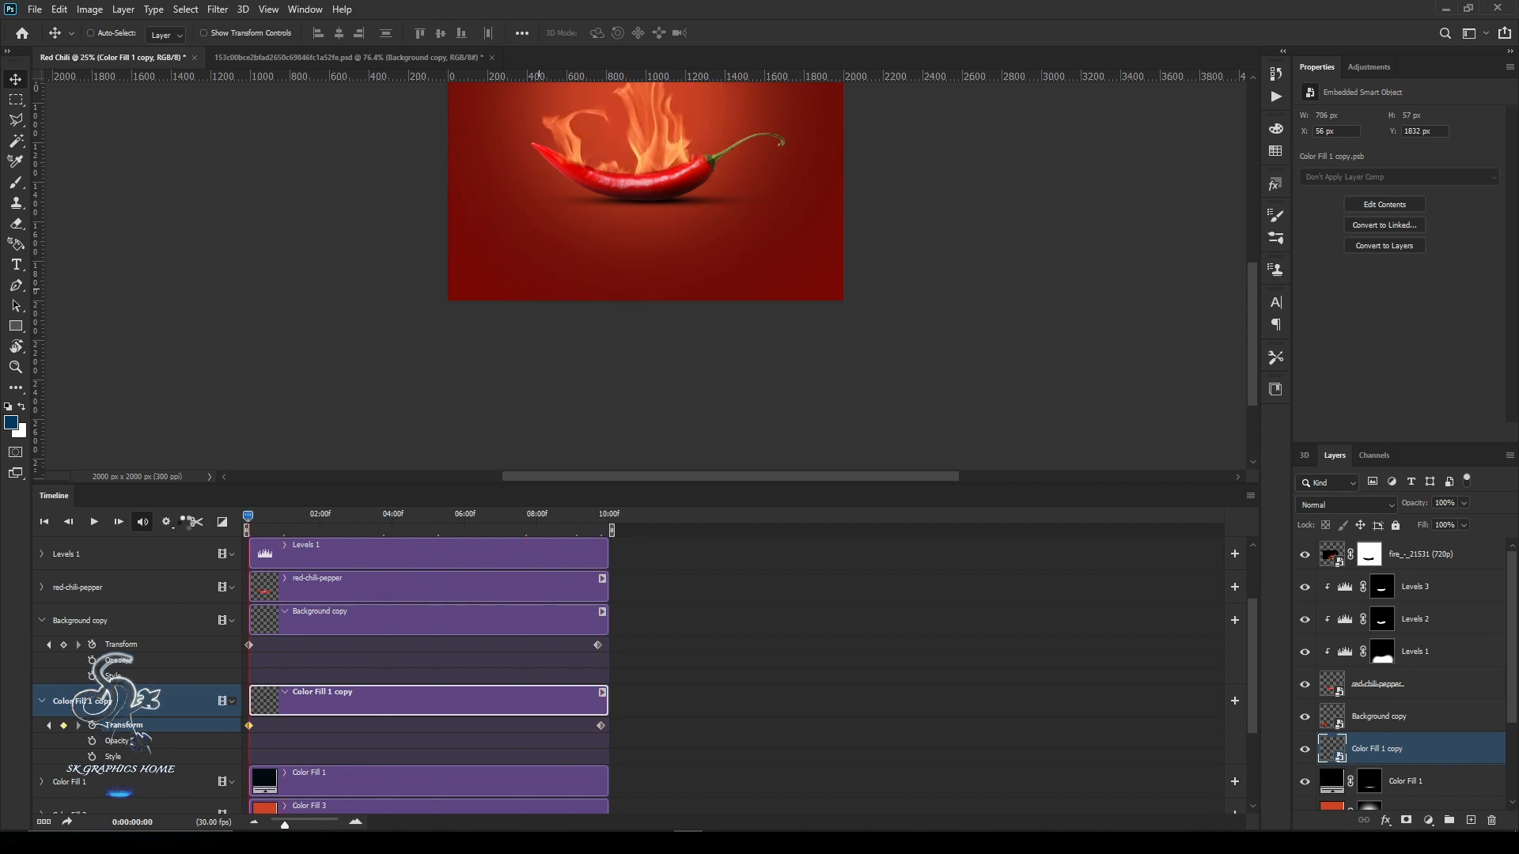
{"action": "key", "text": "space"}
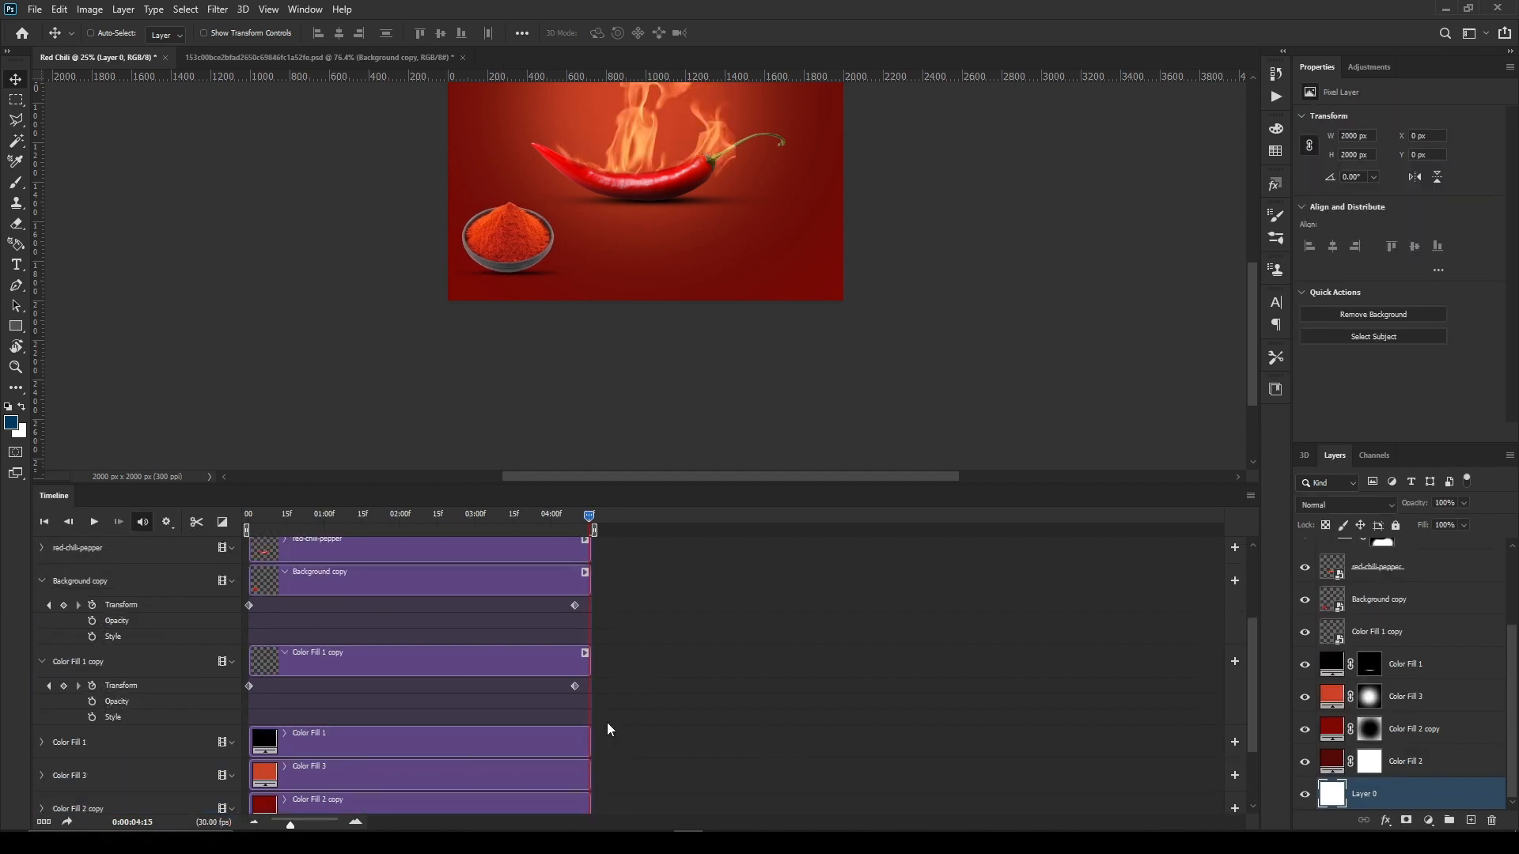
{"action": "scroll", "coordinate": [605, 723], "scroll_direction": "up", "scroll_amount": 4}
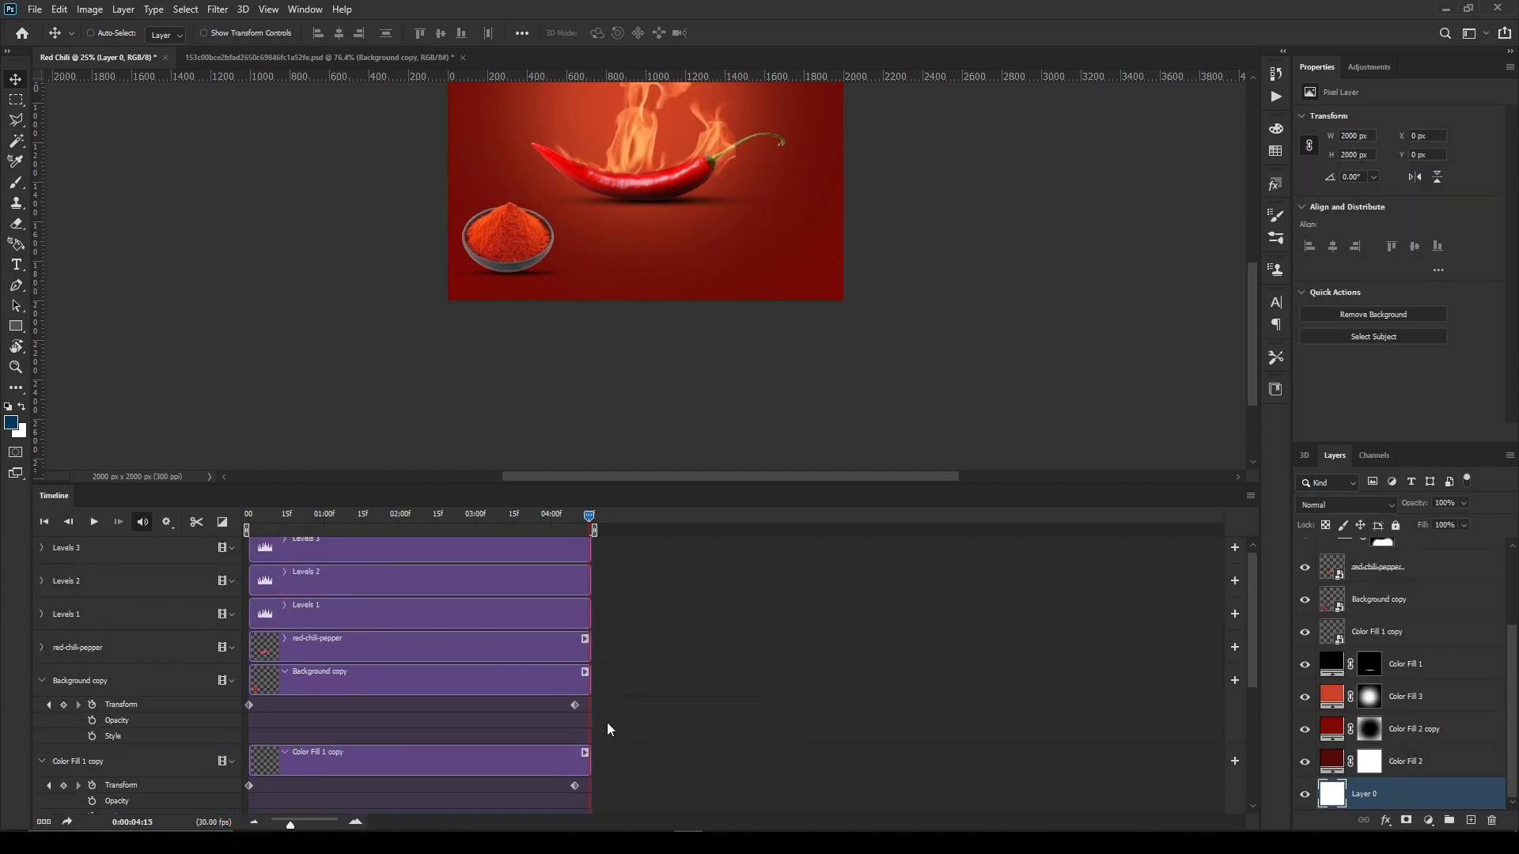
Collapse the animation properties of the Background copy and Color Fill 1 copy tracks.
{"action": "key", "text": "space"}
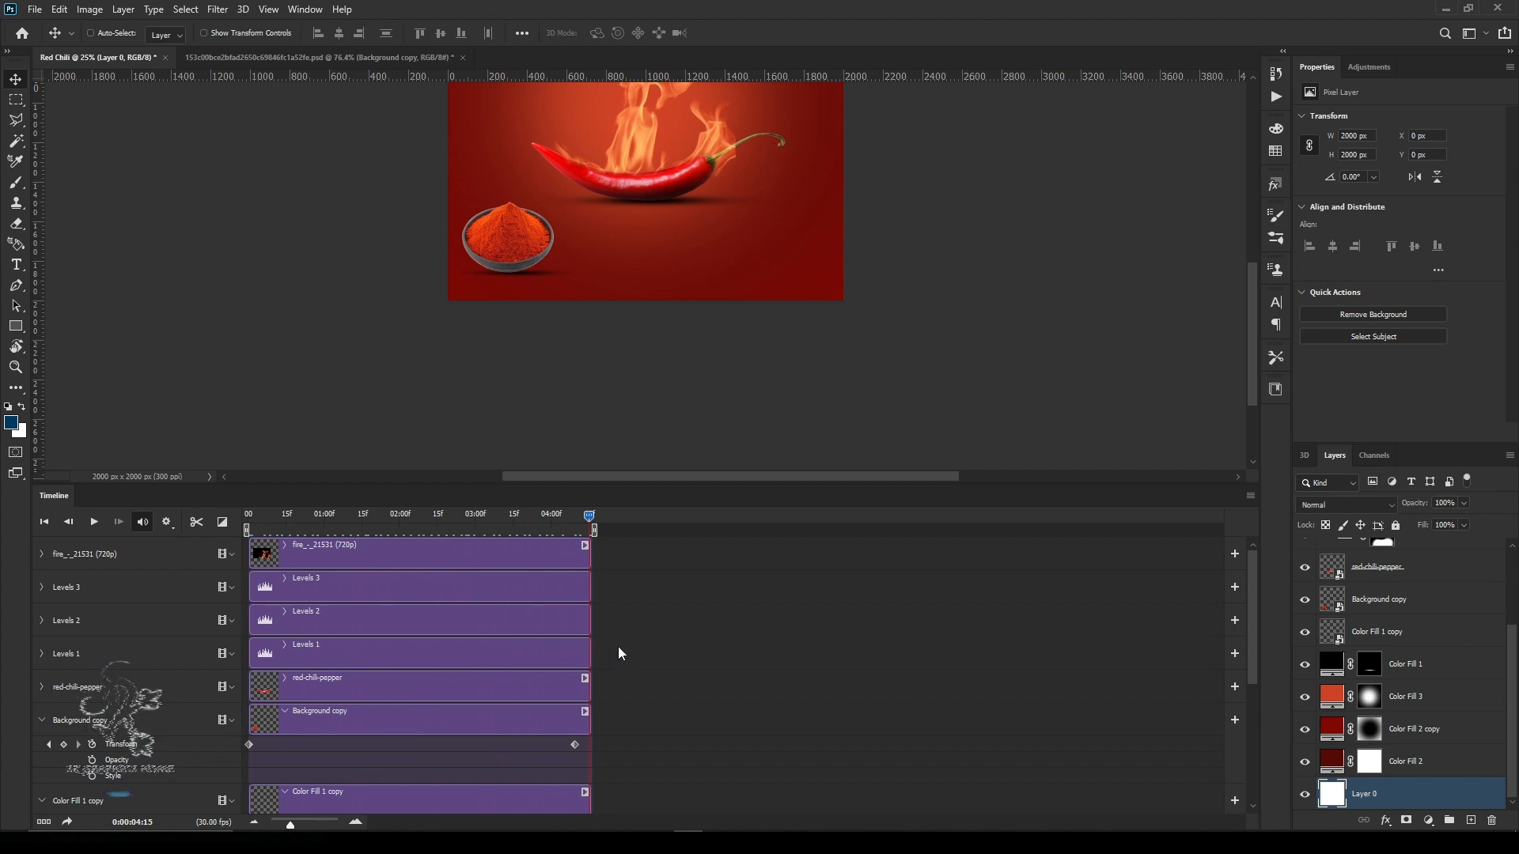
{"action": "left_click", "coordinate": [41, 719]}
{"action": "left_click", "coordinate": [41, 756]}
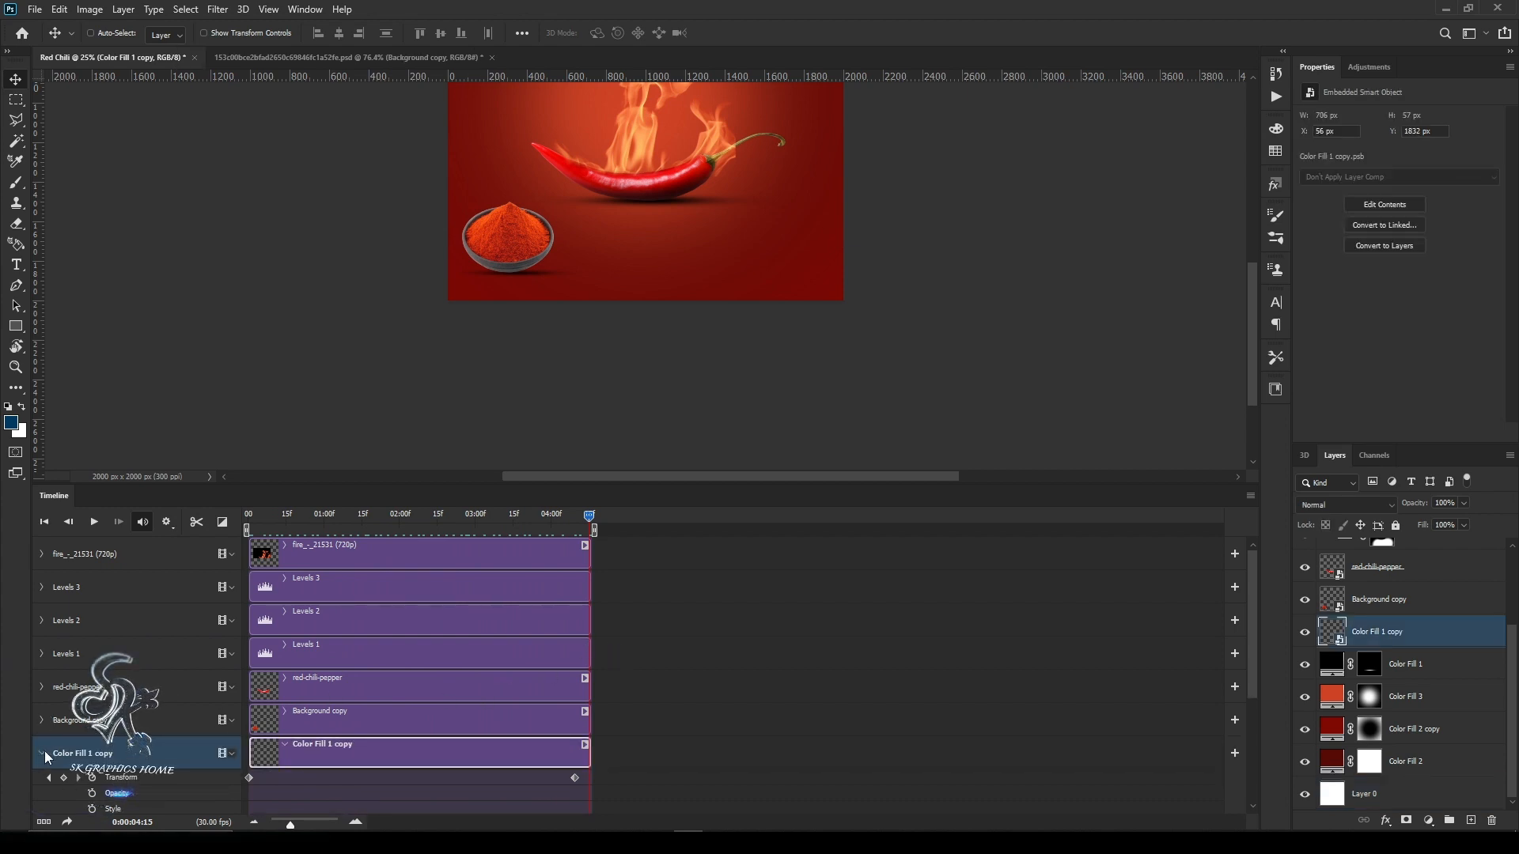
{"action": "left_click", "coordinate": [44, 756]}
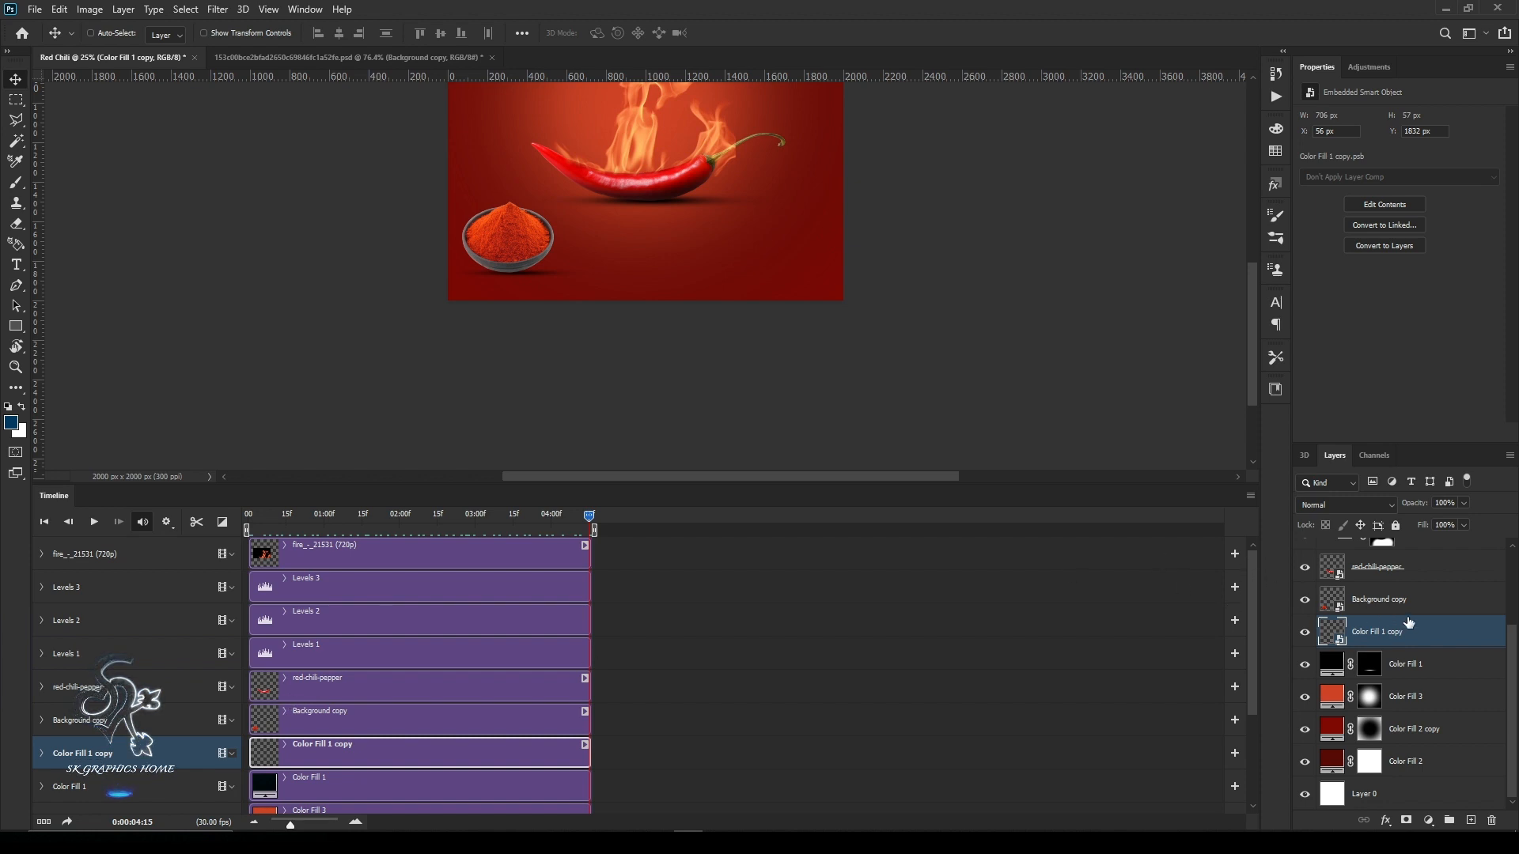
Place the smoke_-_36098 (720p) video as the topmost layer and set its blend mode to Screen.
{"action": "scroll", "coordinate": [1409, 622], "scroll_direction": "up", "scroll_amount": 3}
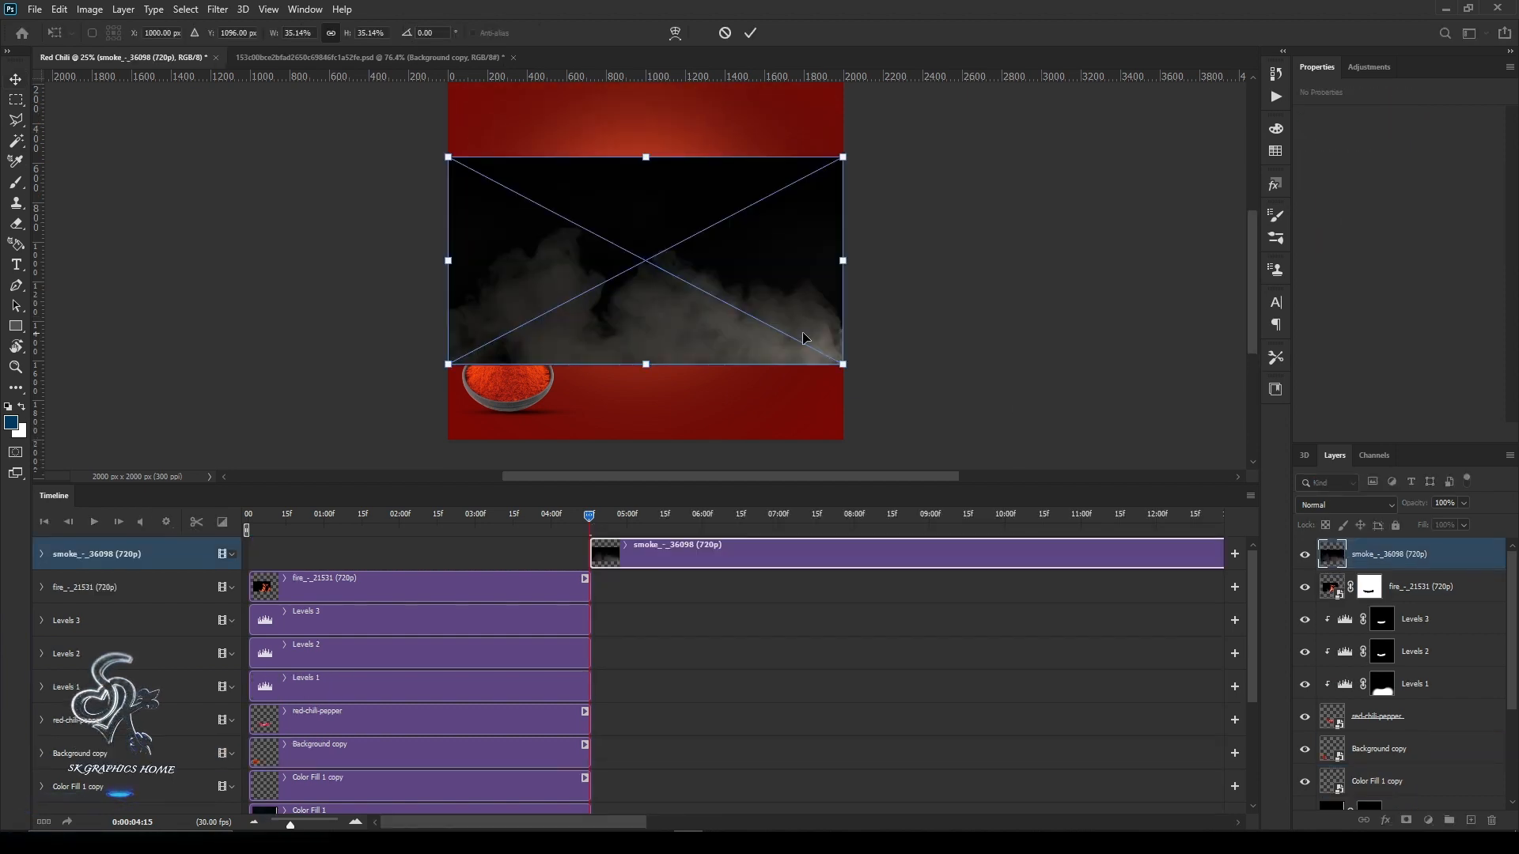
{"action": "key", "text": "Return"}
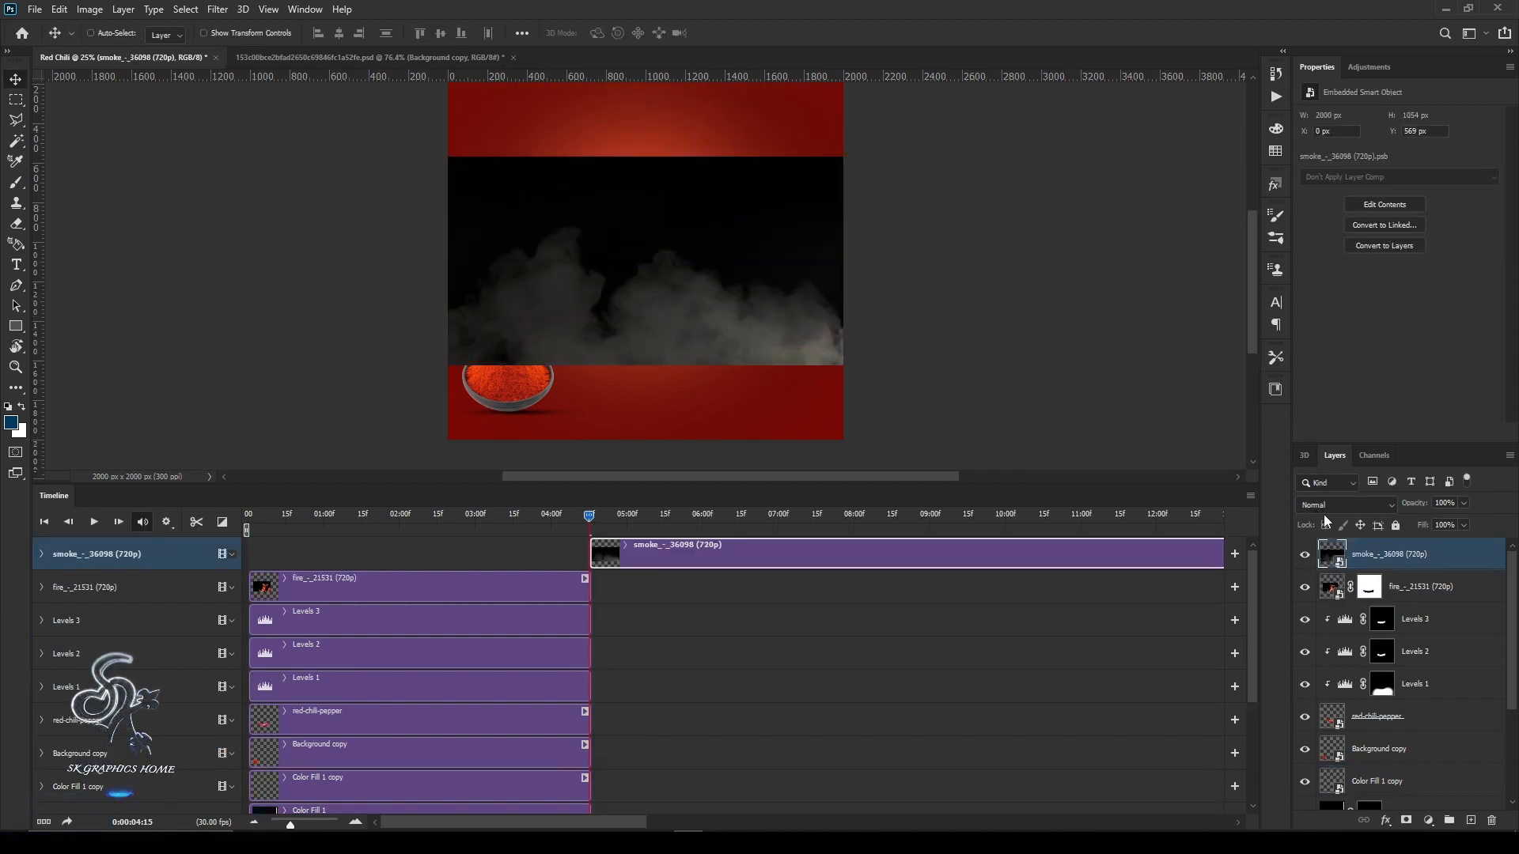
{"action": "left_click", "coordinate": [1327, 507]}
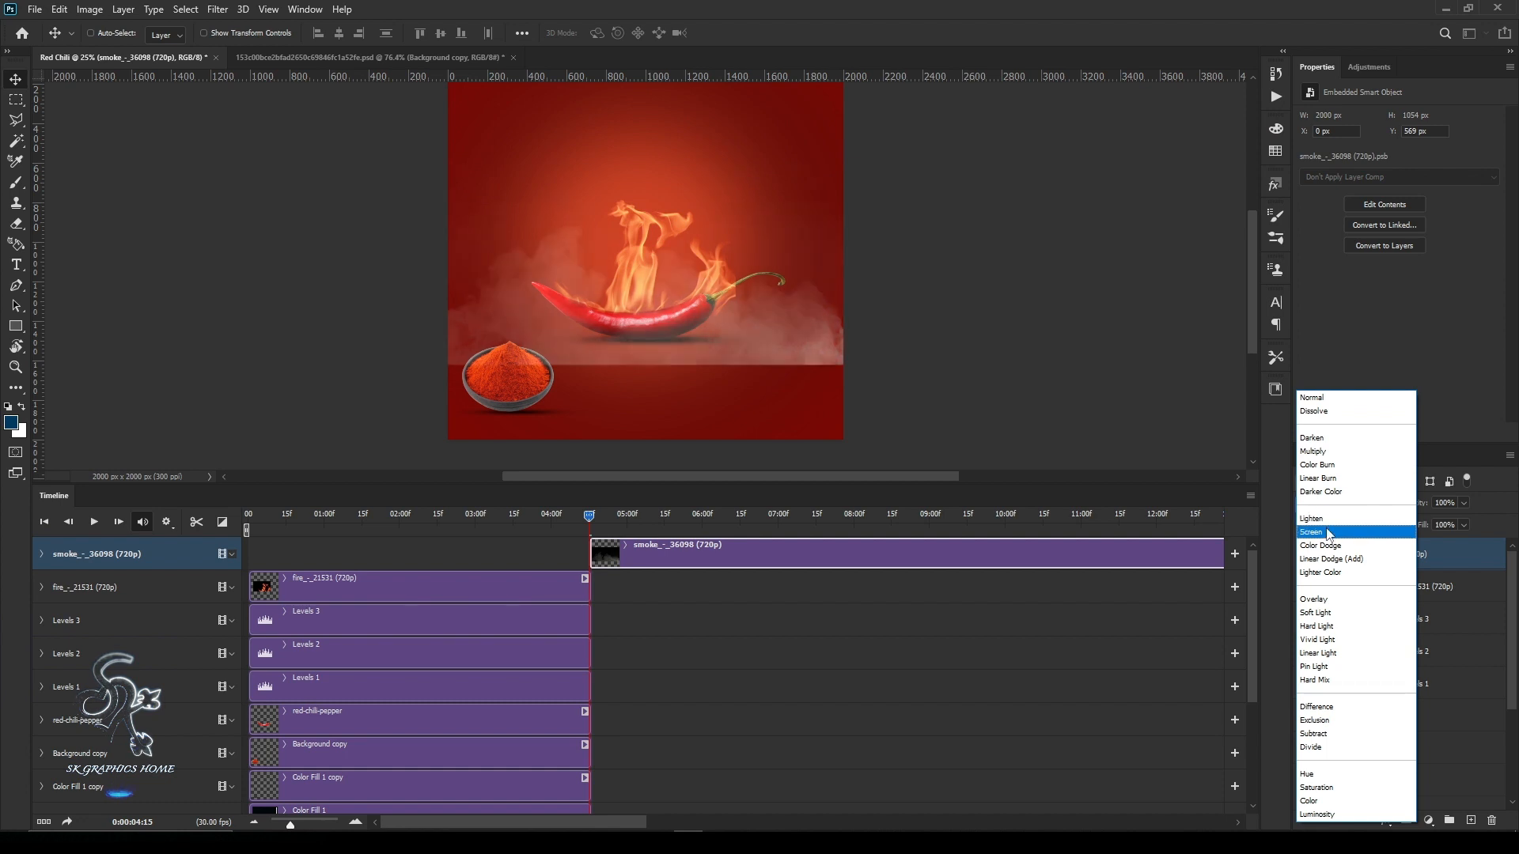
{"action": "left_click", "coordinate": [1329, 533]}
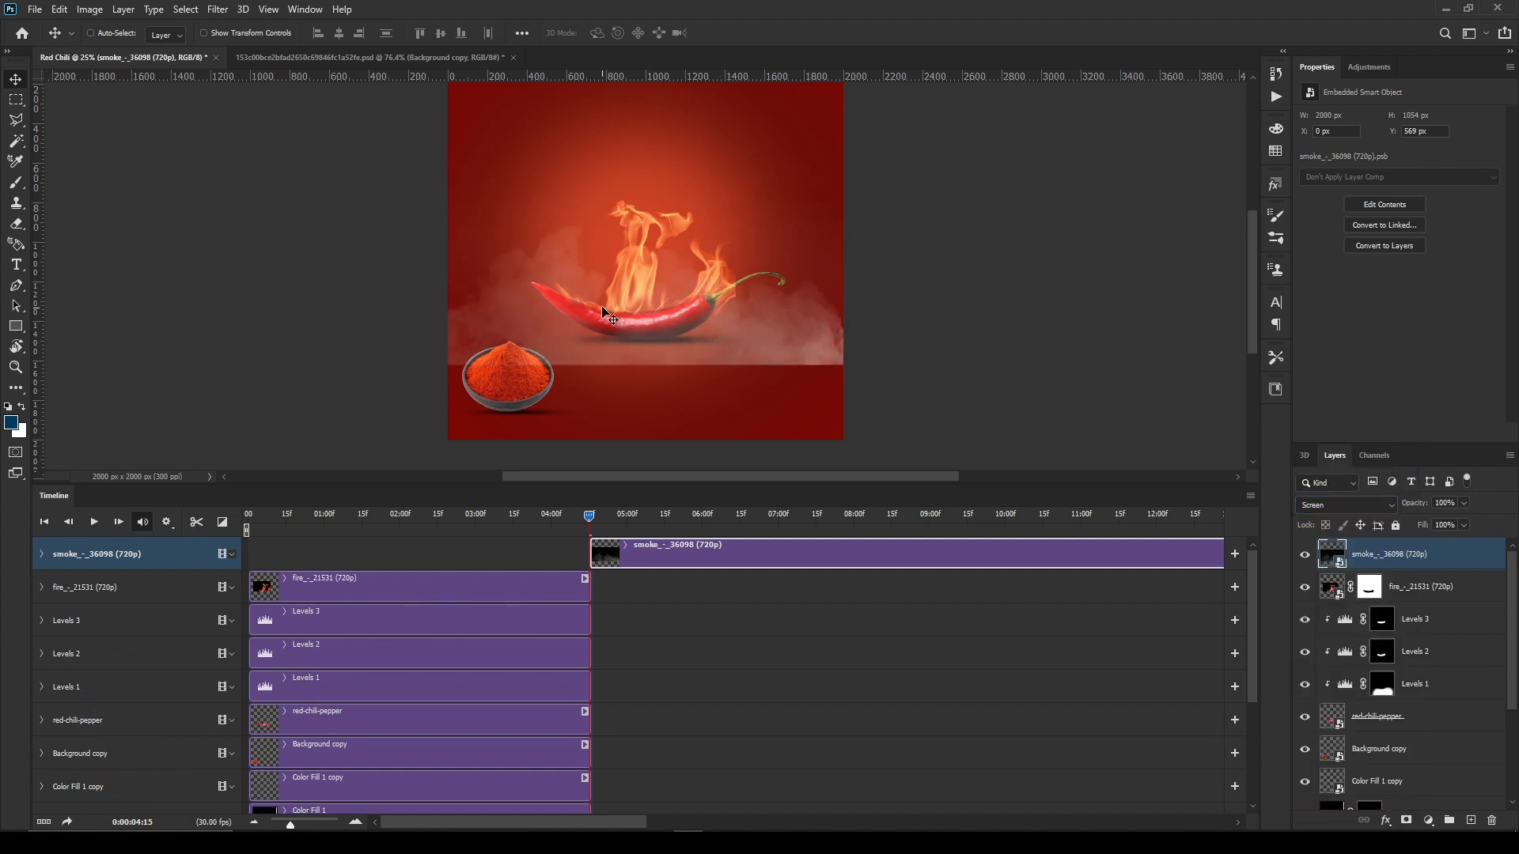
Scale the smoke layer to about 874 x 487 px and position it over the flames along the chili.
{"action": "key", "text": "ctrl+t"}
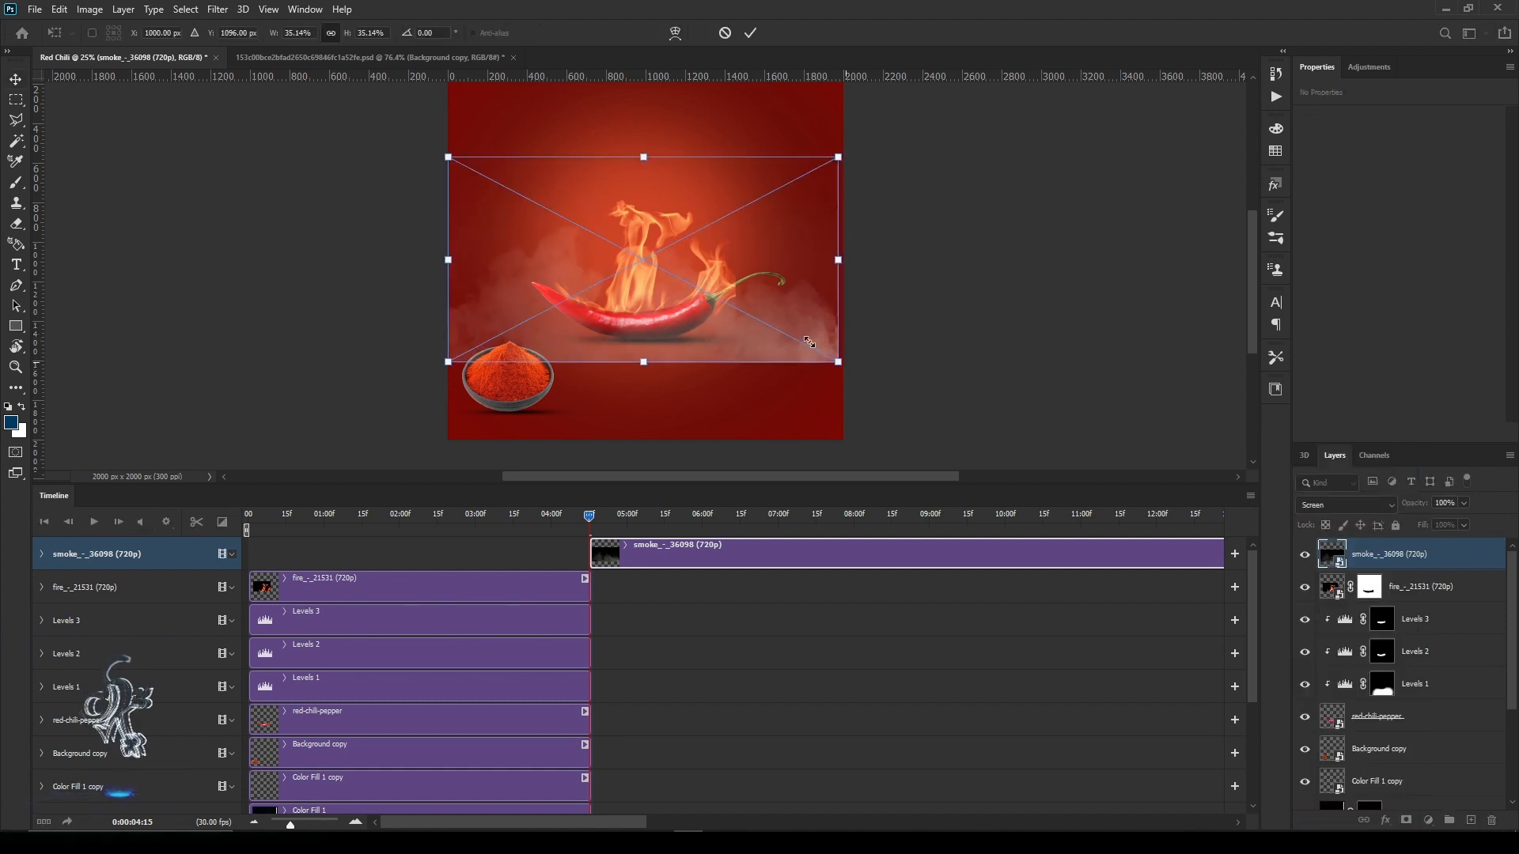
{"action": "left_click_drag", "start_coordinate": [843, 364], "coordinate": [635, 253]}
{"action": "left_click_drag", "start_coordinate": [566, 233], "coordinate": [647, 292]}
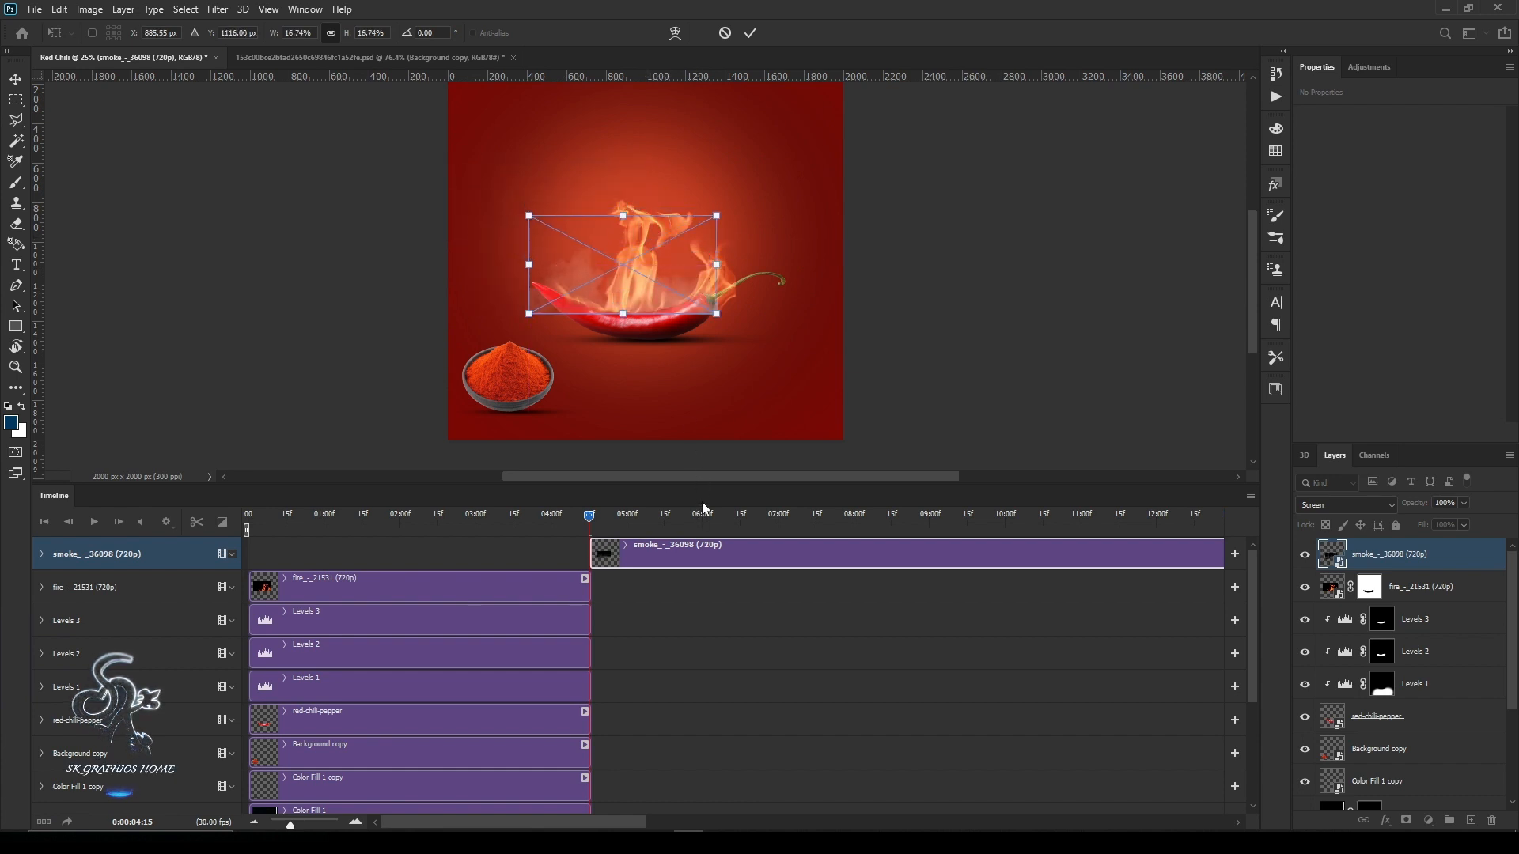
{"action": "left_click_drag", "start_coordinate": [701, 487], "coordinate": [717, 711]}
{"action": "key", "text": "ctrl+plus"}
{"action": "key", "text": "ctrl+plus"}
{"action": "key", "text": "ctrl+plus"}
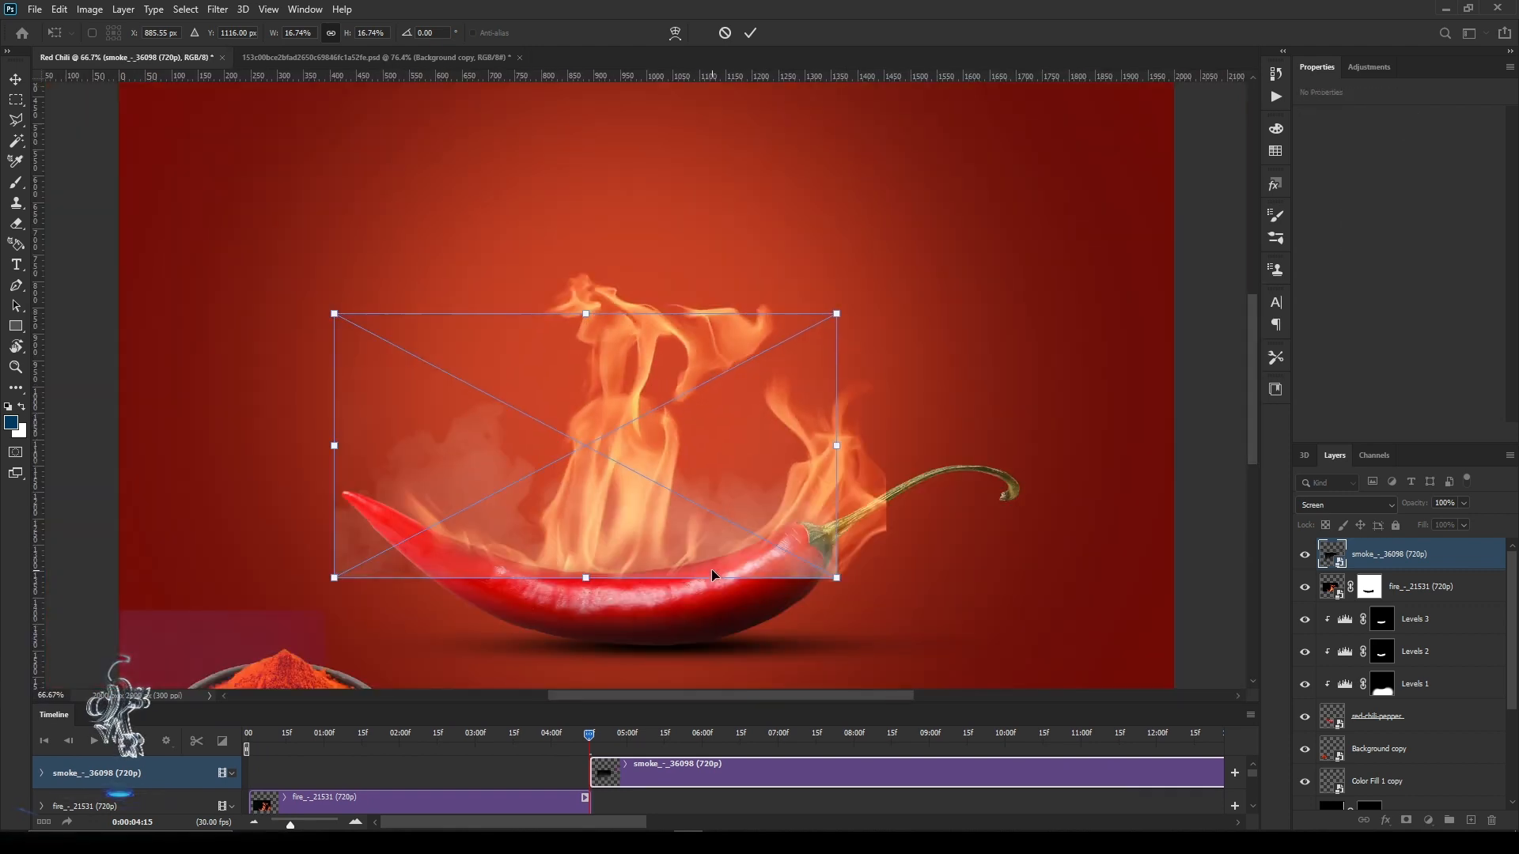
{"action": "left_click_drag", "start_coordinate": [643, 544], "coordinate": [669, 525]}
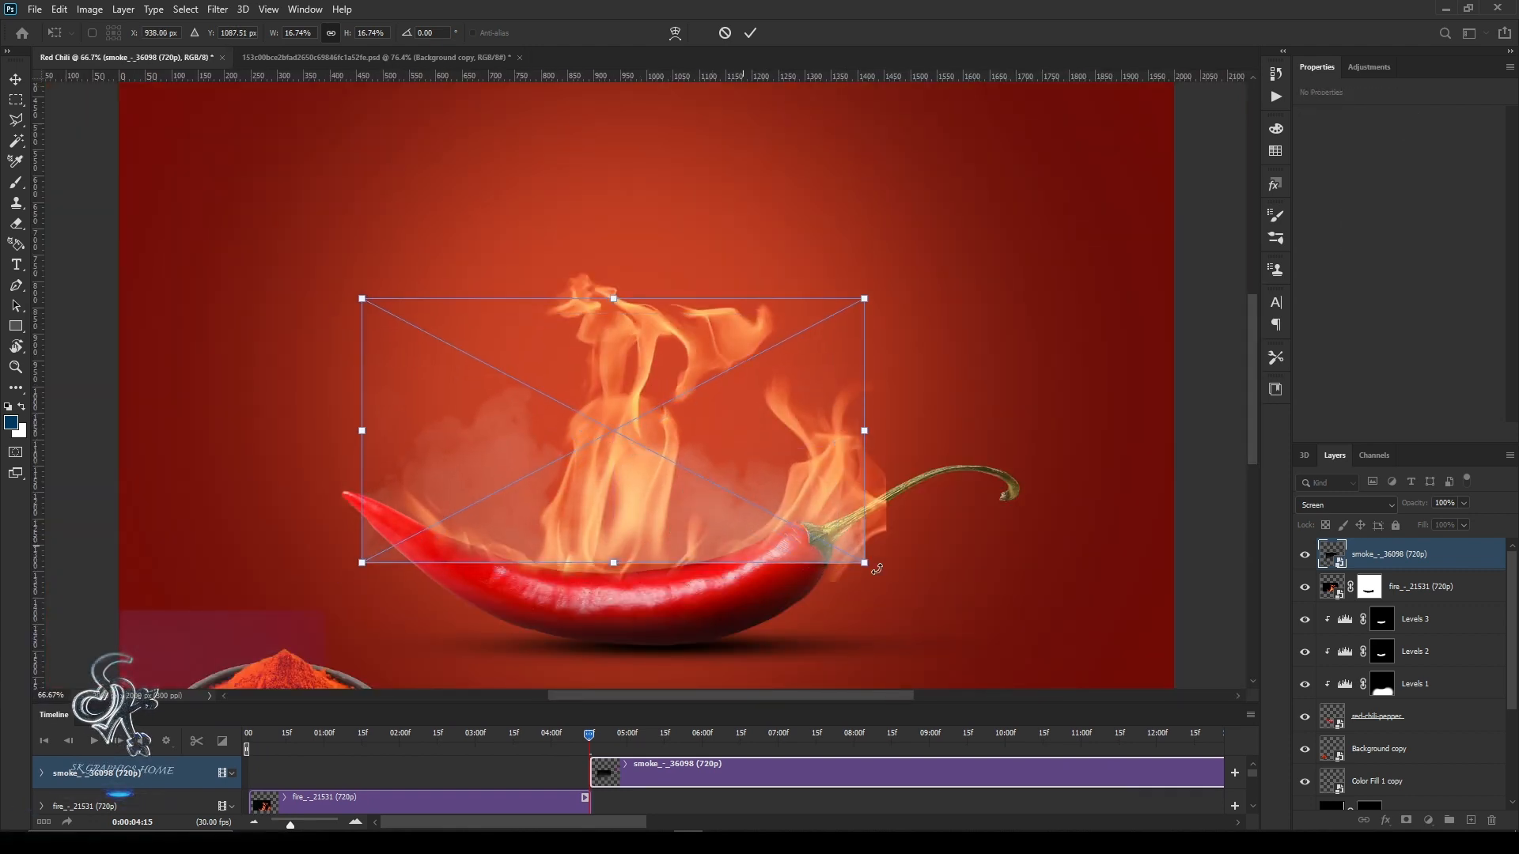
{"action": "left_click_drag", "start_coordinate": [863, 561], "coordinate": [820, 541]}
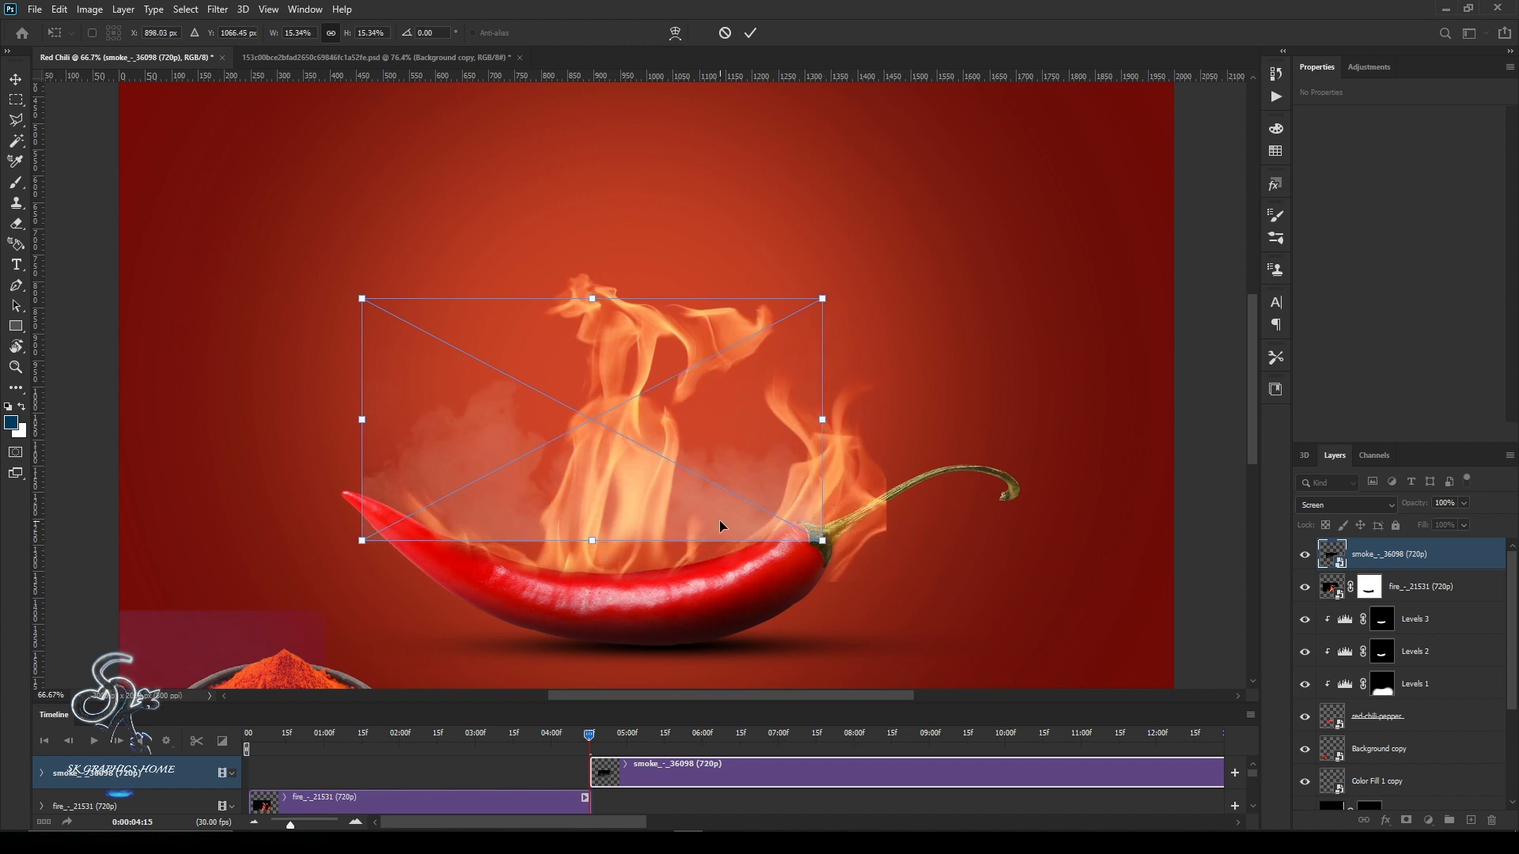
{"action": "left_click_drag", "start_coordinate": [719, 518], "coordinate": [729, 548]}
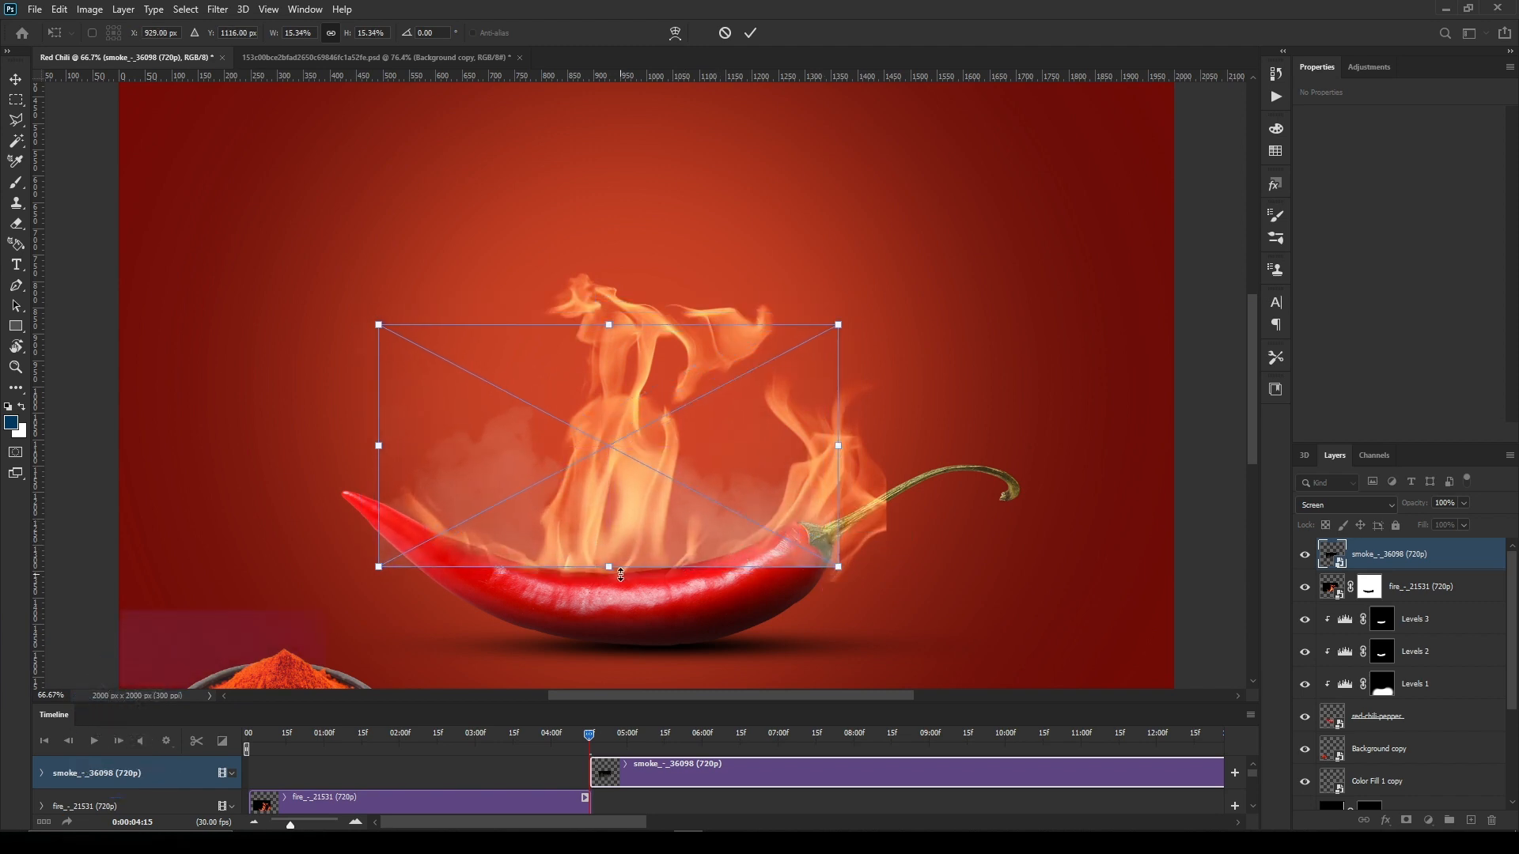
{"action": "left_click_drag", "start_coordinate": [620, 568], "coordinate": [619, 591]}
{"action": "key", "text": "Return"}
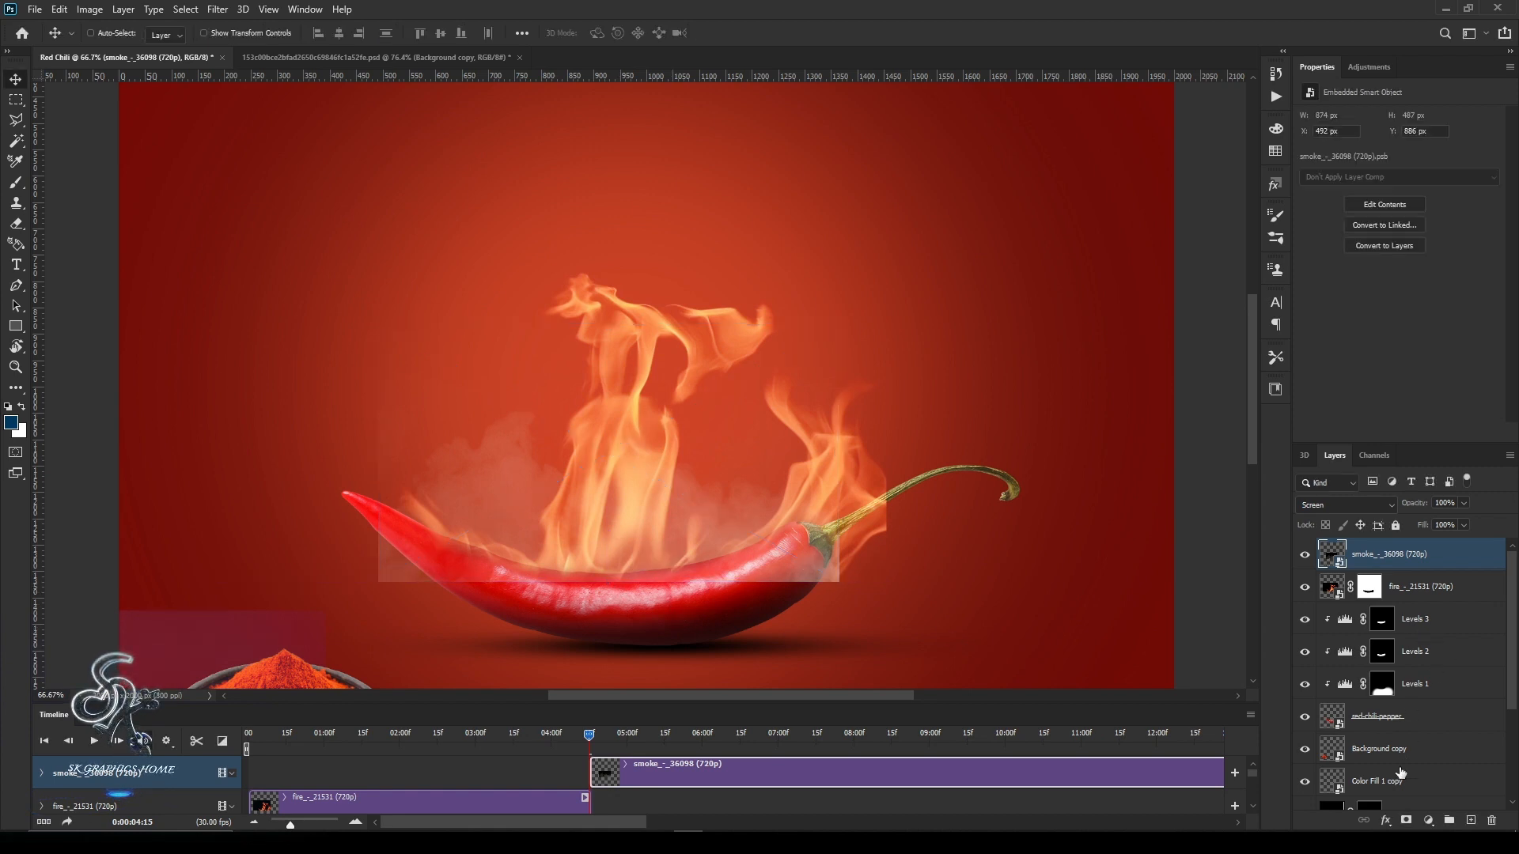
Add a layer mask to the smoke layer and erase its hard edges around the chili with a soft eraser.
{"action": "left_click", "coordinate": [1406, 821]}
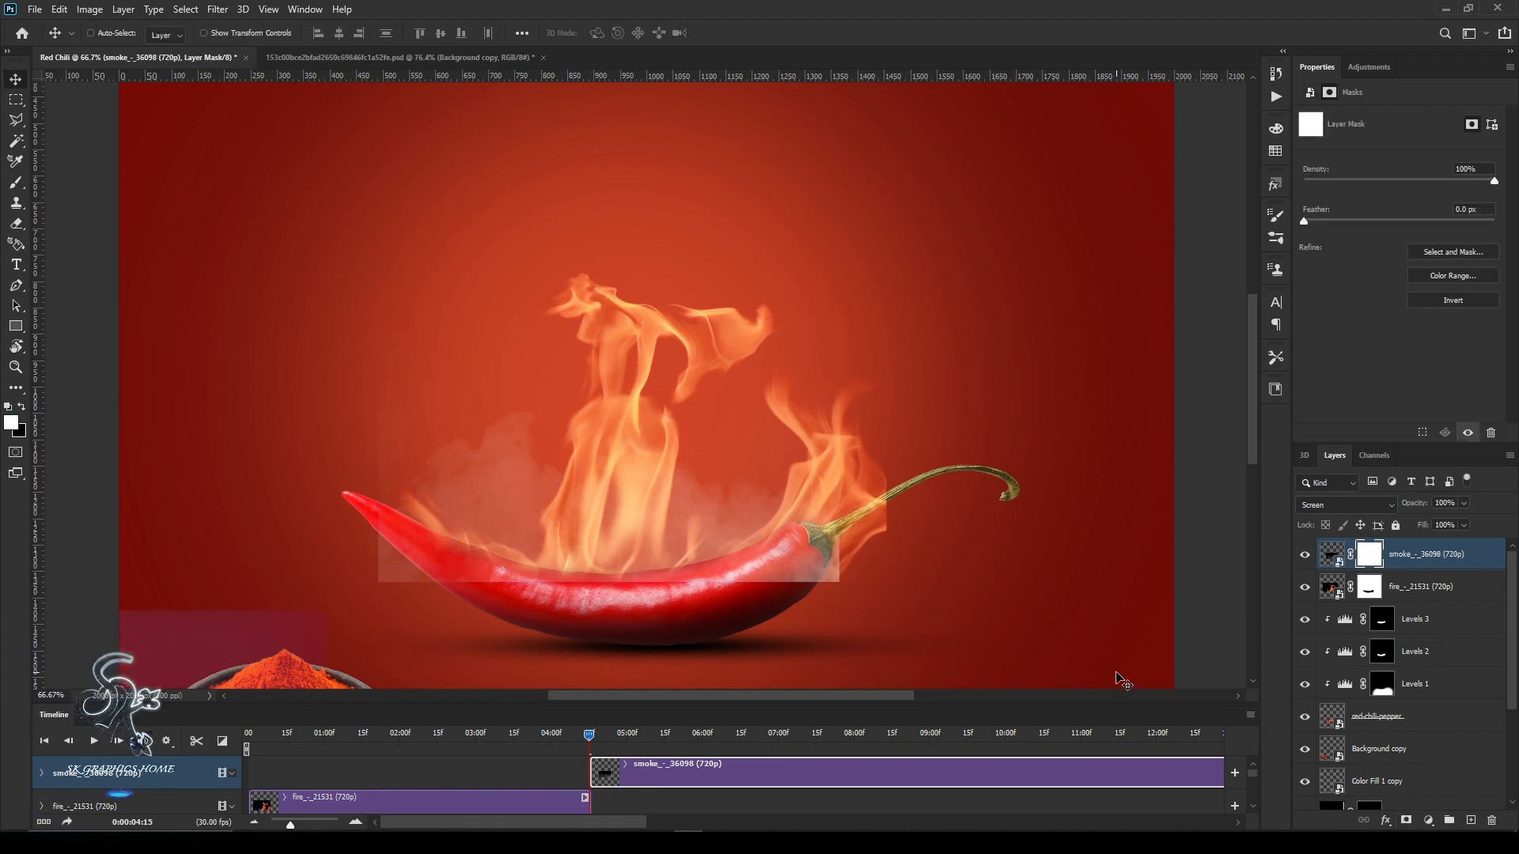
{"action": "key", "text": "e"}
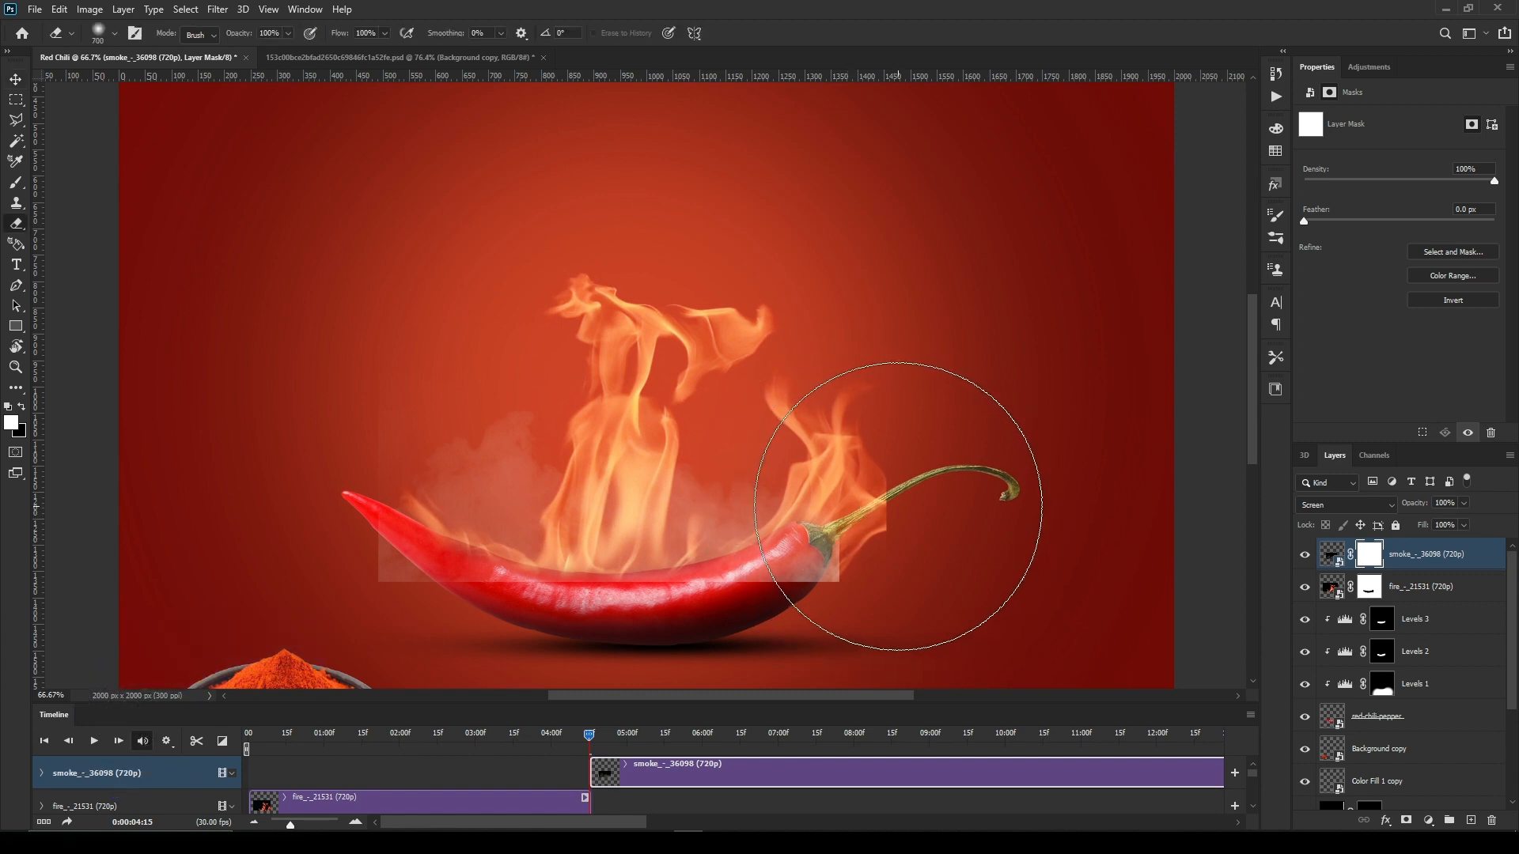
{"action": "mouse_move", "coordinate": [857, 567]}
{"action": "left_mouse_down"}
{"action": "mouse_move", "coordinate": [837, 603]}
{"action": "mouse_move", "coordinate": [752, 632]}
{"action": "left_mouse_up"}
{"action": "key", "text": "]"}
{"action": "key", "text": "]"}
{"action": "key", "text": "]"}
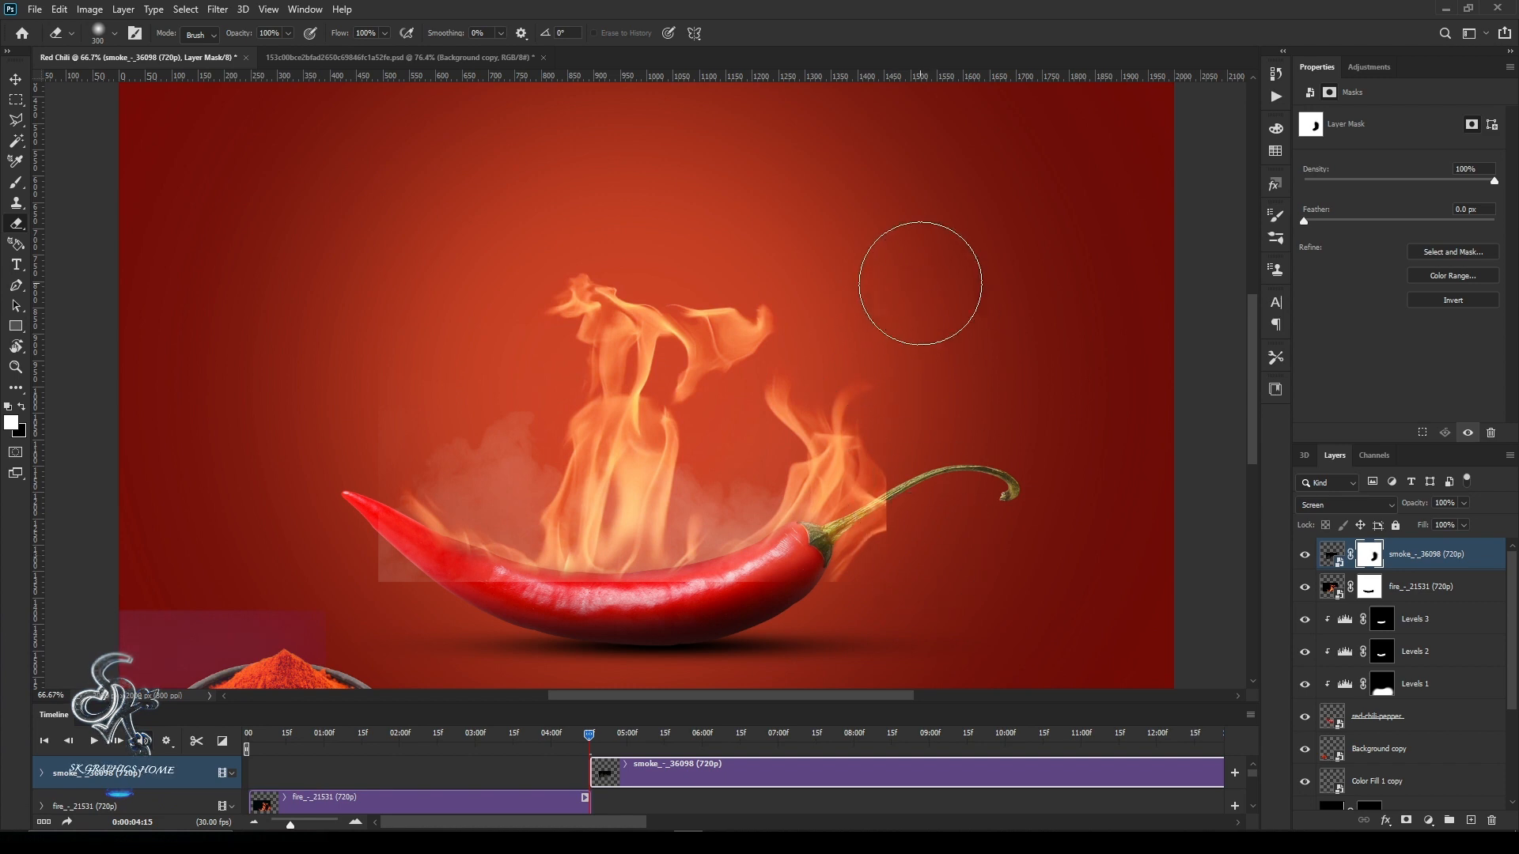
{"action": "mouse_move", "coordinate": [338, 383]}
{"action": "left_mouse_down"}
{"action": "mouse_move", "coordinate": [305, 485]}
{"action": "mouse_move", "coordinate": [383, 620]}
{"action": "mouse_move", "coordinate": [400, 616]}
{"action": "left_mouse_up"}
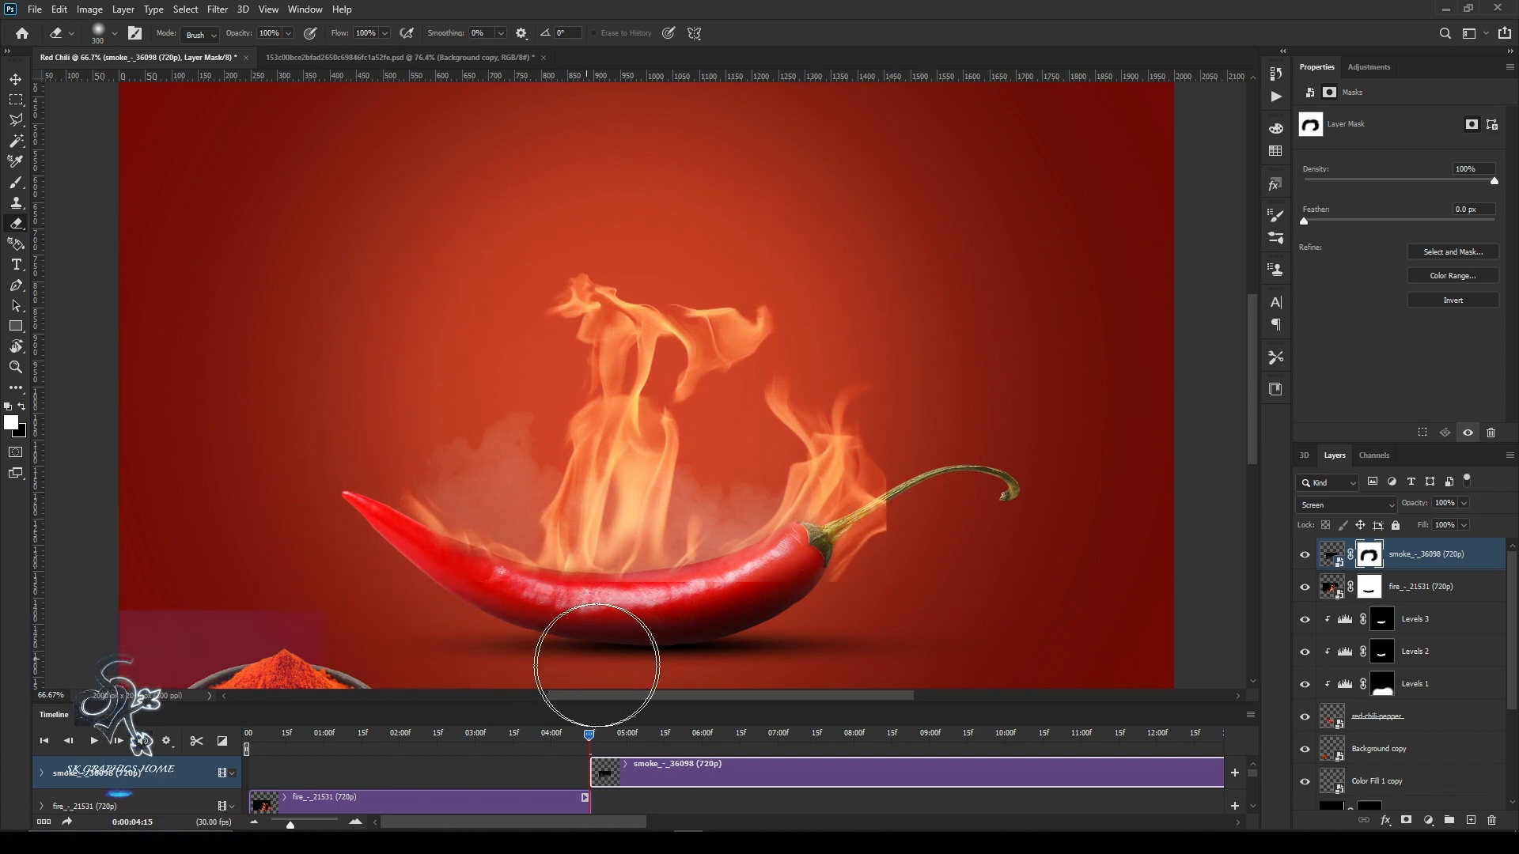
{"action": "key", "text": "bracketleft"}
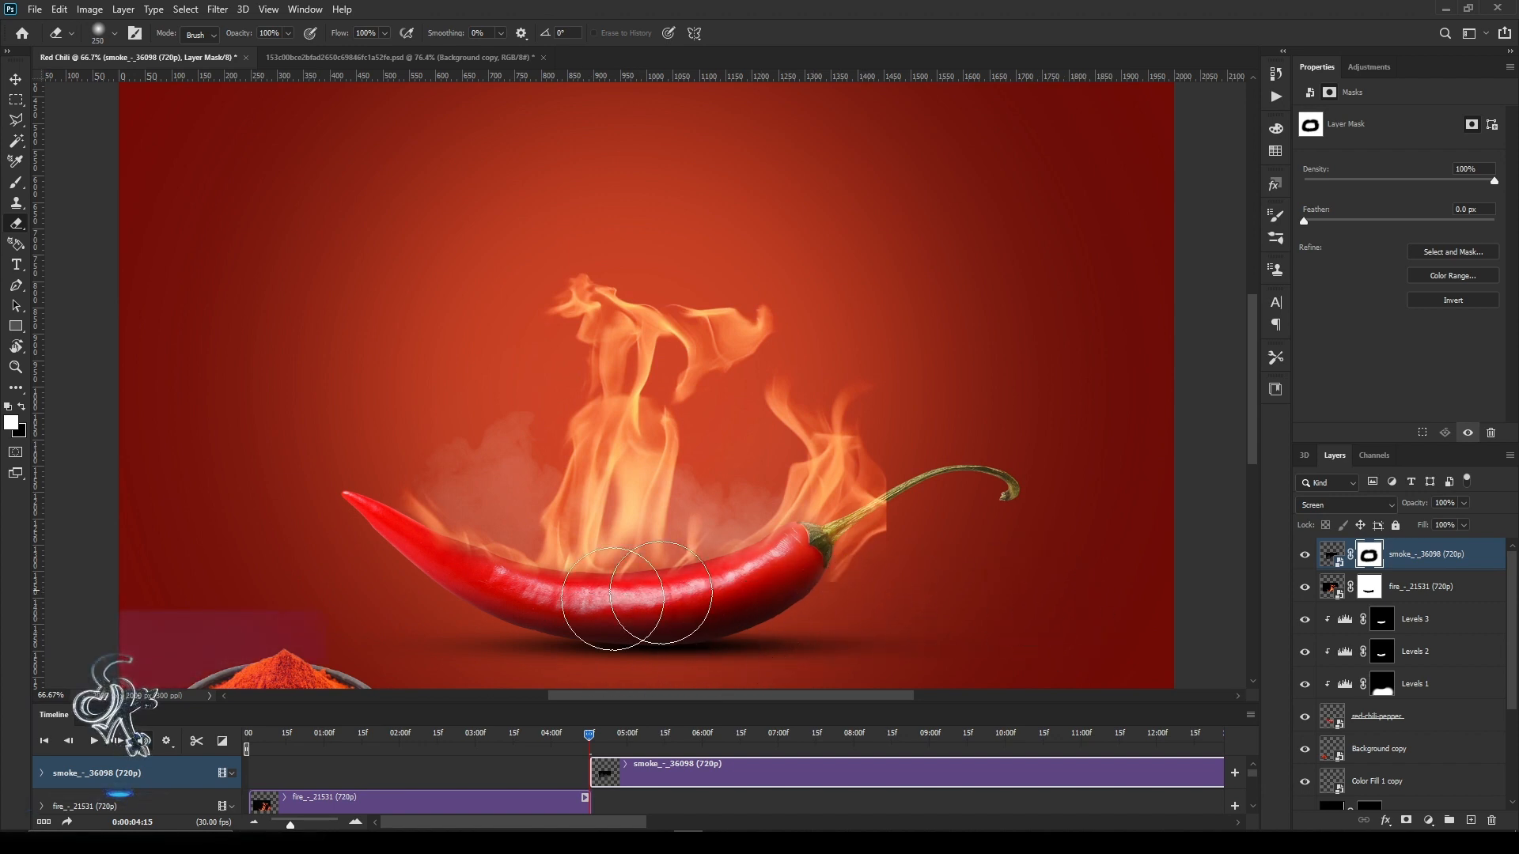
Move the smoke clip to the timeline start, split it at 0:00:04:15, delete the remainder and align its end with the other clips.
{"action": "left_click_drag", "start_coordinate": [663, 782], "coordinate": [320, 775]}
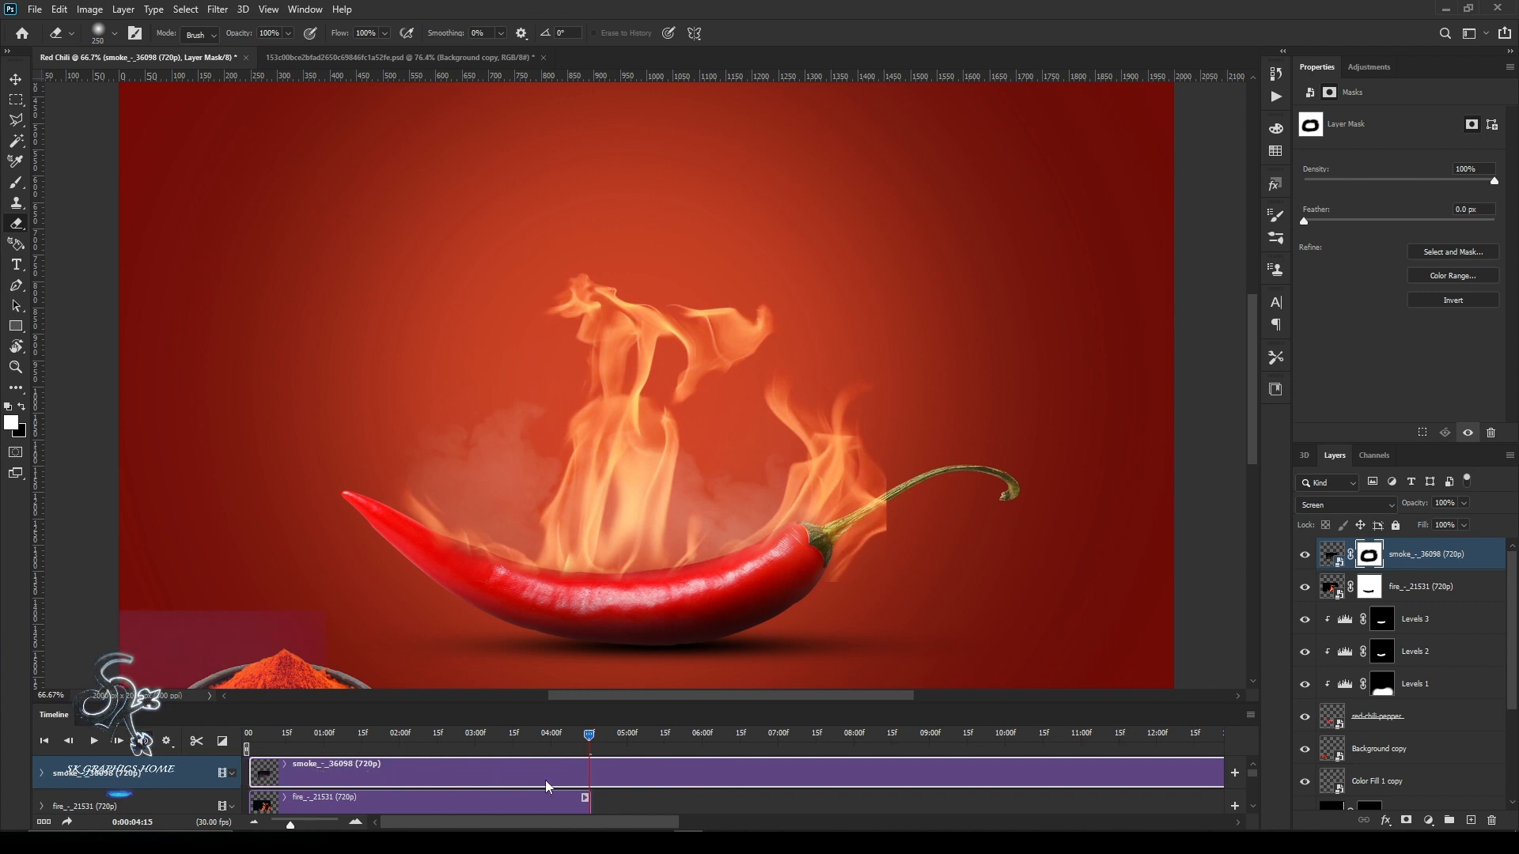
{"action": "left_click", "coordinate": [196, 742]}
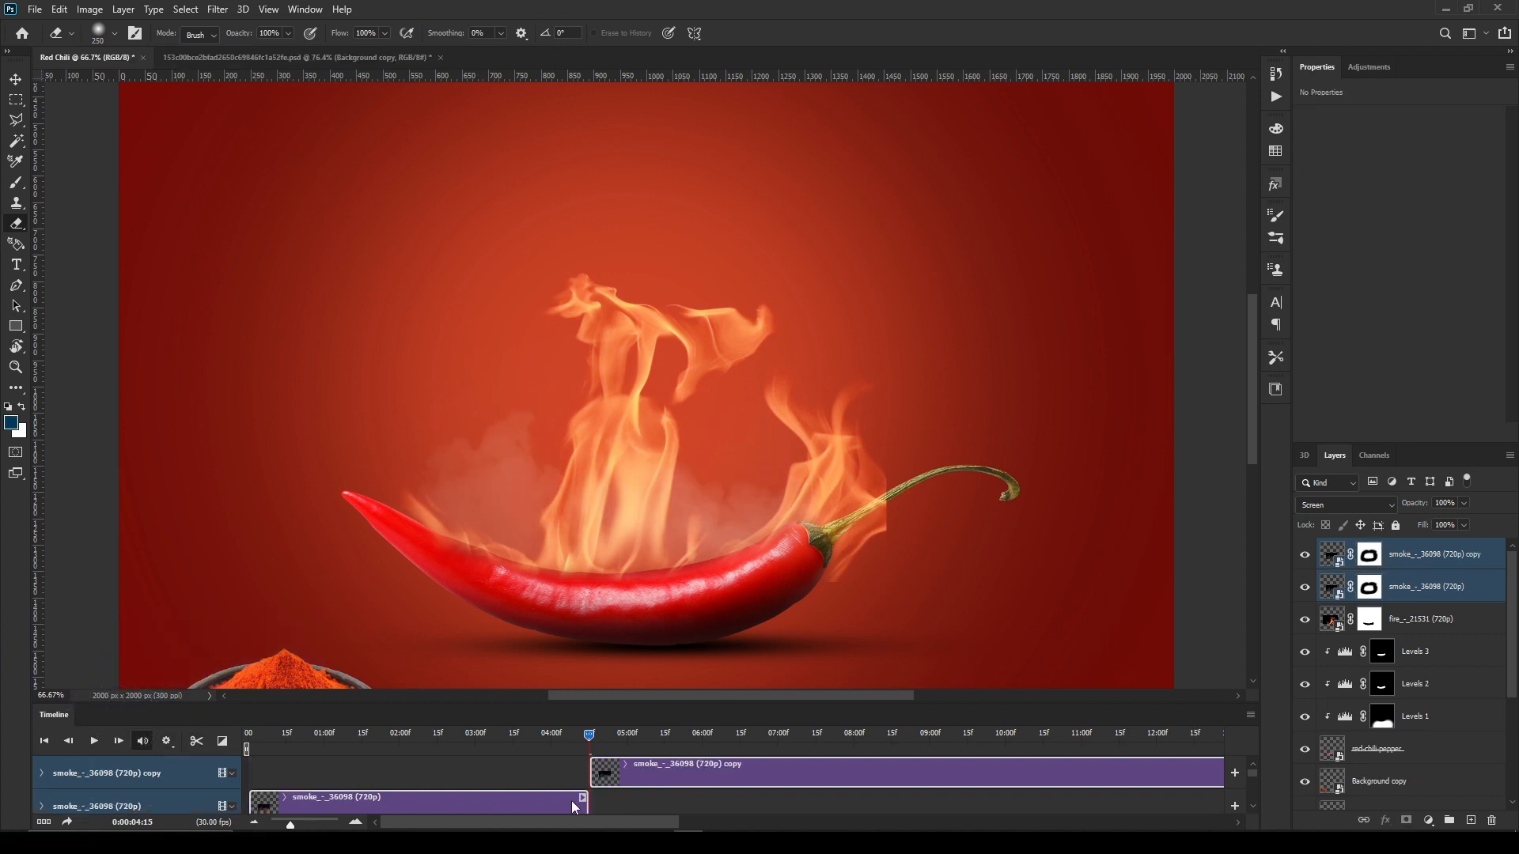
{"action": "left_click", "coordinate": [632, 772]}
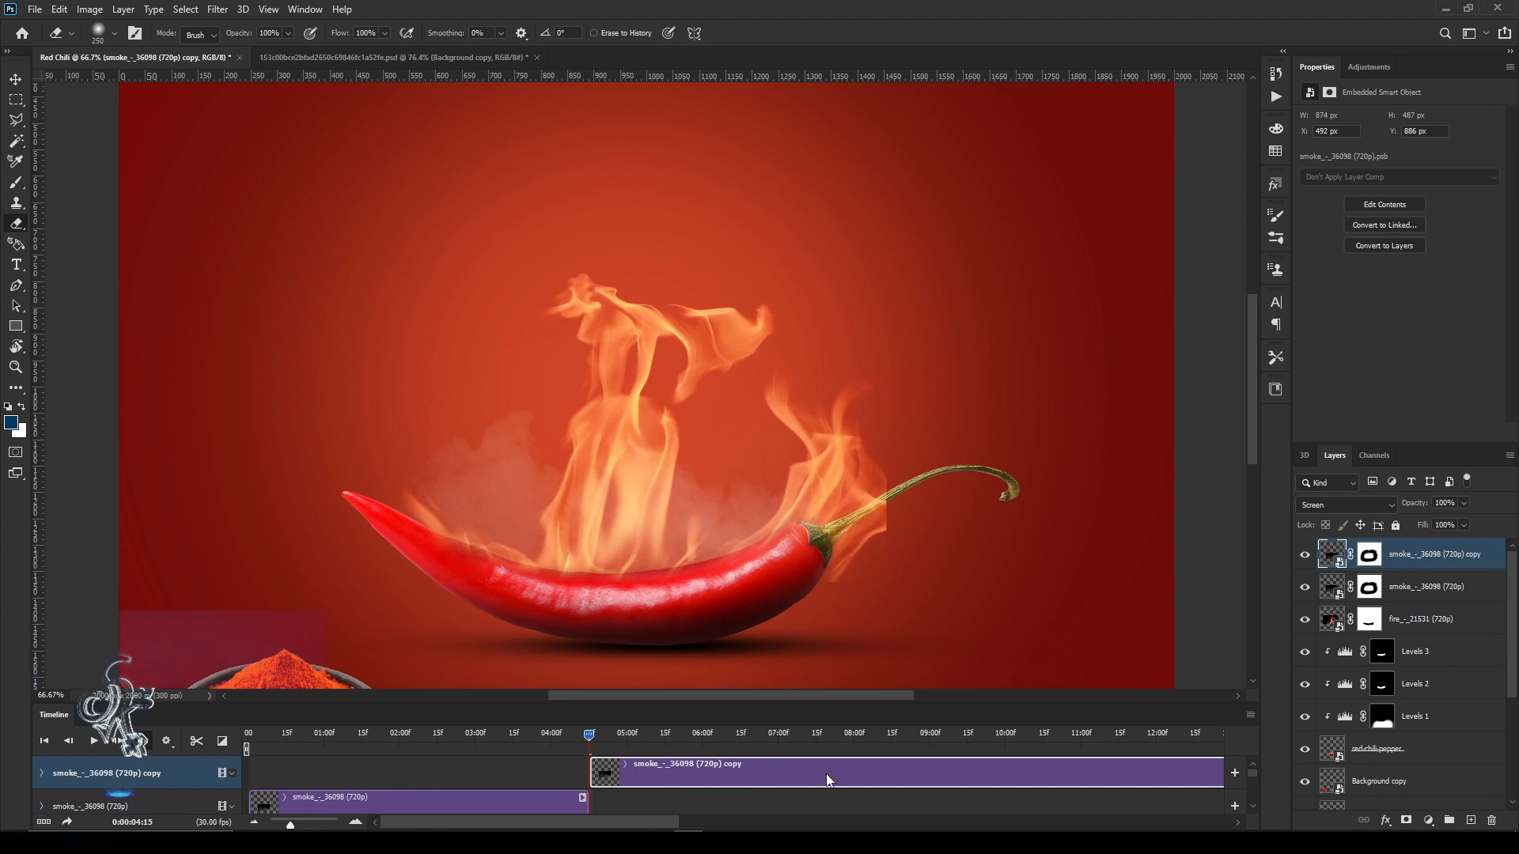
{"action": "key", "text": "Delete"}
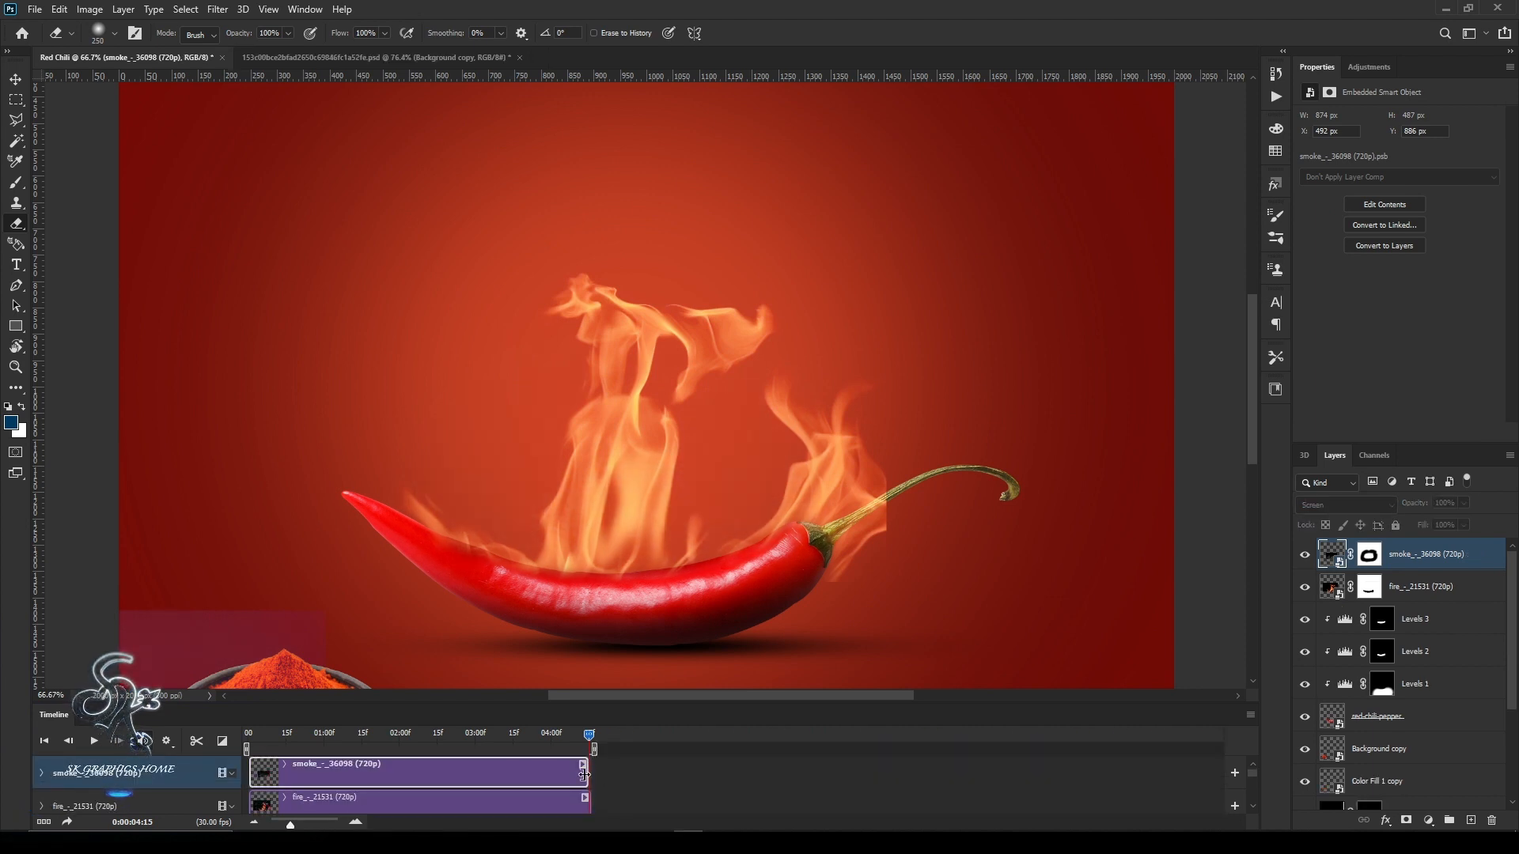
{"action": "left_click_drag", "start_coordinate": [586, 769], "coordinate": [248, 739]}
Preview the animation and erase the stray flames beneath the chili's stem on the fire_-_21531 (720p) layer mask.
{"action": "key", "text": "space"}
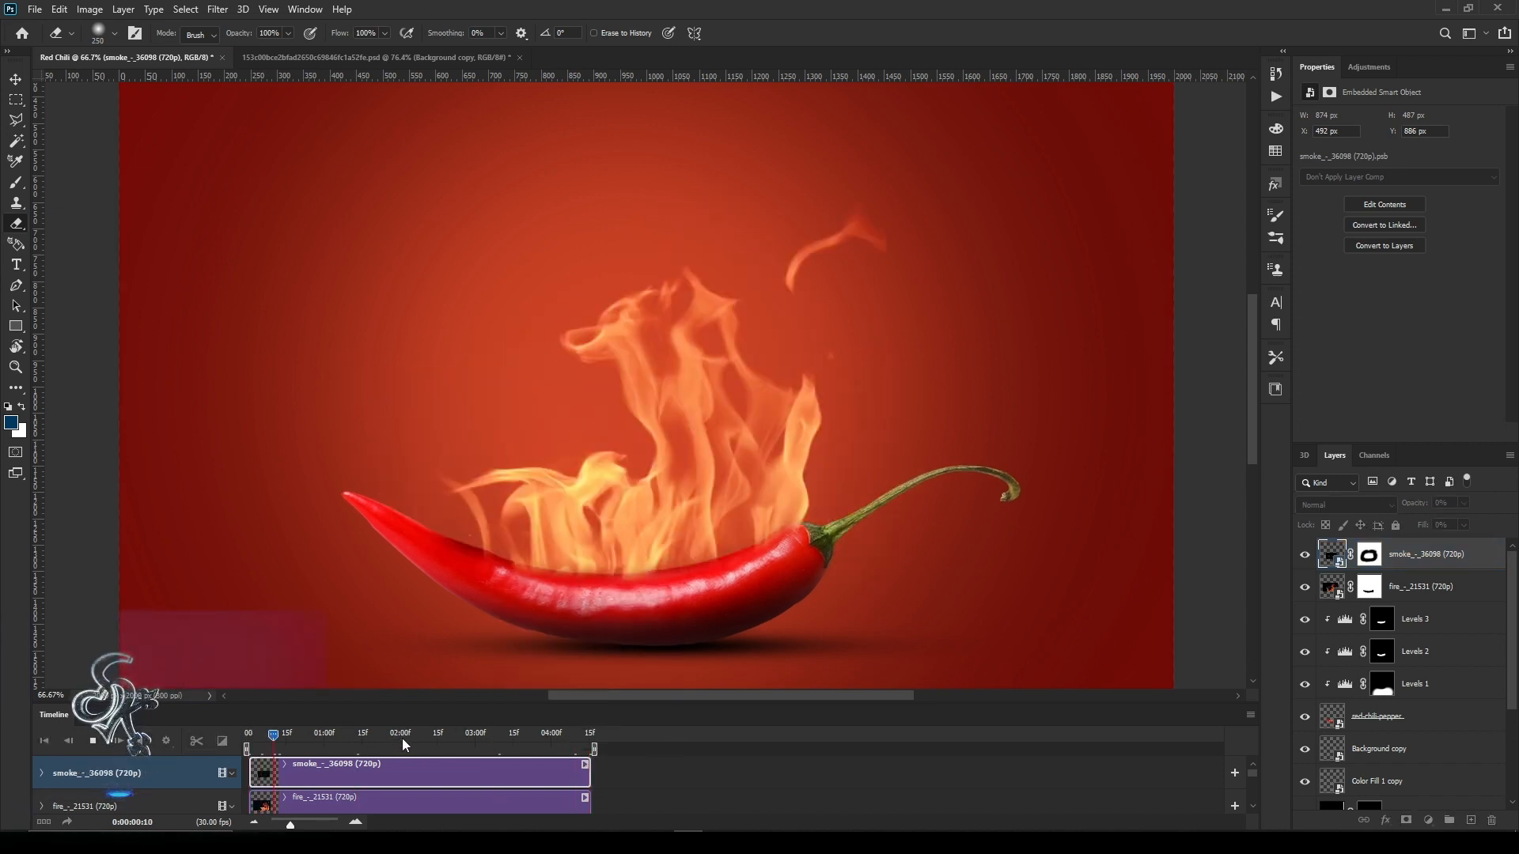
{"action": "key", "text": "space"}
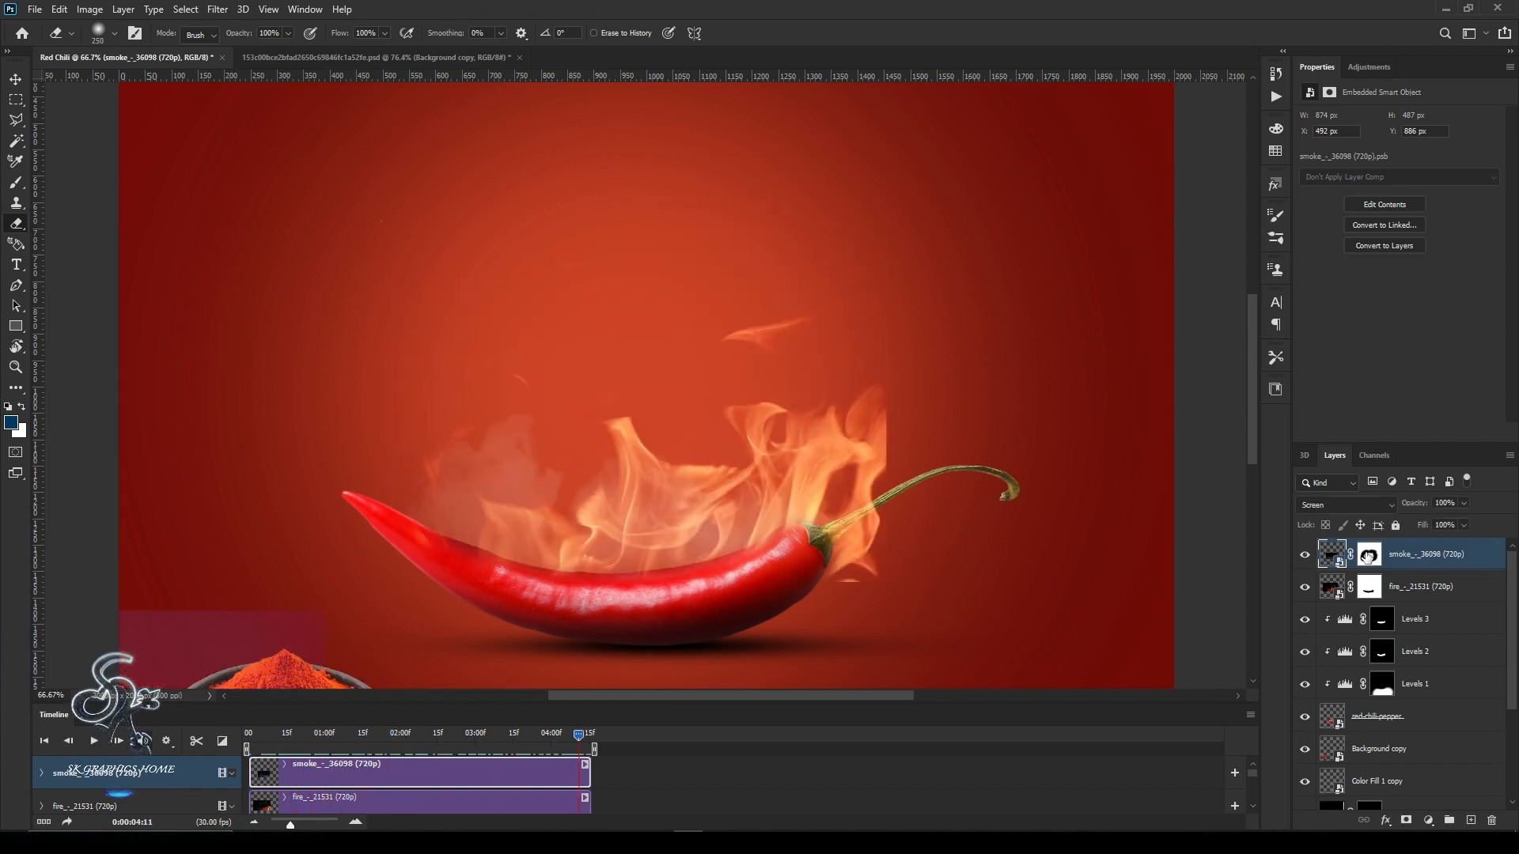
{"action": "left_click", "coordinate": [1369, 554]}
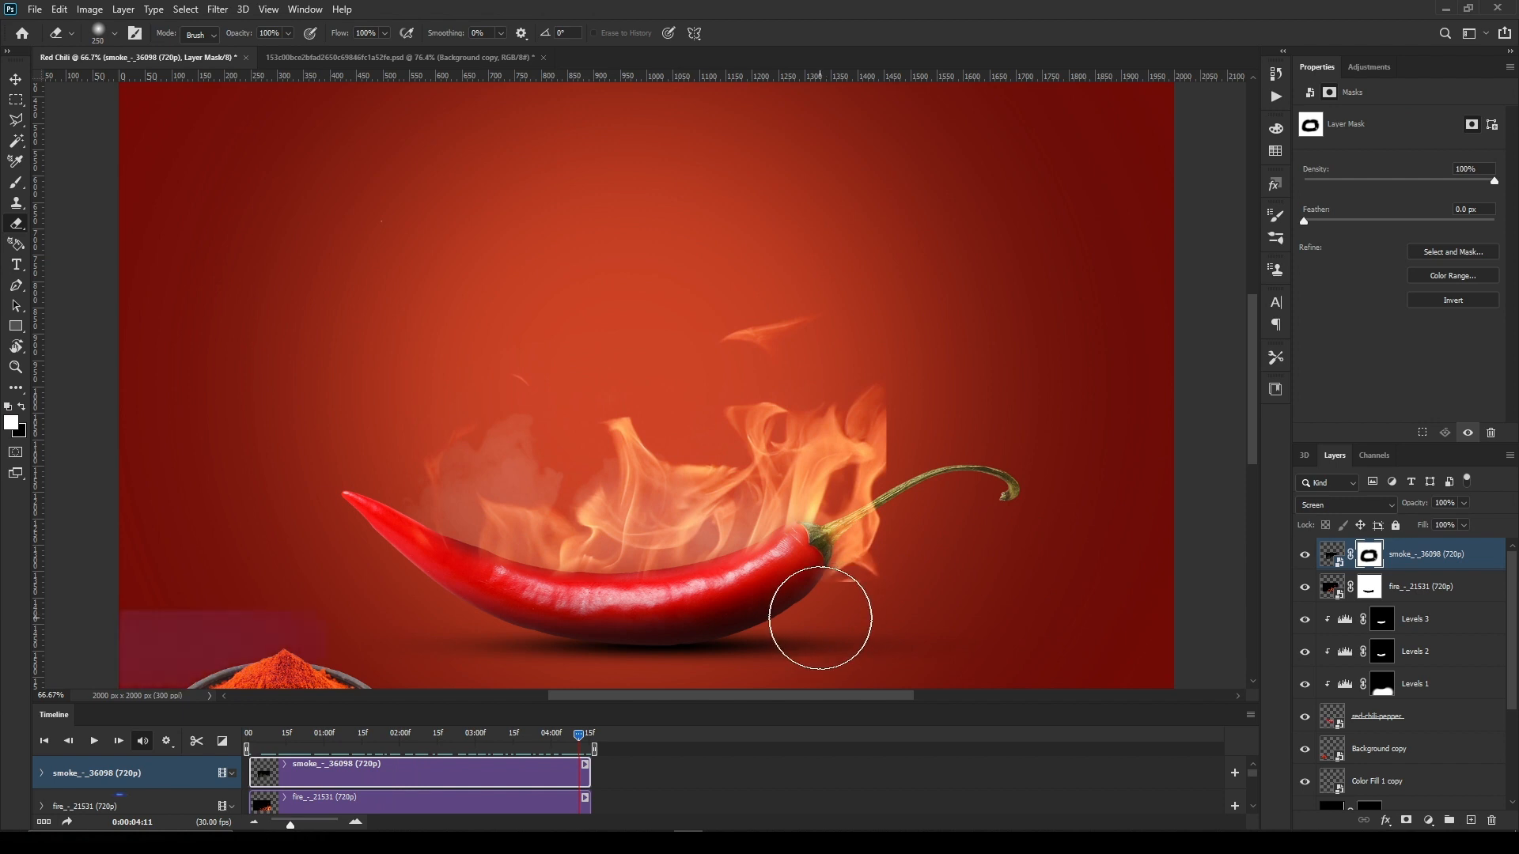
{"action": "left_click", "coordinate": [1335, 598]}
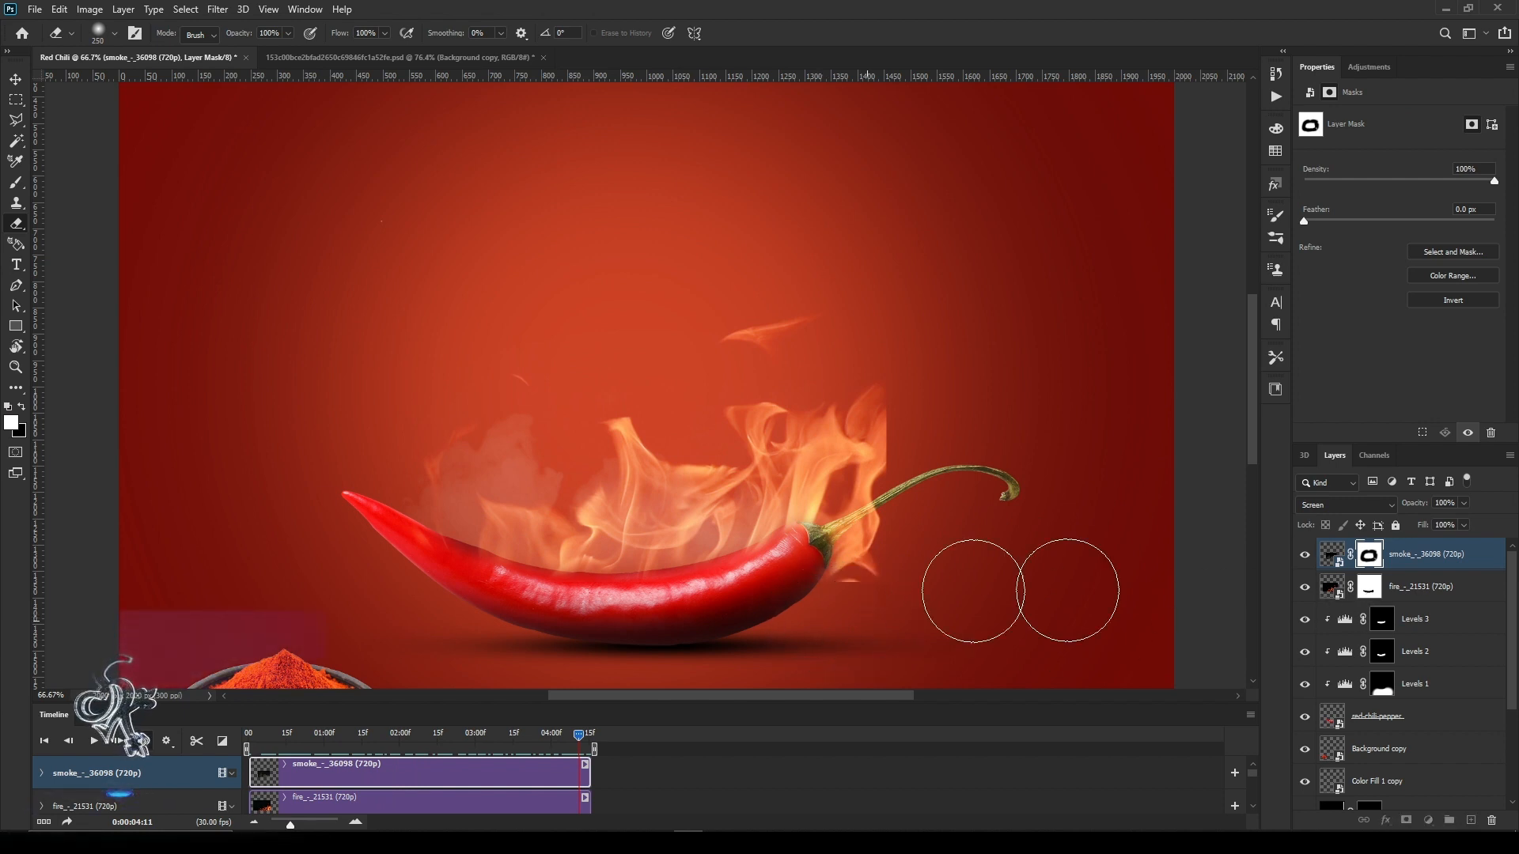
{"action": "mouse_move", "coordinate": [900, 556]}
{"action": "left_mouse_down"}
{"action": "mouse_move", "coordinate": [864, 603]}
{"action": "mouse_move", "coordinate": [909, 551]}
{"action": "mouse_move", "coordinate": [864, 584]}
{"action": "mouse_move", "coordinate": [904, 558]}
{"action": "mouse_move", "coordinate": [844, 641]}
{"action": "mouse_move", "coordinate": [894, 608]}
{"action": "mouse_move", "coordinate": [871, 584]}
{"action": "left_mouse_up"}
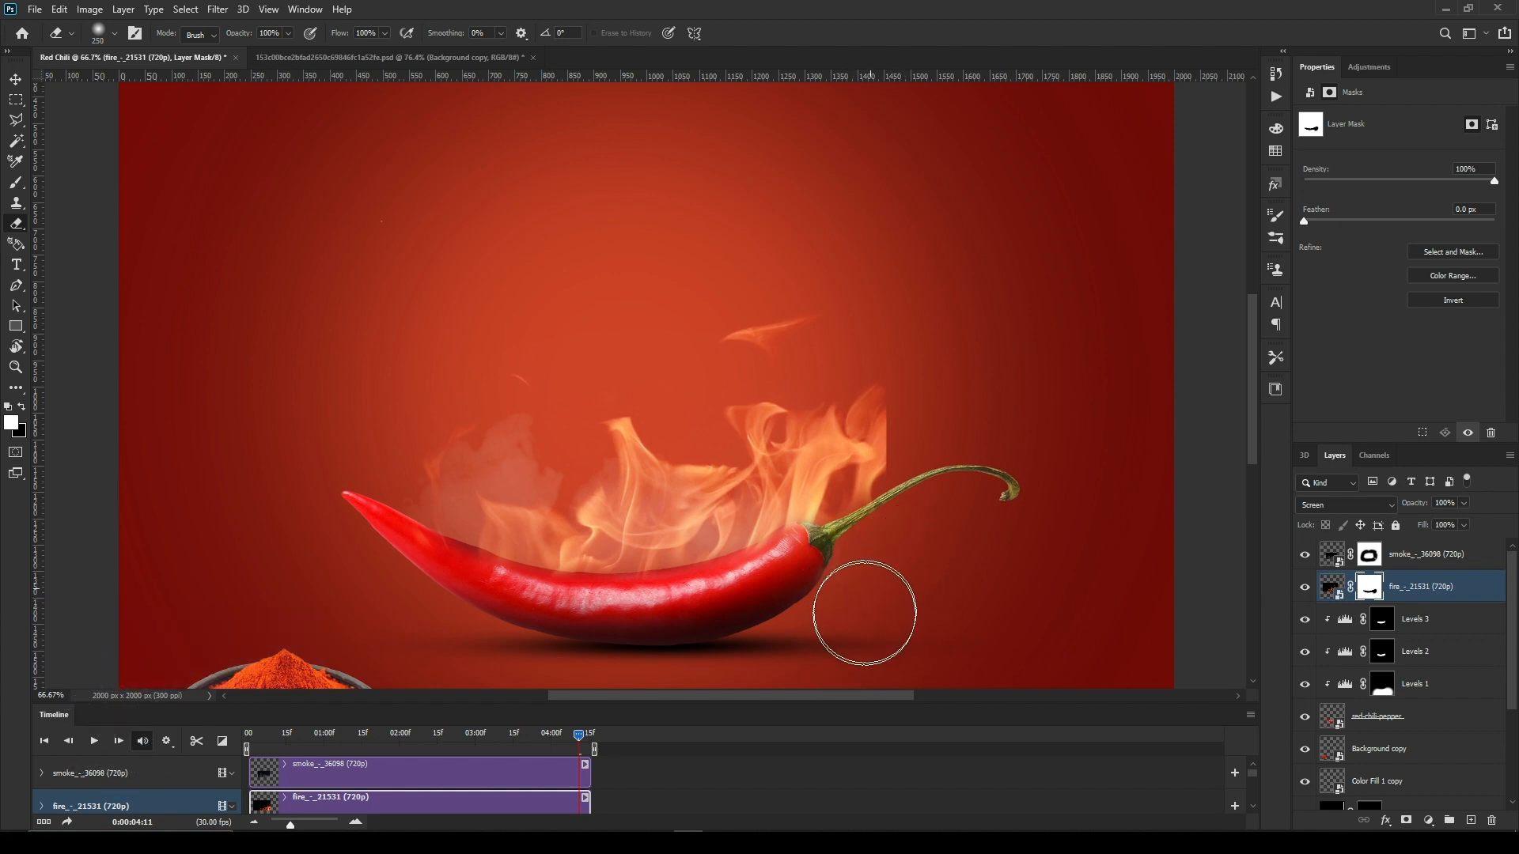
{"action": "left_click", "coordinate": [1342, 563]}
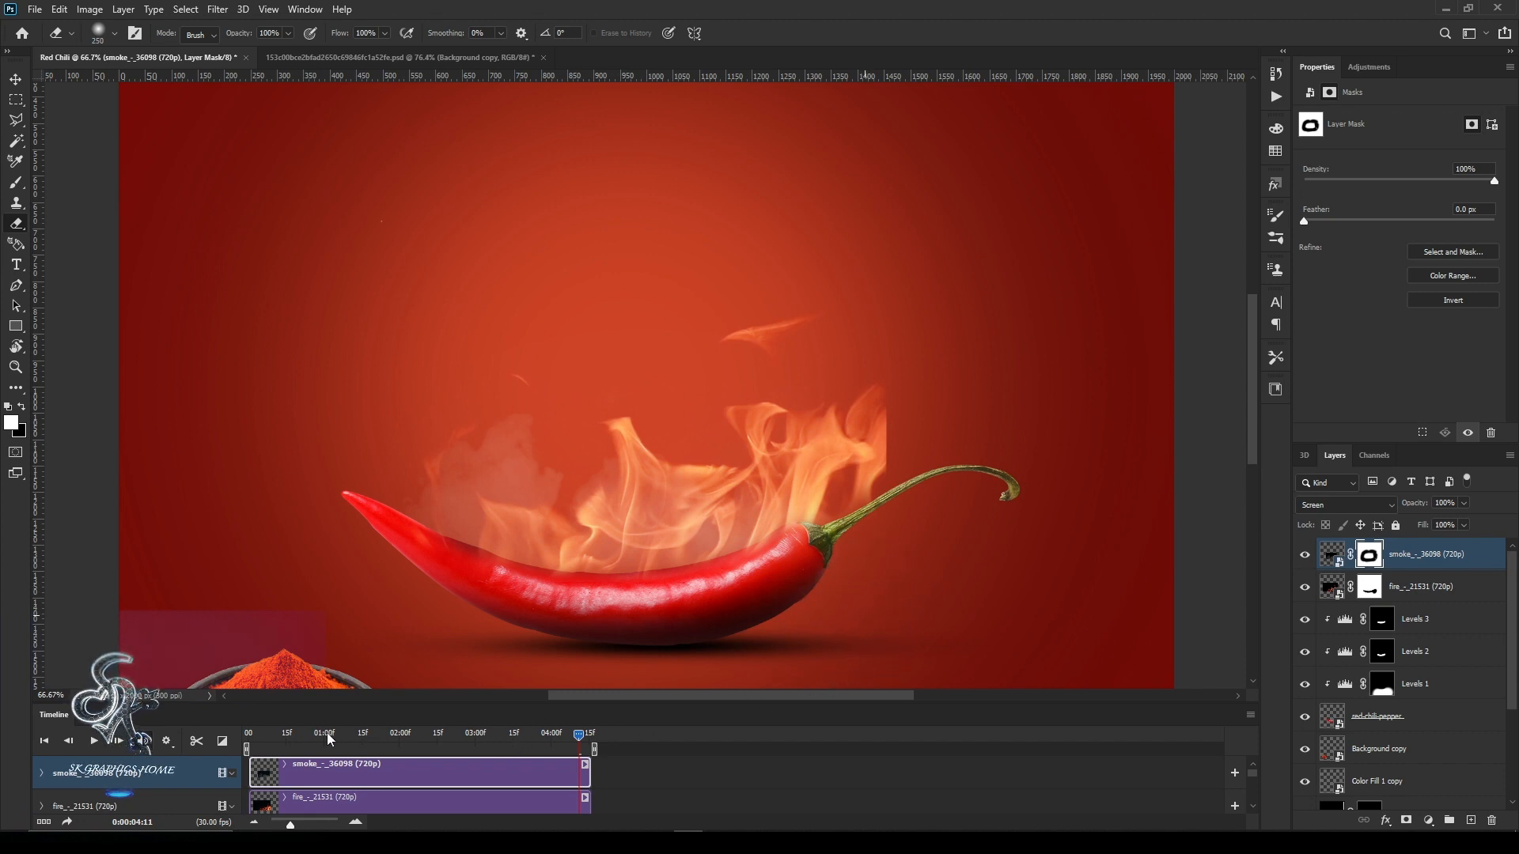
Play the animation with the whole canvas in view to check the flames, smoke and sliding bowl together.
{"action": "key", "text": "space"}
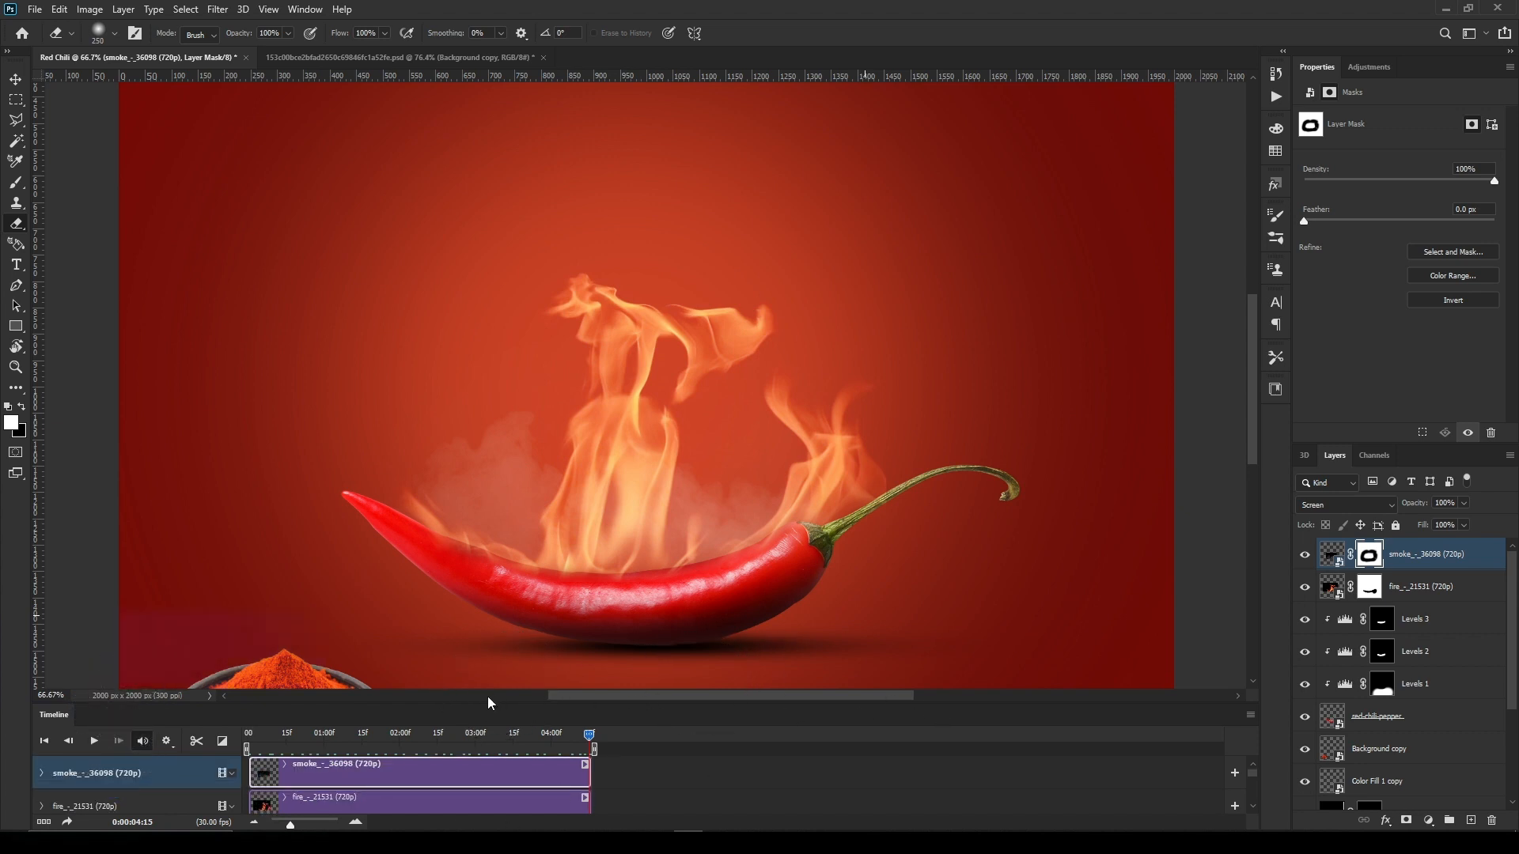
{"action": "left_click_drag", "start_coordinate": [488, 703], "coordinate": [493, 538]}
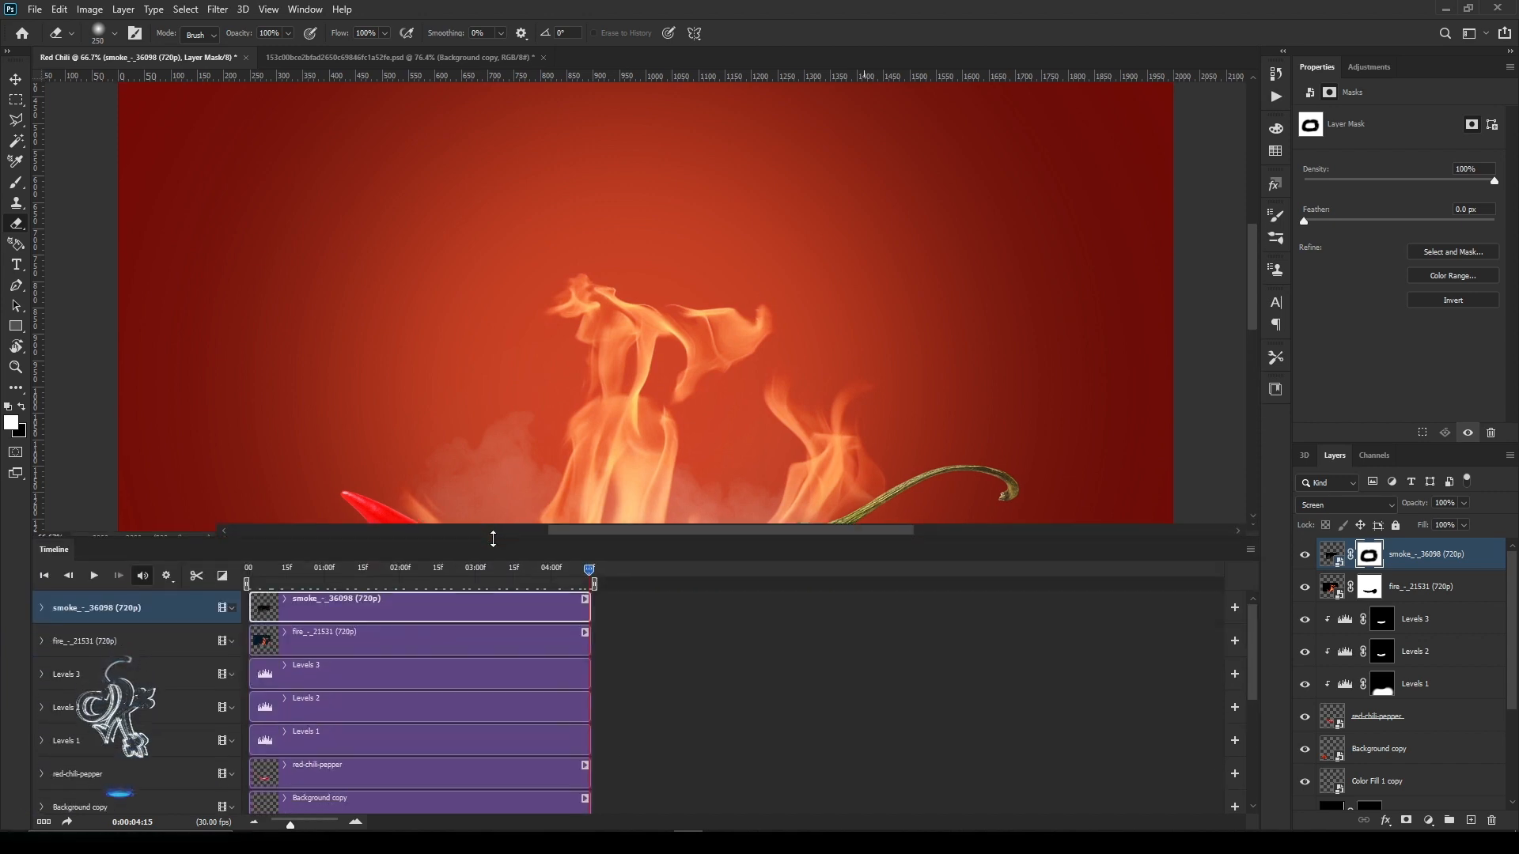
{"action": "key", "text": "ctrl+minus"}
{"action": "key", "text": "ctrl+minus"}
{"action": "key", "text": "ctrl+minus"}
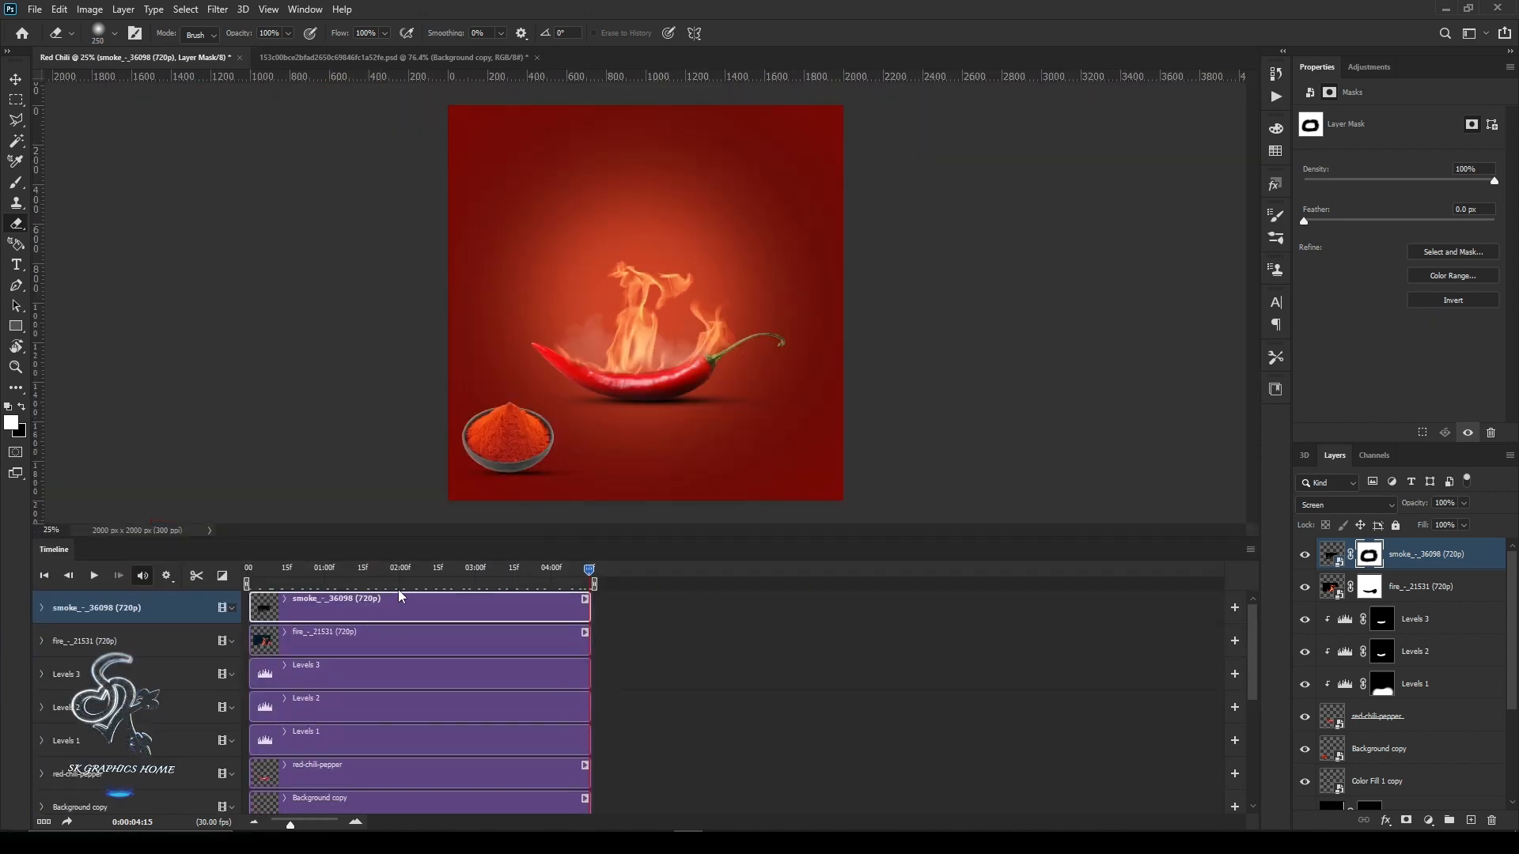
{"action": "left_click_drag", "start_coordinate": [393, 577], "coordinate": [349, 571]}
{"action": "key", "text": "space"}
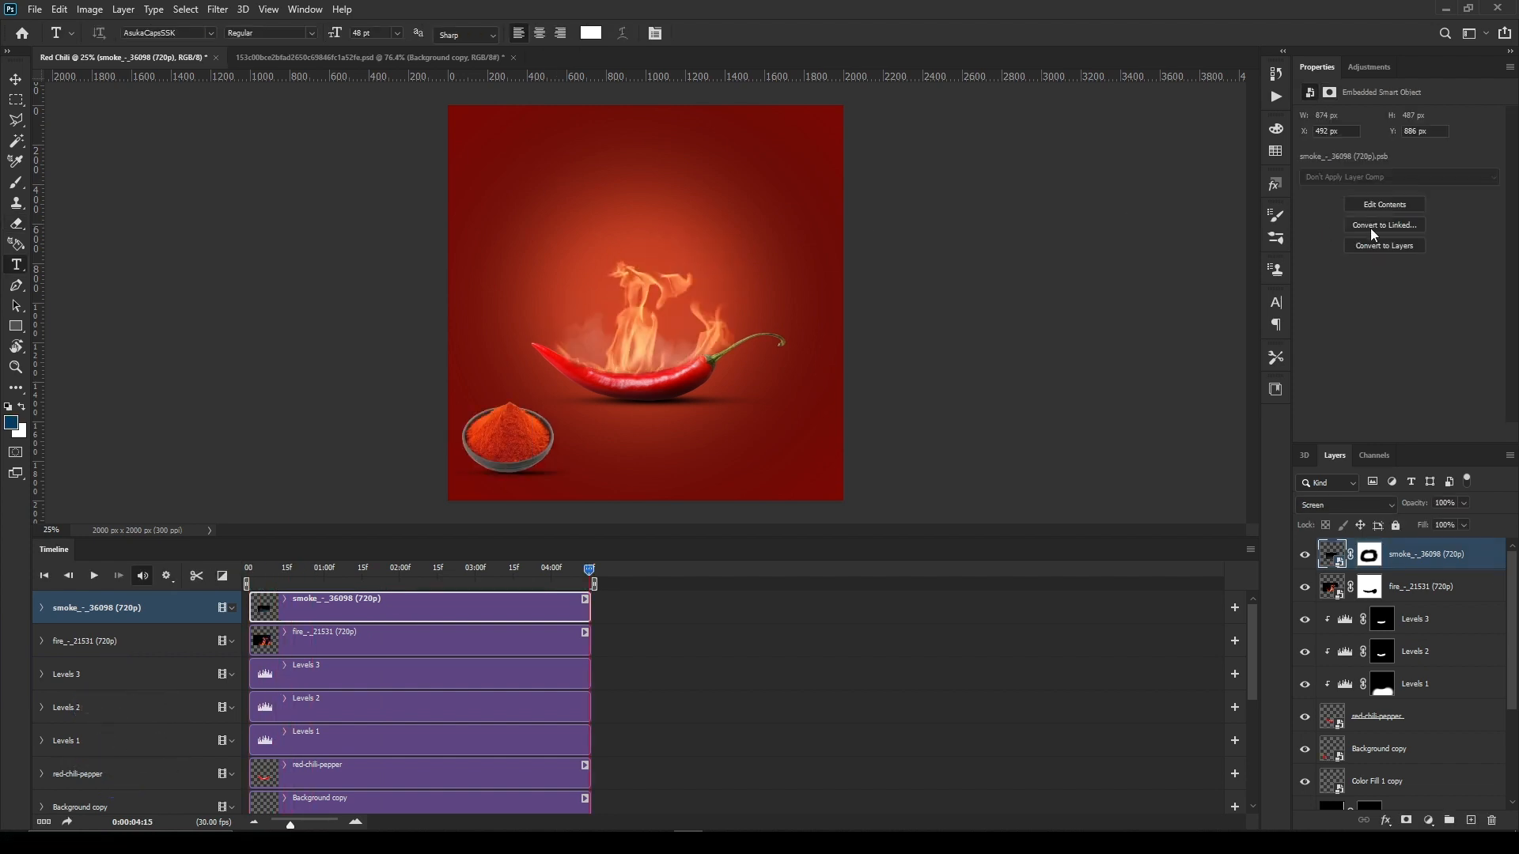
Add the text RED CHILI near the upper edge of the canvas in 48 pt AsukaCapsSSK.
{"action": "left_click", "coordinate": [1274, 305]}
{"action": "left_click", "coordinate": [1274, 304]}
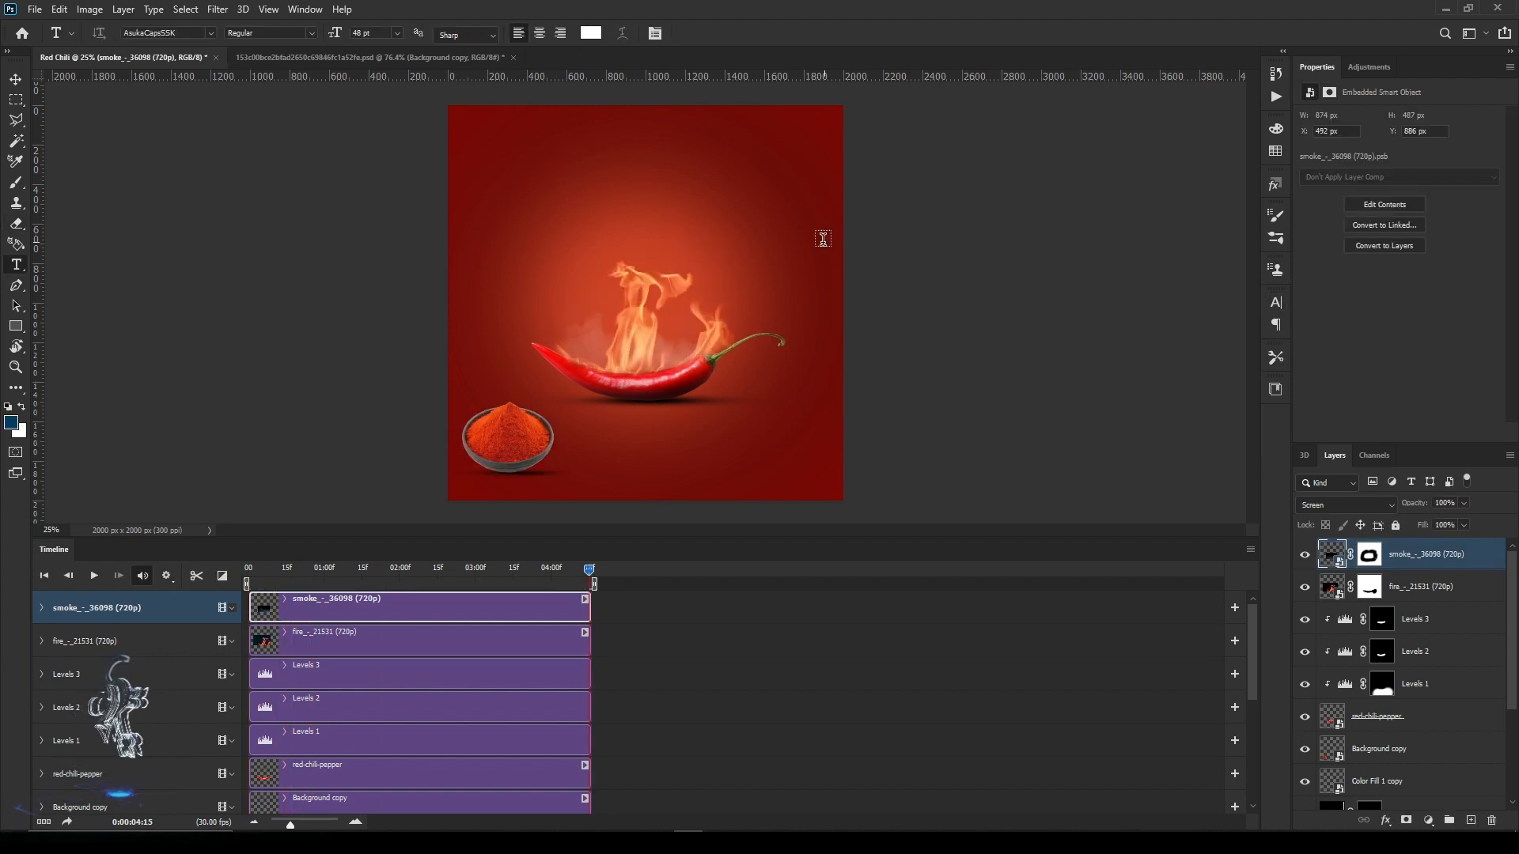
{"action": "left_click", "coordinate": [601, 164]}
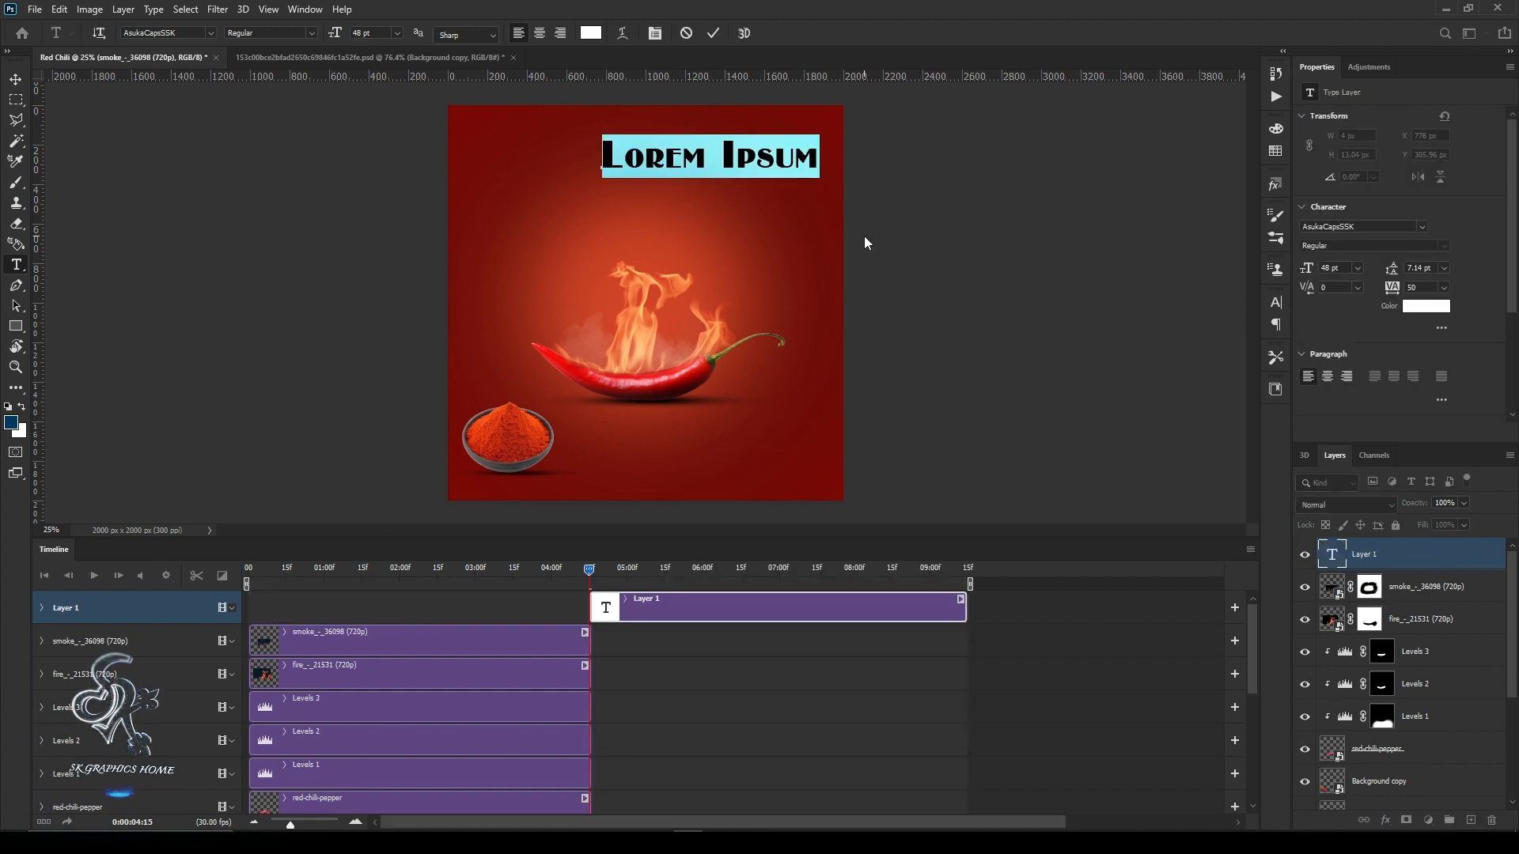
{"action": "type", "text": "RED"}
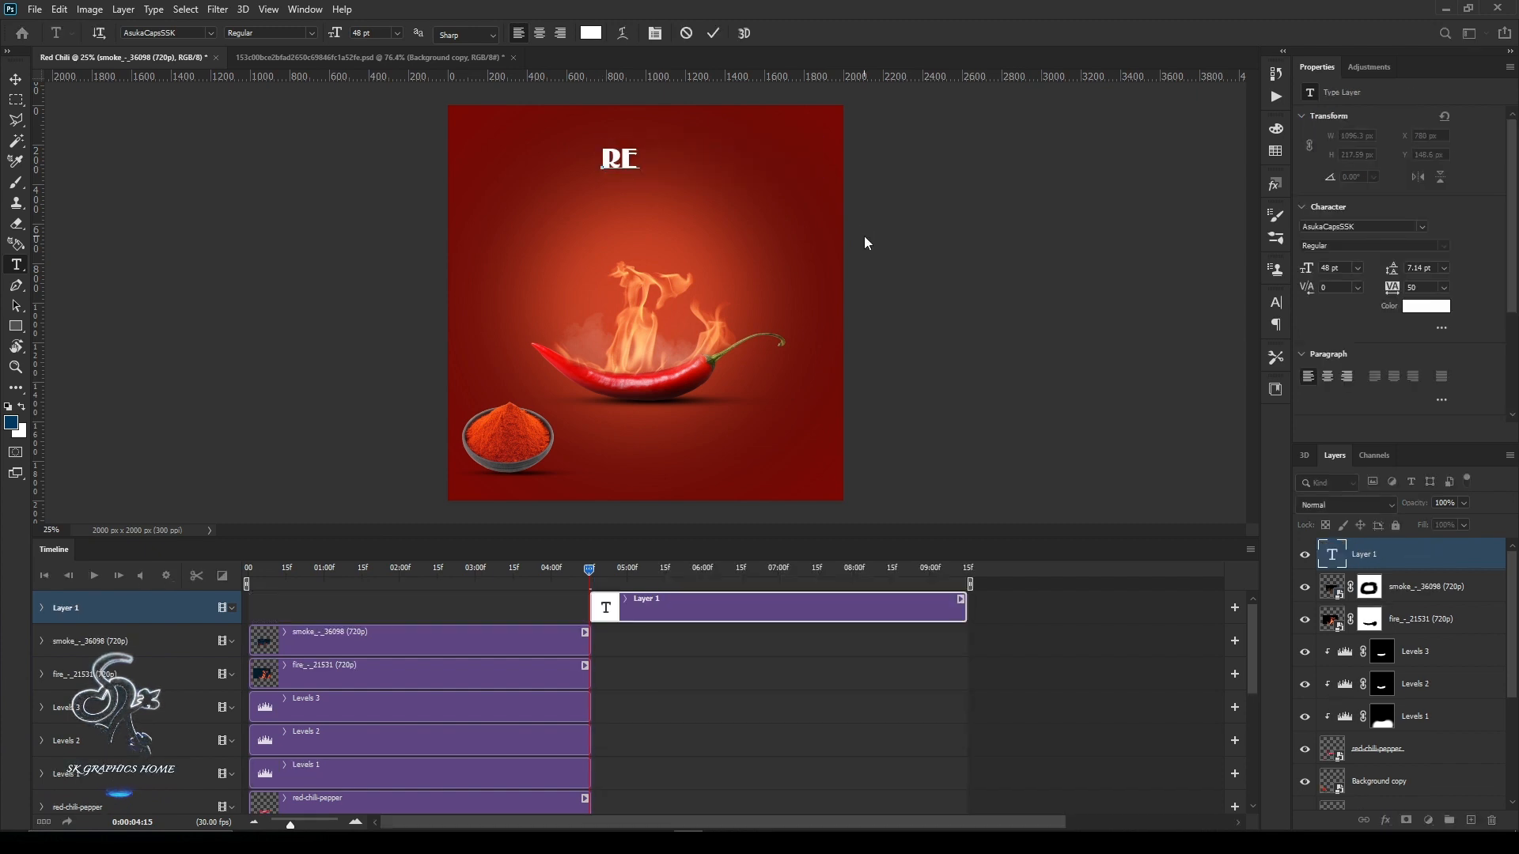
{"action": "type", "text": " CHILI"}
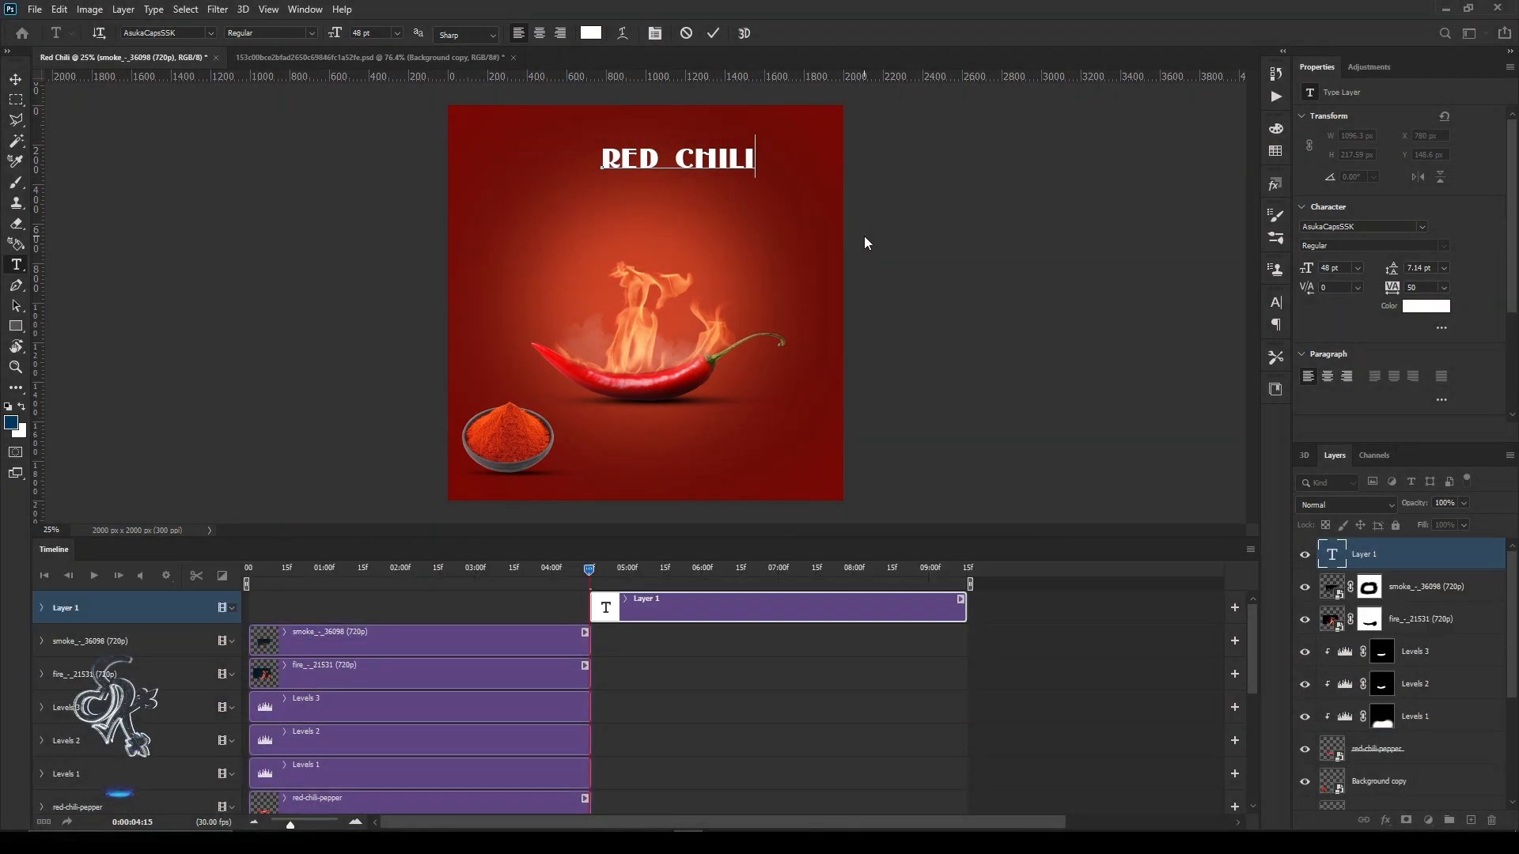
{"action": "key", "text": "ctrl+Return"}
Set the RED CHILI text color to yellow #f7c30f.
{"action": "left_click", "coordinate": [591, 33]}
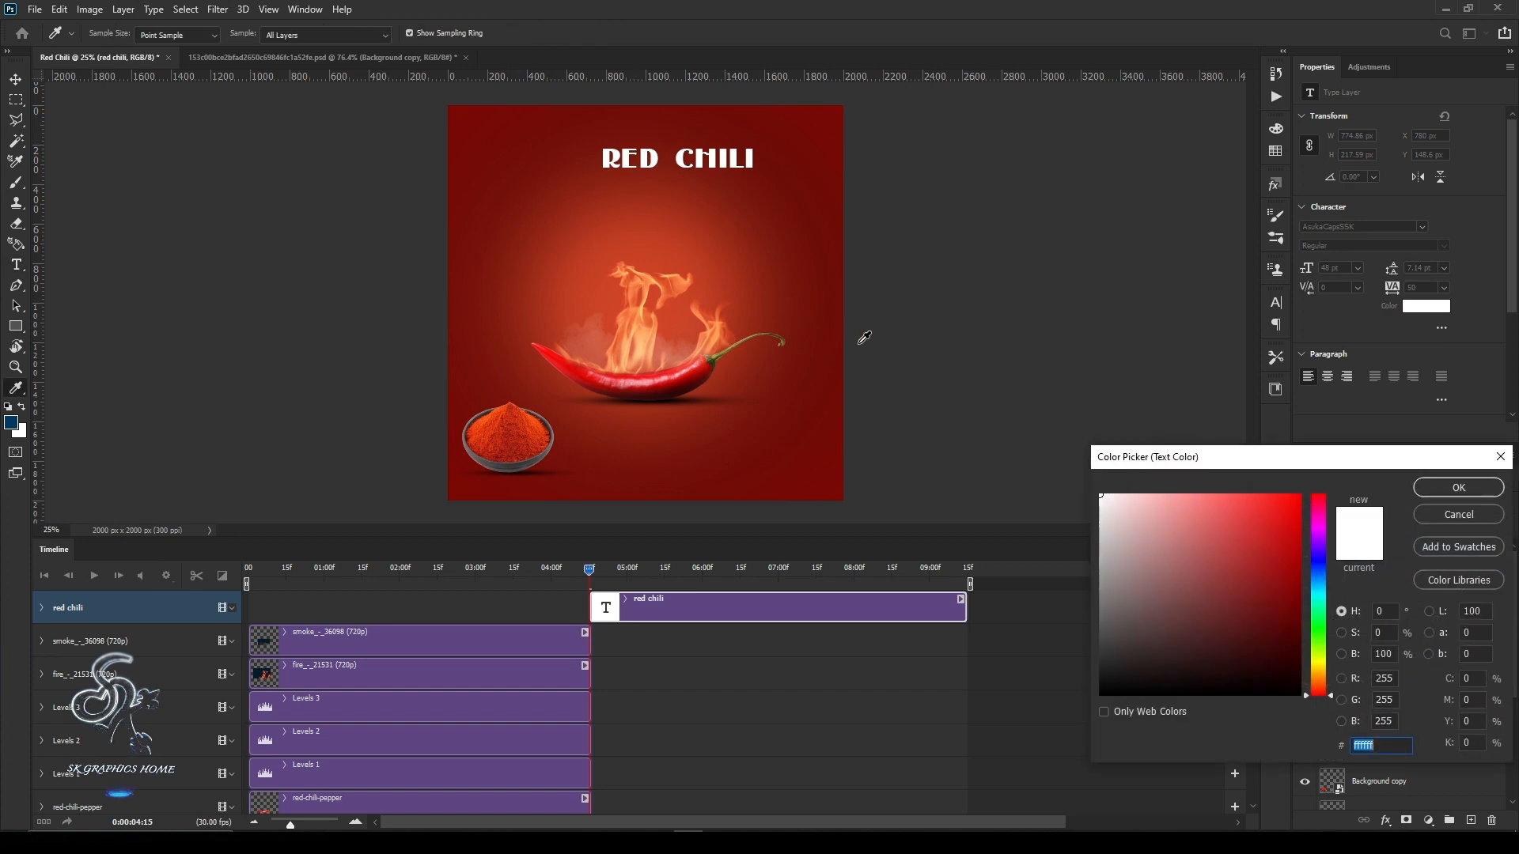
{"action": "left_click", "coordinate": [1319, 670]}
{"action": "left_click", "coordinate": [1281, 527]}
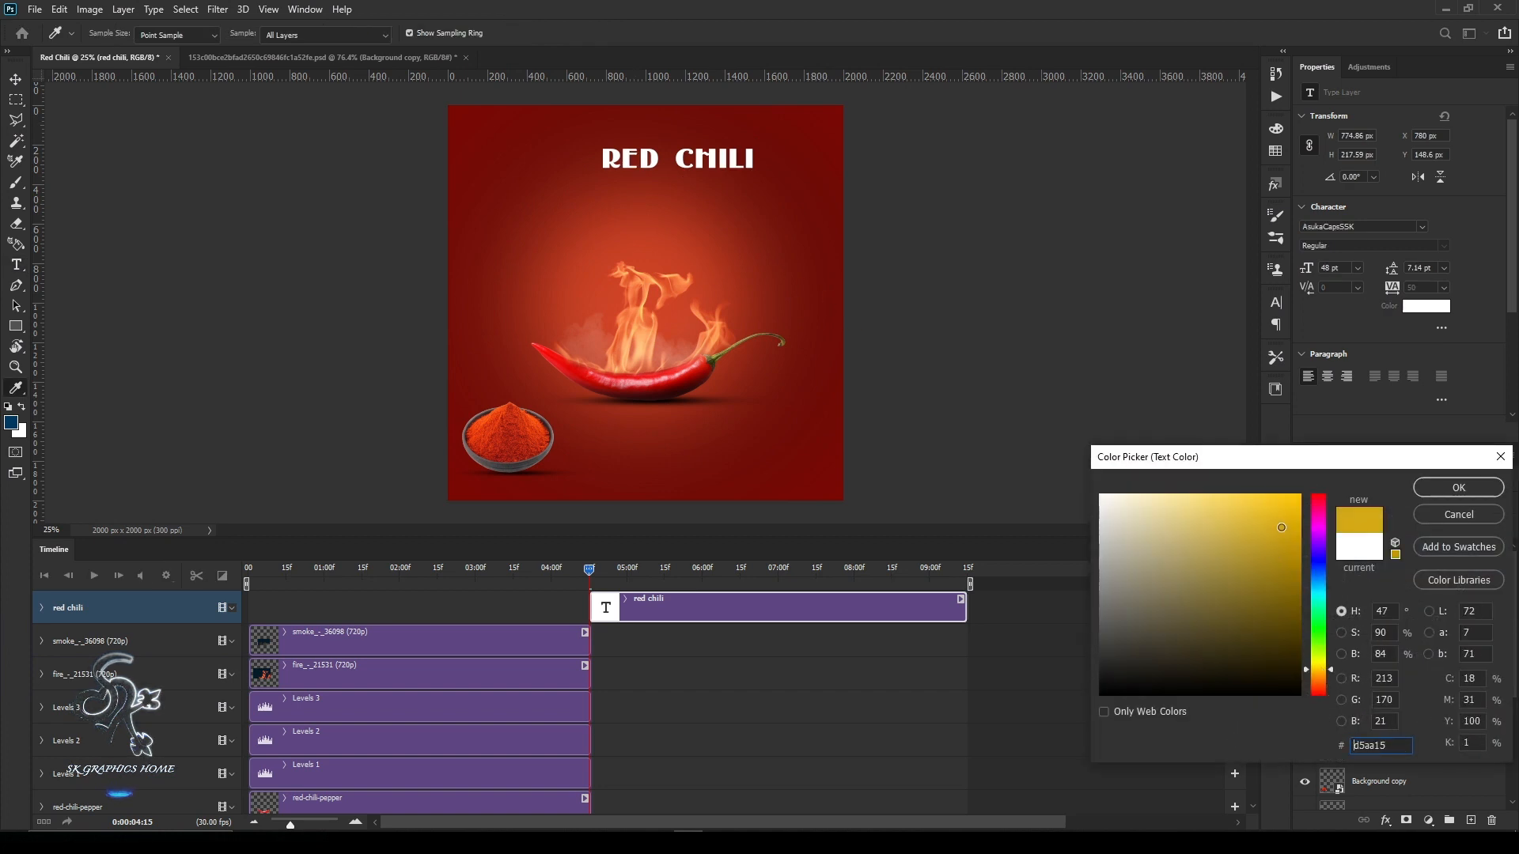
{"action": "left_click", "coordinate": [1284, 513]}
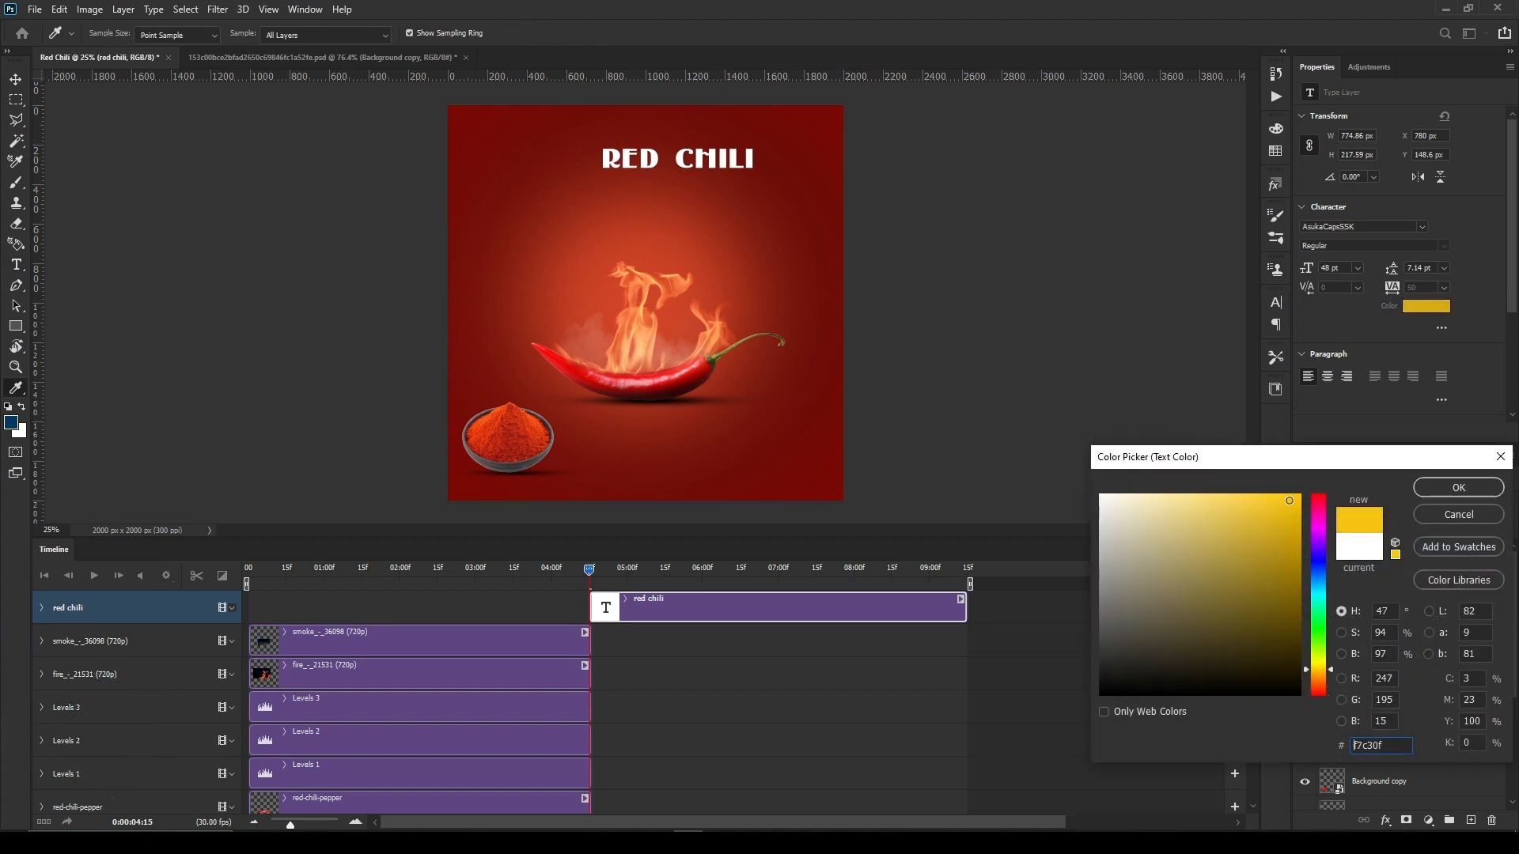
{"action": "left_click", "coordinate": [1459, 488]}
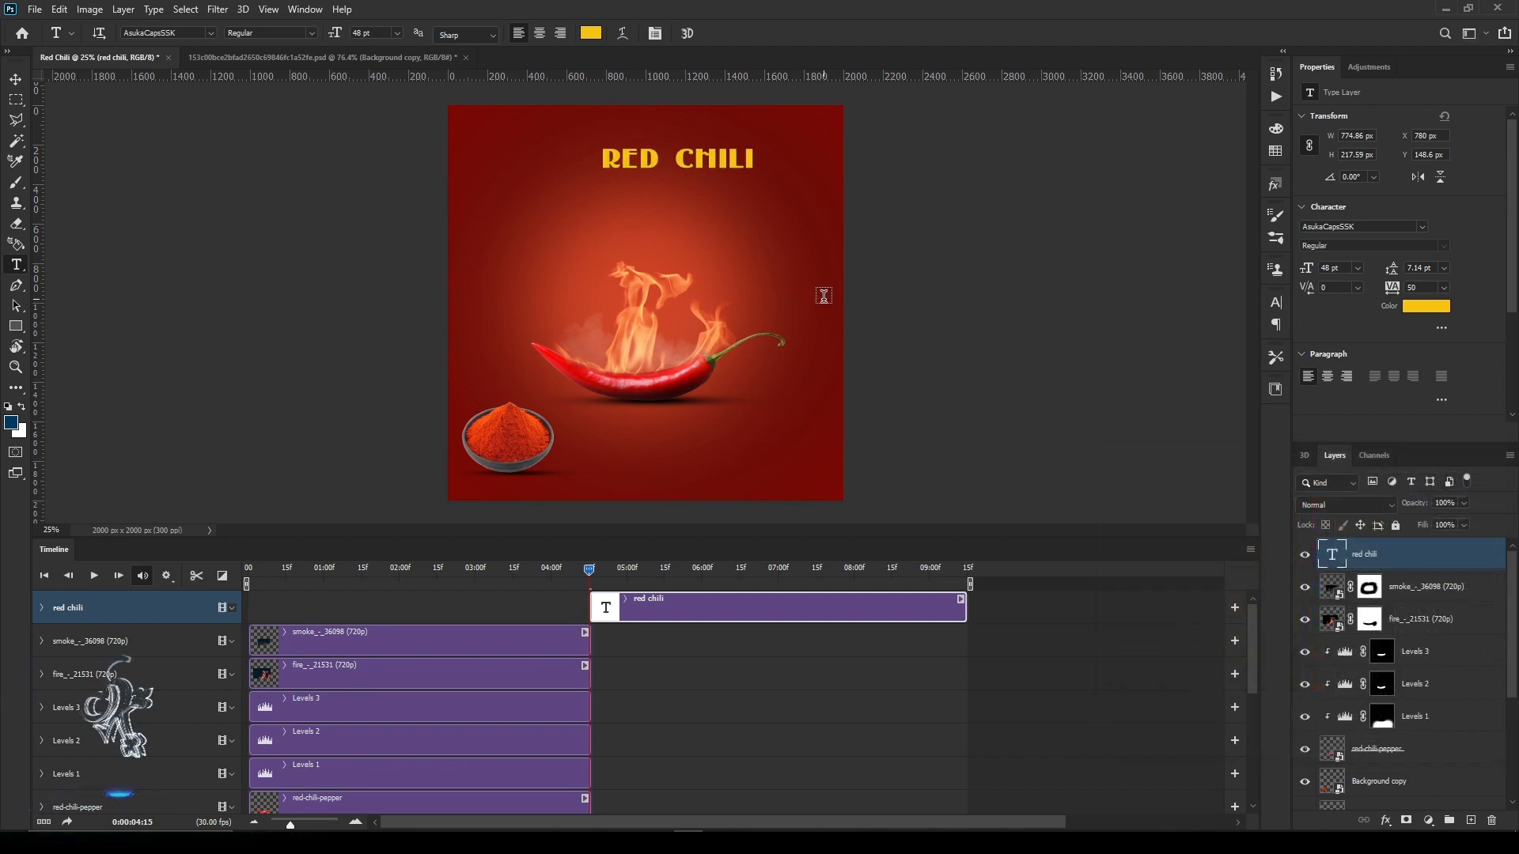
Center the RED CHILI text horizontally and fit its clip between the timeline start and 0:00:04:15.
{"action": "key", "text": "v"}
{"action": "left_click_drag", "start_coordinate": [729, 187], "coordinate": [696, 188]}
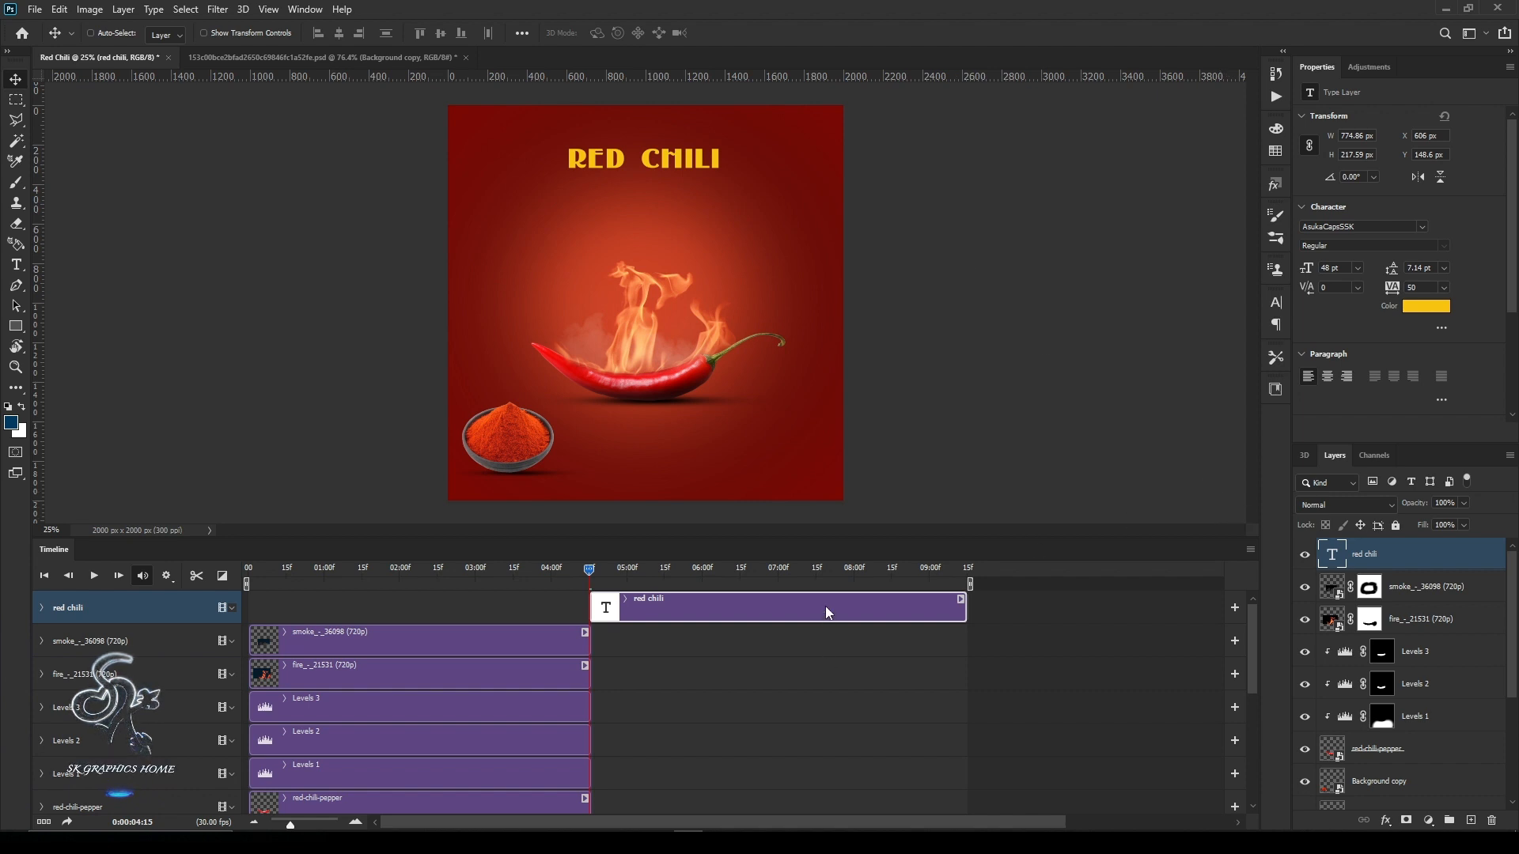
{"action": "left_click_drag", "start_coordinate": [828, 612], "coordinate": [479, 591]}
{"action": "left_click_drag", "start_coordinate": [625, 609], "coordinate": [594, 614]}
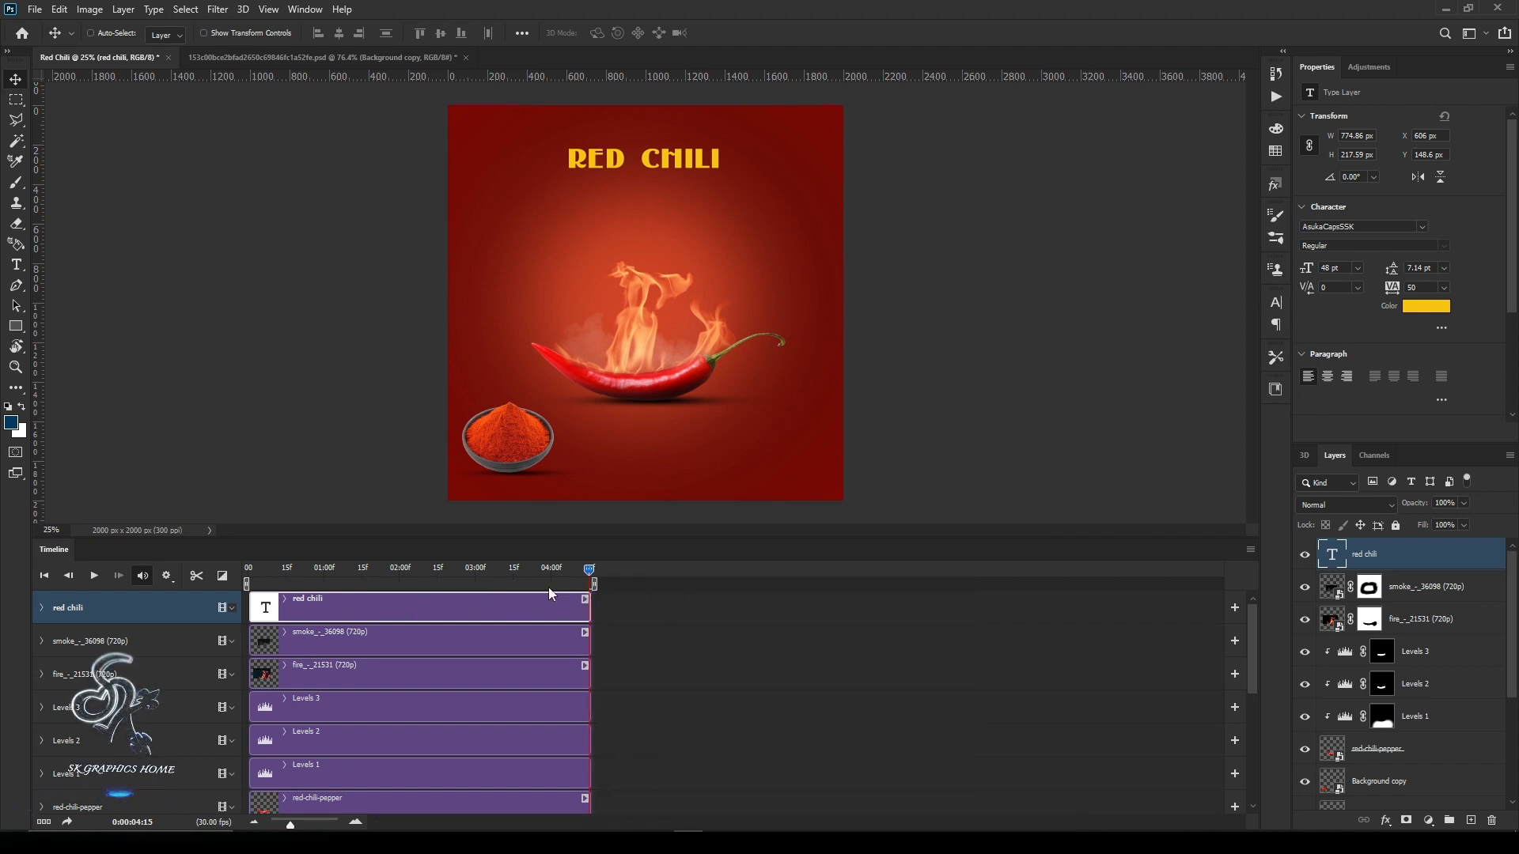
Apply a Pan motion to the red chili clip and play the animation from the start.
{"action": "left_click_drag", "start_coordinate": [438, 570], "coordinate": [236, 571]}
{"action": "right_click", "coordinate": [321, 609]}
{"action": "left_click", "coordinate": [395, 545]}
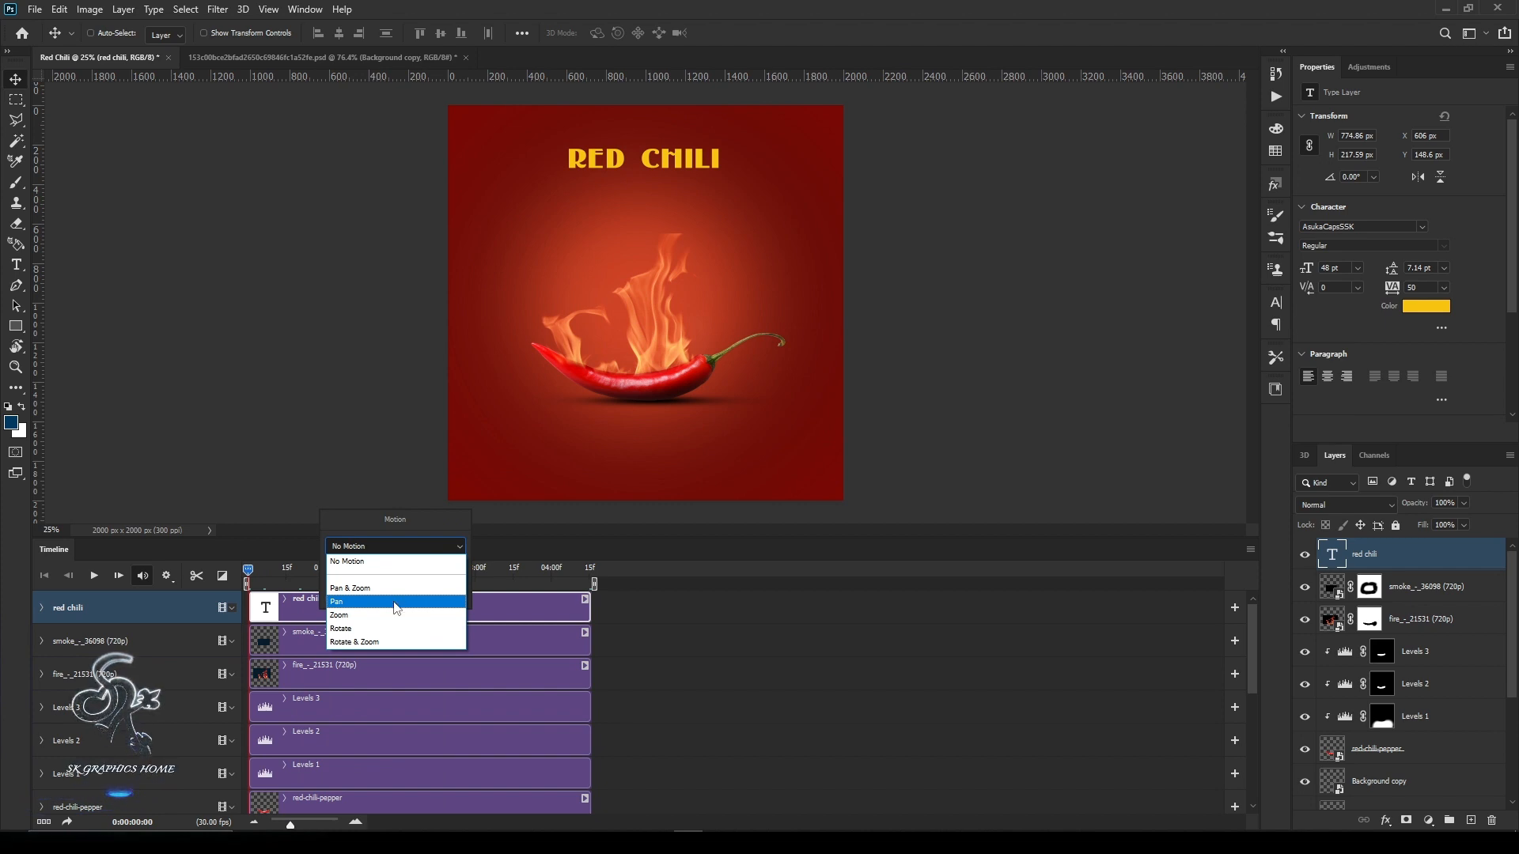
{"action": "left_click", "coordinate": [395, 603]}
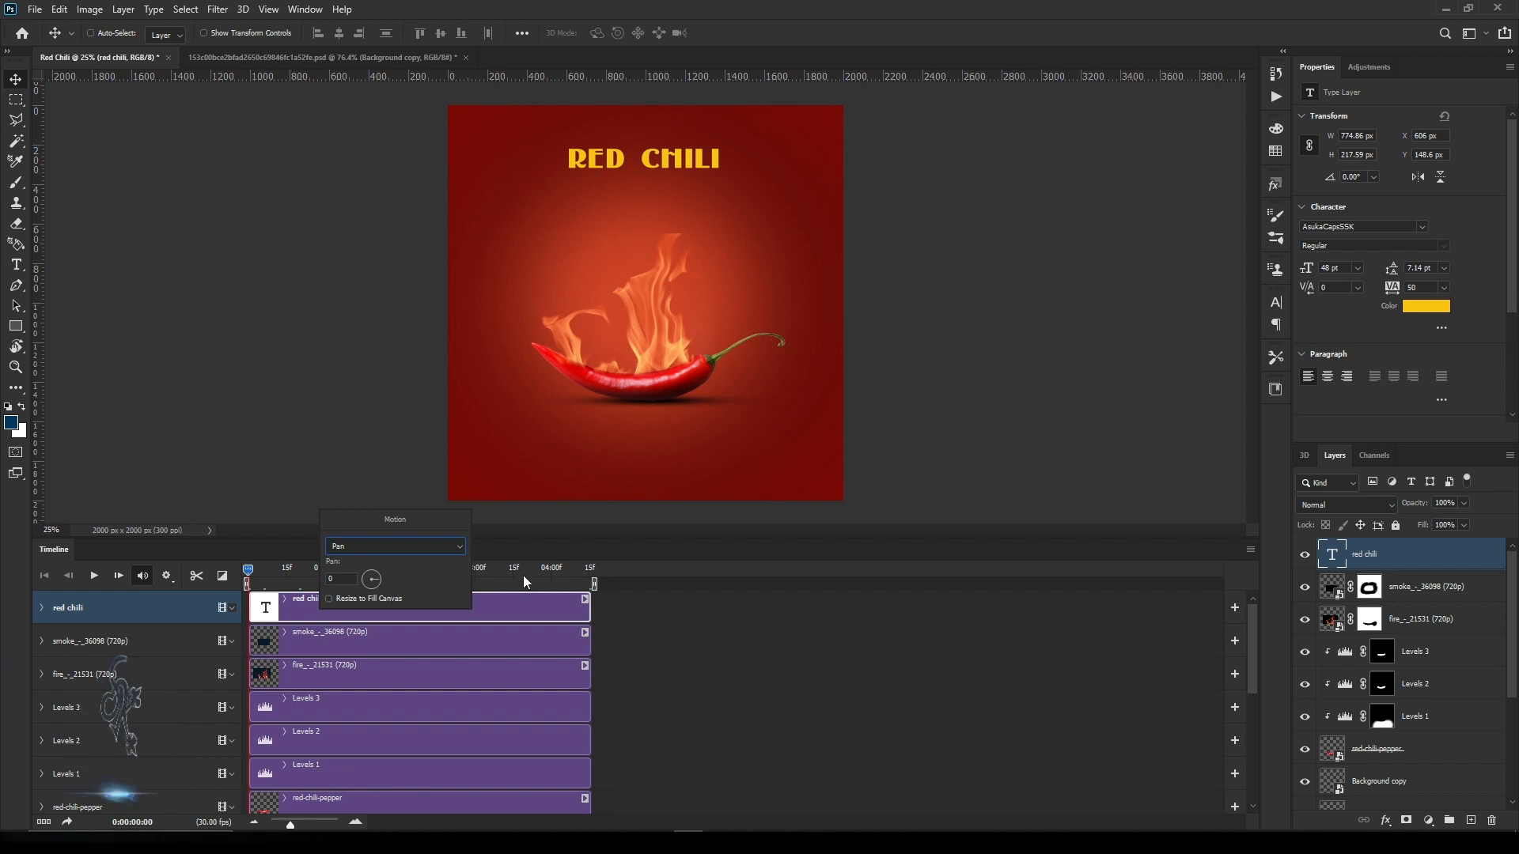
{"action": "key", "text": "space"}
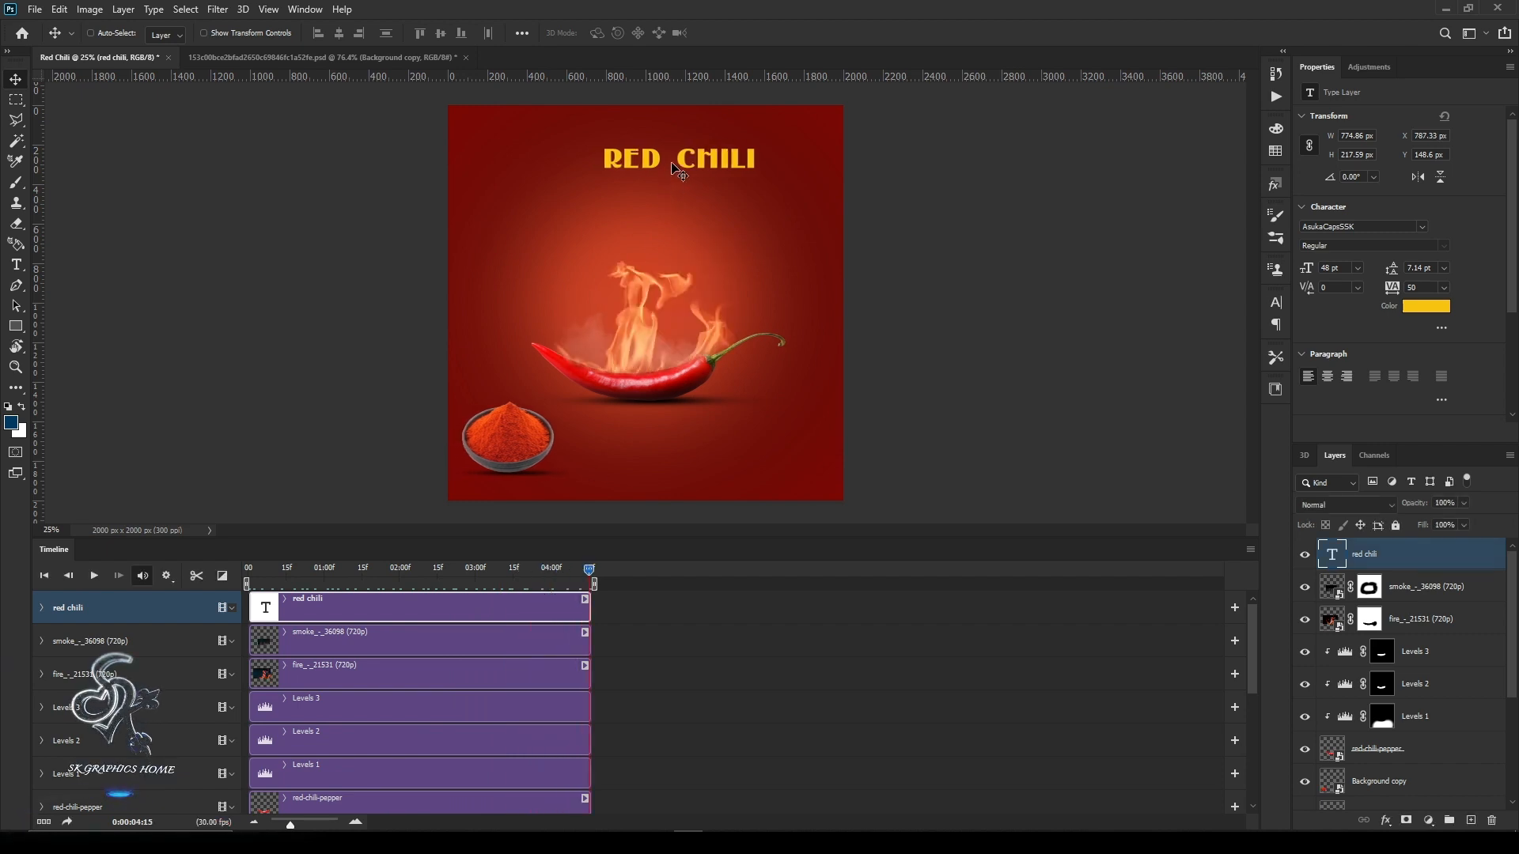
Try moving the RED CHILI text left to about X 225 px at the last frame and preview the pan.
{"action": "left_click_drag", "start_coordinate": [678, 168], "coordinate": [567, 161]}
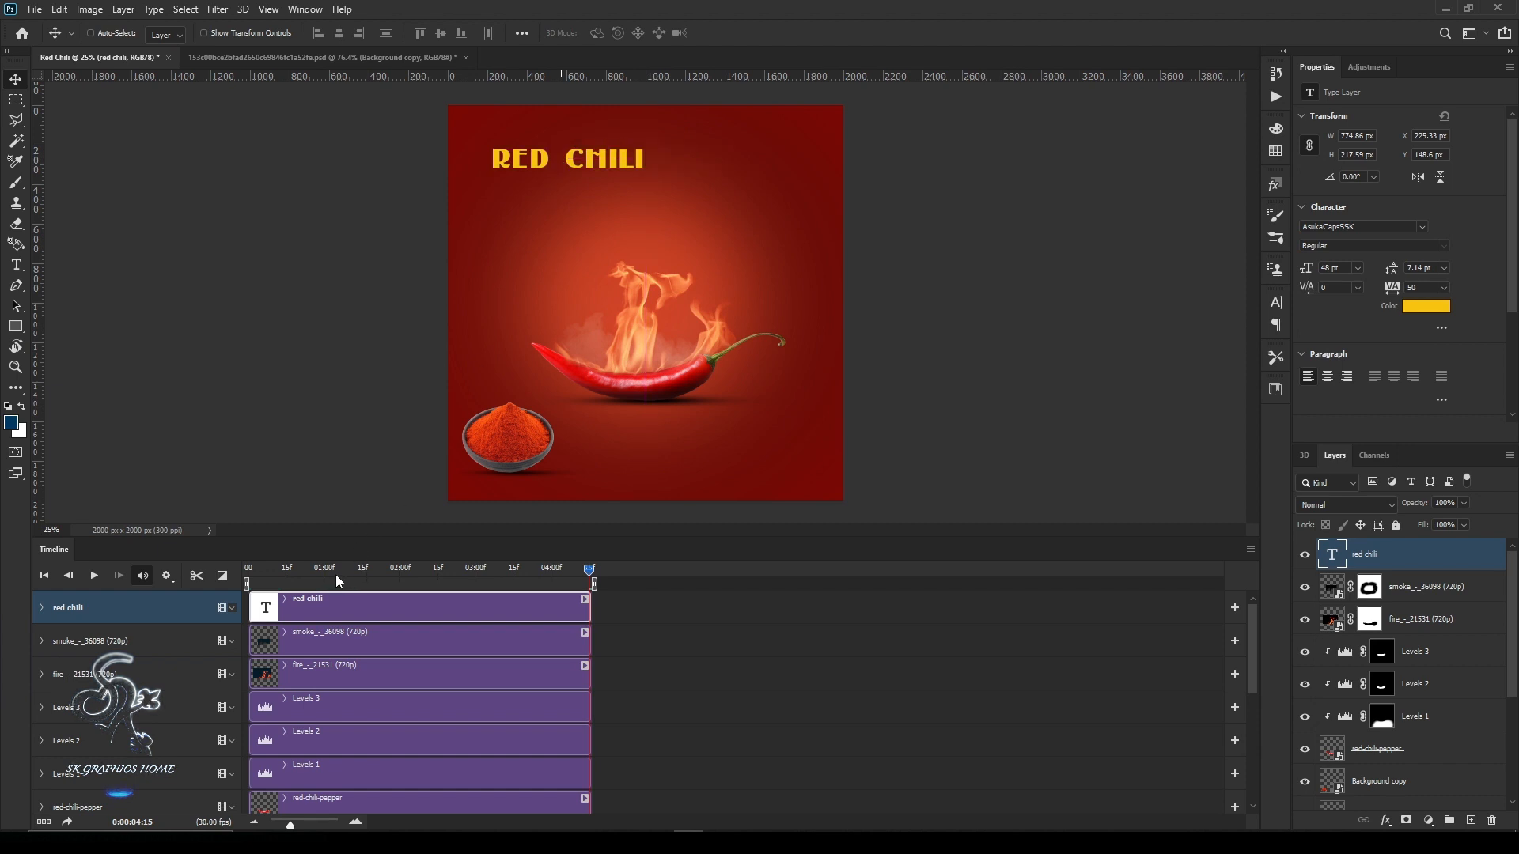
{"action": "left_click", "coordinate": [273, 567]}
{"action": "key", "text": "space"}
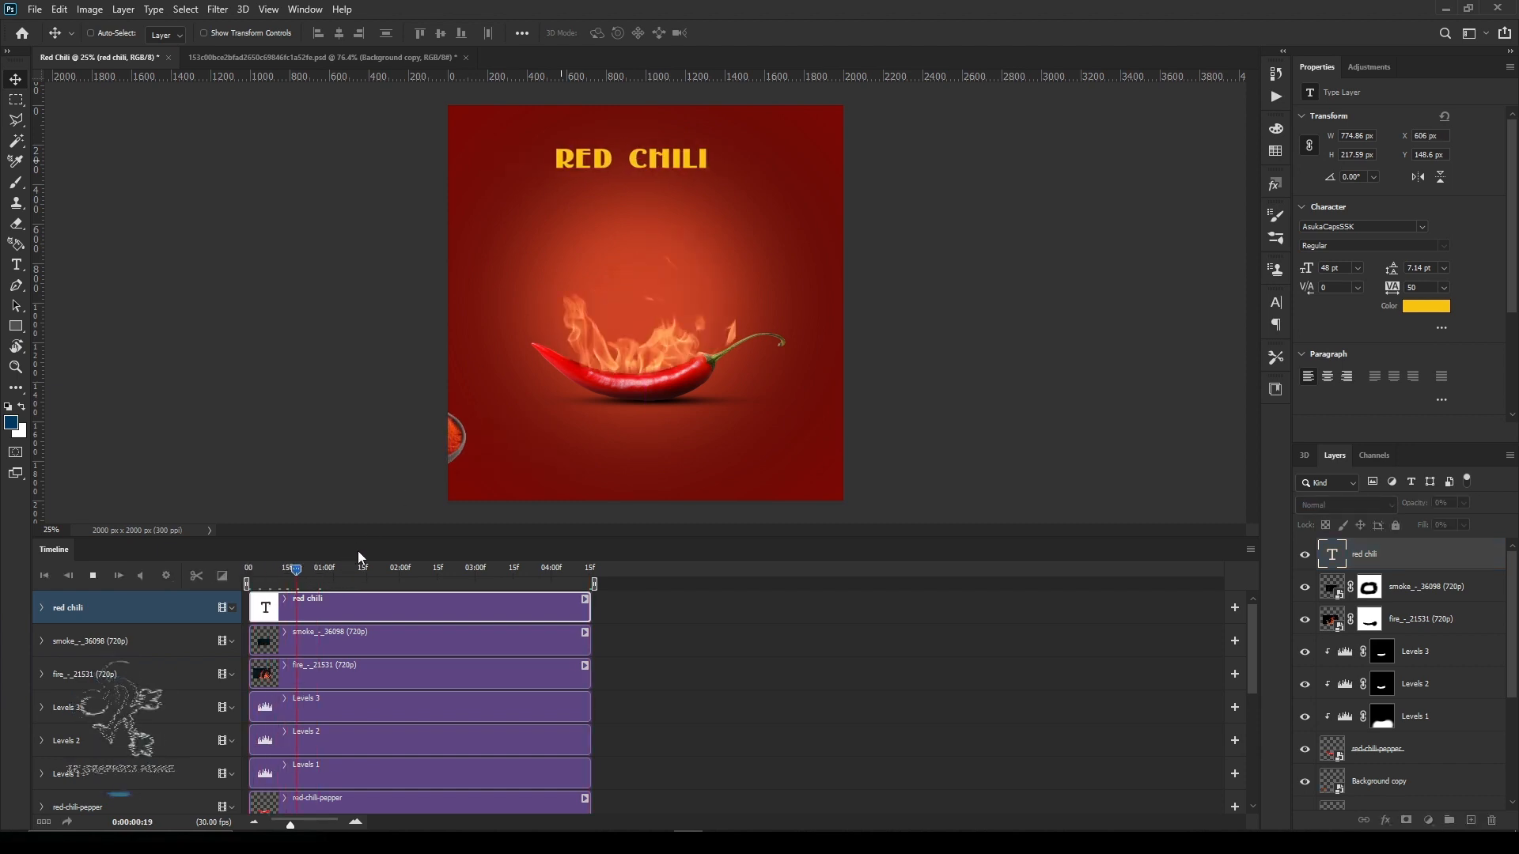
{"action": "key", "text": "space"}
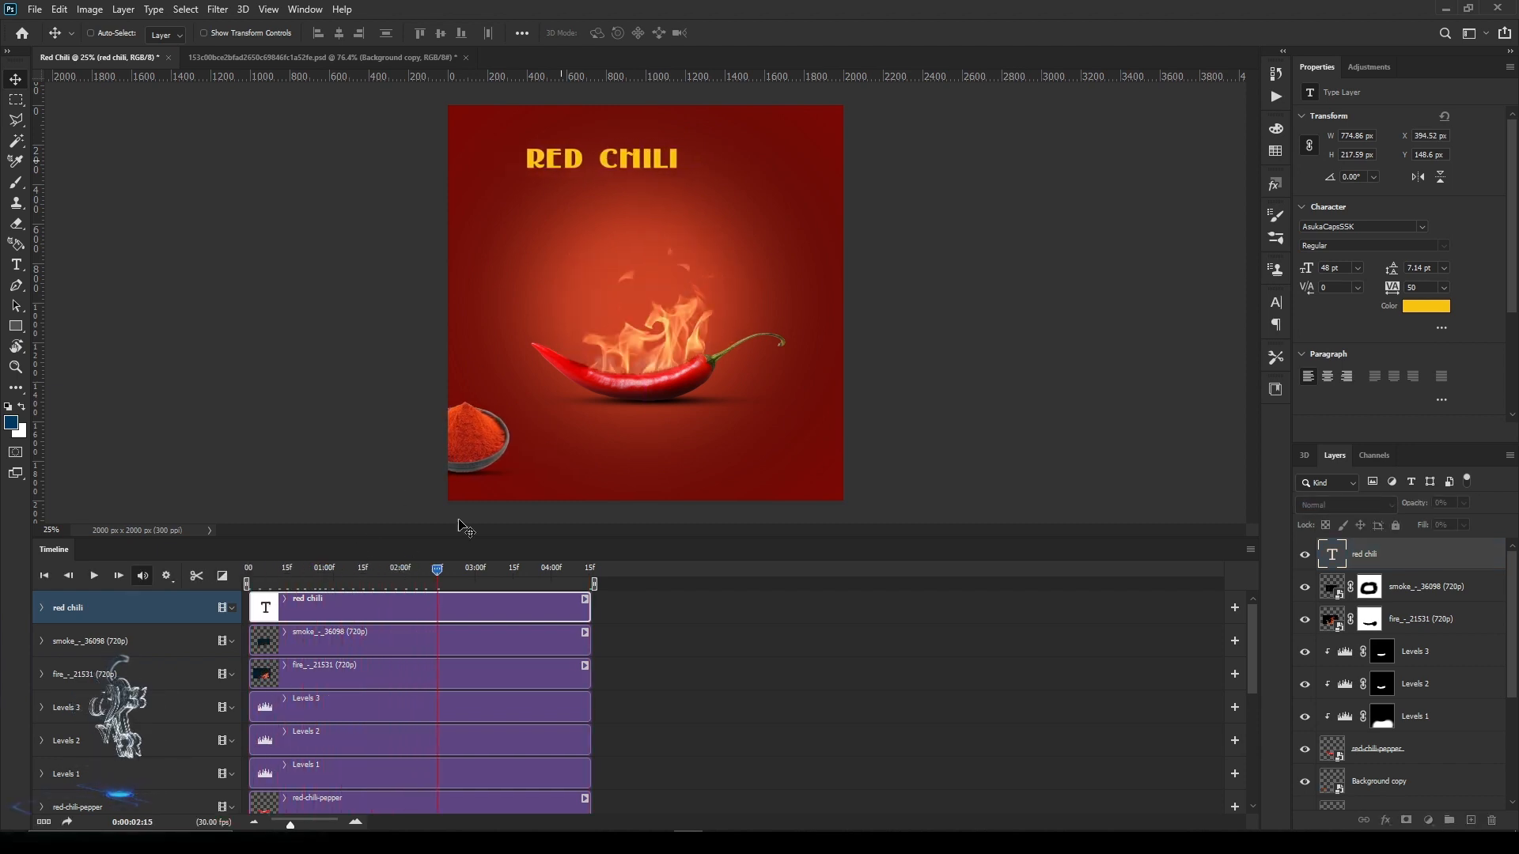
Try placing the RED CHILI text partly beyond the canvas's left edge at 0:00:02:15 and preview from the start.
{"action": "left_click_drag", "start_coordinate": [638, 188], "coordinate": [443, 202]}
{"action": "left_click_drag", "start_coordinate": [326, 570], "coordinate": [224, 574]}
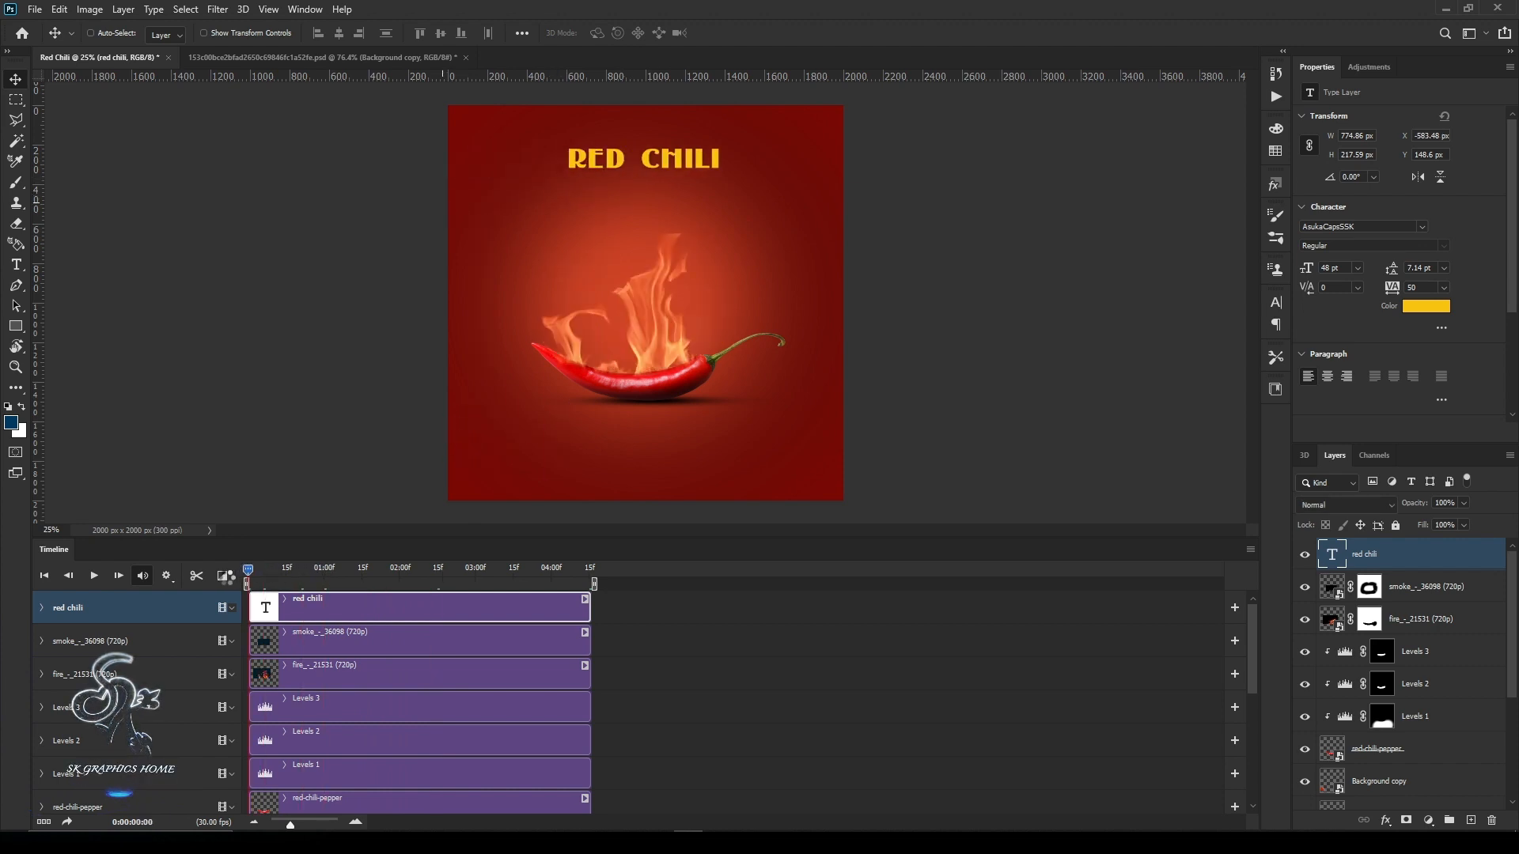
{"action": "key", "text": "space"}
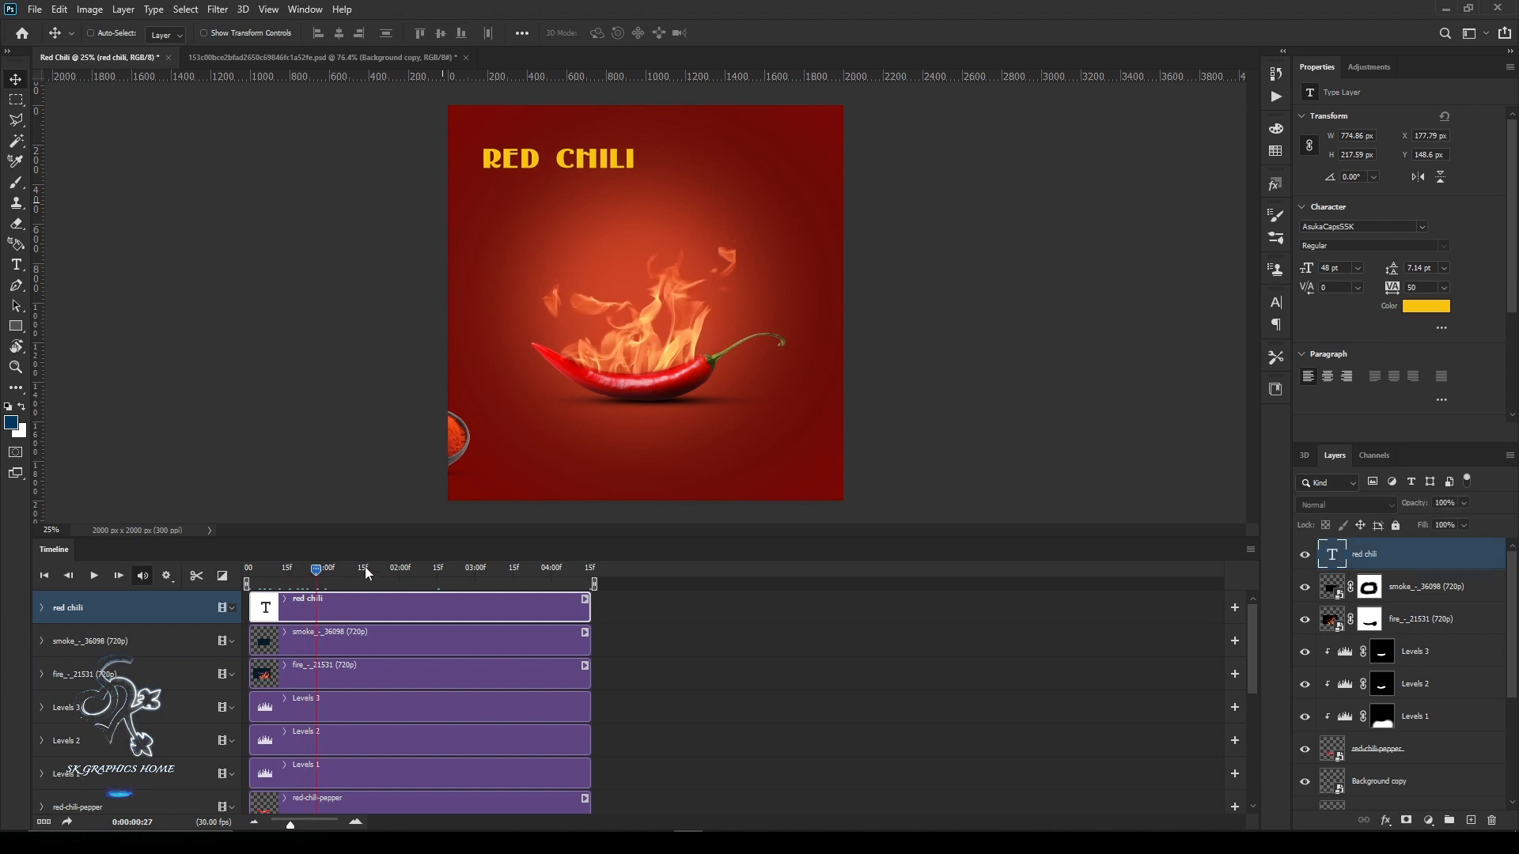
Try shifting the RED CHILI text far right at 0:00:00:27, preview it, and nudge it to about X 570 px at 0:00:01:23.
{"action": "left_click_drag", "start_coordinate": [545, 211], "coordinate": [865, 234]}
{"action": "left_click", "coordinate": [45, 576]}
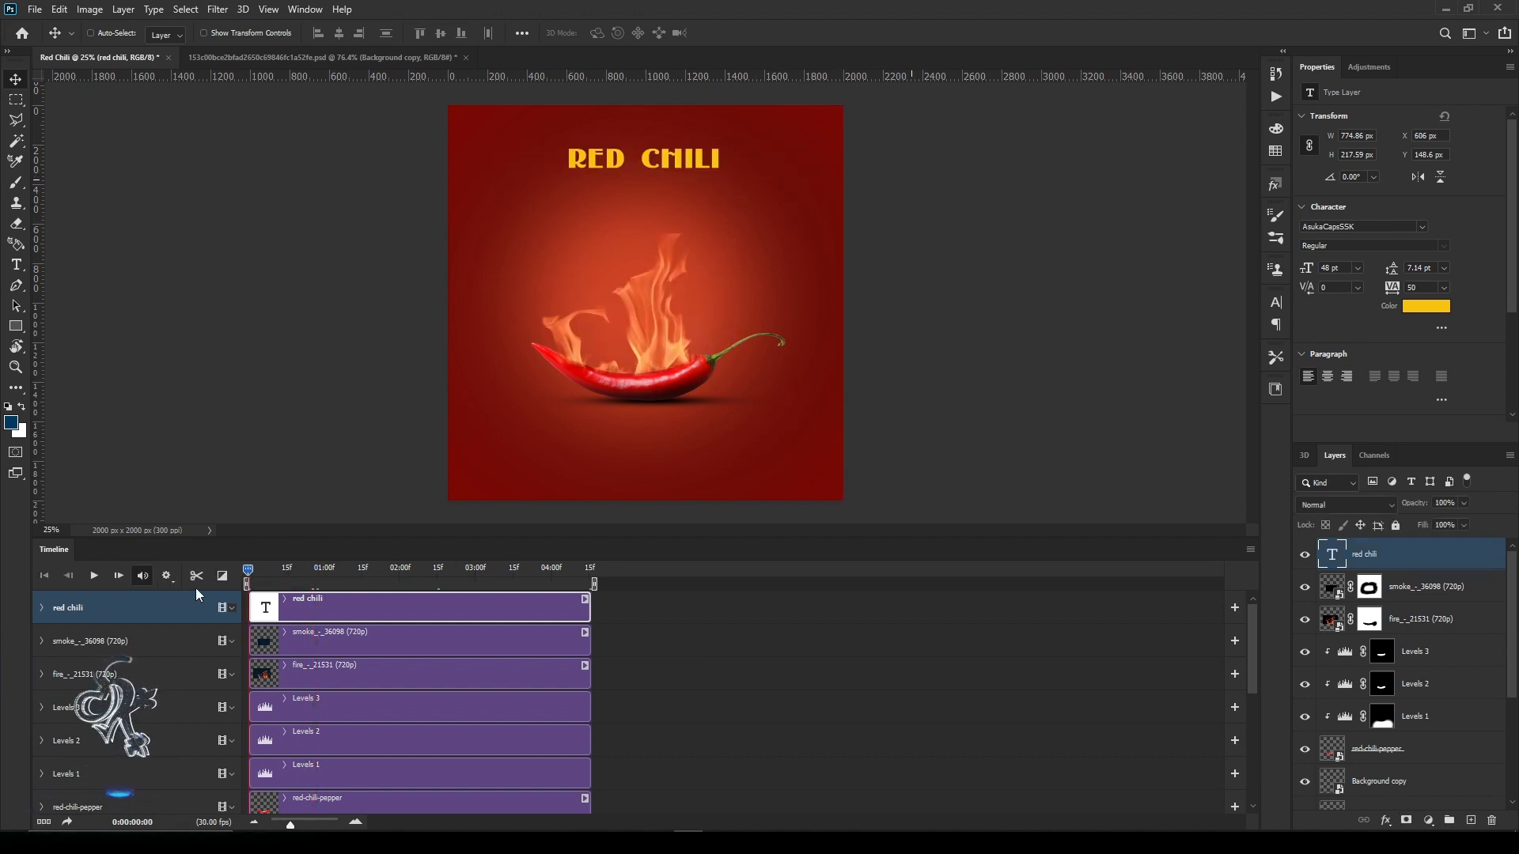
{"action": "key", "text": "space"}
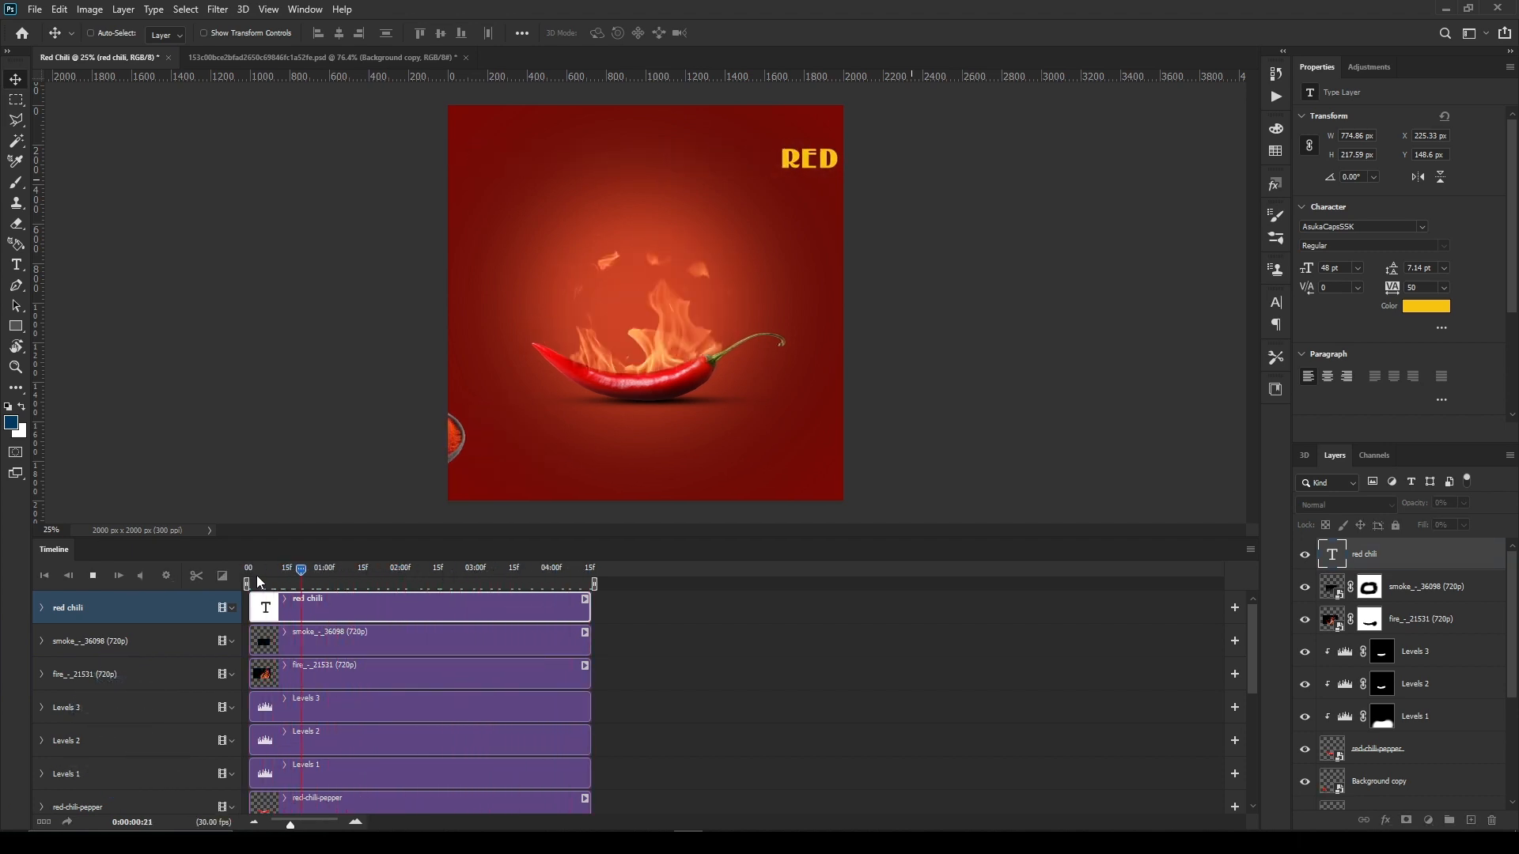
{"action": "key", "text": "space"}
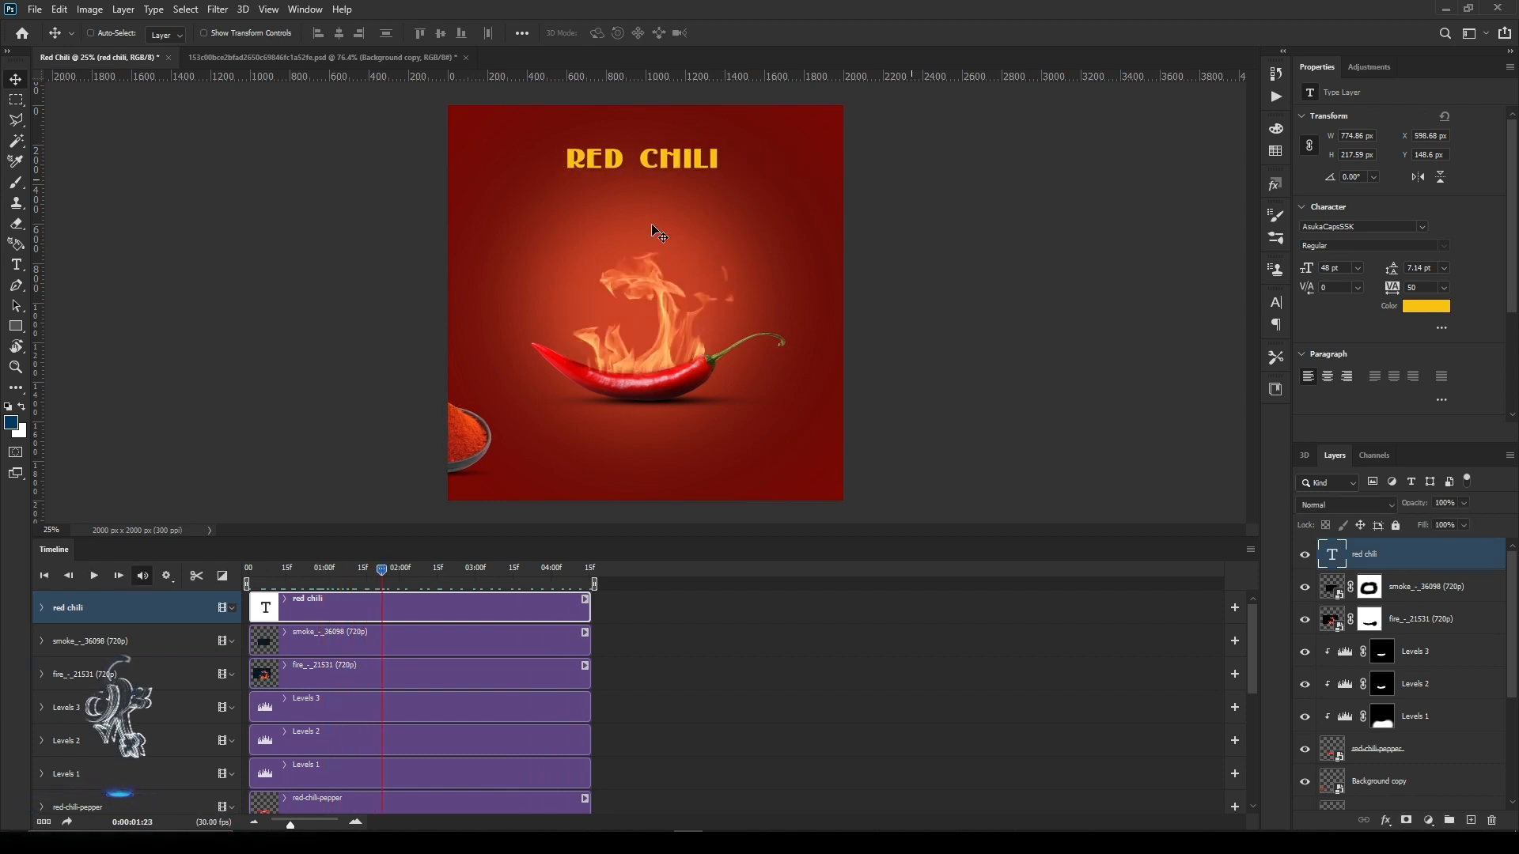
{"action": "left_click_drag", "start_coordinate": [666, 190], "coordinate": [660, 192]}
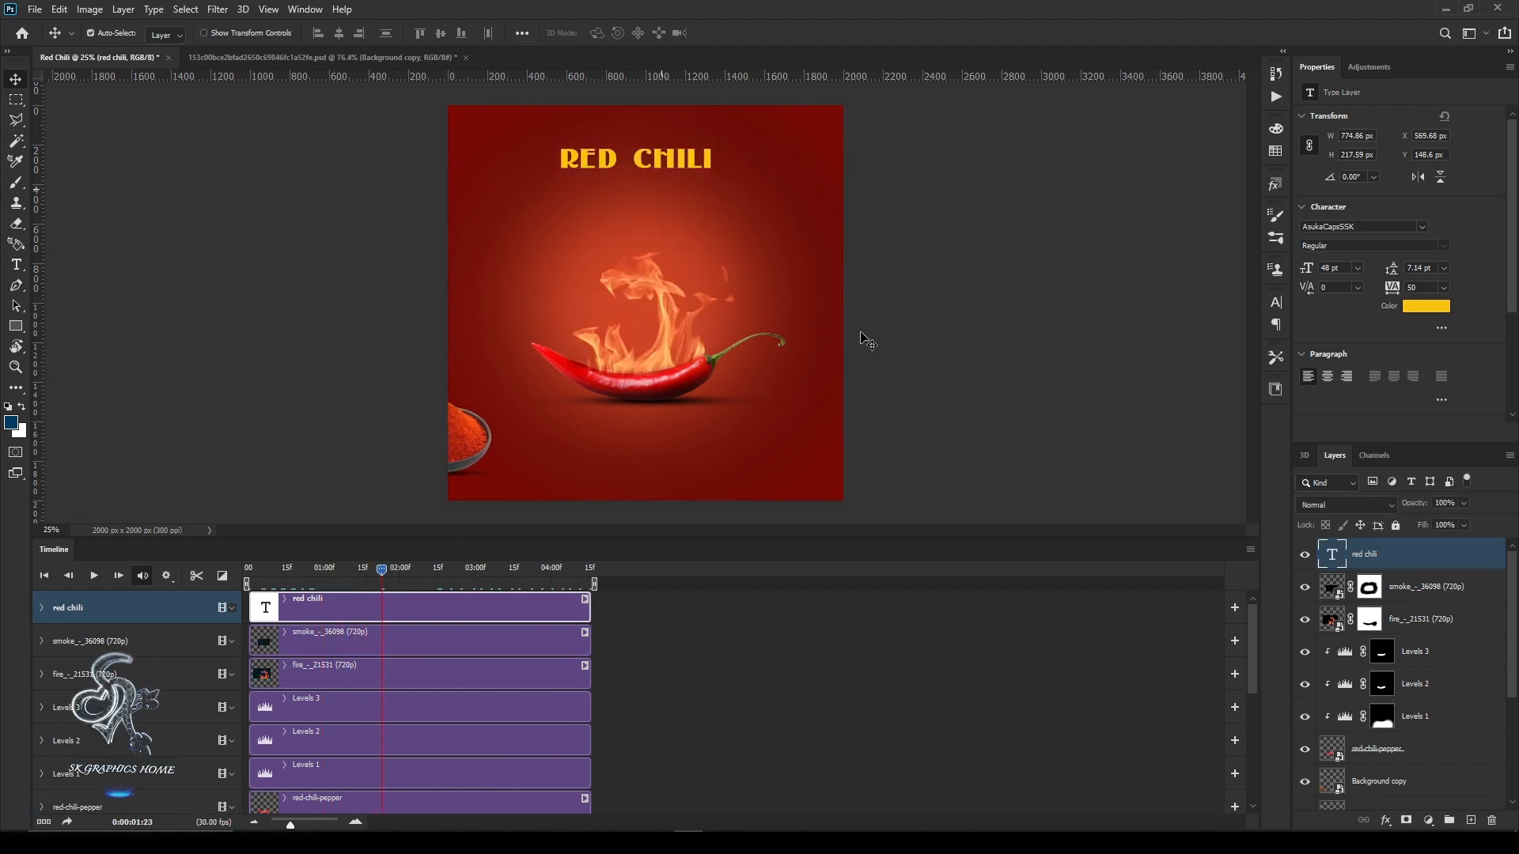
Undo all the test moves of the RED CHILI text, going back to the Modify Clip Motion state.
{"action": "key", "text": "ctrl+z"}
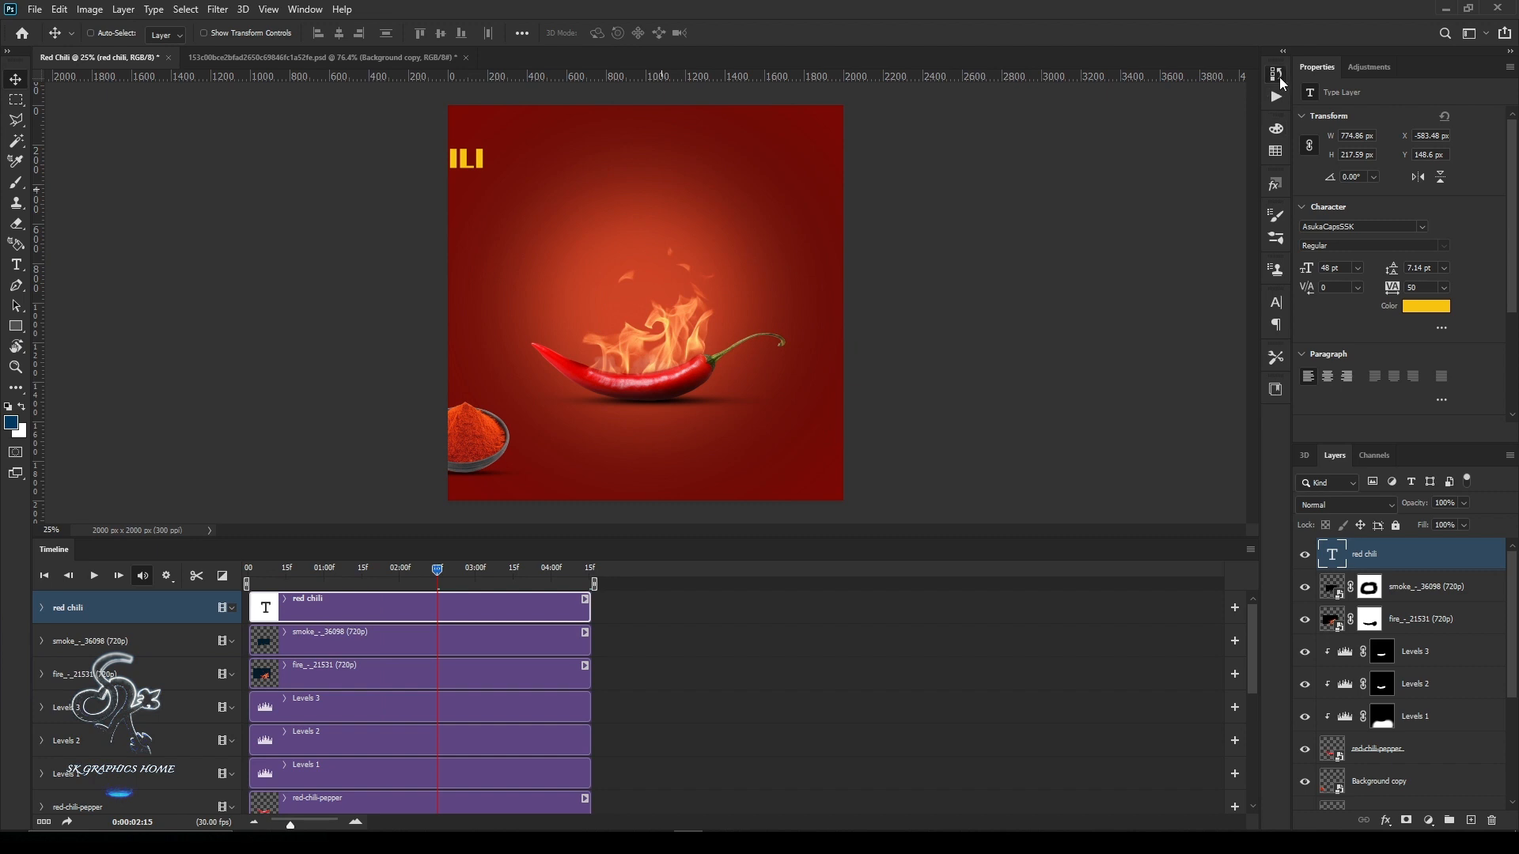
{"action": "left_click", "coordinate": [1278, 76]}
{"action": "left_click", "coordinate": [1199, 216]}
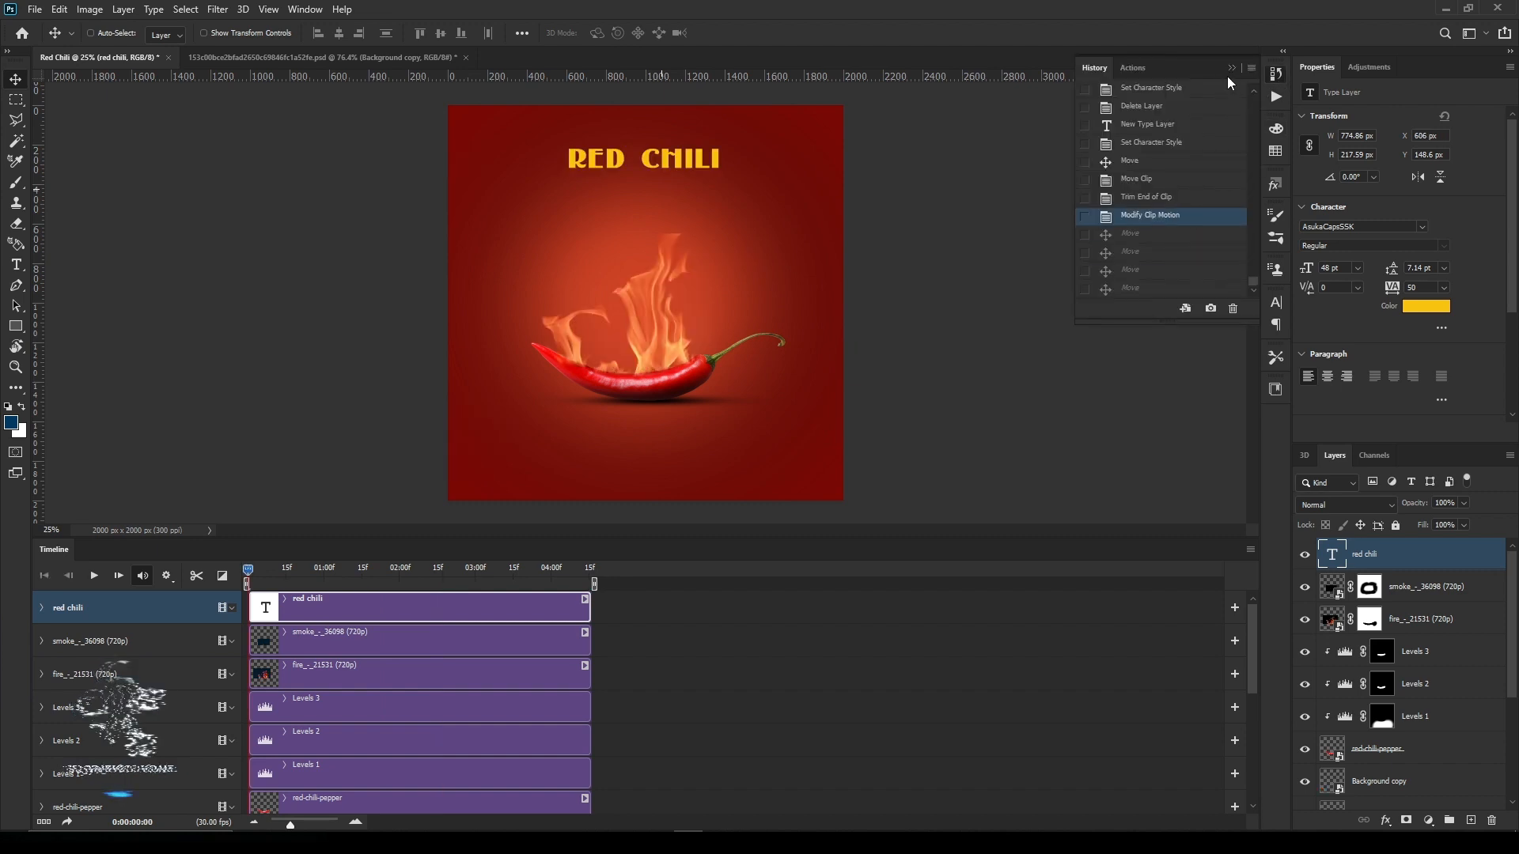
{"action": "left_click", "coordinate": [1231, 68]}
Preview the pan, move the RED CHILI text left to about X 439 px at the first frame and play again.
{"action": "key", "text": "space"}
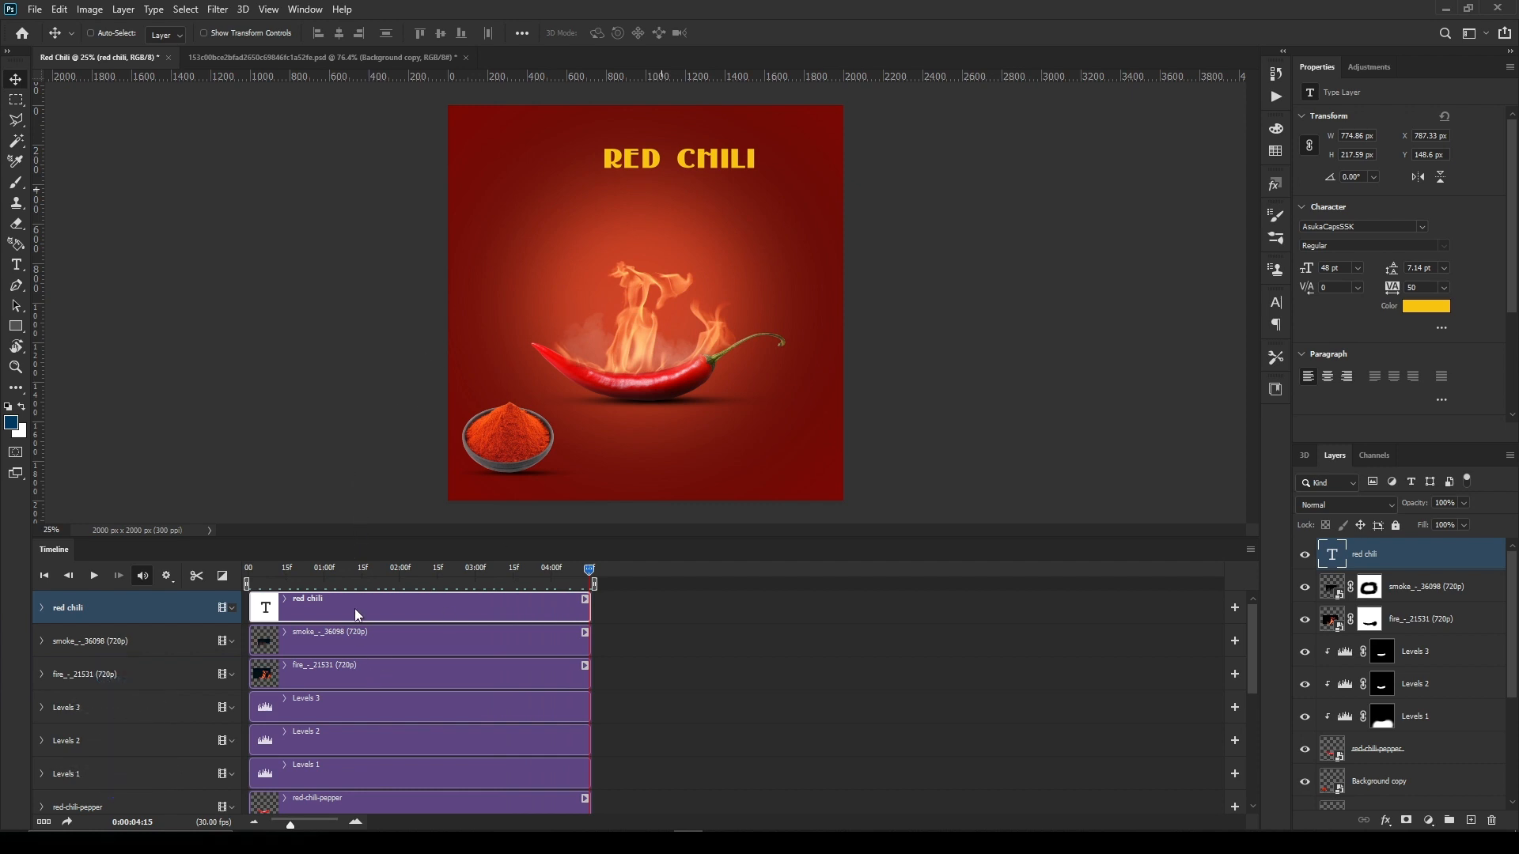
{"action": "left_click_drag", "start_coordinate": [355, 572], "coordinate": [228, 575]}
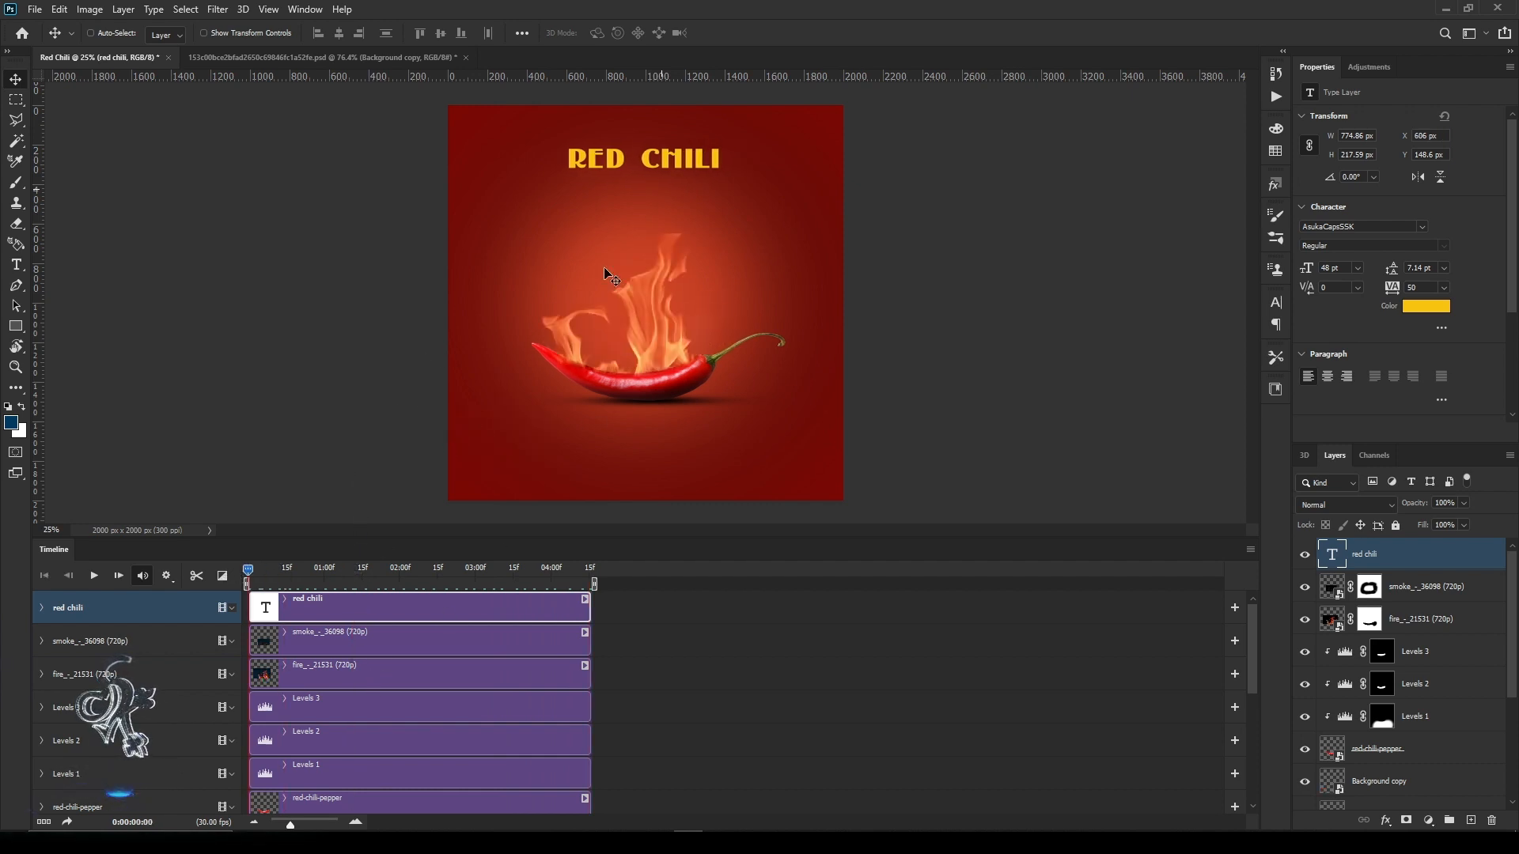
{"action": "left_click_drag", "start_coordinate": [633, 186], "coordinate": [604, 187]}
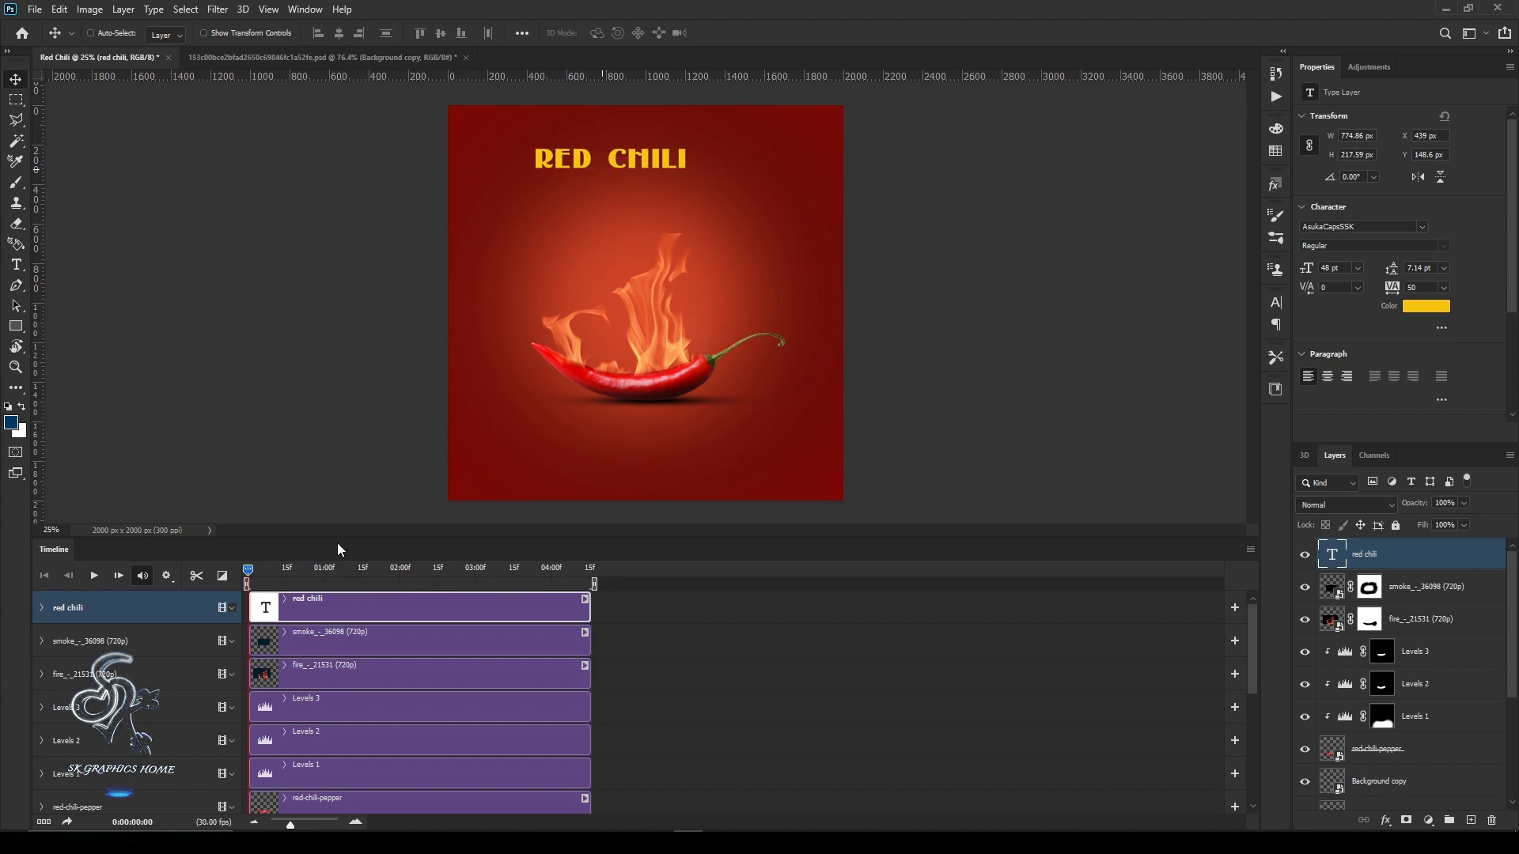
{"action": "key", "text": "space"}
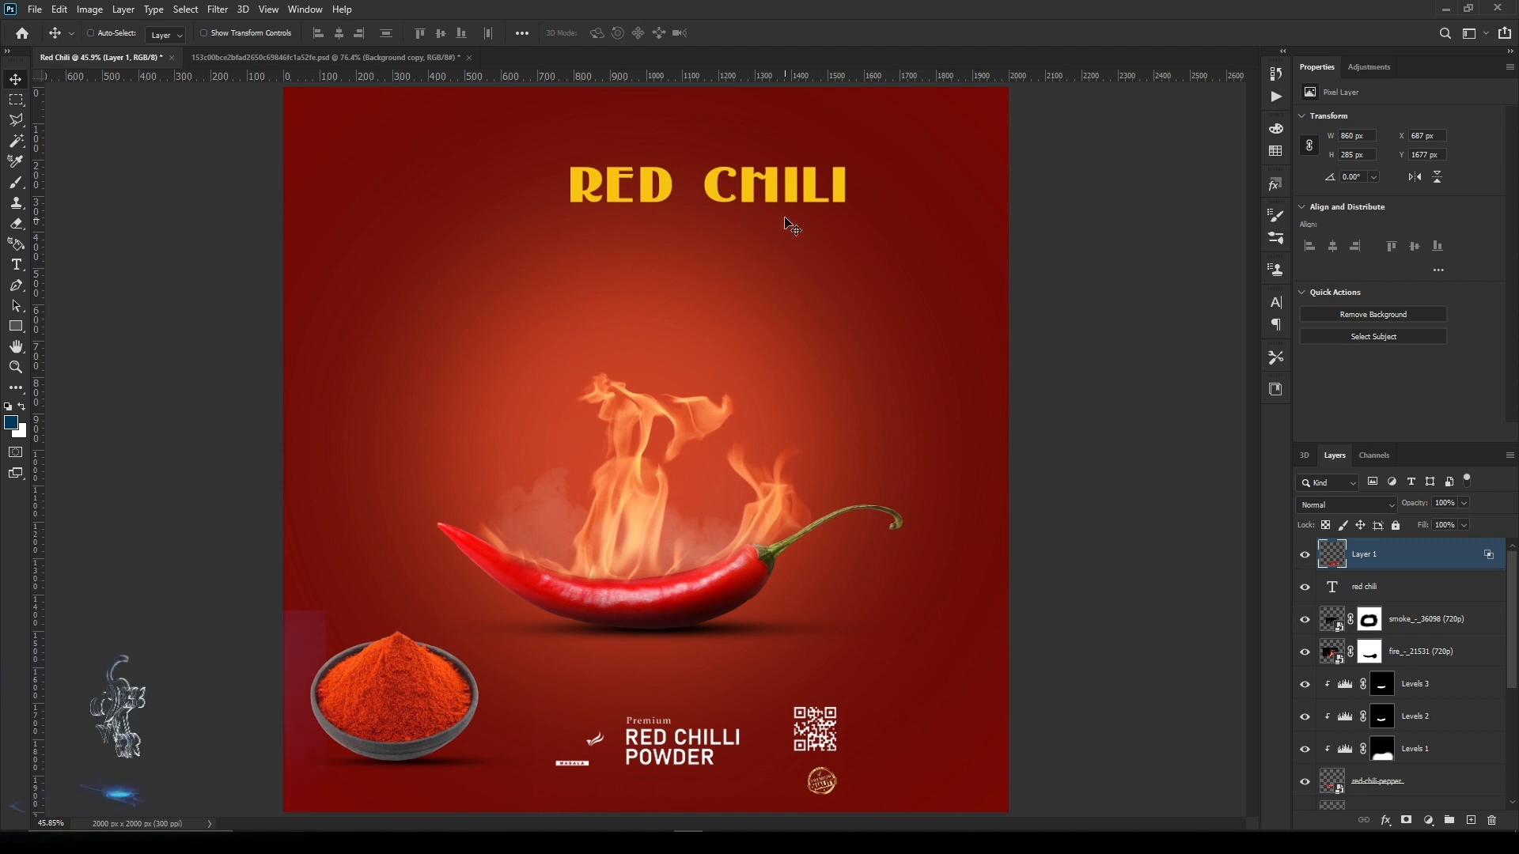
Try moving the RED CHILI text left to about X 618 px at the last frame.
{"action": "right_click", "coordinate": [794, 193]}
{"action": "left_click", "coordinate": [803, 199]}
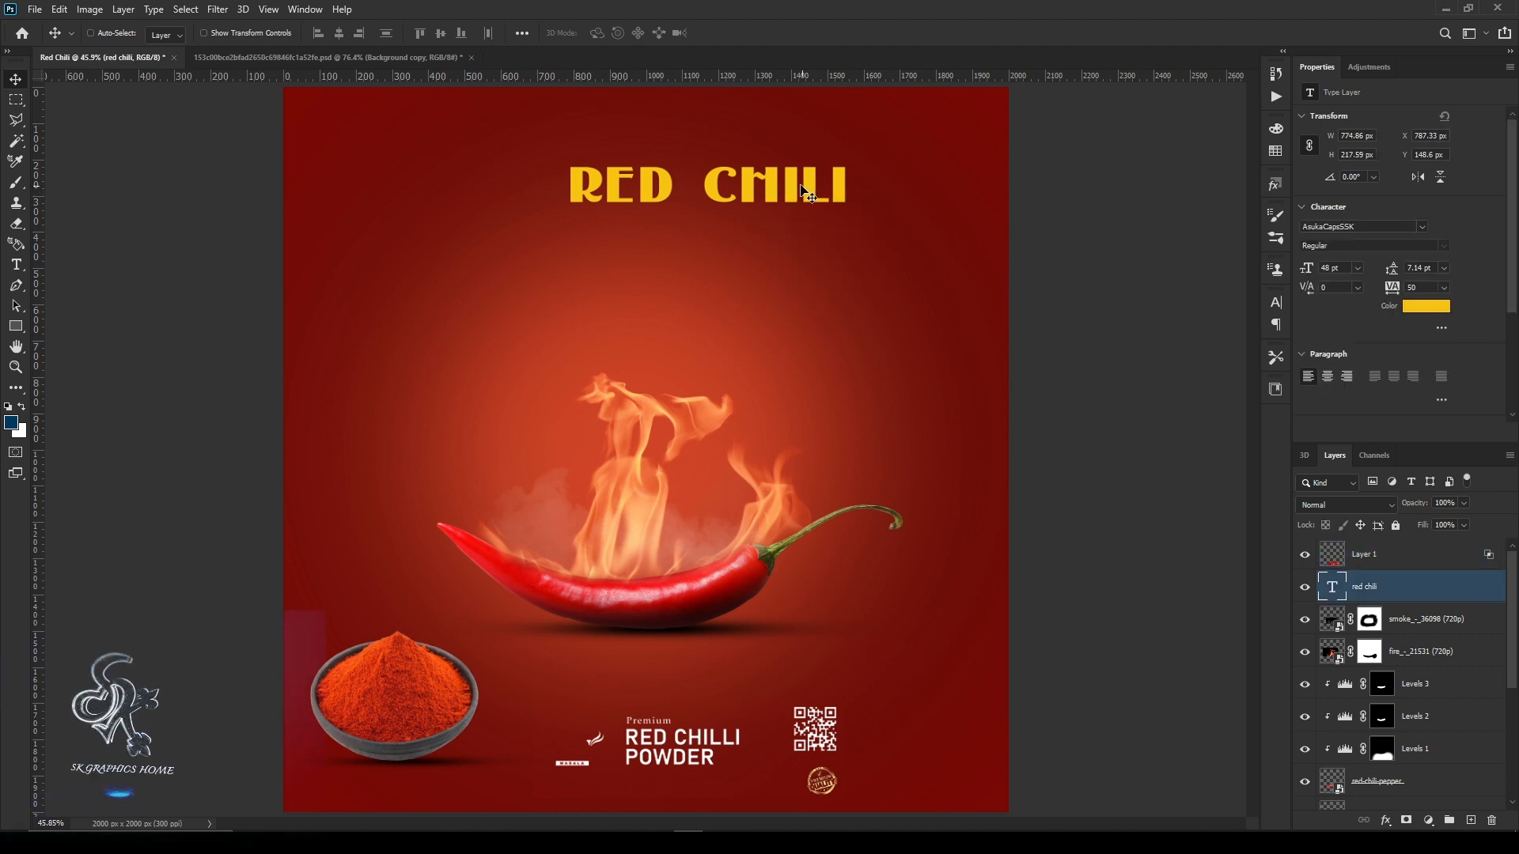
{"action": "left_click_drag", "start_coordinate": [804, 193], "coordinate": [739, 189]}
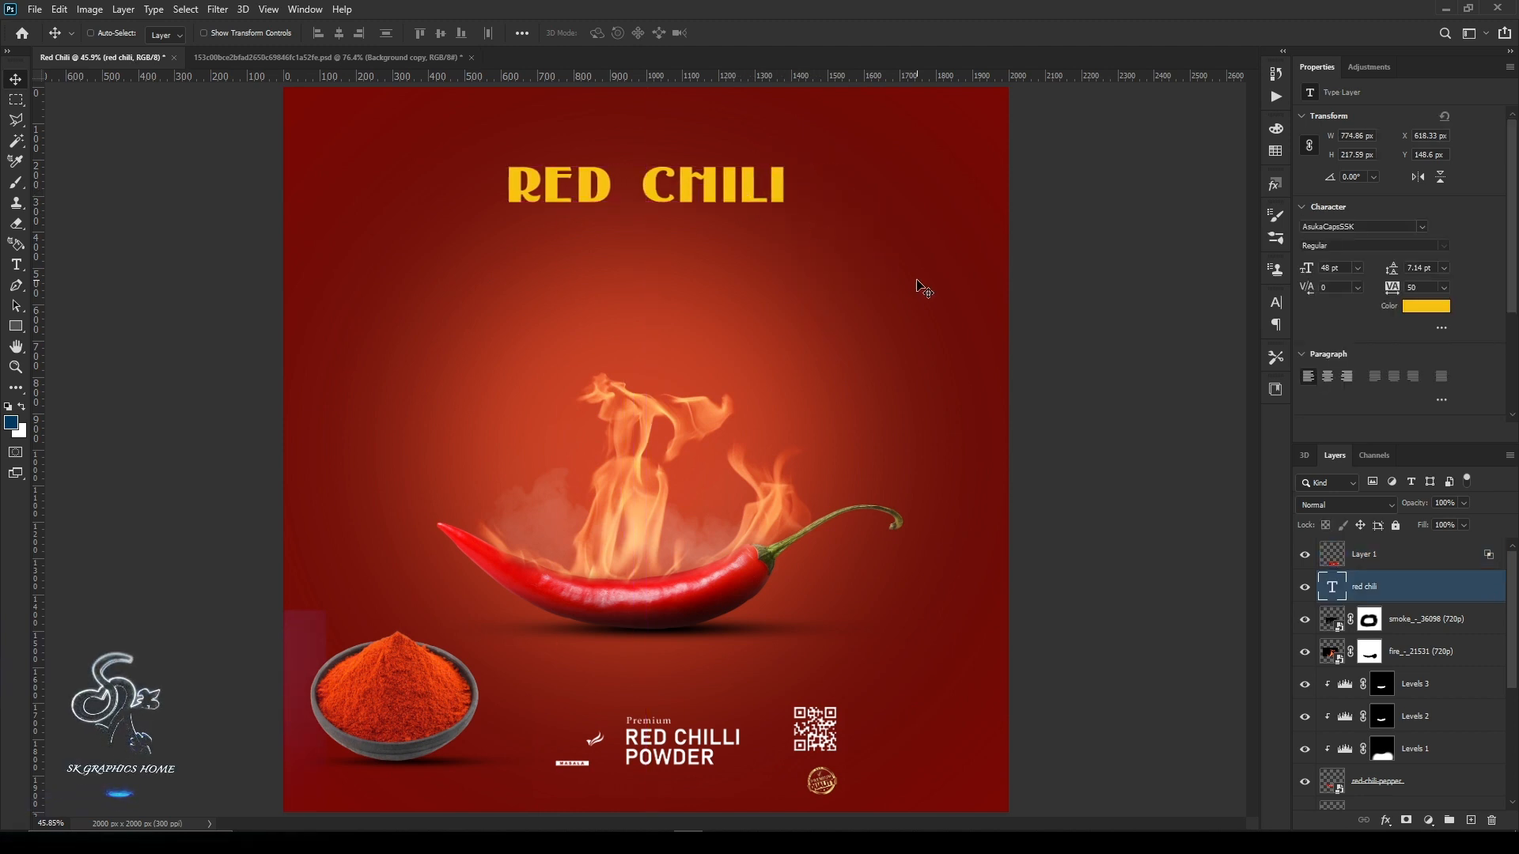
{"action": "key", "text": "ctrl+z"}
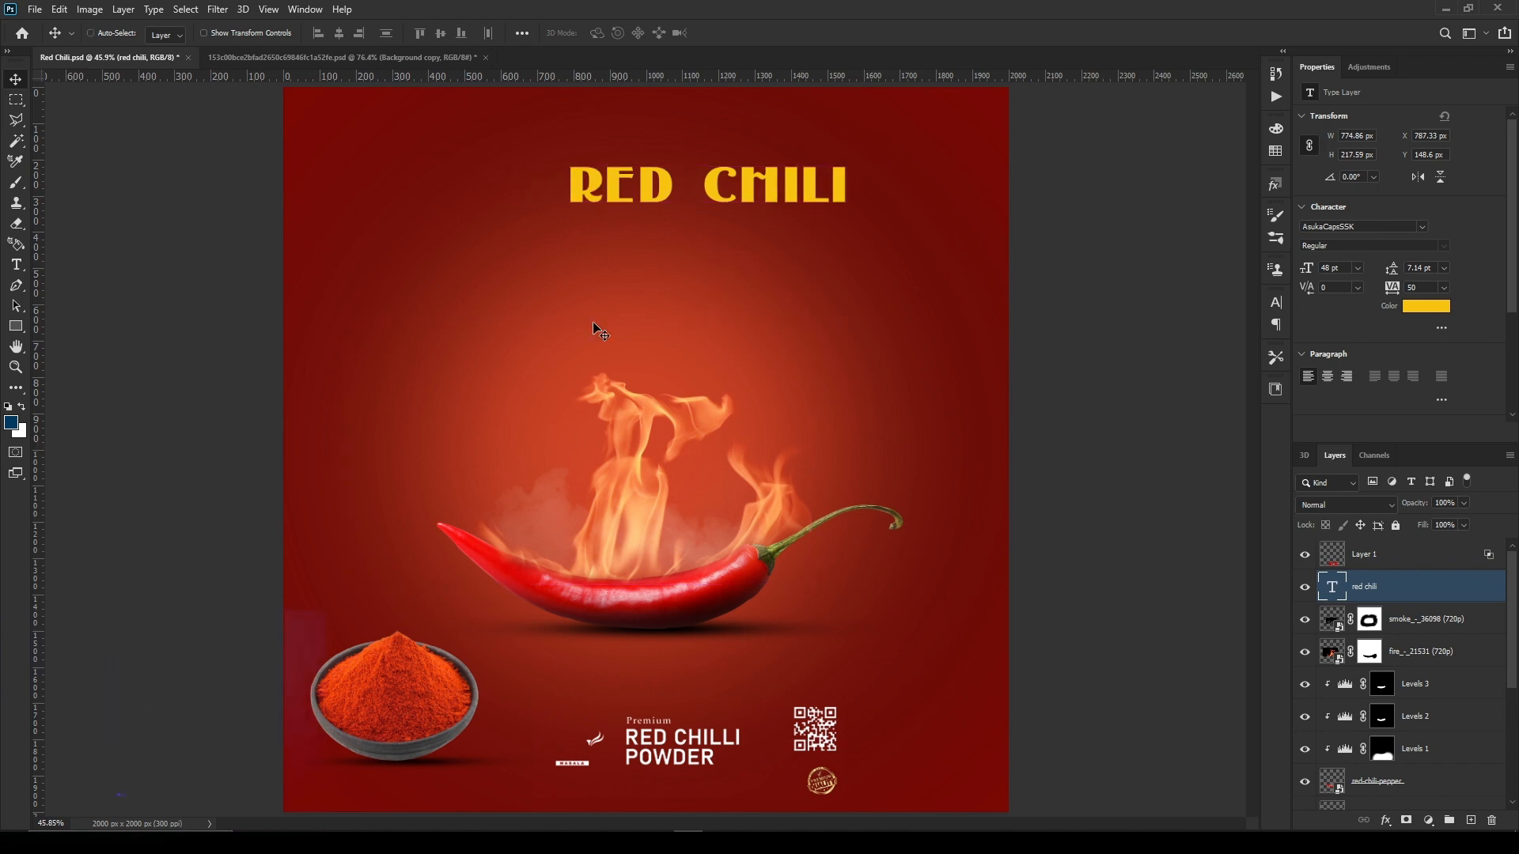
Show the video timeline and enable opacity keyframing for Layer 1, the product label, with a keyframe at 0:00:04:15.
{"action": "left_click", "coordinate": [304, 16]}
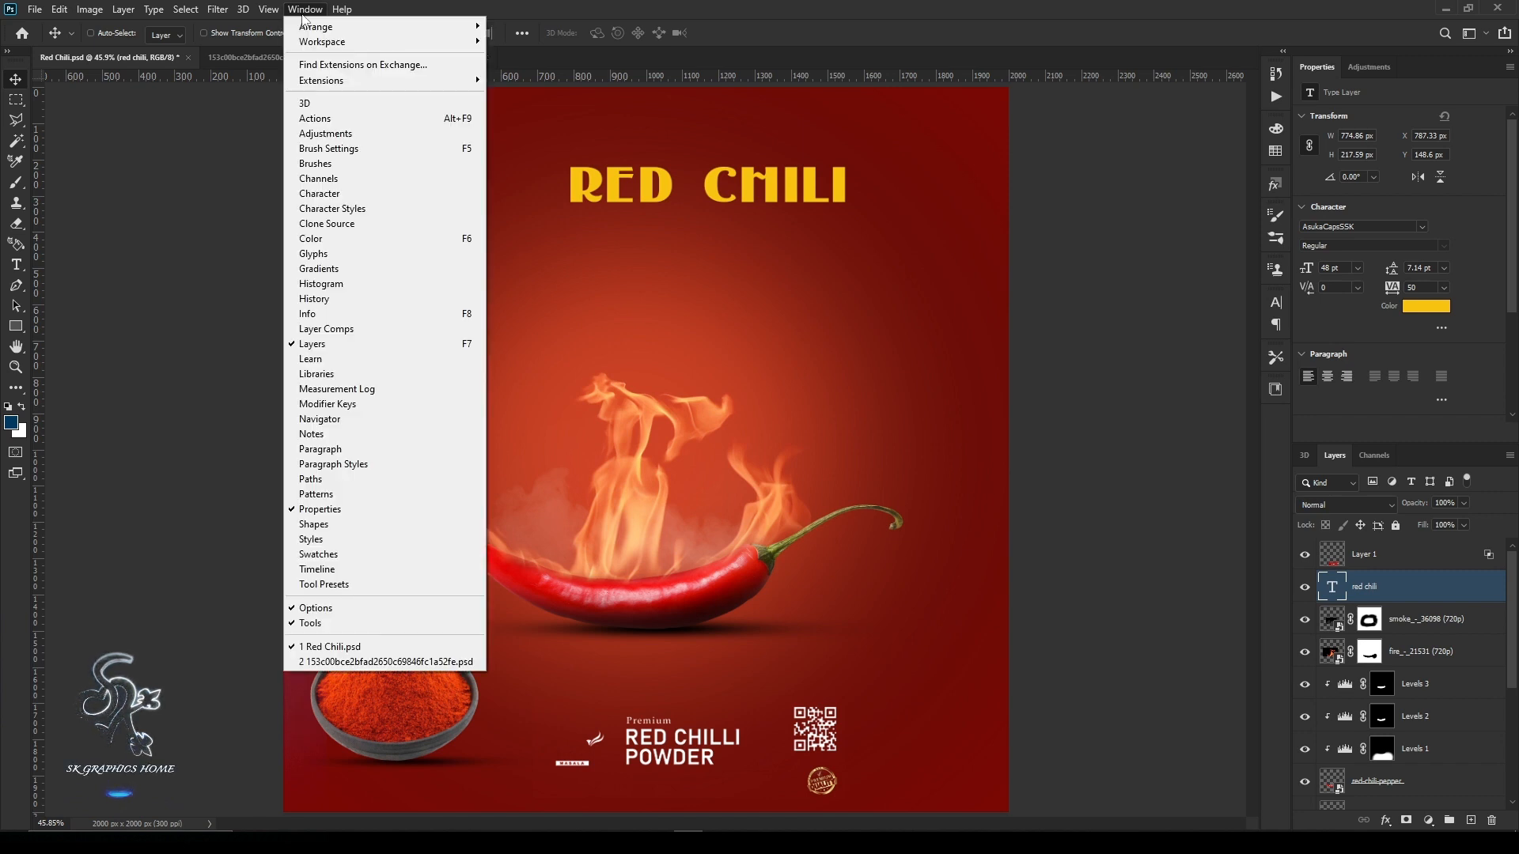
{"action": "left_click", "coordinate": [378, 572]}
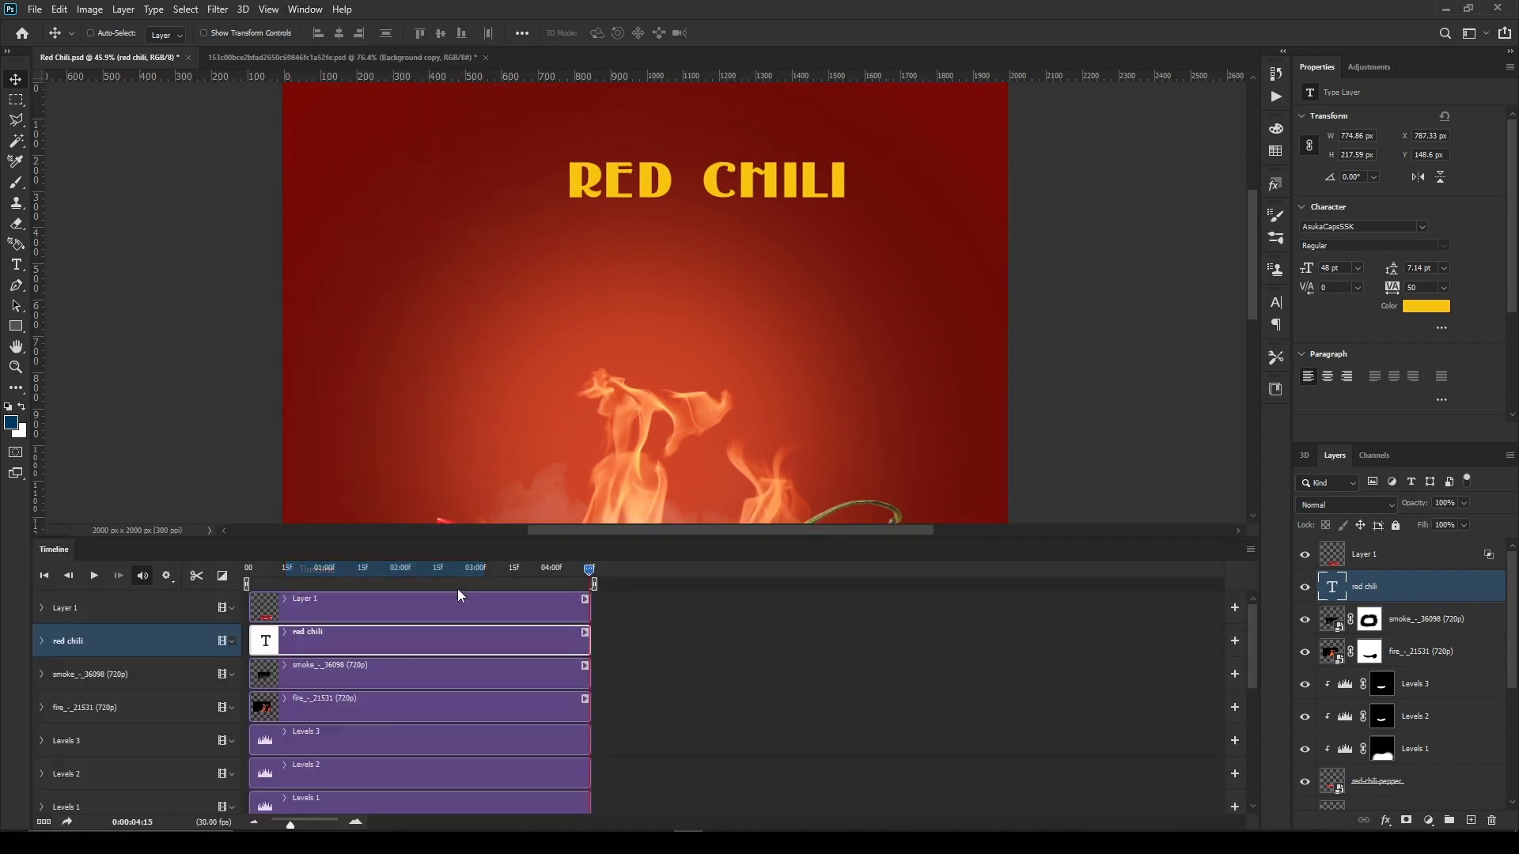
{"action": "left_click", "coordinate": [1394, 558]}
{"action": "left_click_drag", "start_coordinate": [1251, 277], "coordinate": [1269, 401]}
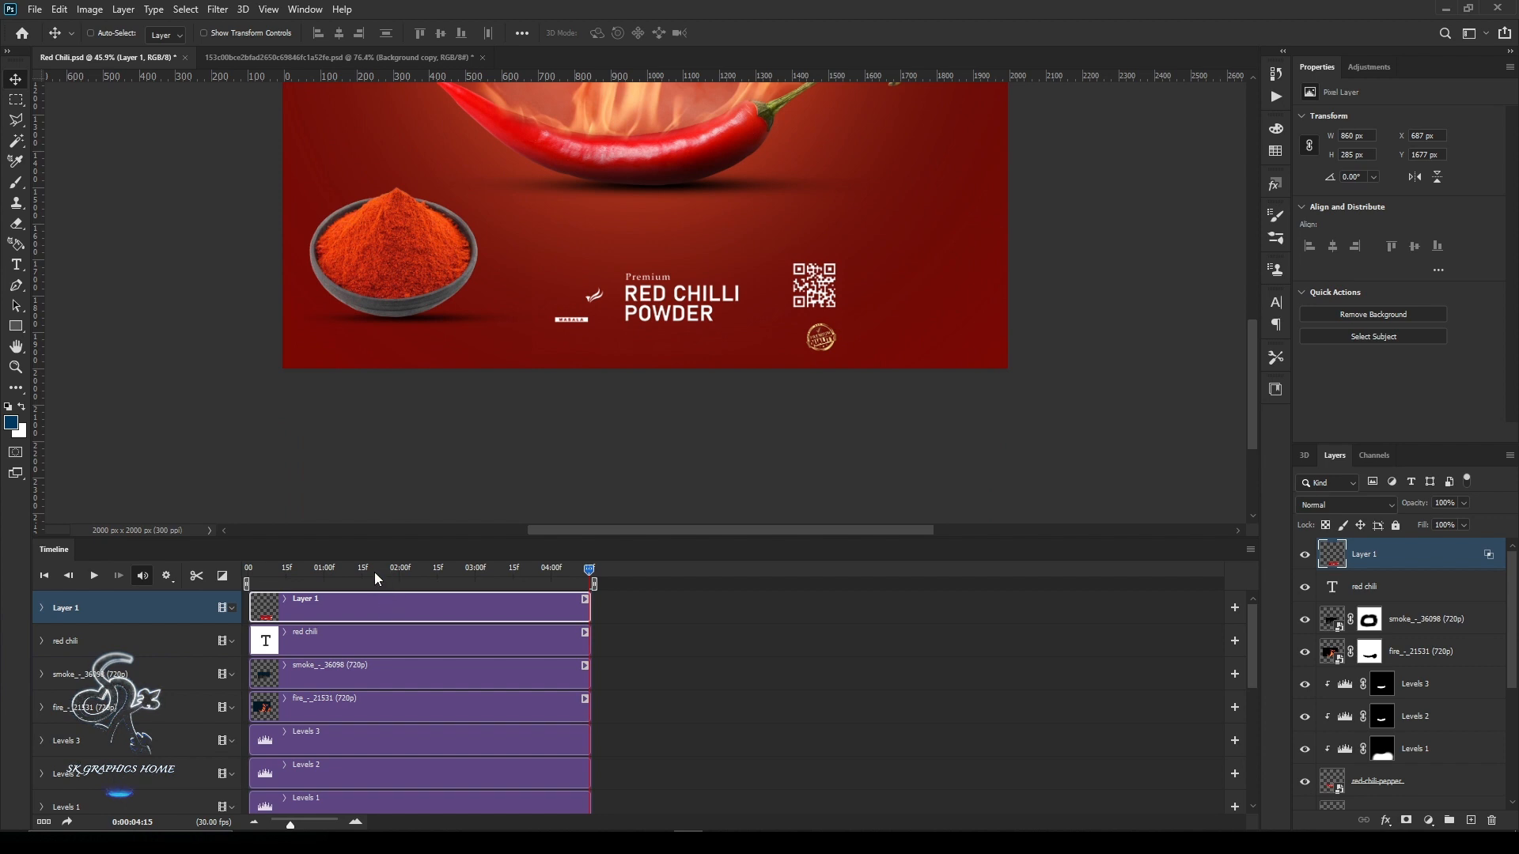
{"action": "right_click", "coordinate": [304, 609]}
{"action": "left_click", "coordinate": [41, 609]}
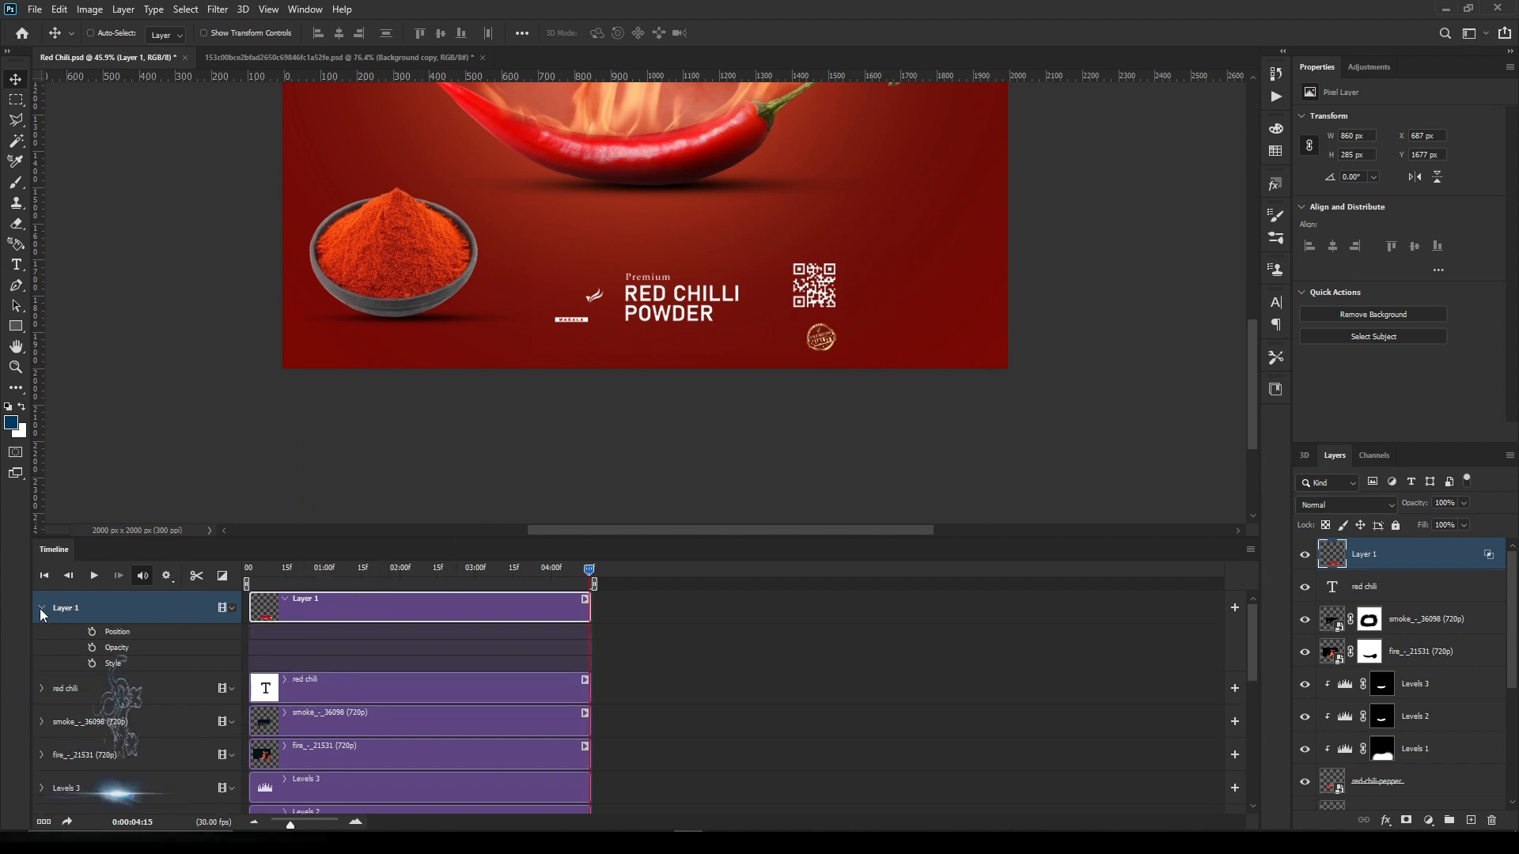
{"action": "left_click", "coordinate": [91, 648]}
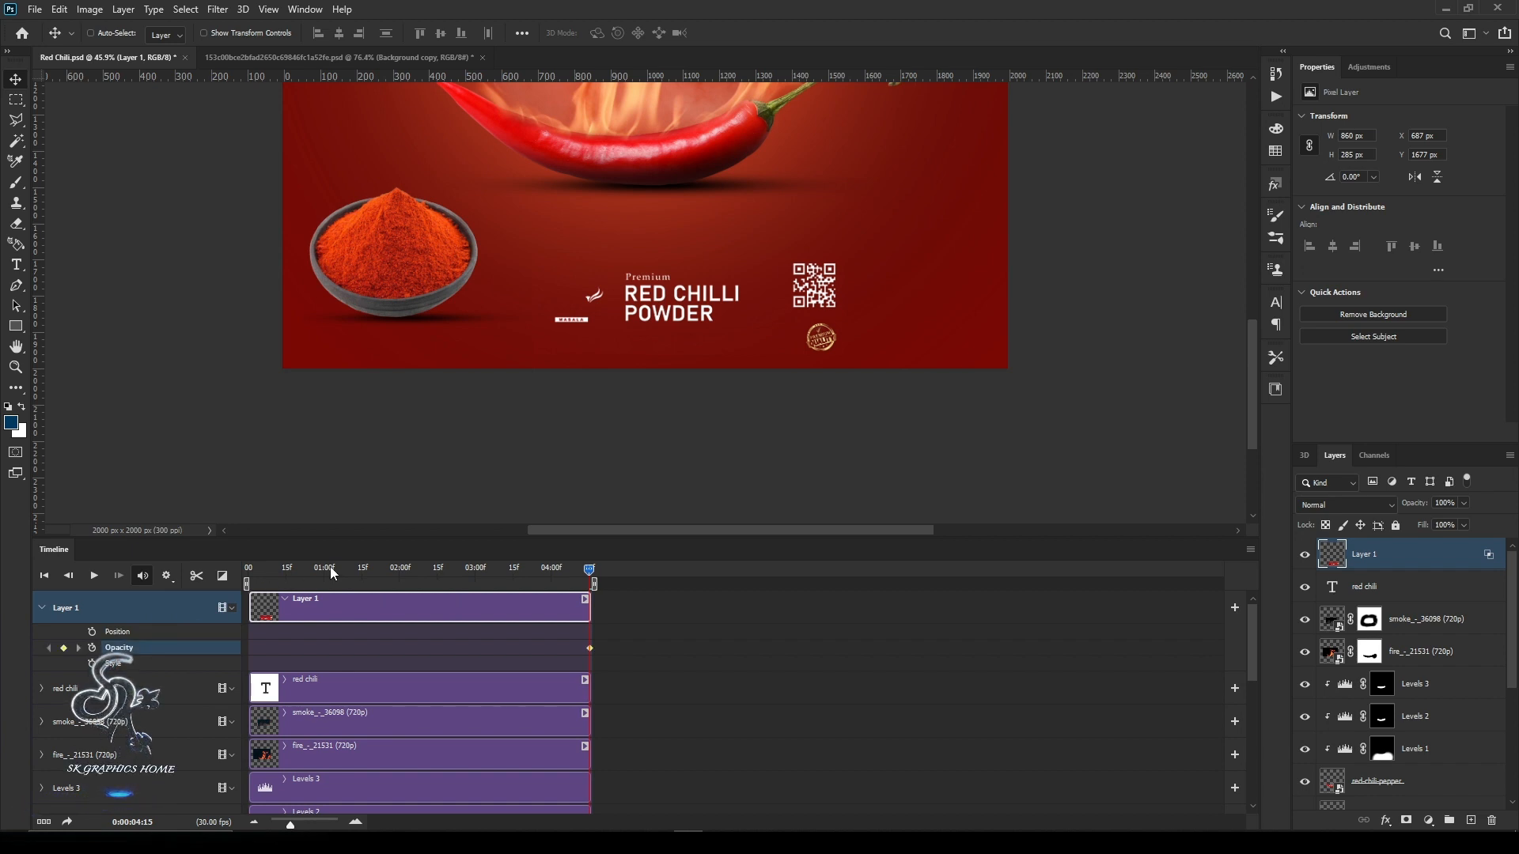
Keyframe Layer 1's opacity at 0% on the first frame and 100% at 0:00:04:14.
{"action": "left_click_drag", "start_coordinate": [330, 568], "coordinate": [243, 571]}
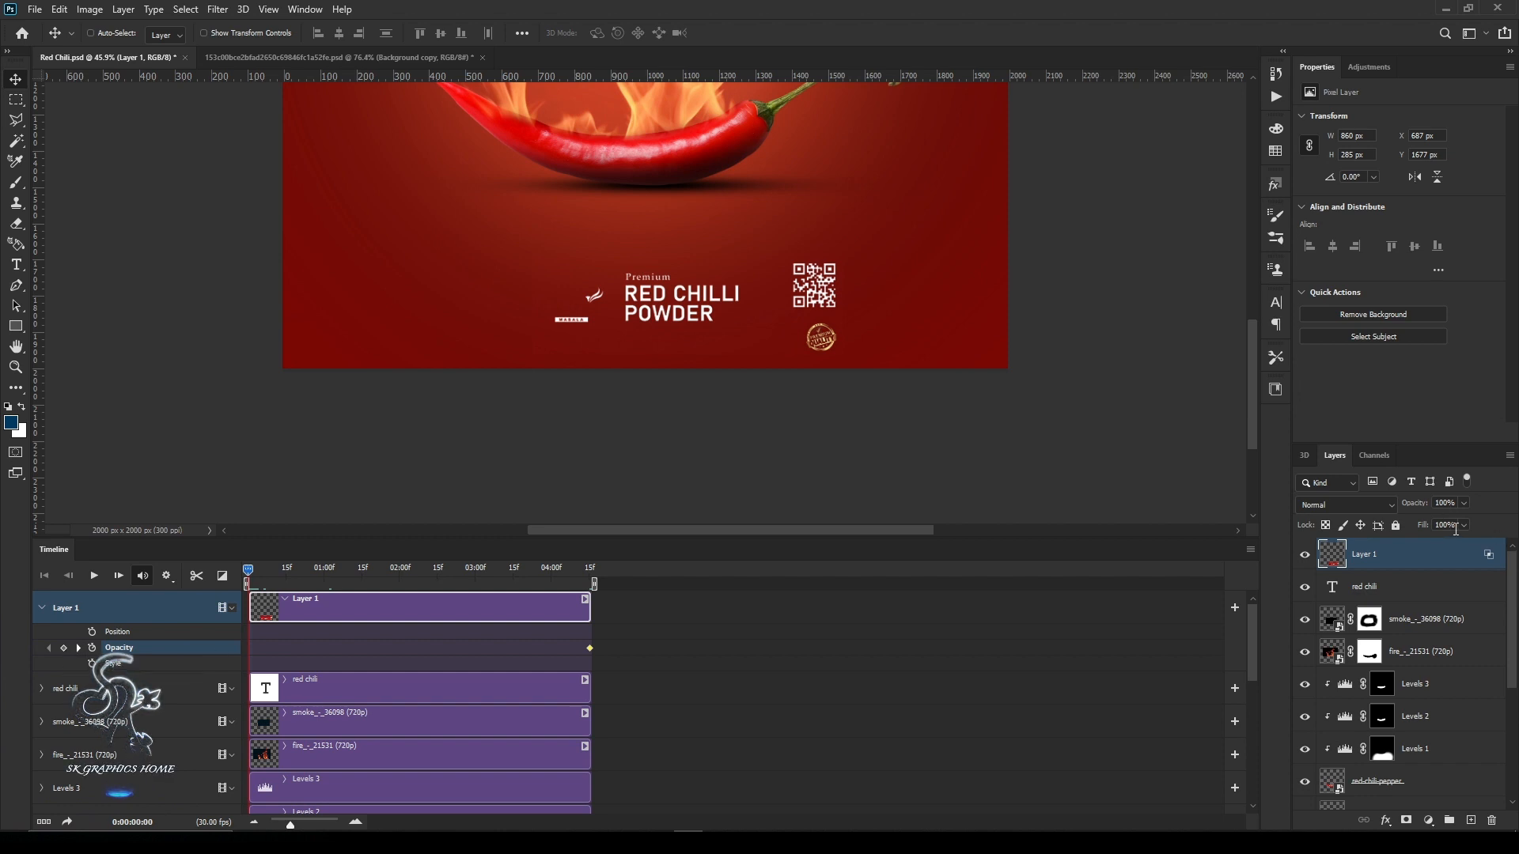
{"action": "left_click_drag", "start_coordinate": [1412, 530], "coordinate": [1390, 525]}
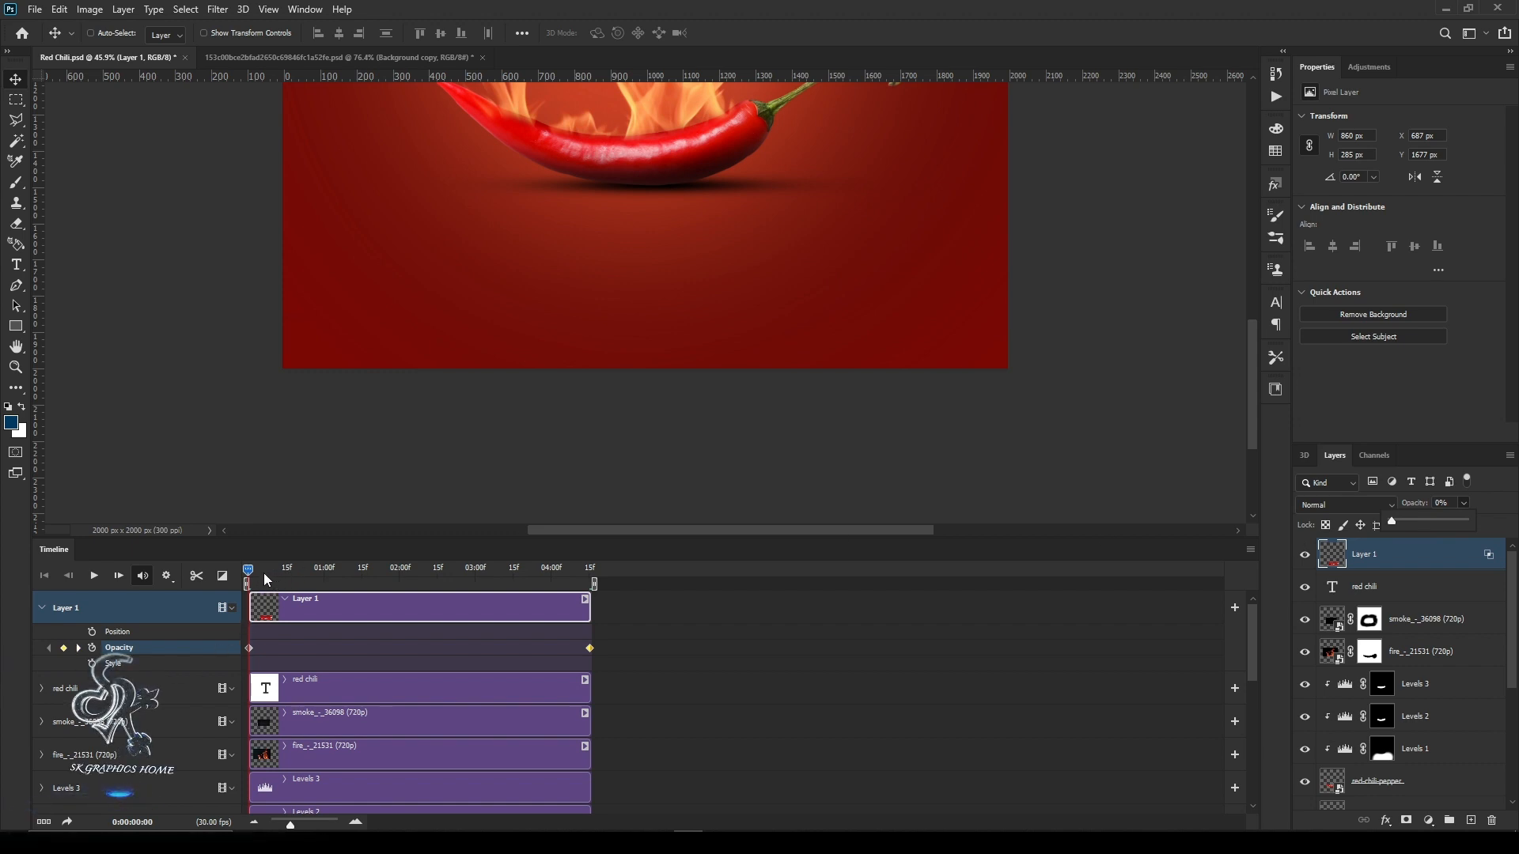
{"action": "left_click_drag", "start_coordinate": [248, 571], "coordinate": [590, 564]}
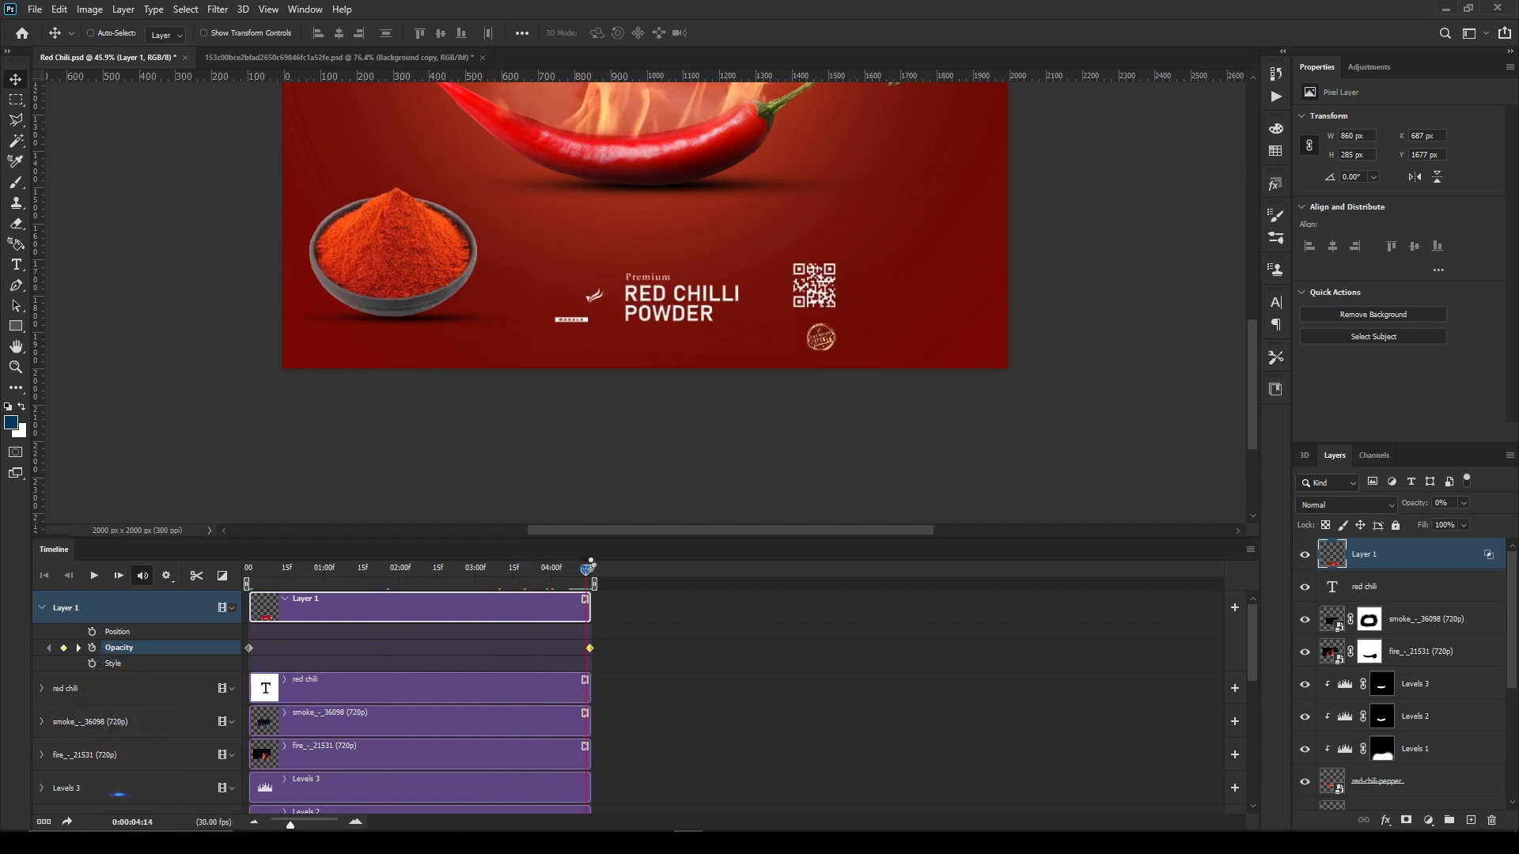
{"action": "left_click", "coordinate": [1464, 504]}
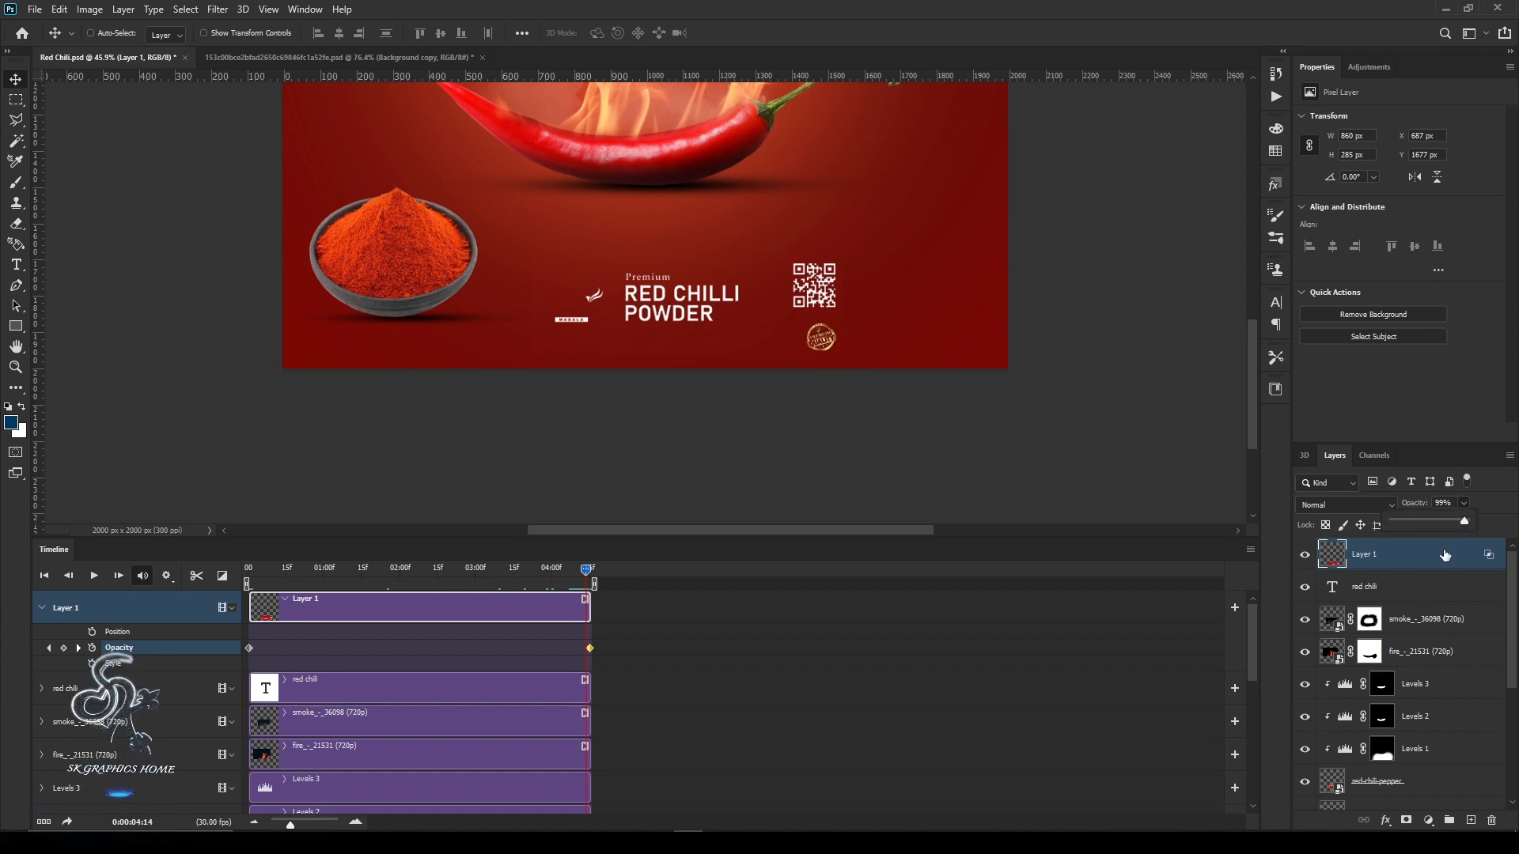
{"action": "left_click_drag", "start_coordinate": [1463, 522], "coordinate": [1485, 525]}
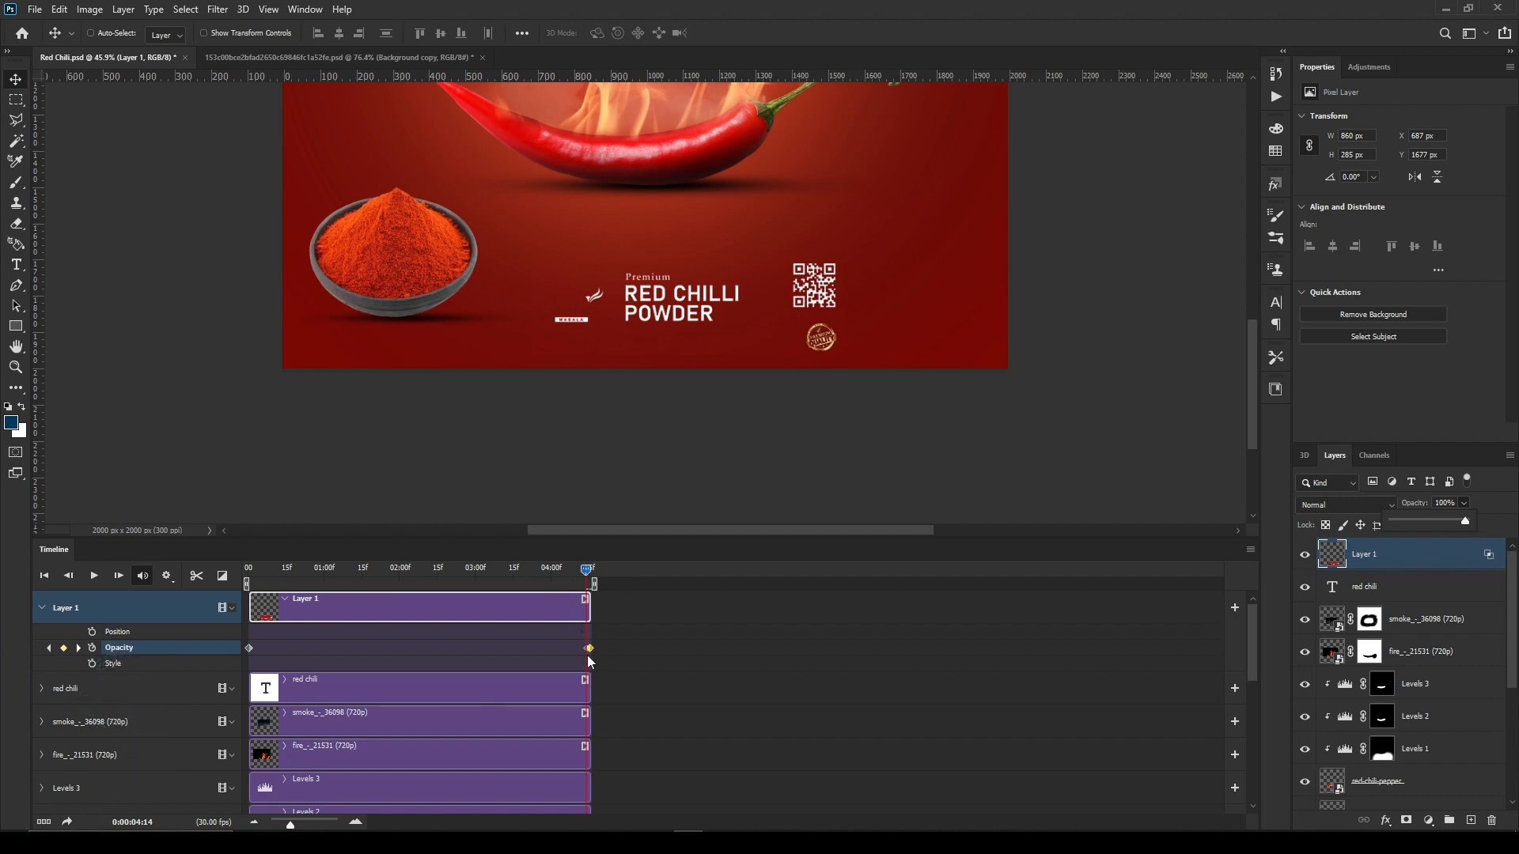
Preview the label's fade-in, collapse its keyframe properties, and play the animation with the whole canvas in view.
{"action": "left_click_drag", "start_coordinate": [586, 570], "coordinate": [168, 576]}
{"action": "key", "text": "space"}
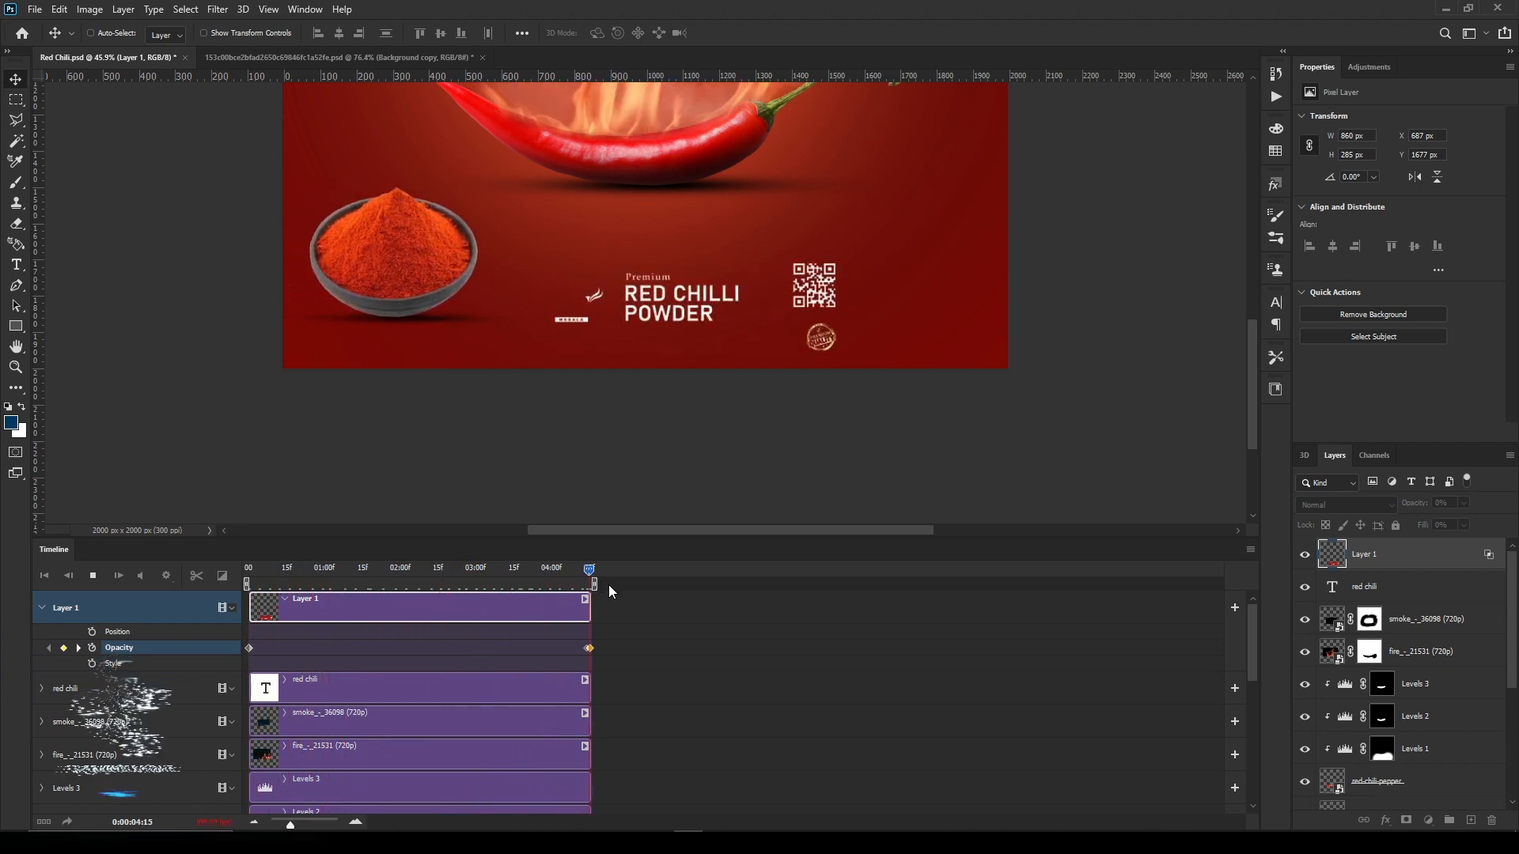
{"action": "left_click", "coordinate": [41, 606]}
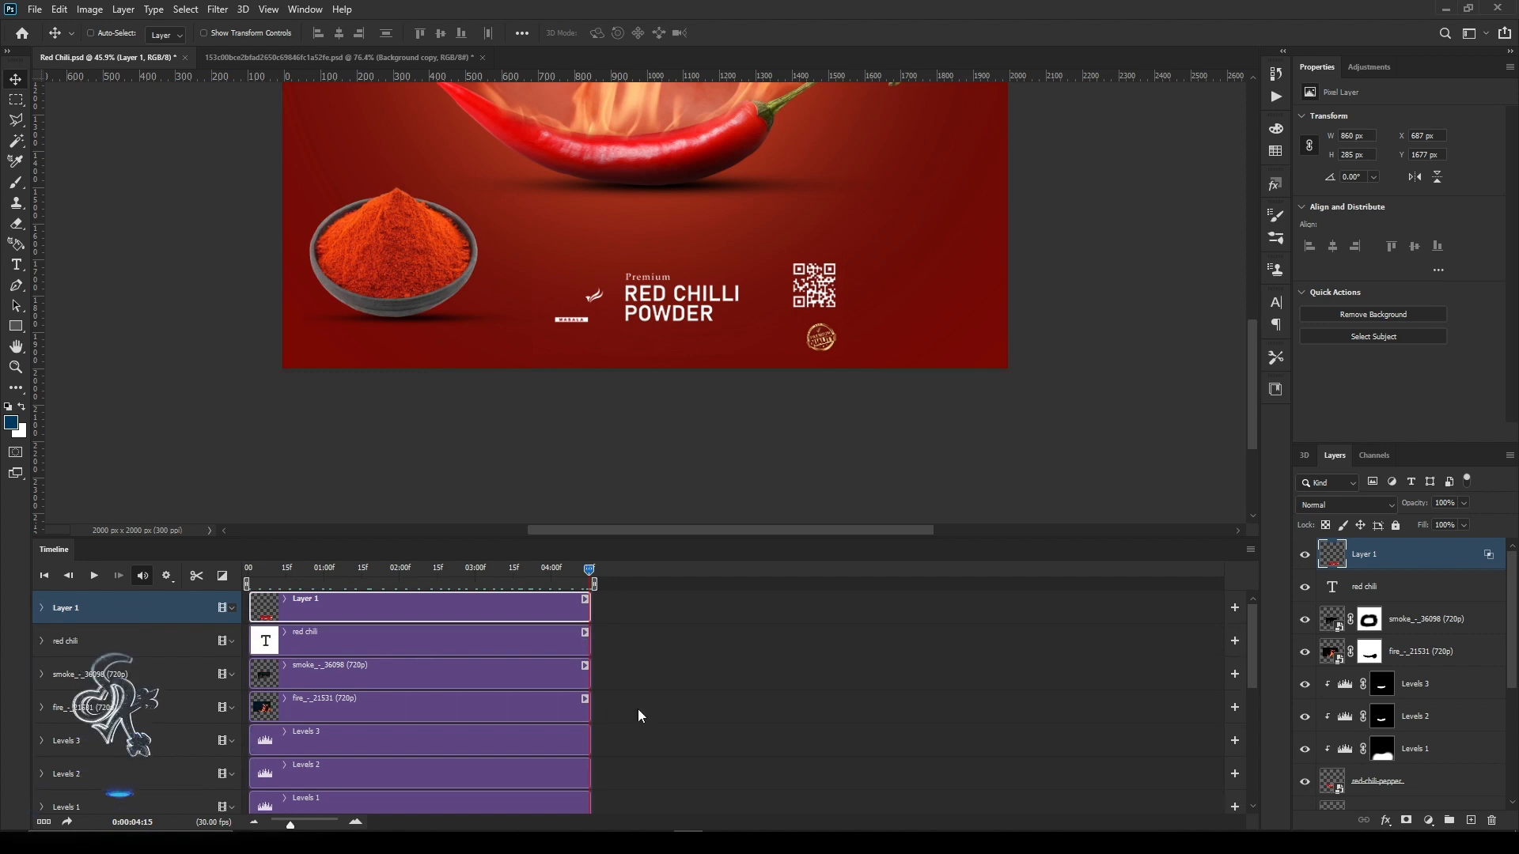
{"action": "key", "text": "ctrl+0"}
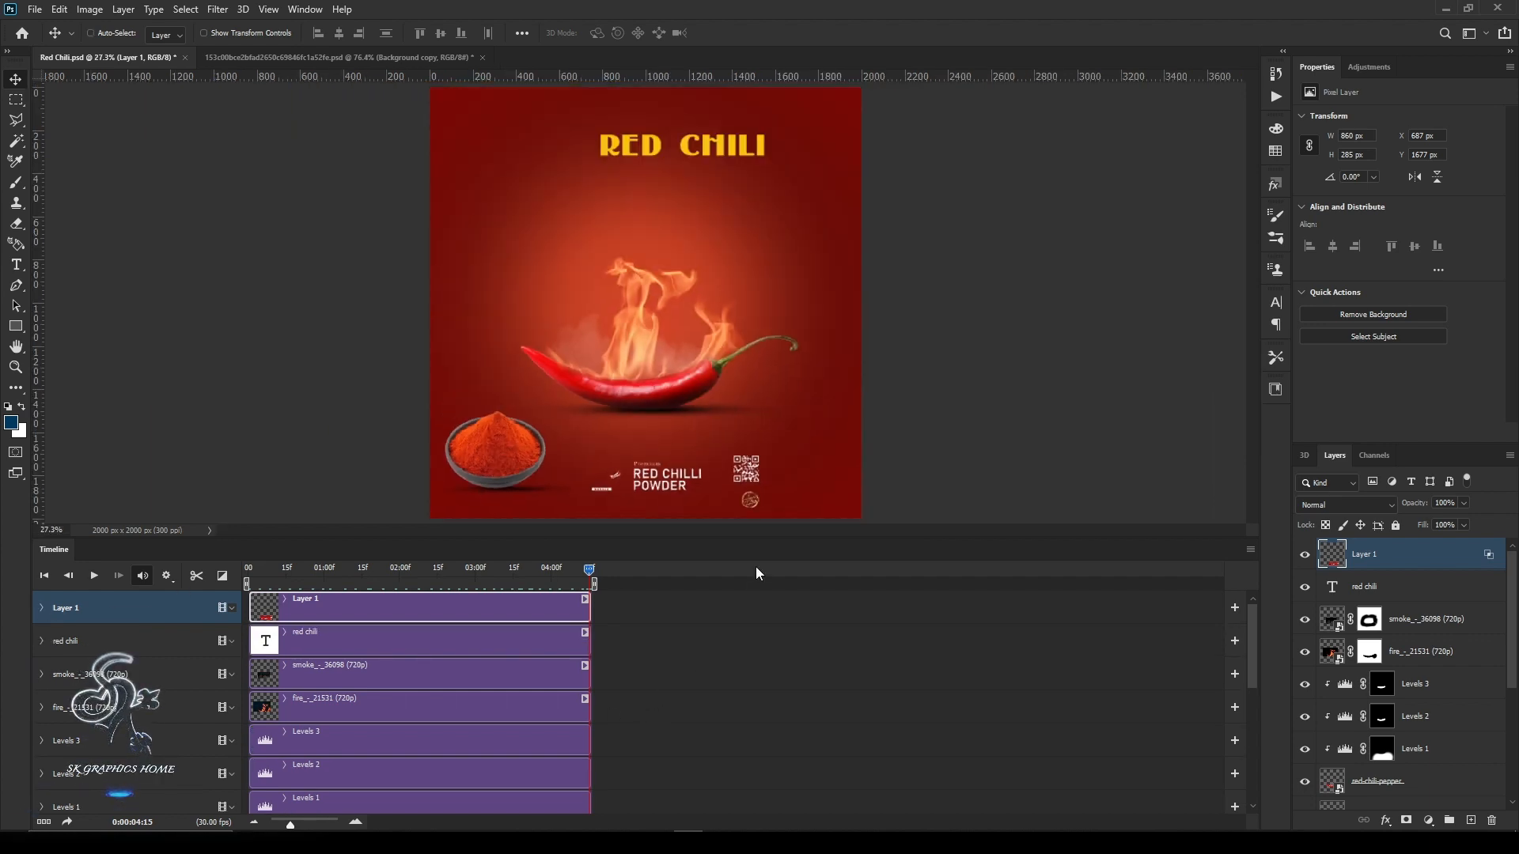
{"action": "key", "text": "space"}
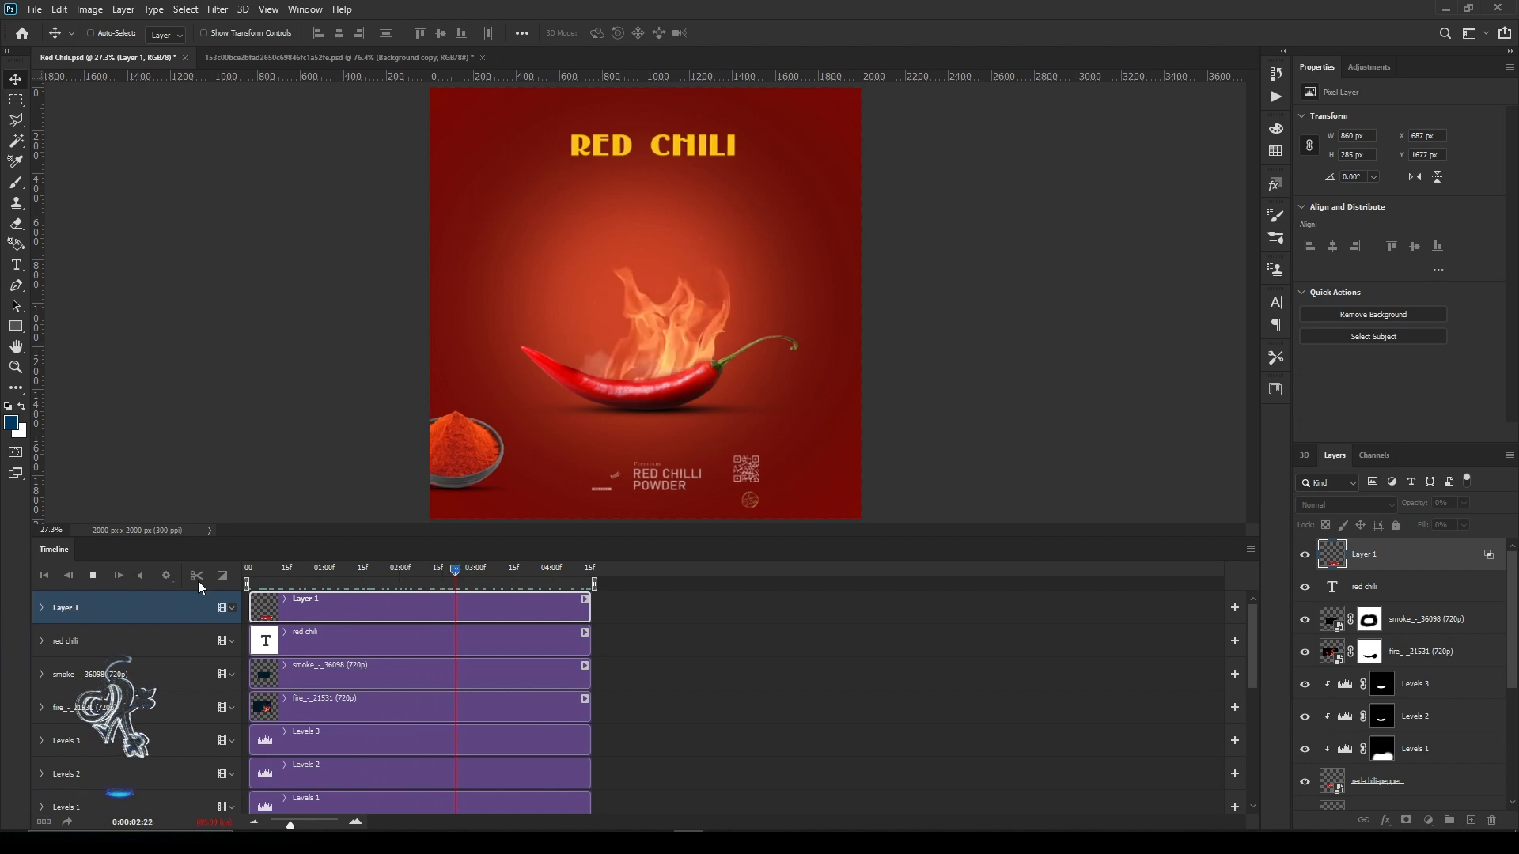
Correct the spelling of the yellow title text to RED CHILLI.
{"action": "double_click", "coordinate": [1334, 591]}
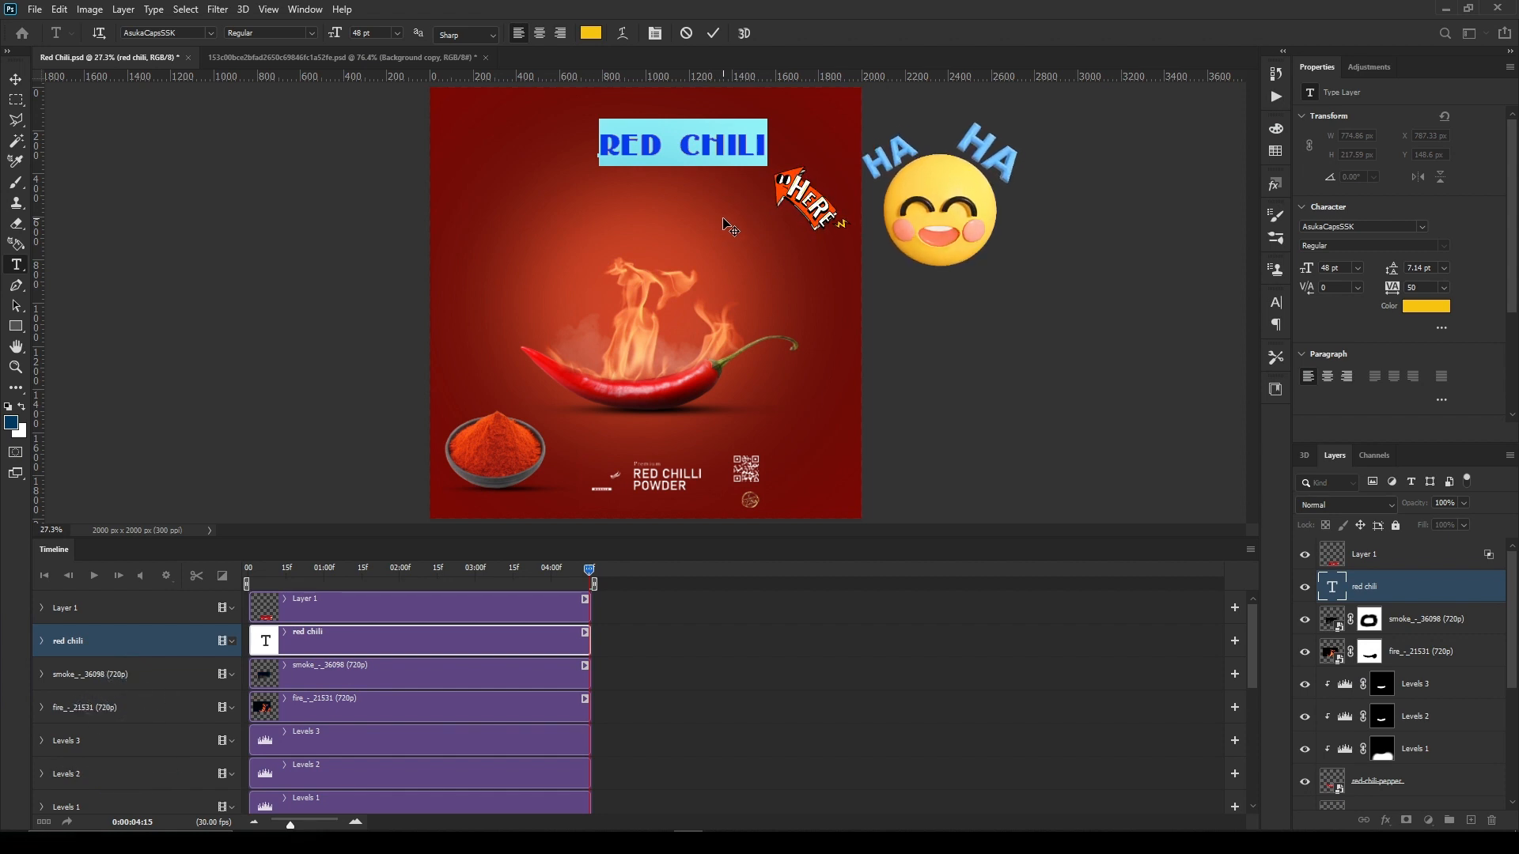
{"action": "left_click", "coordinate": [784, 228]}
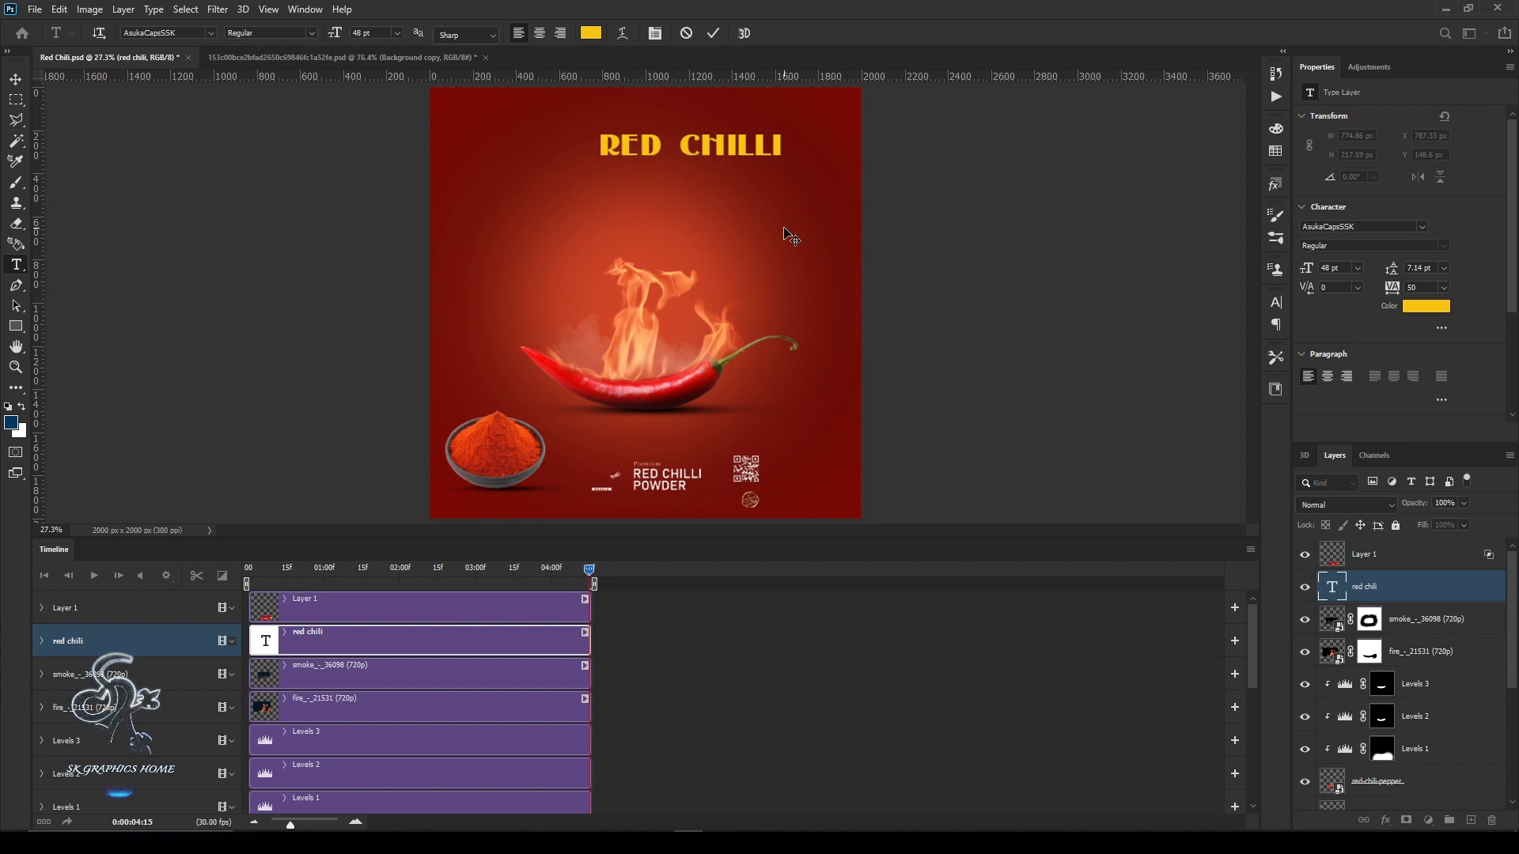
{"action": "key", "text": "Escape"}
{"action": "key", "text": "v"}
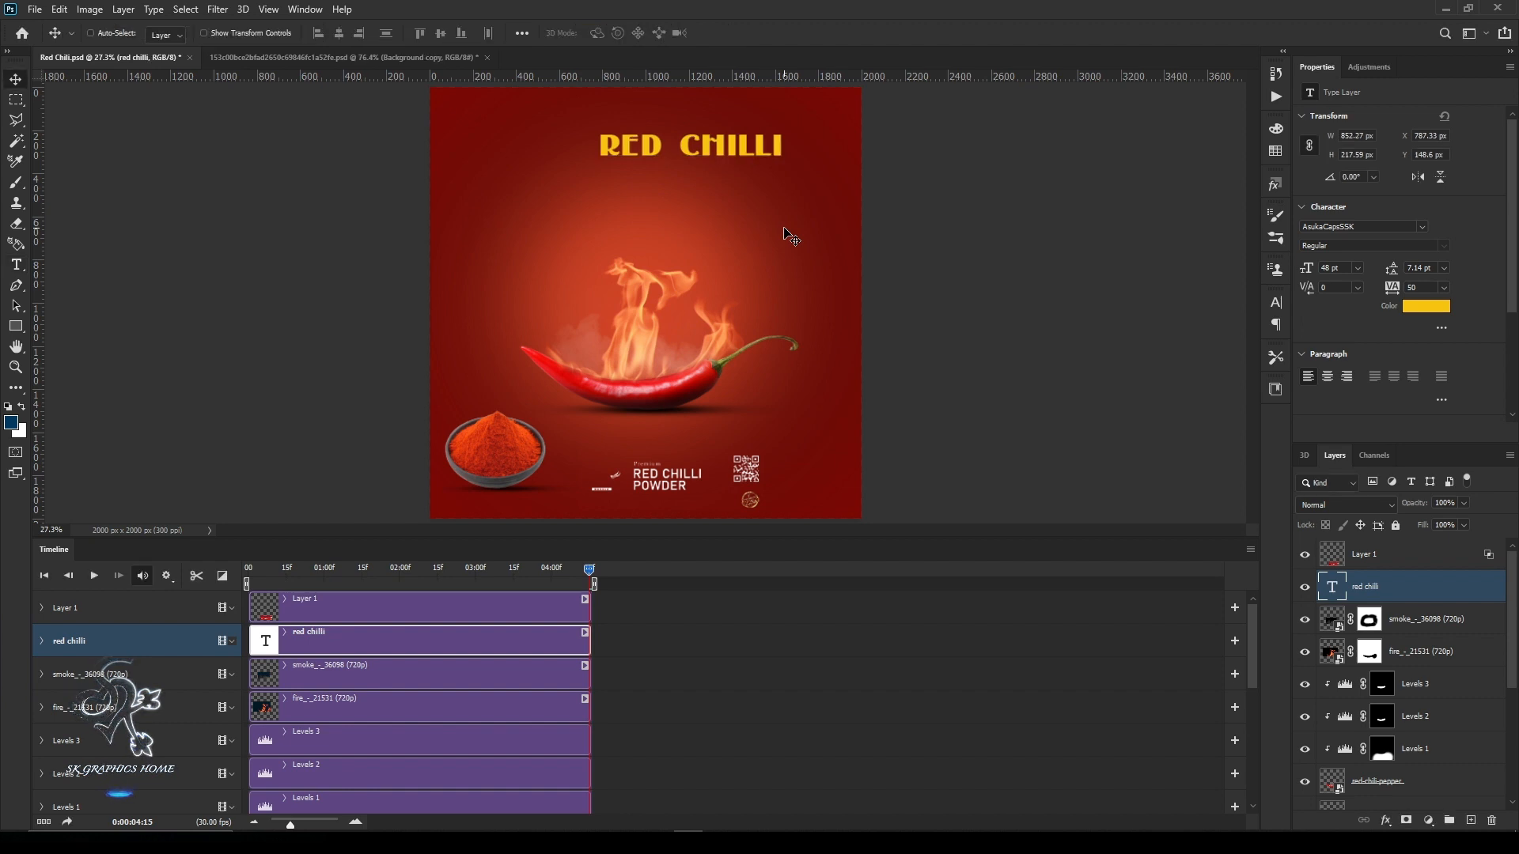